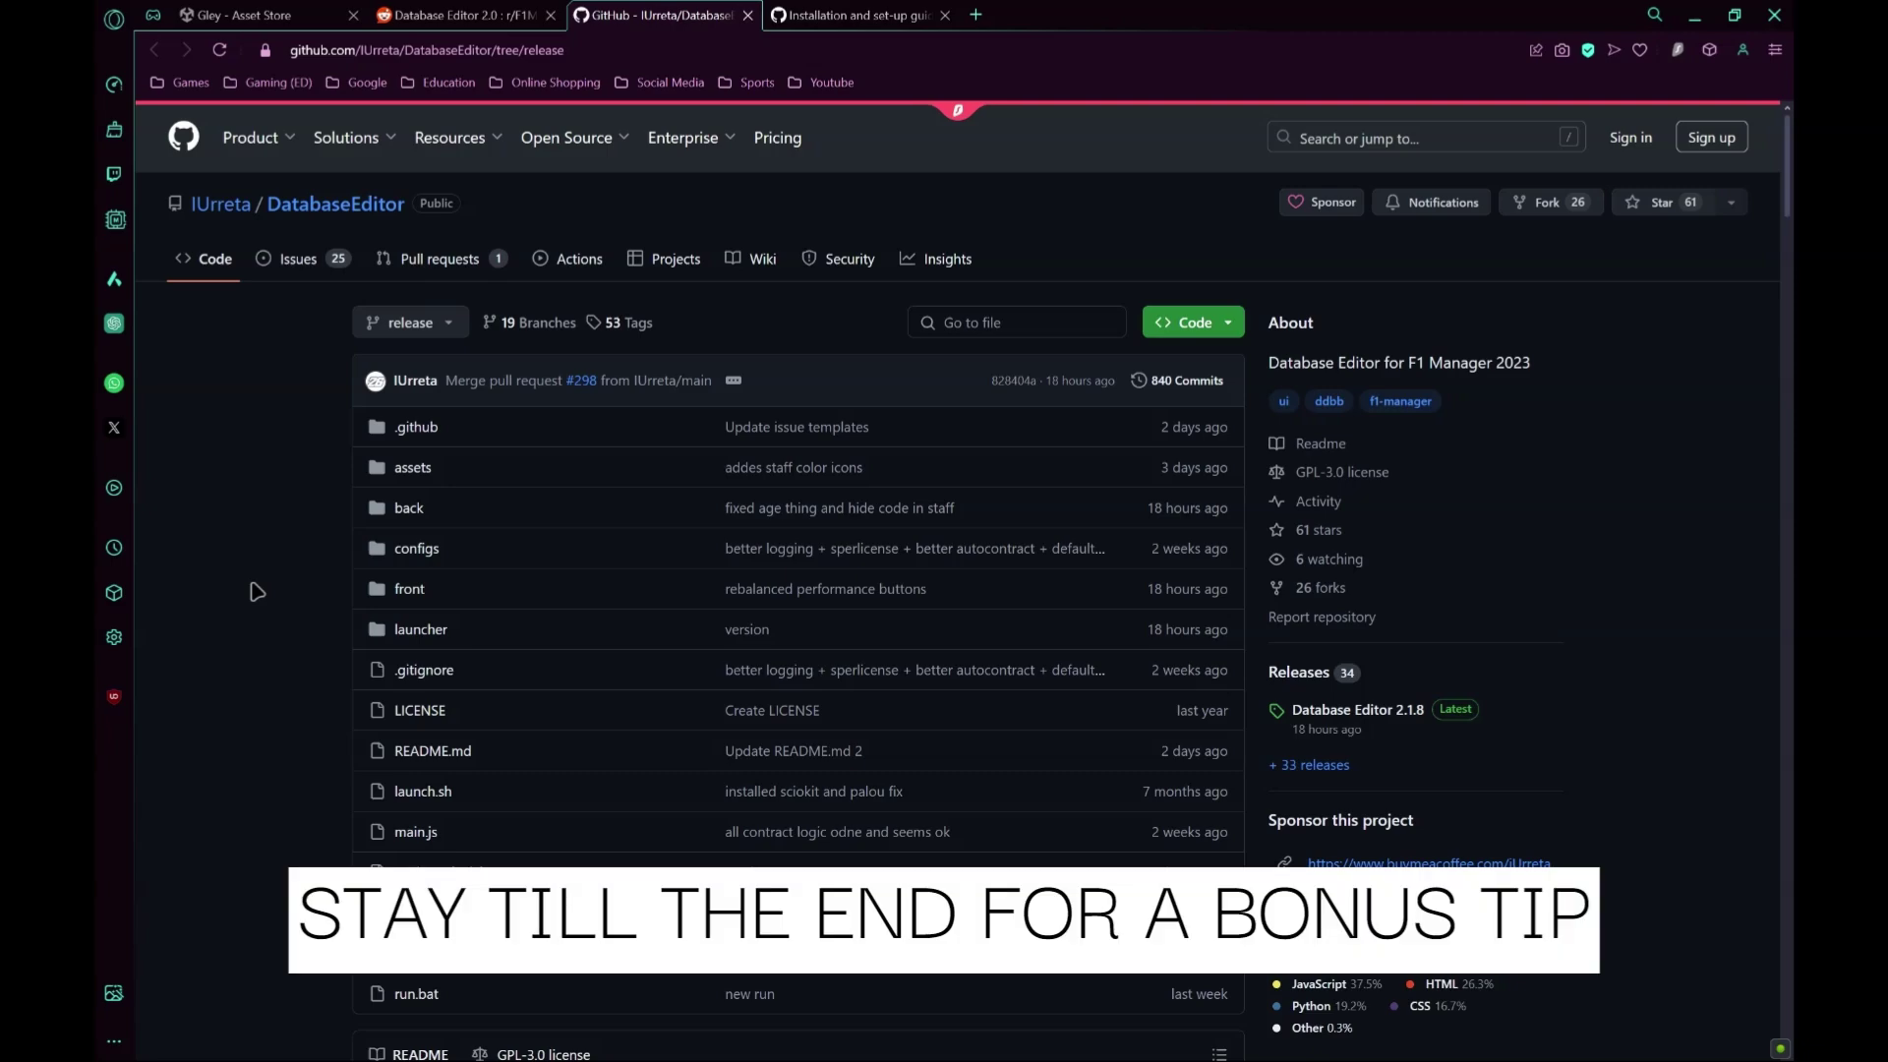
- Examine the DatabaseEditor repository's README for the tool's features, including transfers, contracts, attributes, calendar and car performance editing
scroll(279, 570, "down", 4)
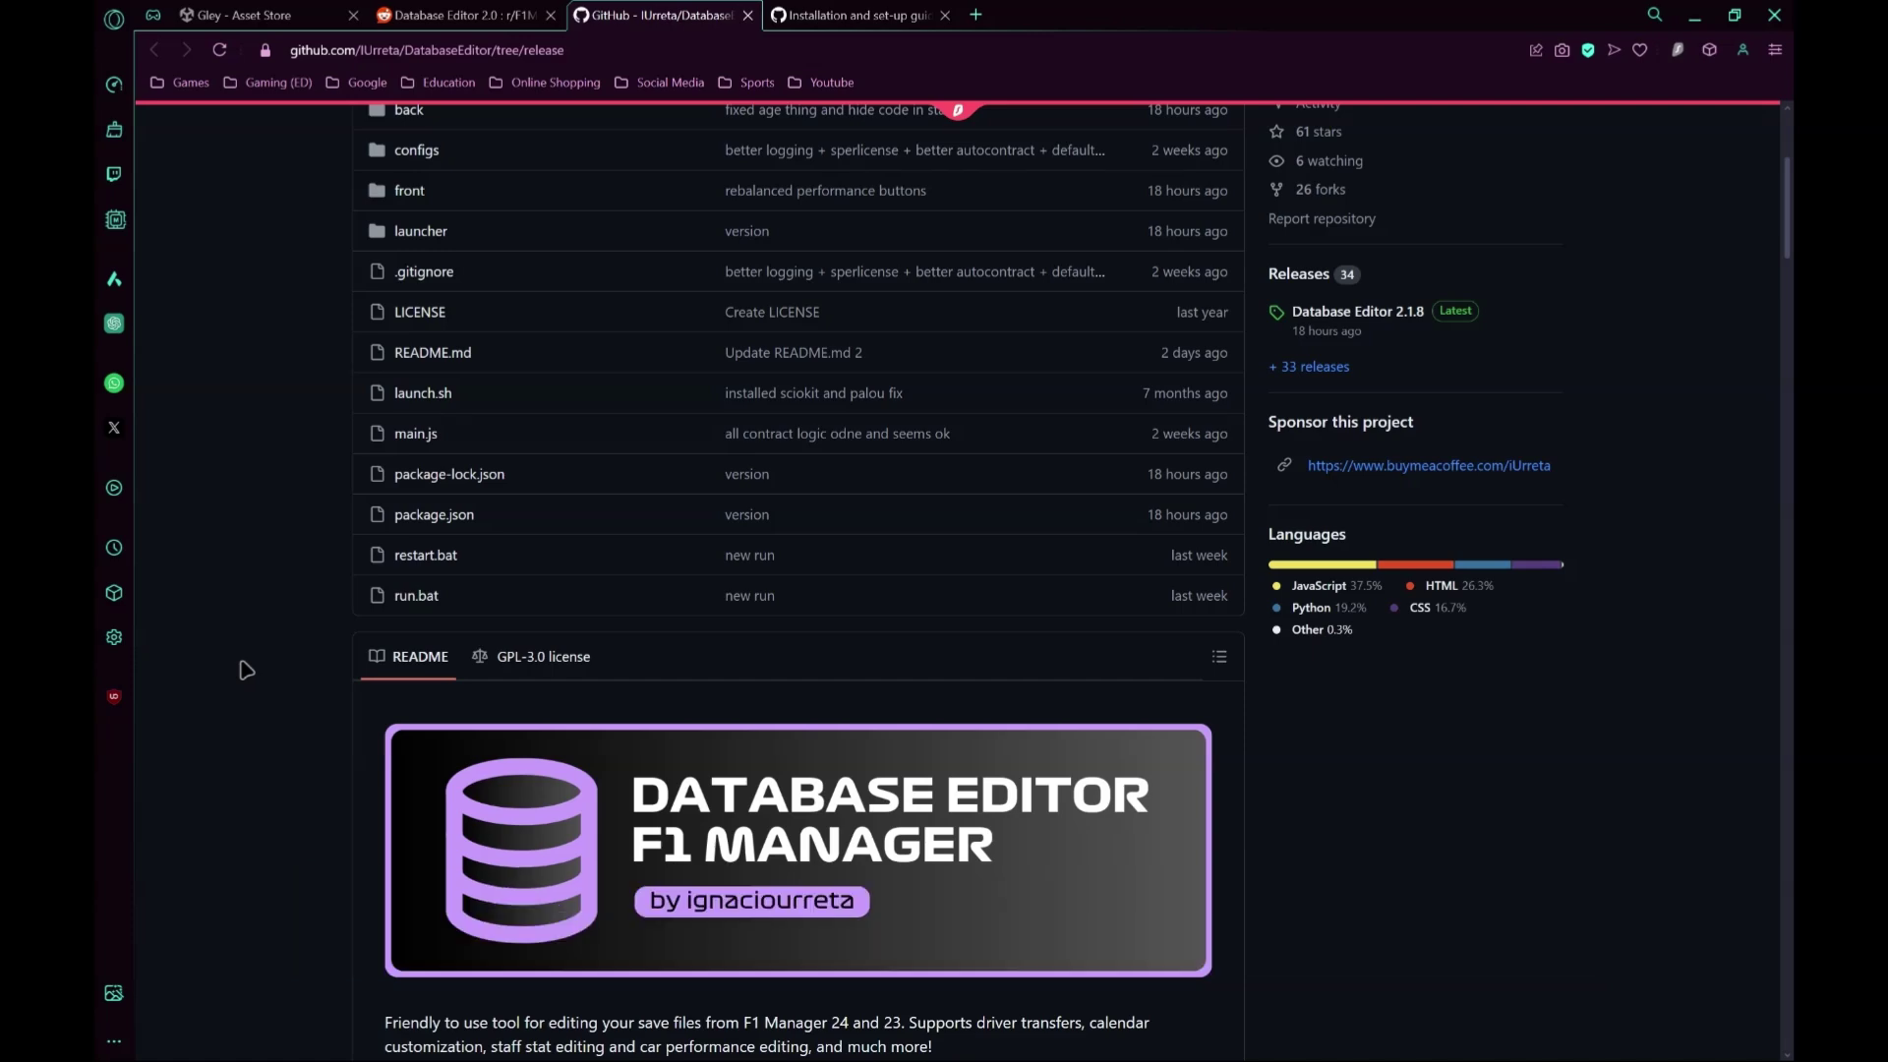
scroll(246, 670, "down", 7)
scroll(245, 671, "down", 4)
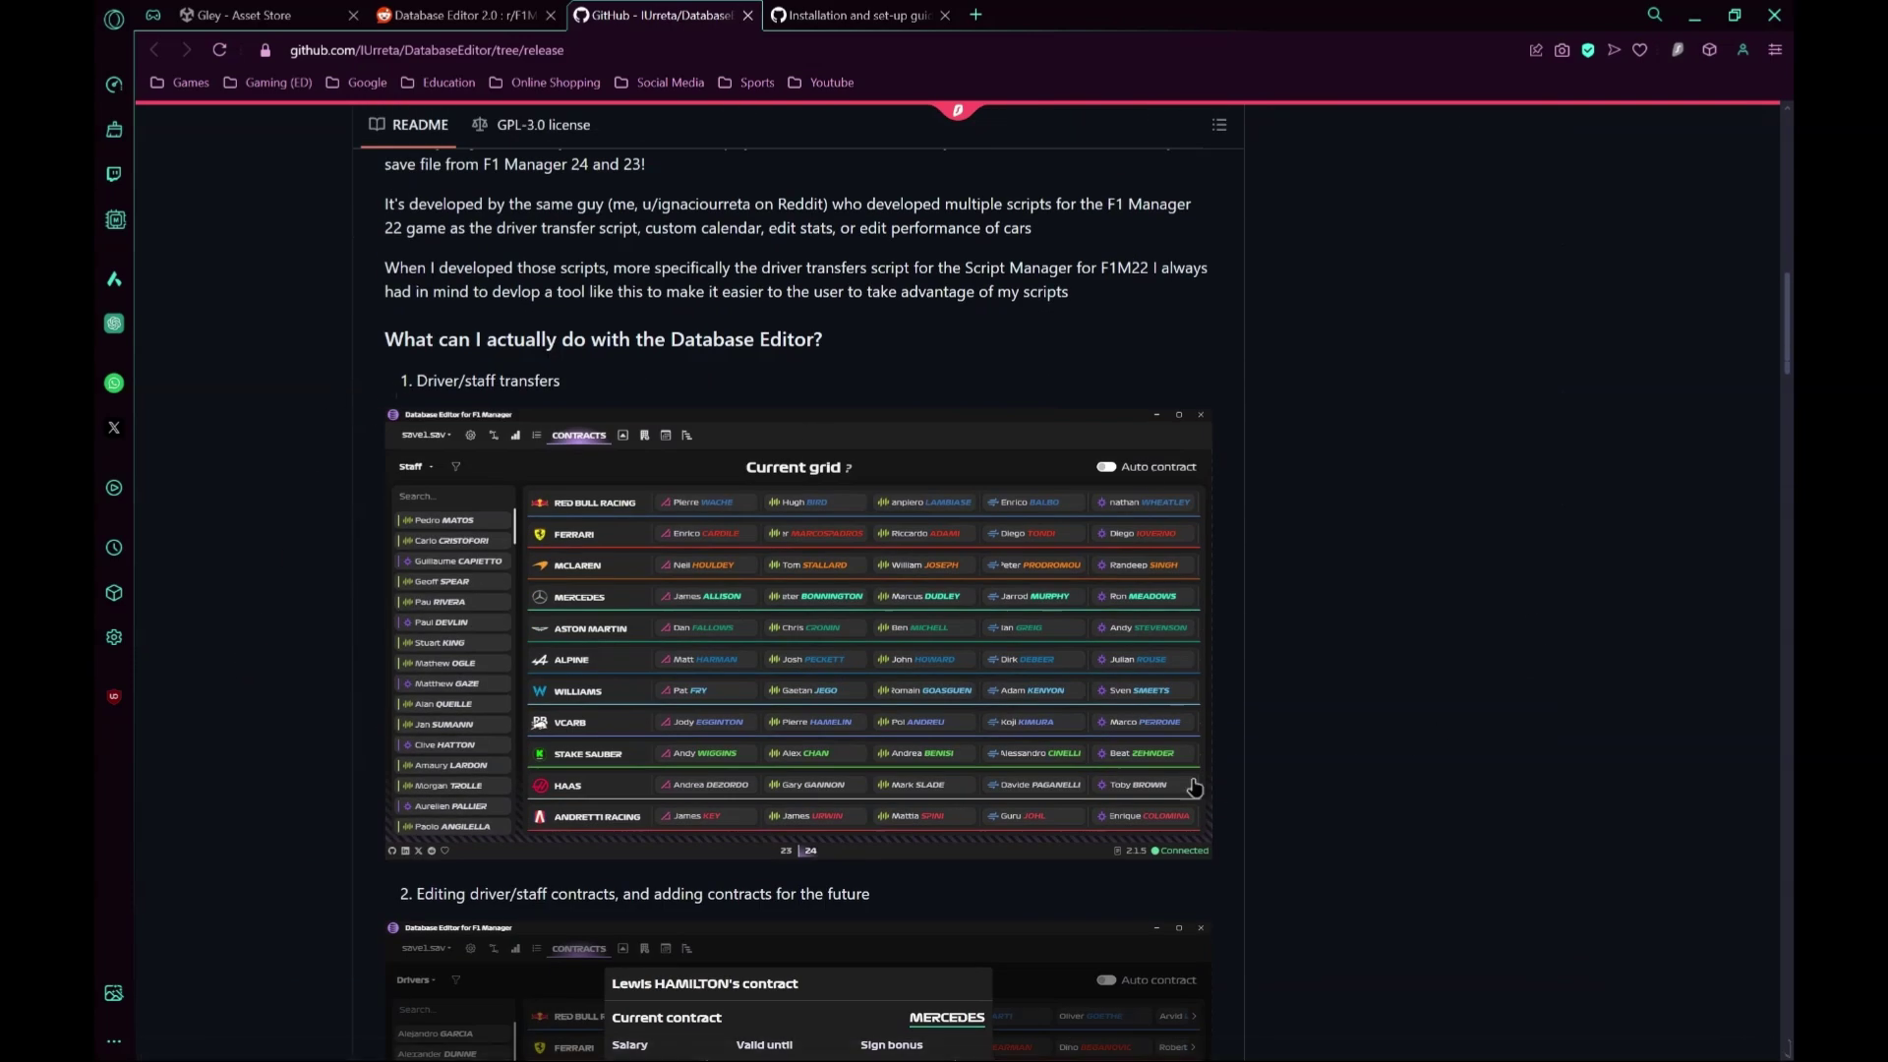
scroll(298, 555, "down", 2)
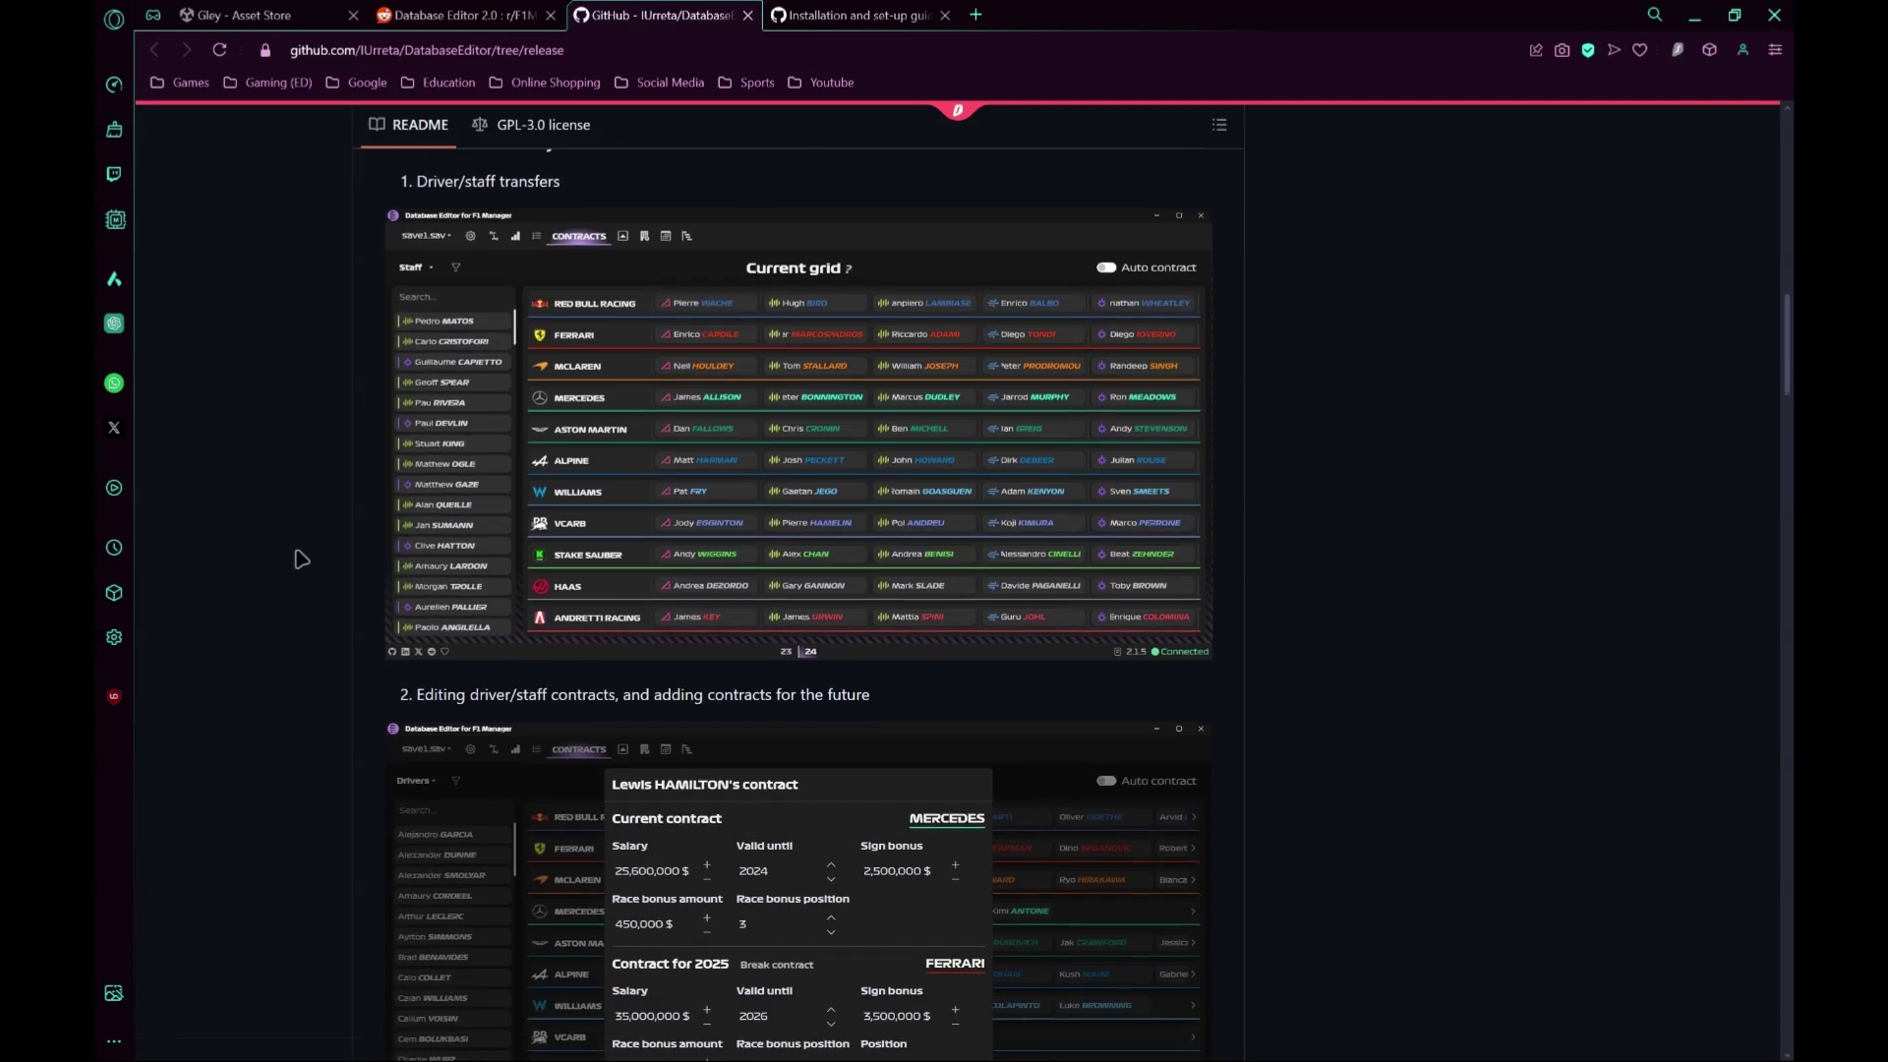
scroll(300, 558, "down", 4)
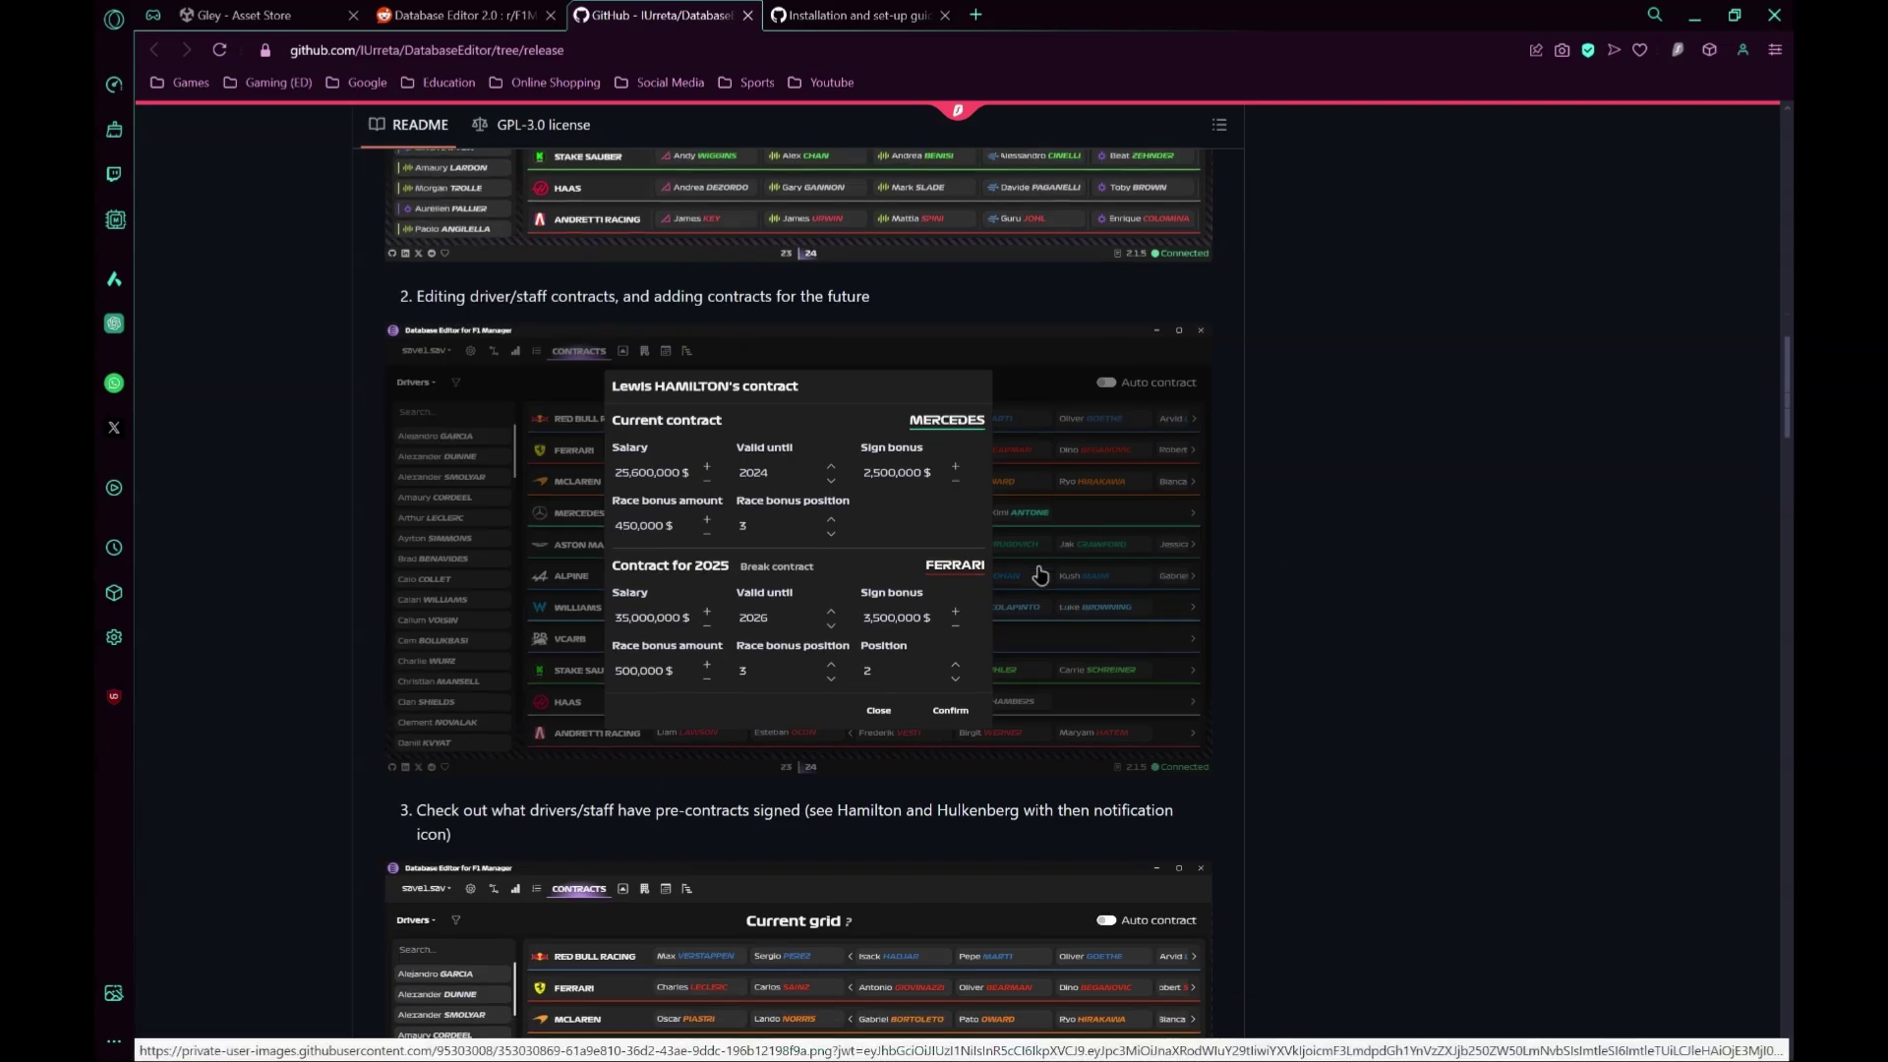
scroll(258, 653, "down", 5)
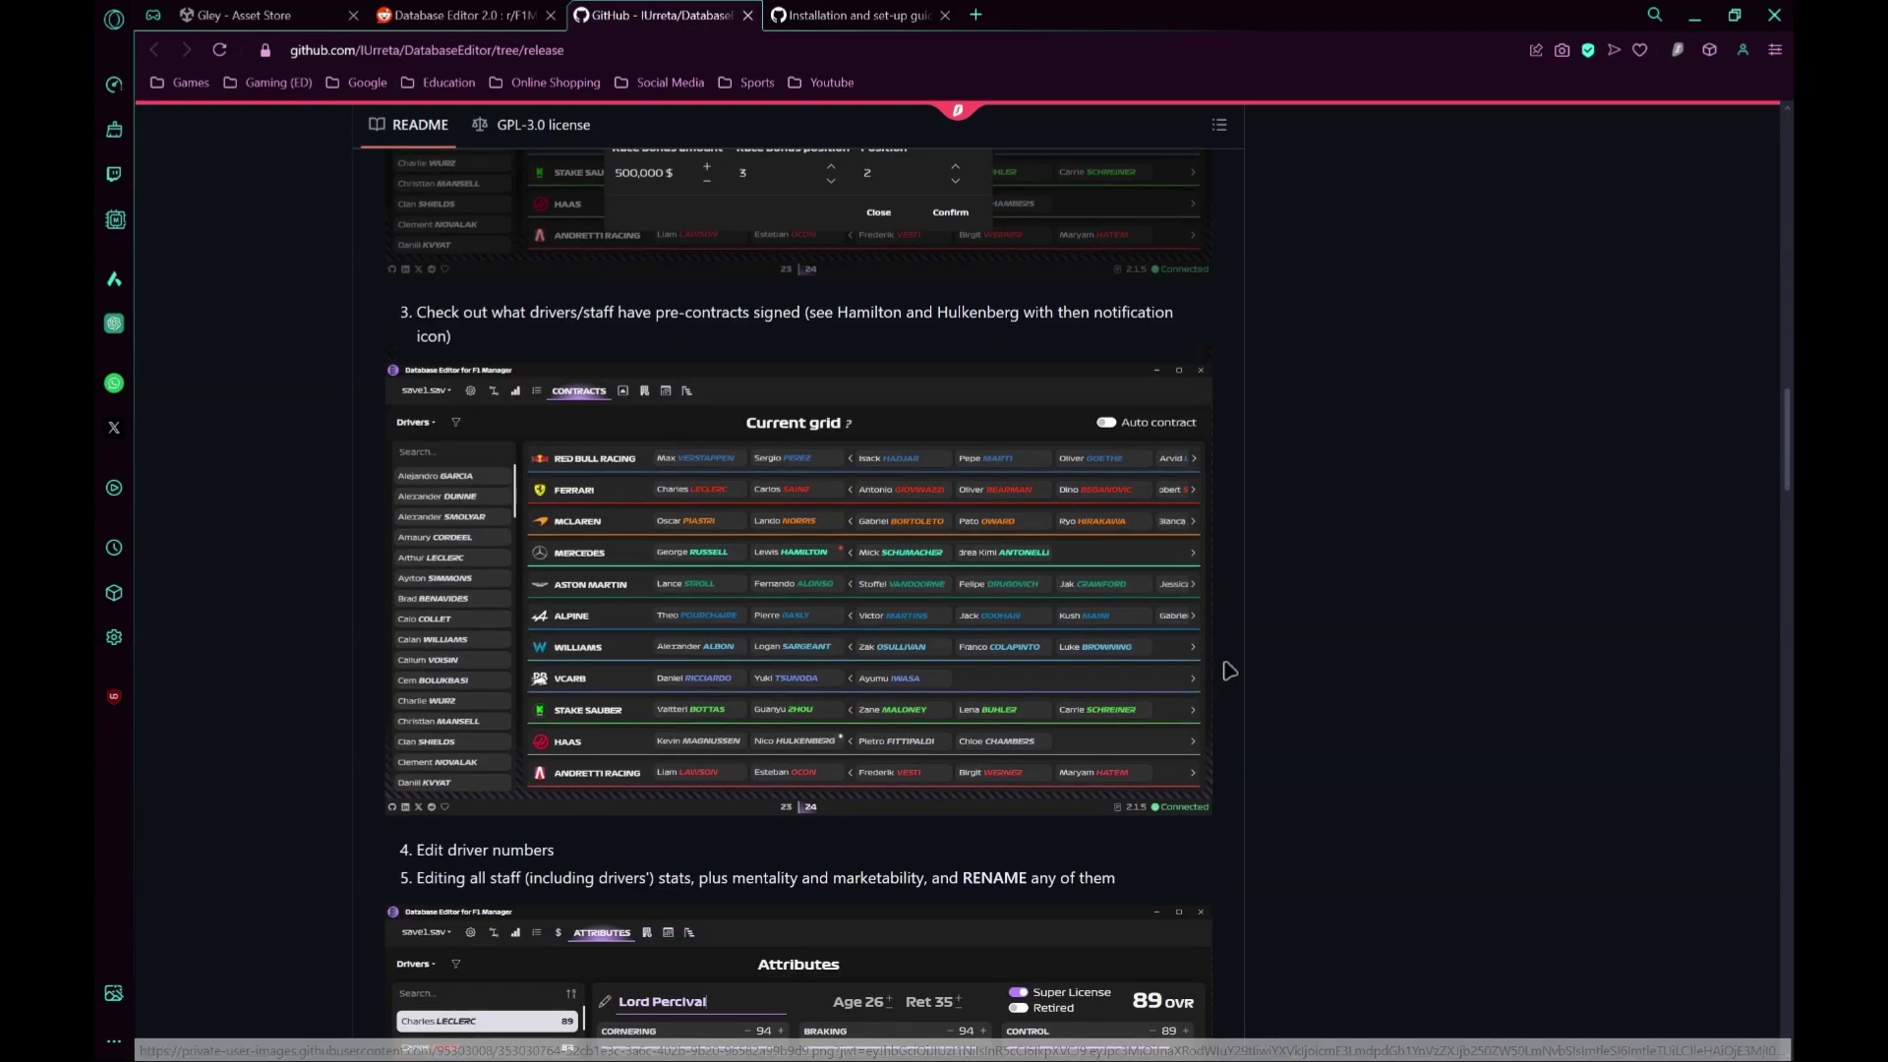
scroll(501, 634, "down", 5)
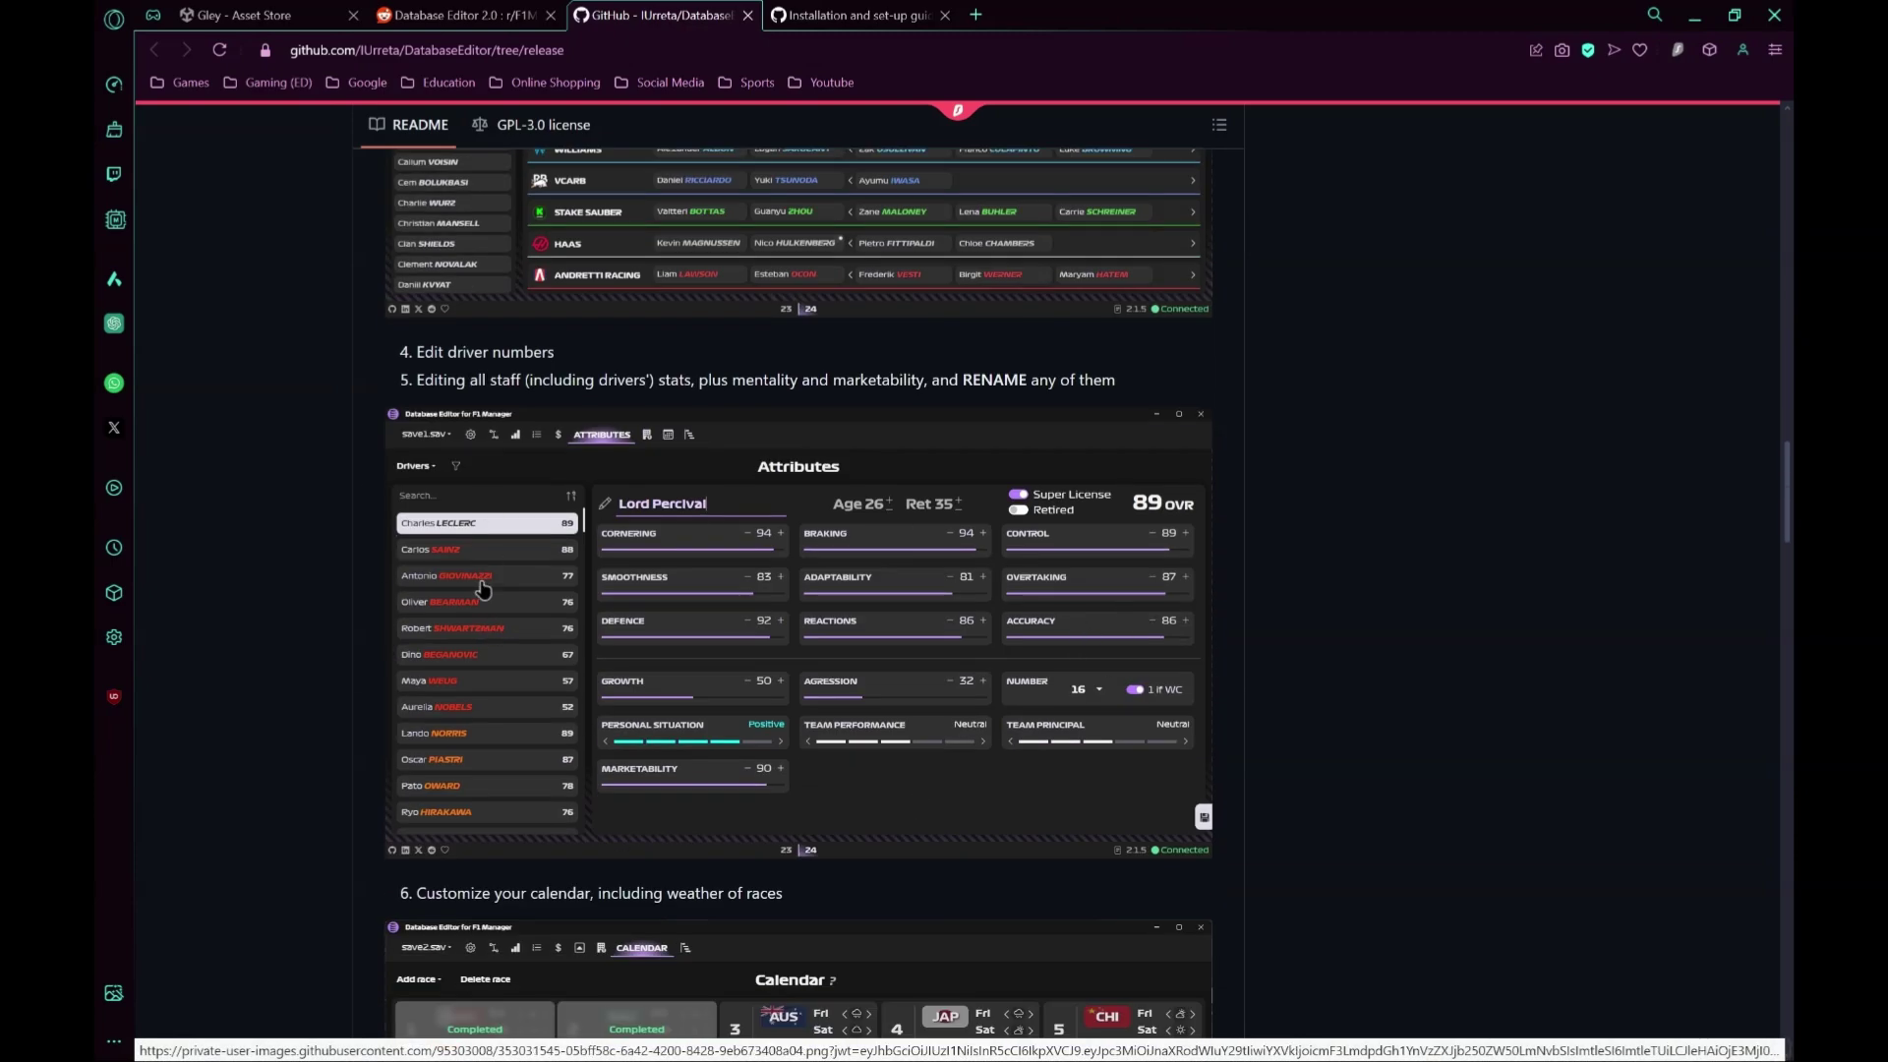
scroll(266, 662, "down", 4)
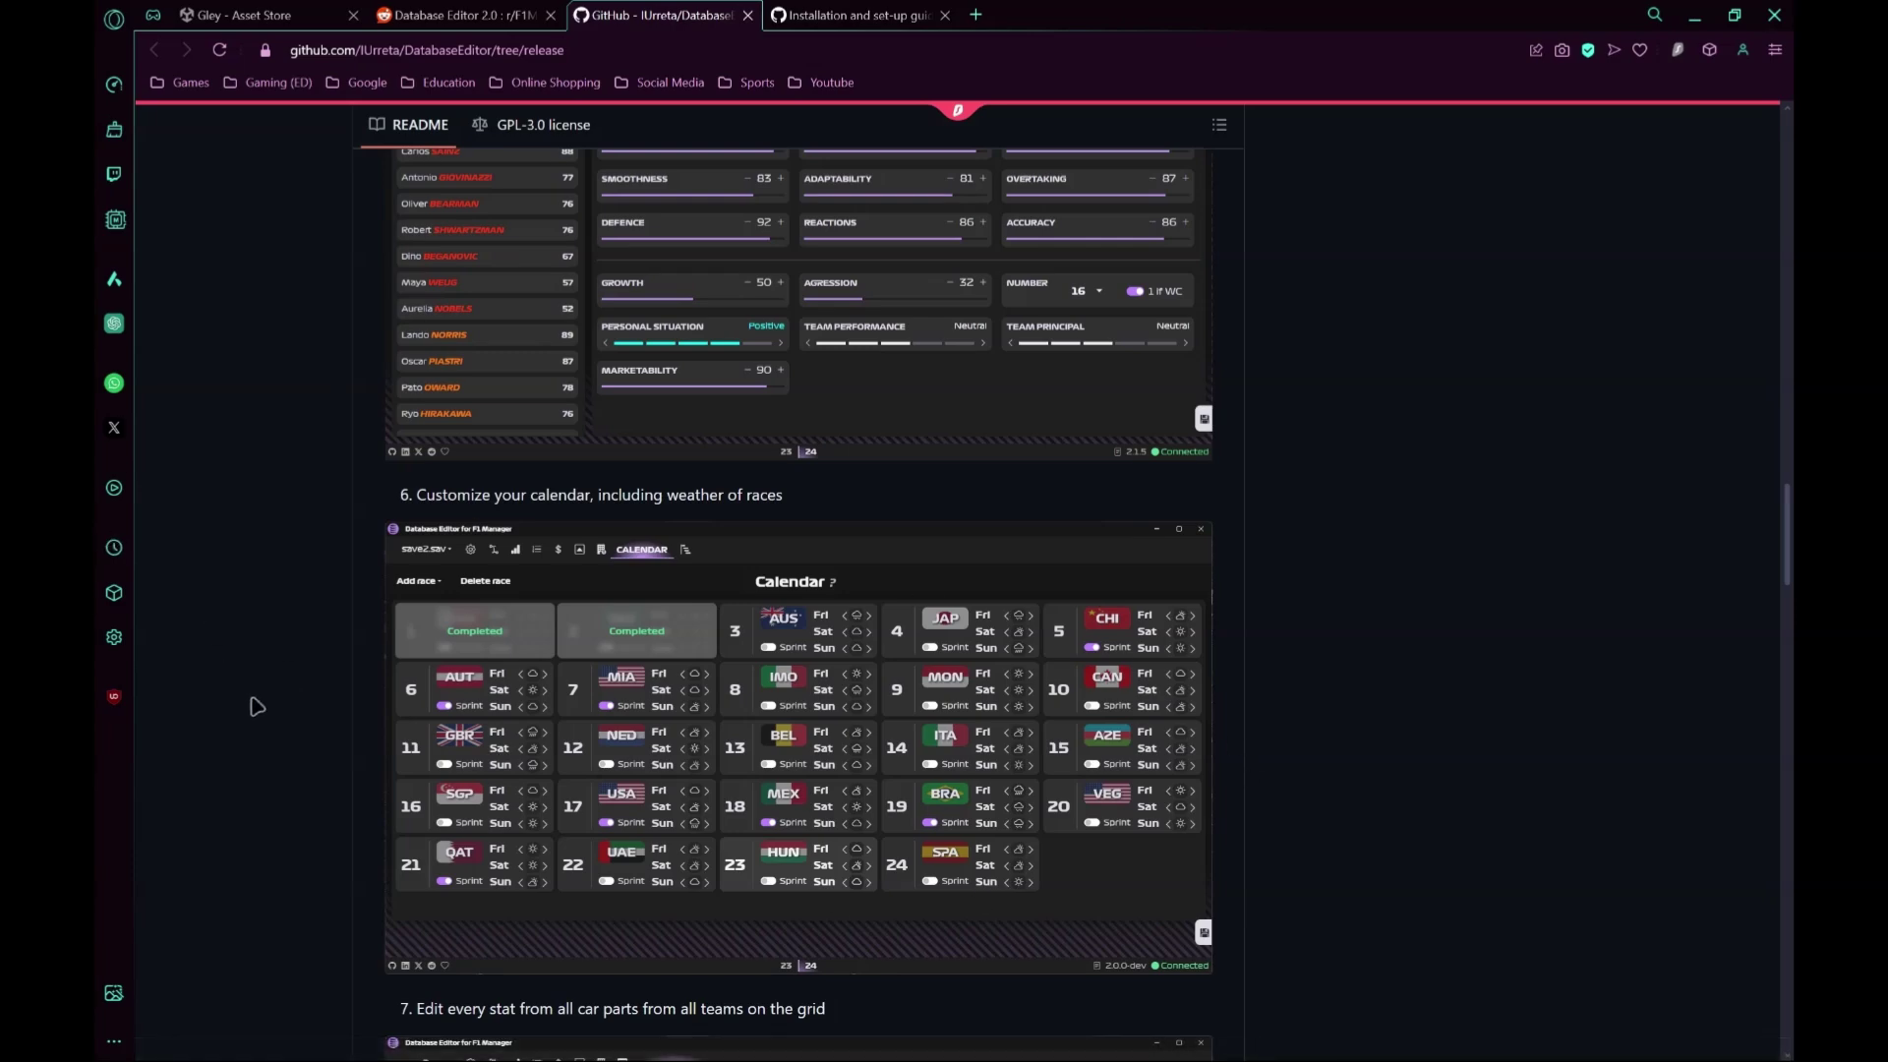
scroll(295, 787, "down", 8)
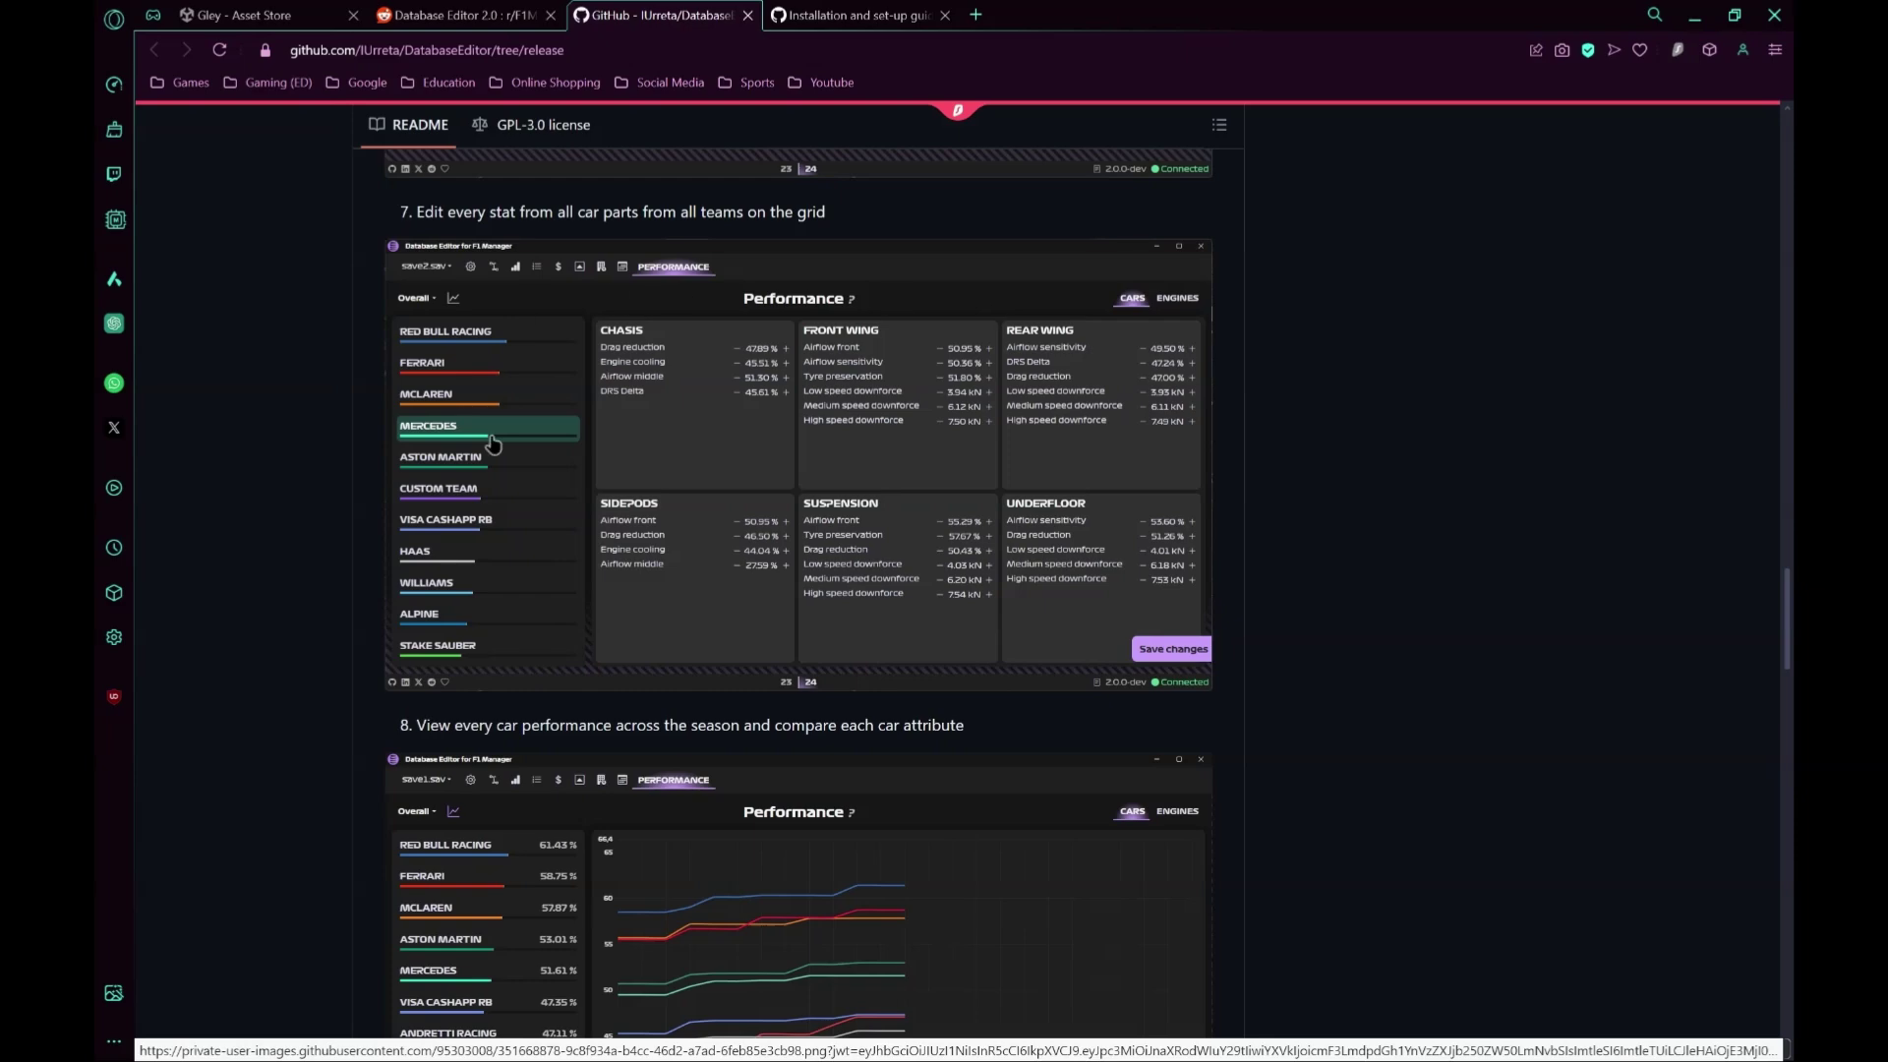
scroll(1050, 388, "down", 5)
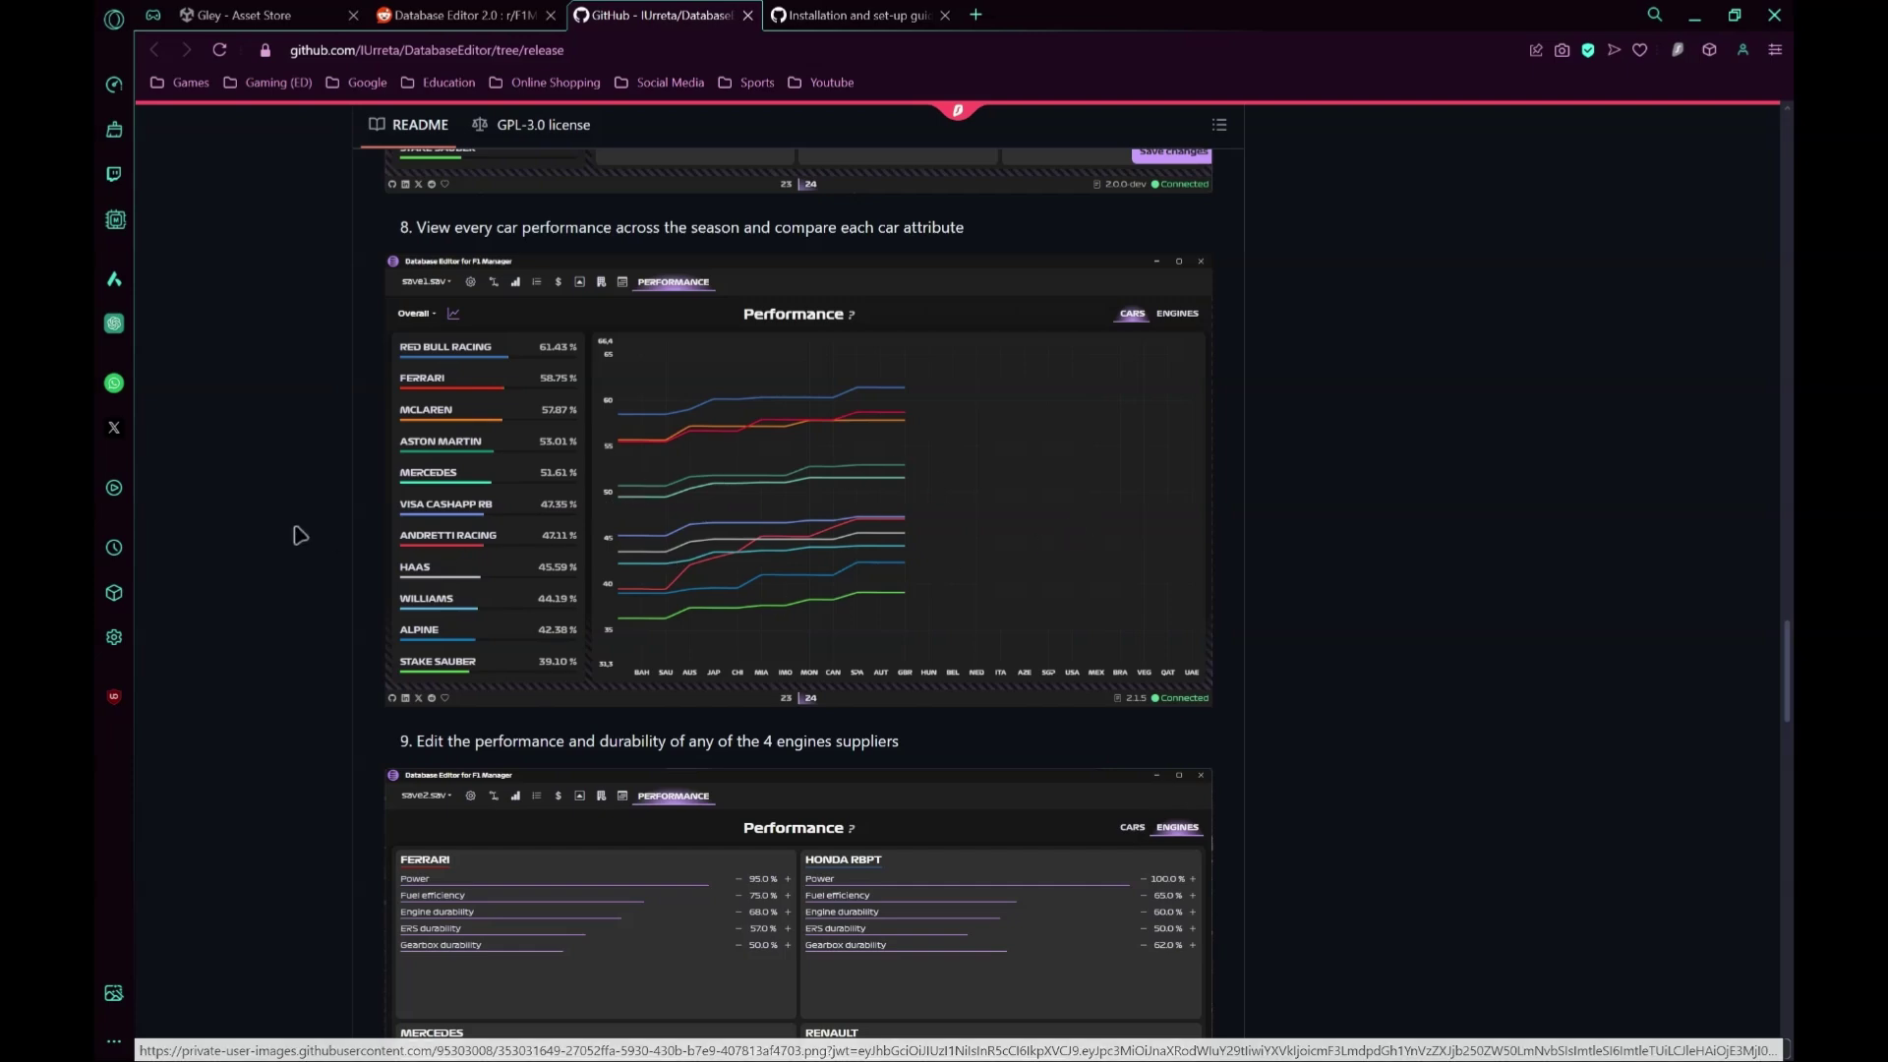
scroll(266, 535, "down", 5)
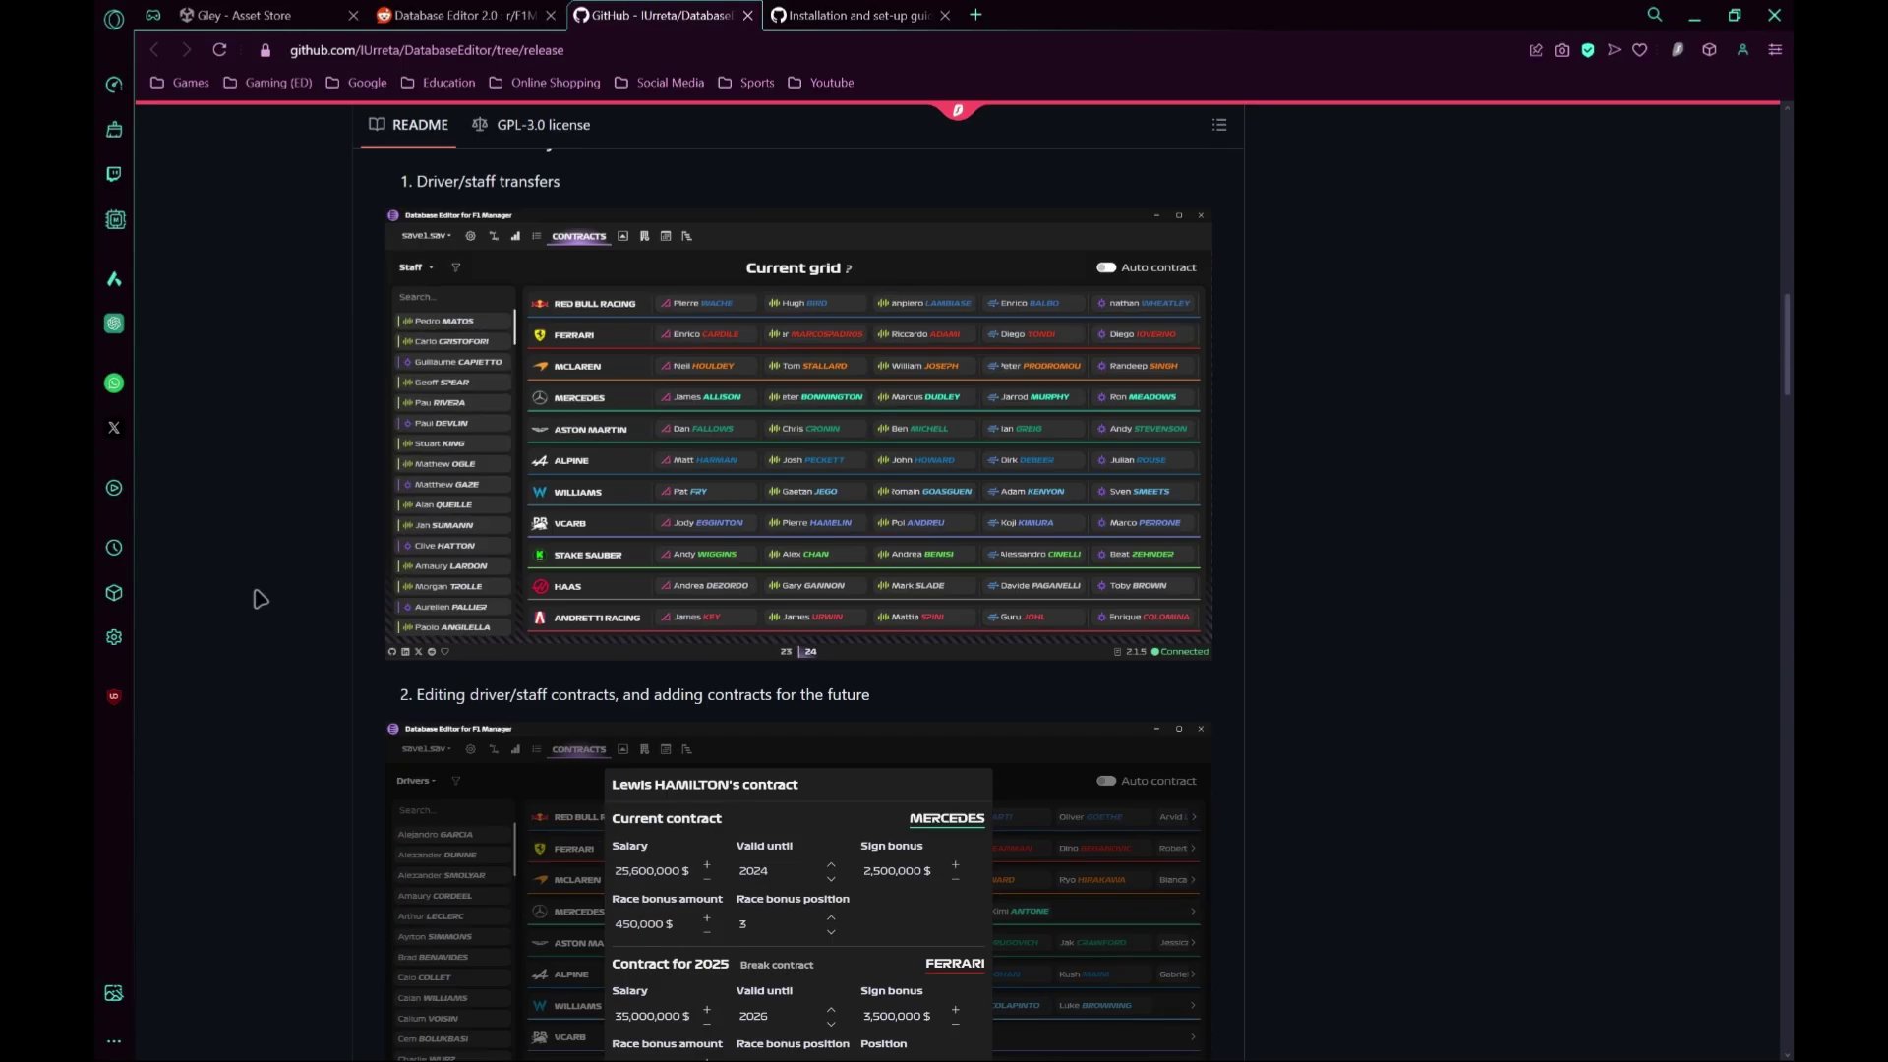
scroll(200, 598, "up", 3)
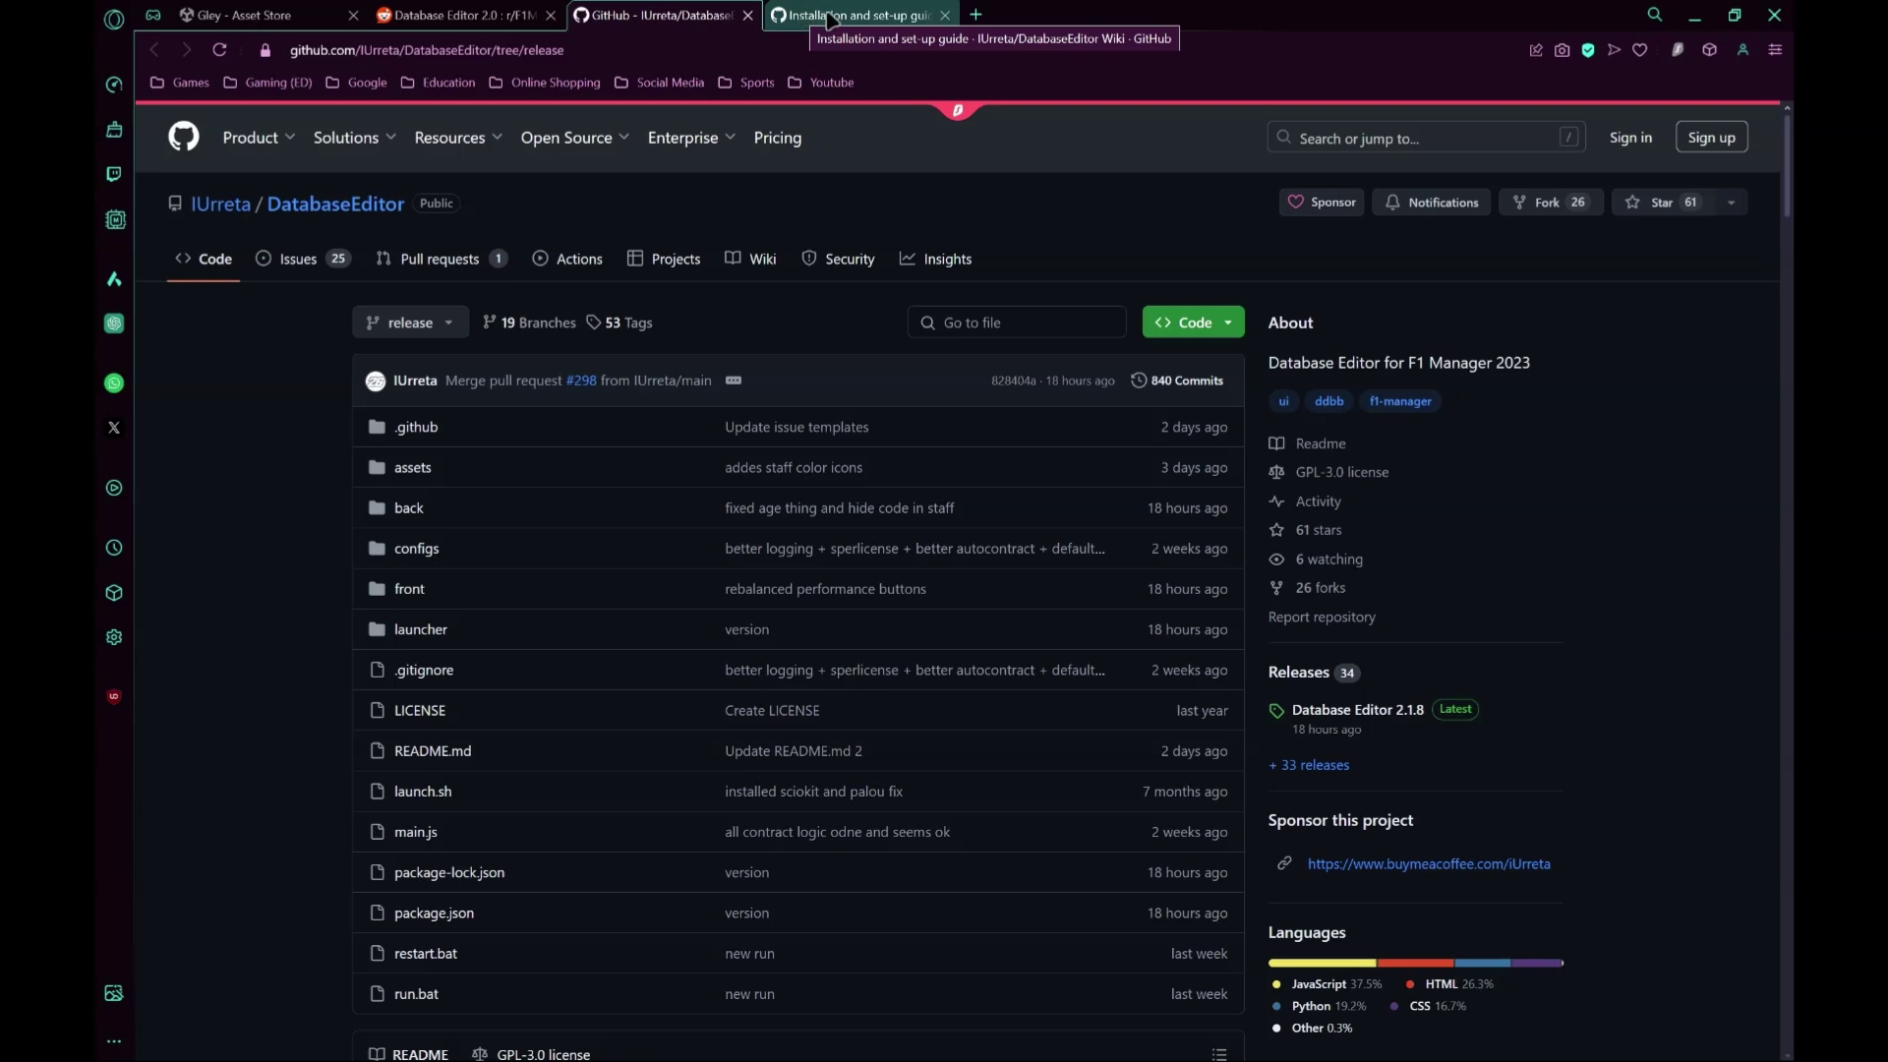
- Download the DatabaseEditor repository's release branch as DatabaseEditor-release.zip into the Downloads folder
left_click(1229, 320)
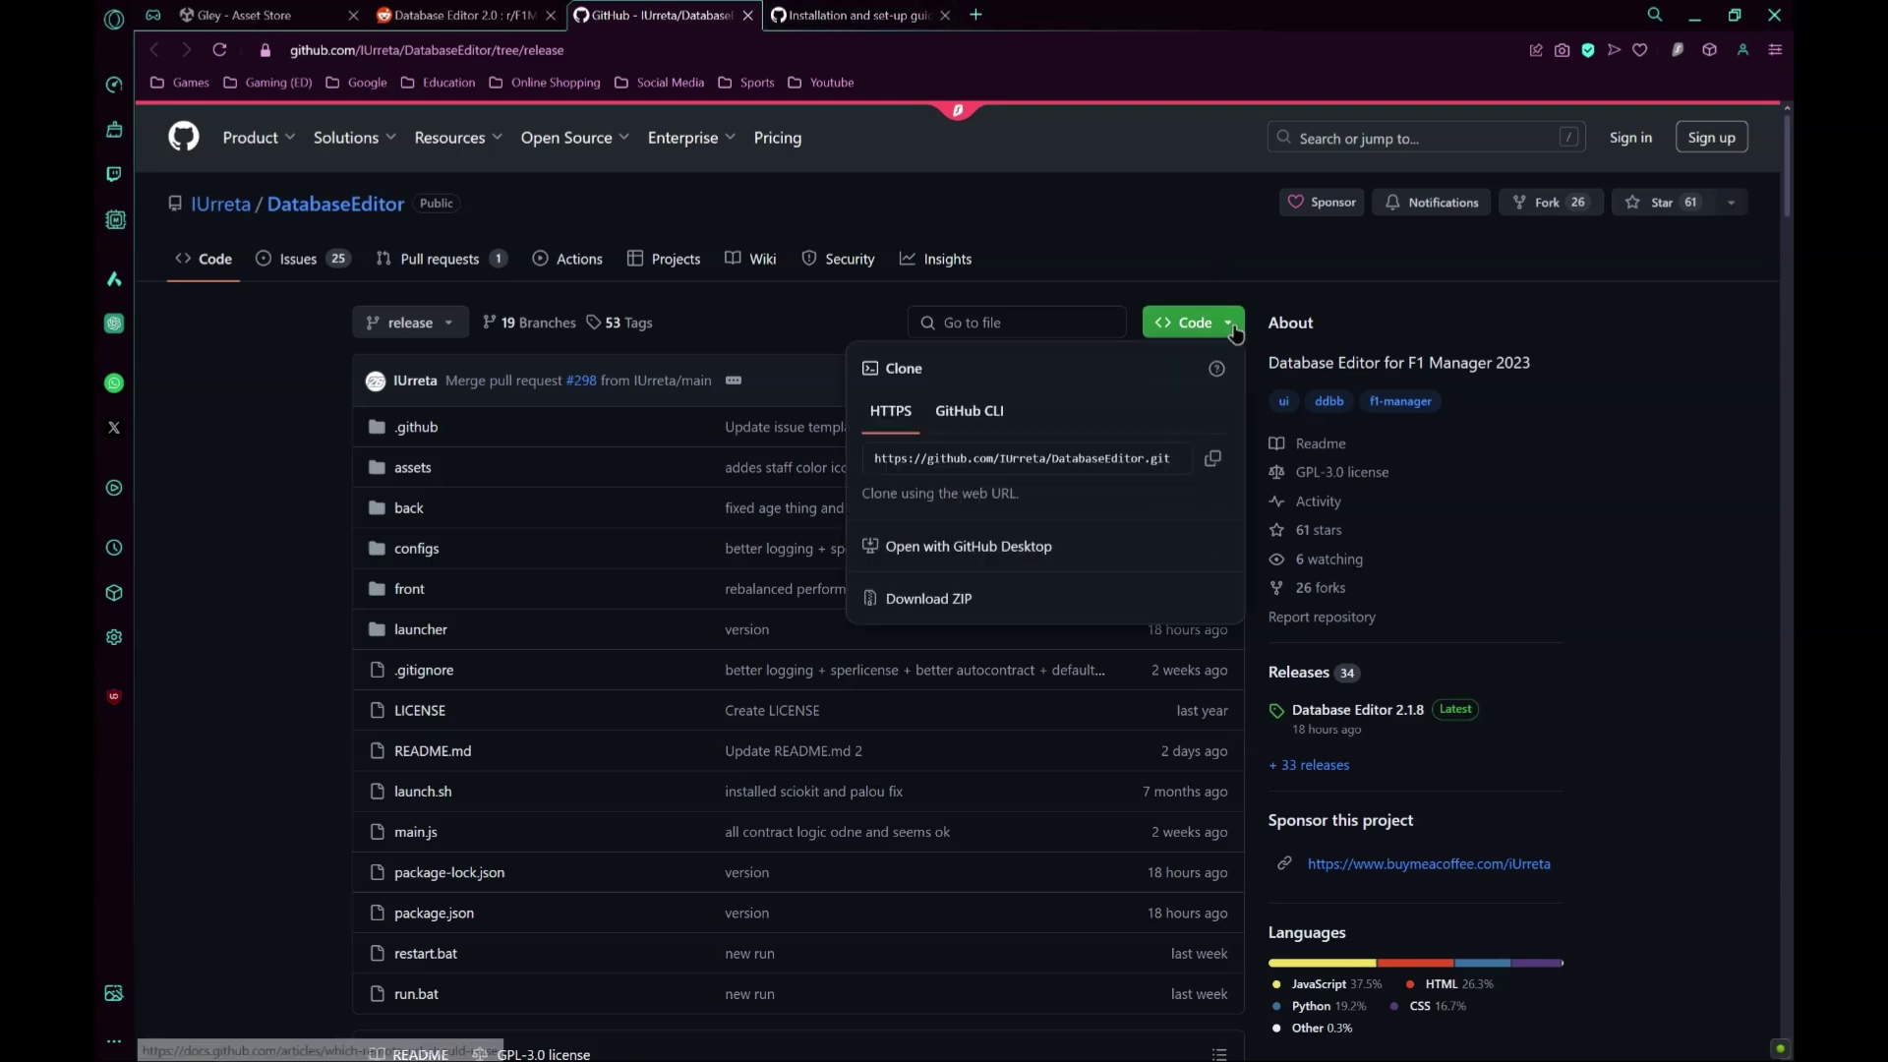
left_click(991, 602)
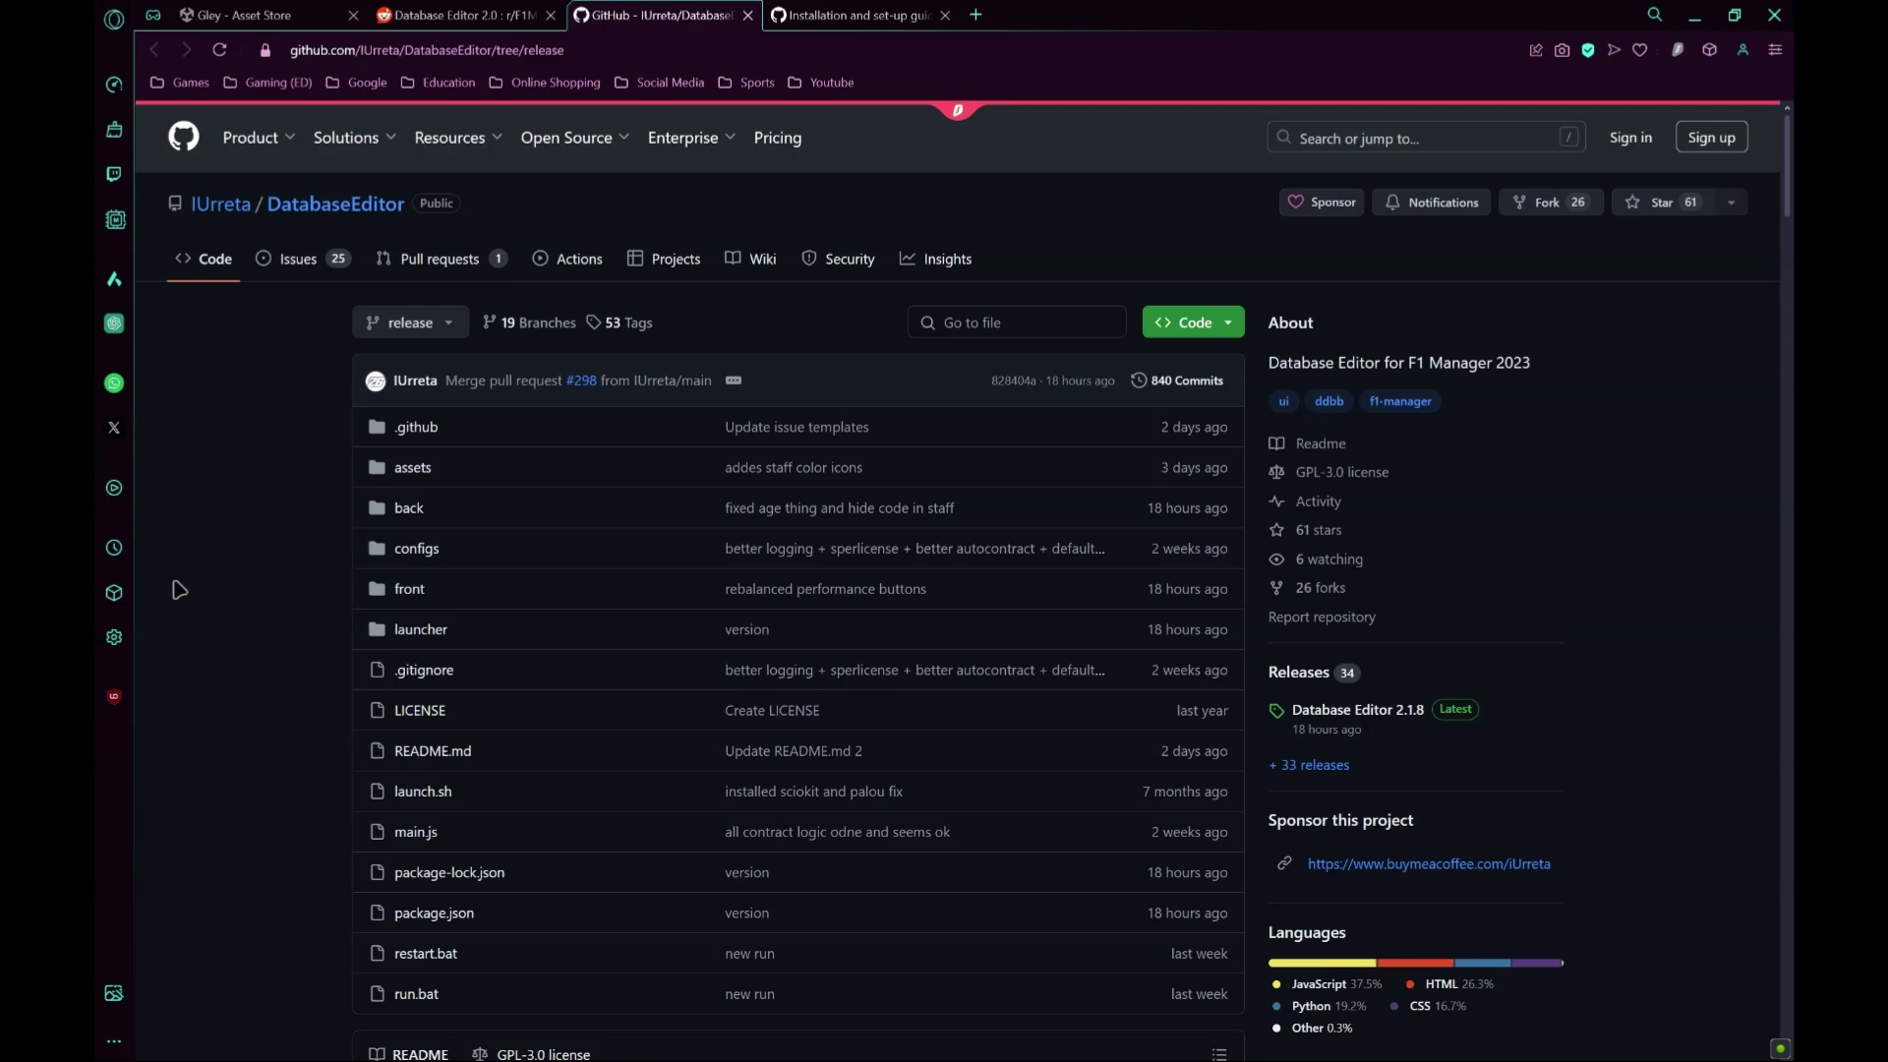
left_click(1227, 322)
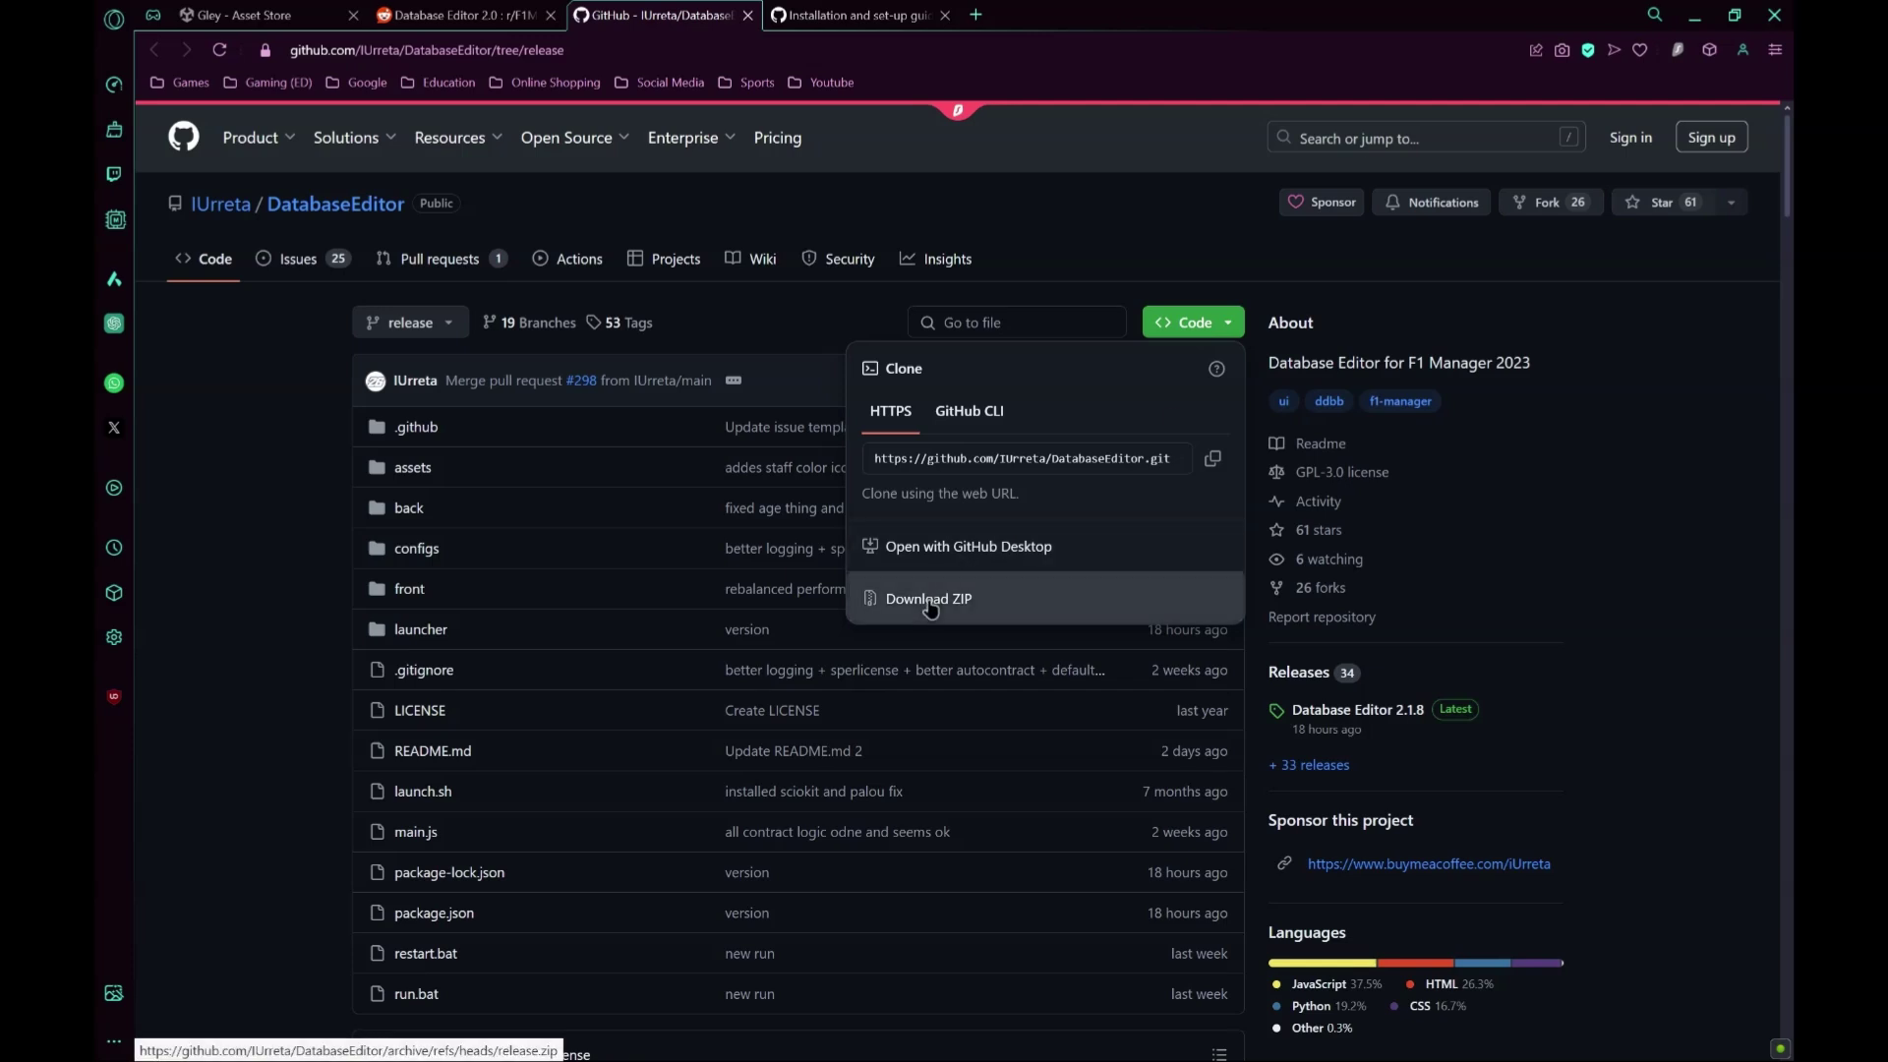
left_click(972, 590)
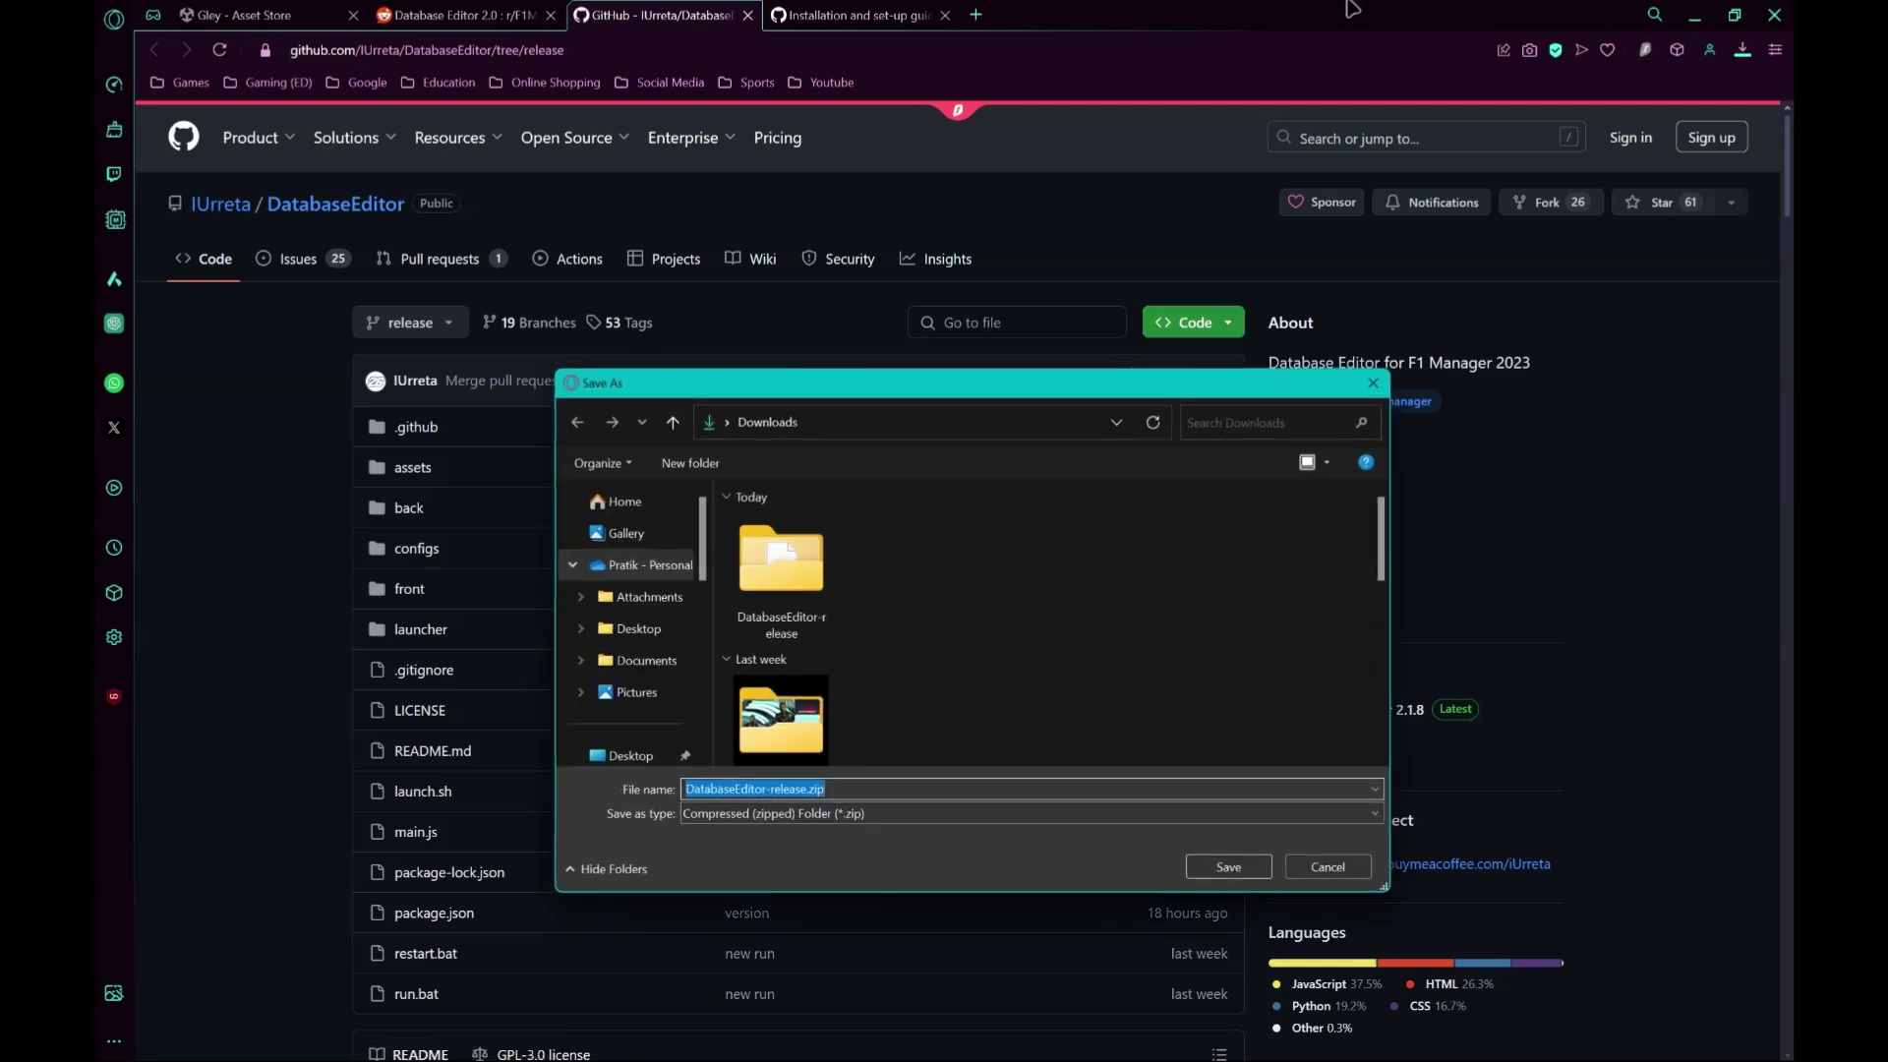
left_click(637, 590)
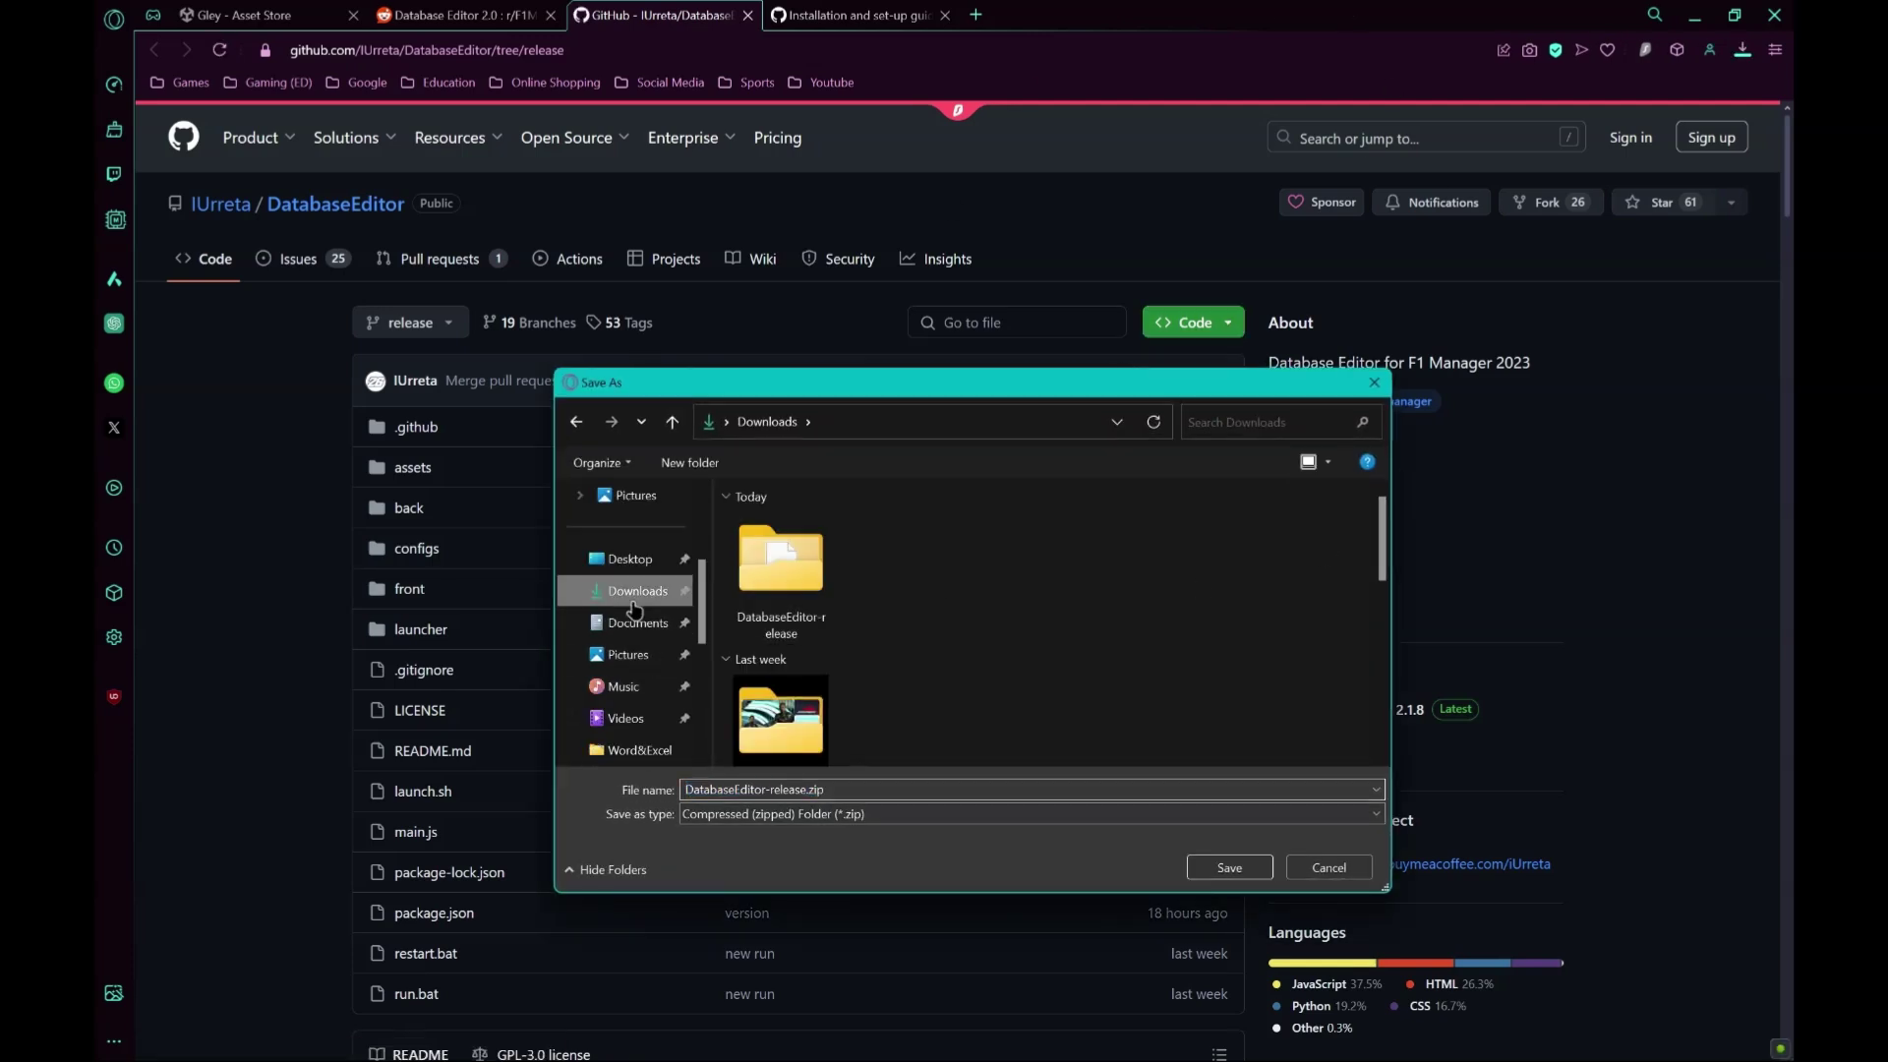
left_click(1230, 867)
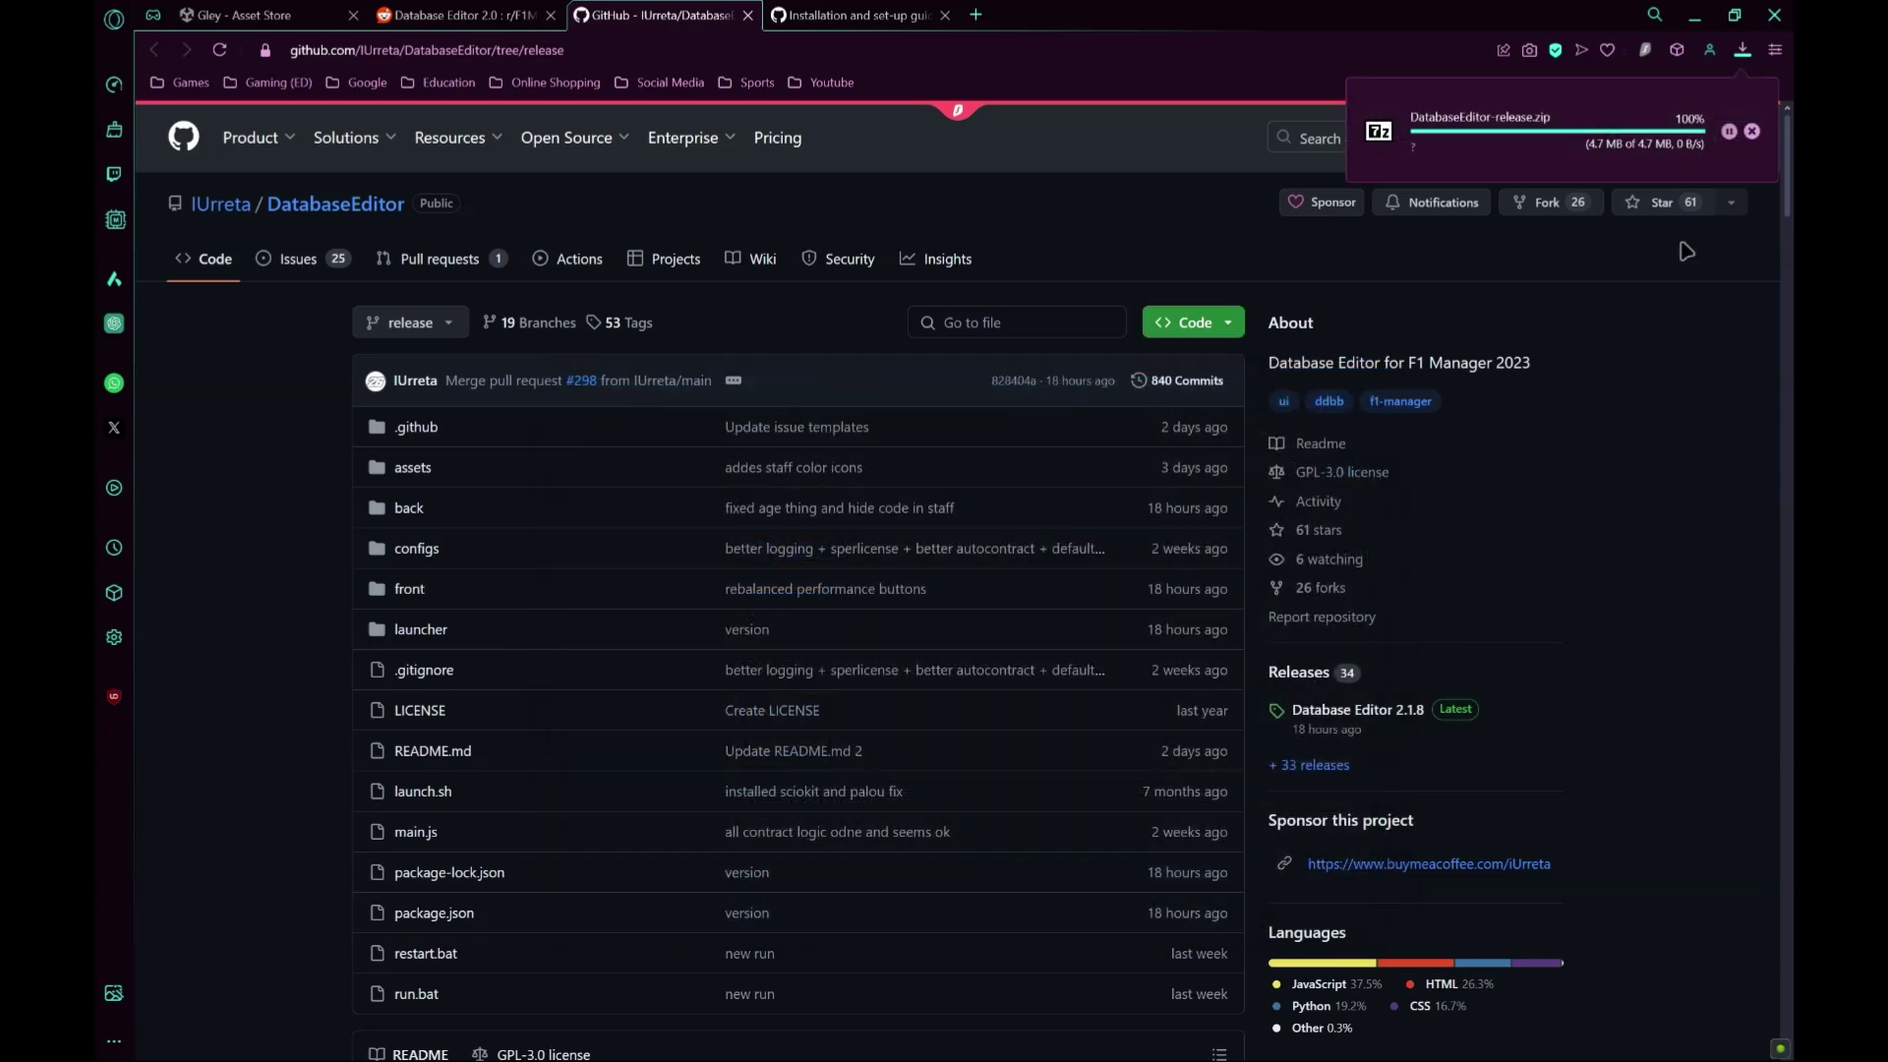
- Locate the downloaded DatabaseEditor-release.zip and extract it with 7-Zip into a DatabaseEditor-release folder
left_click(1687, 130)
right_click(436, 323)
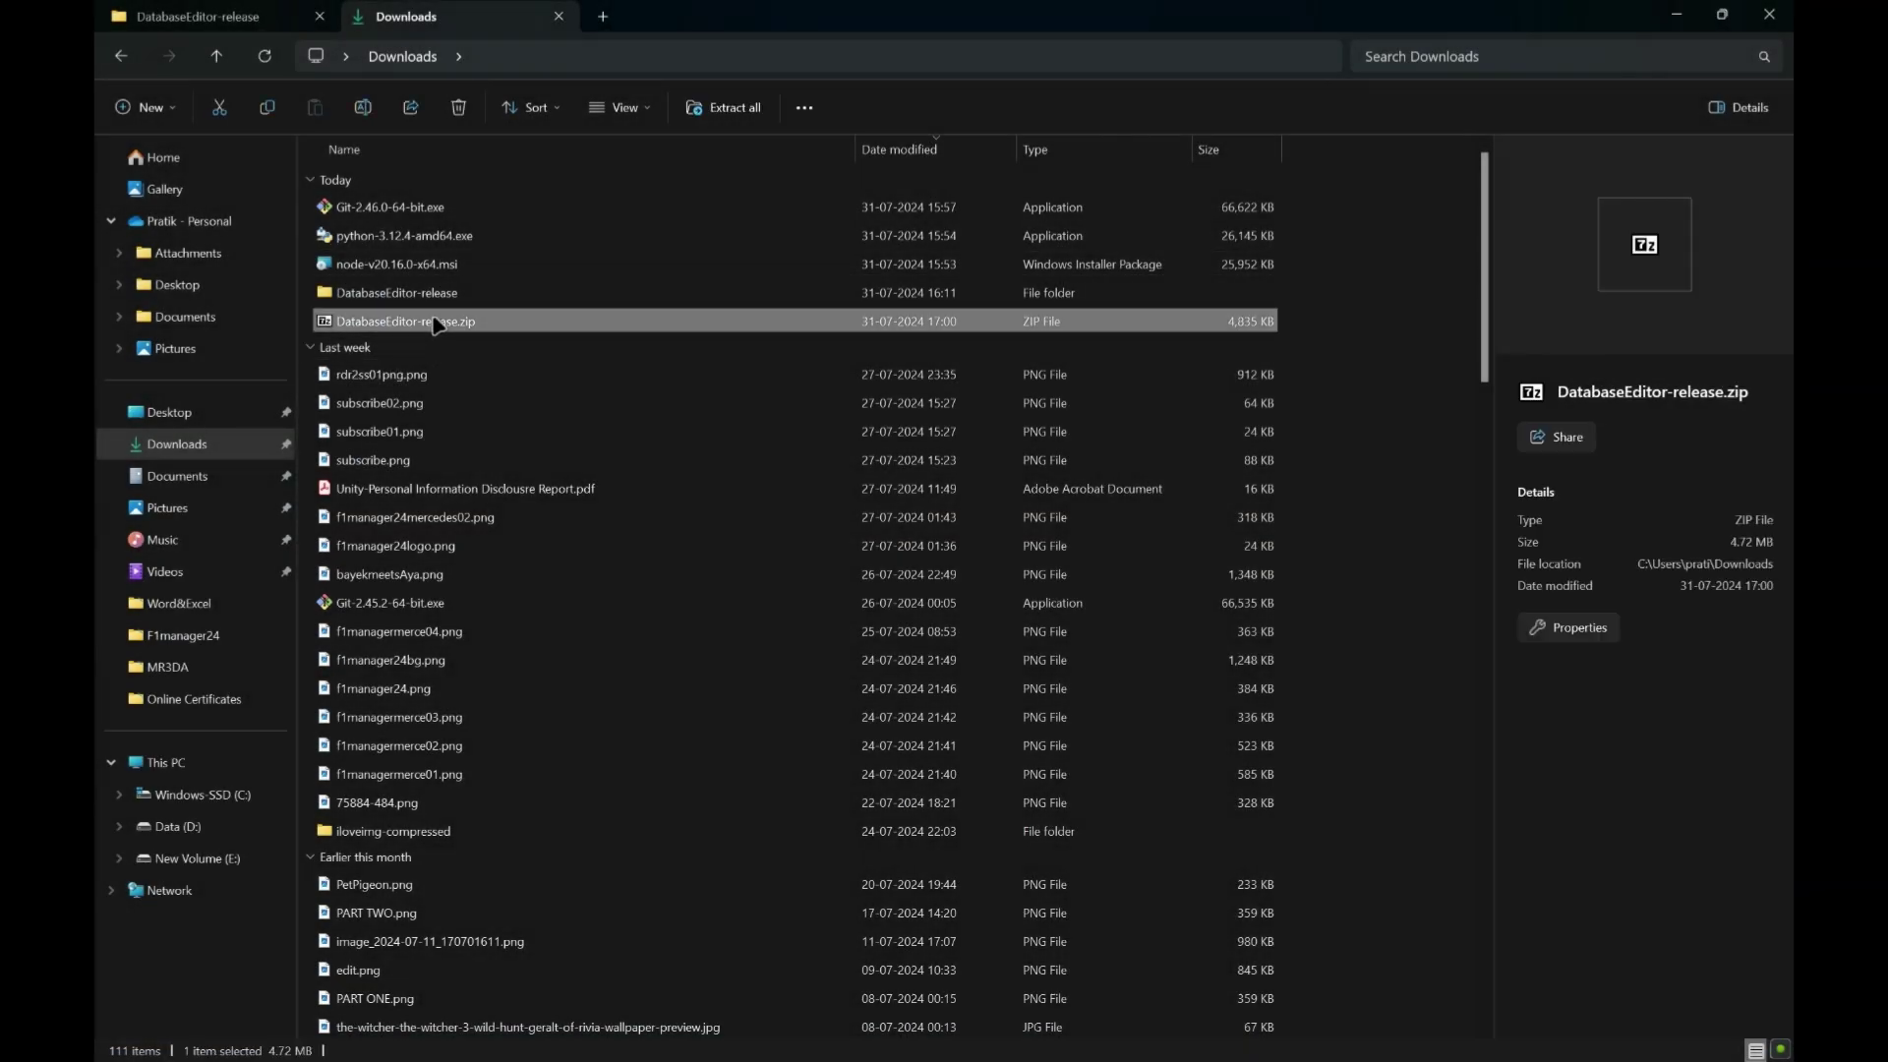
left_click(583, 688)
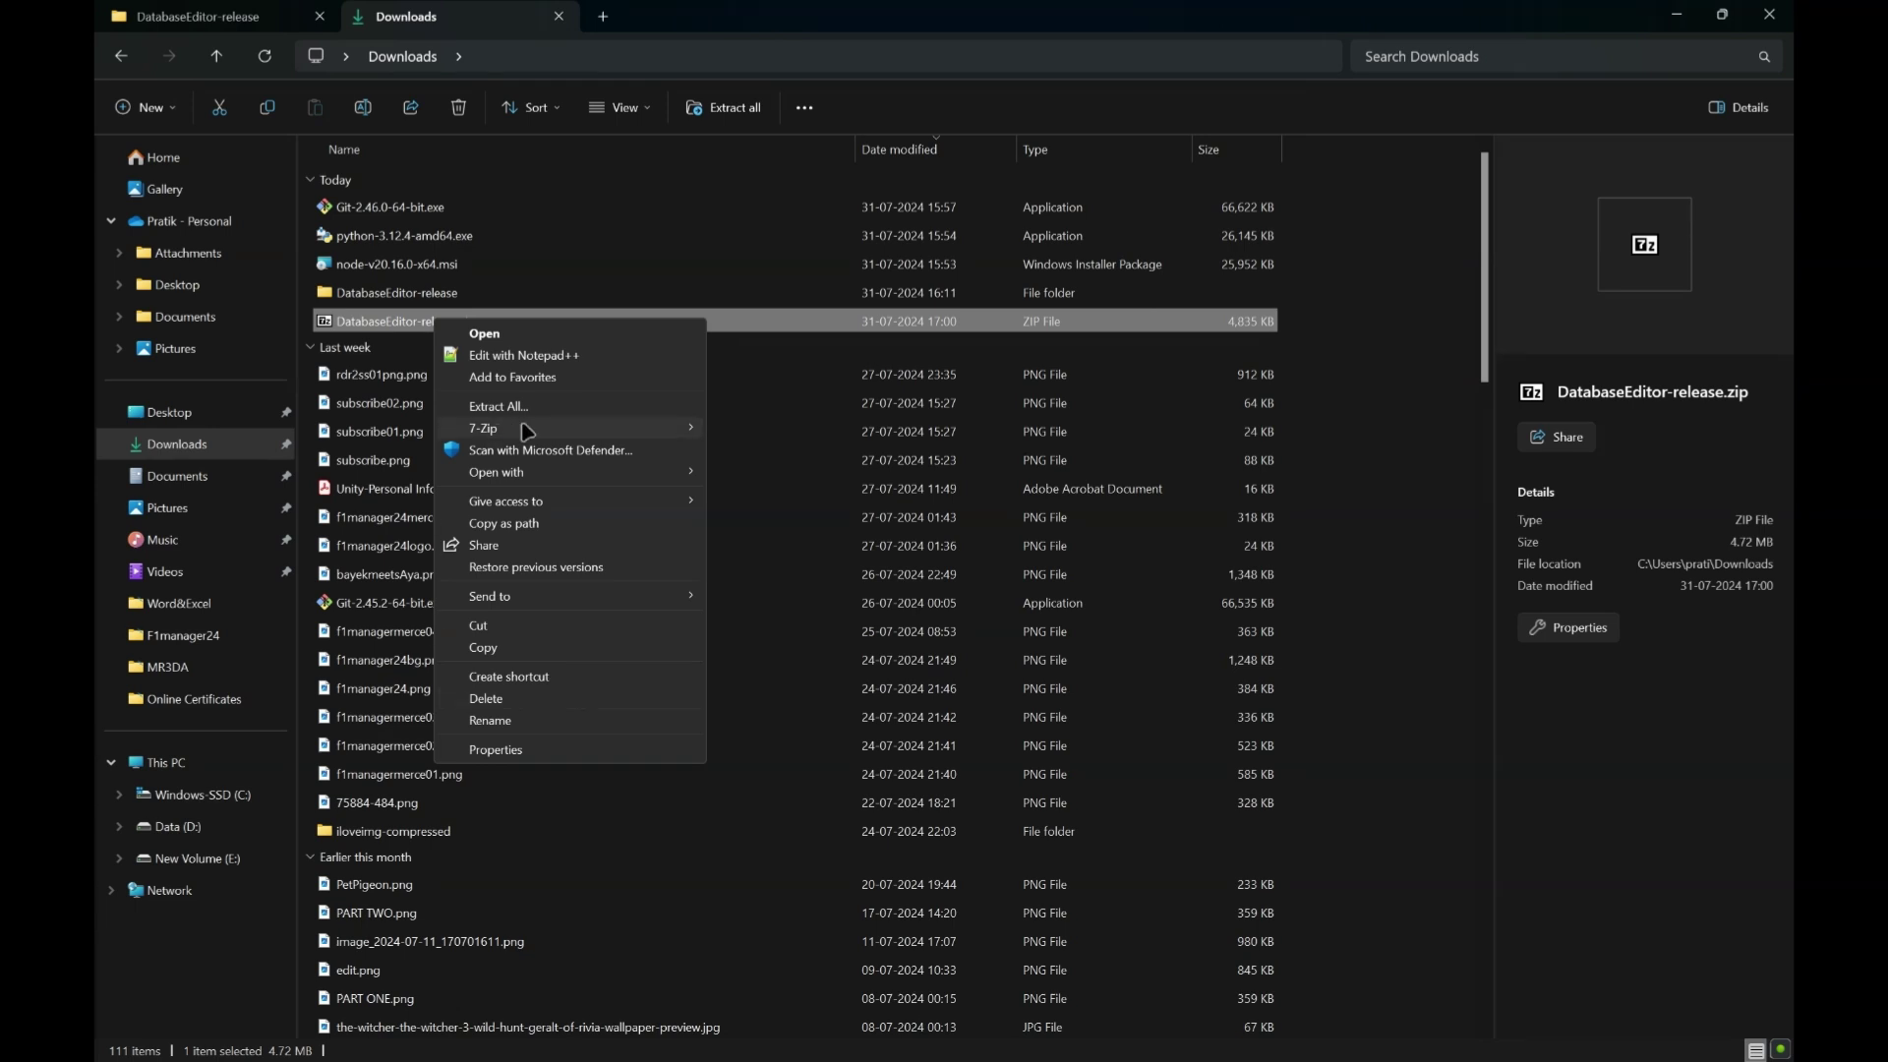
mouse_move(528, 431)
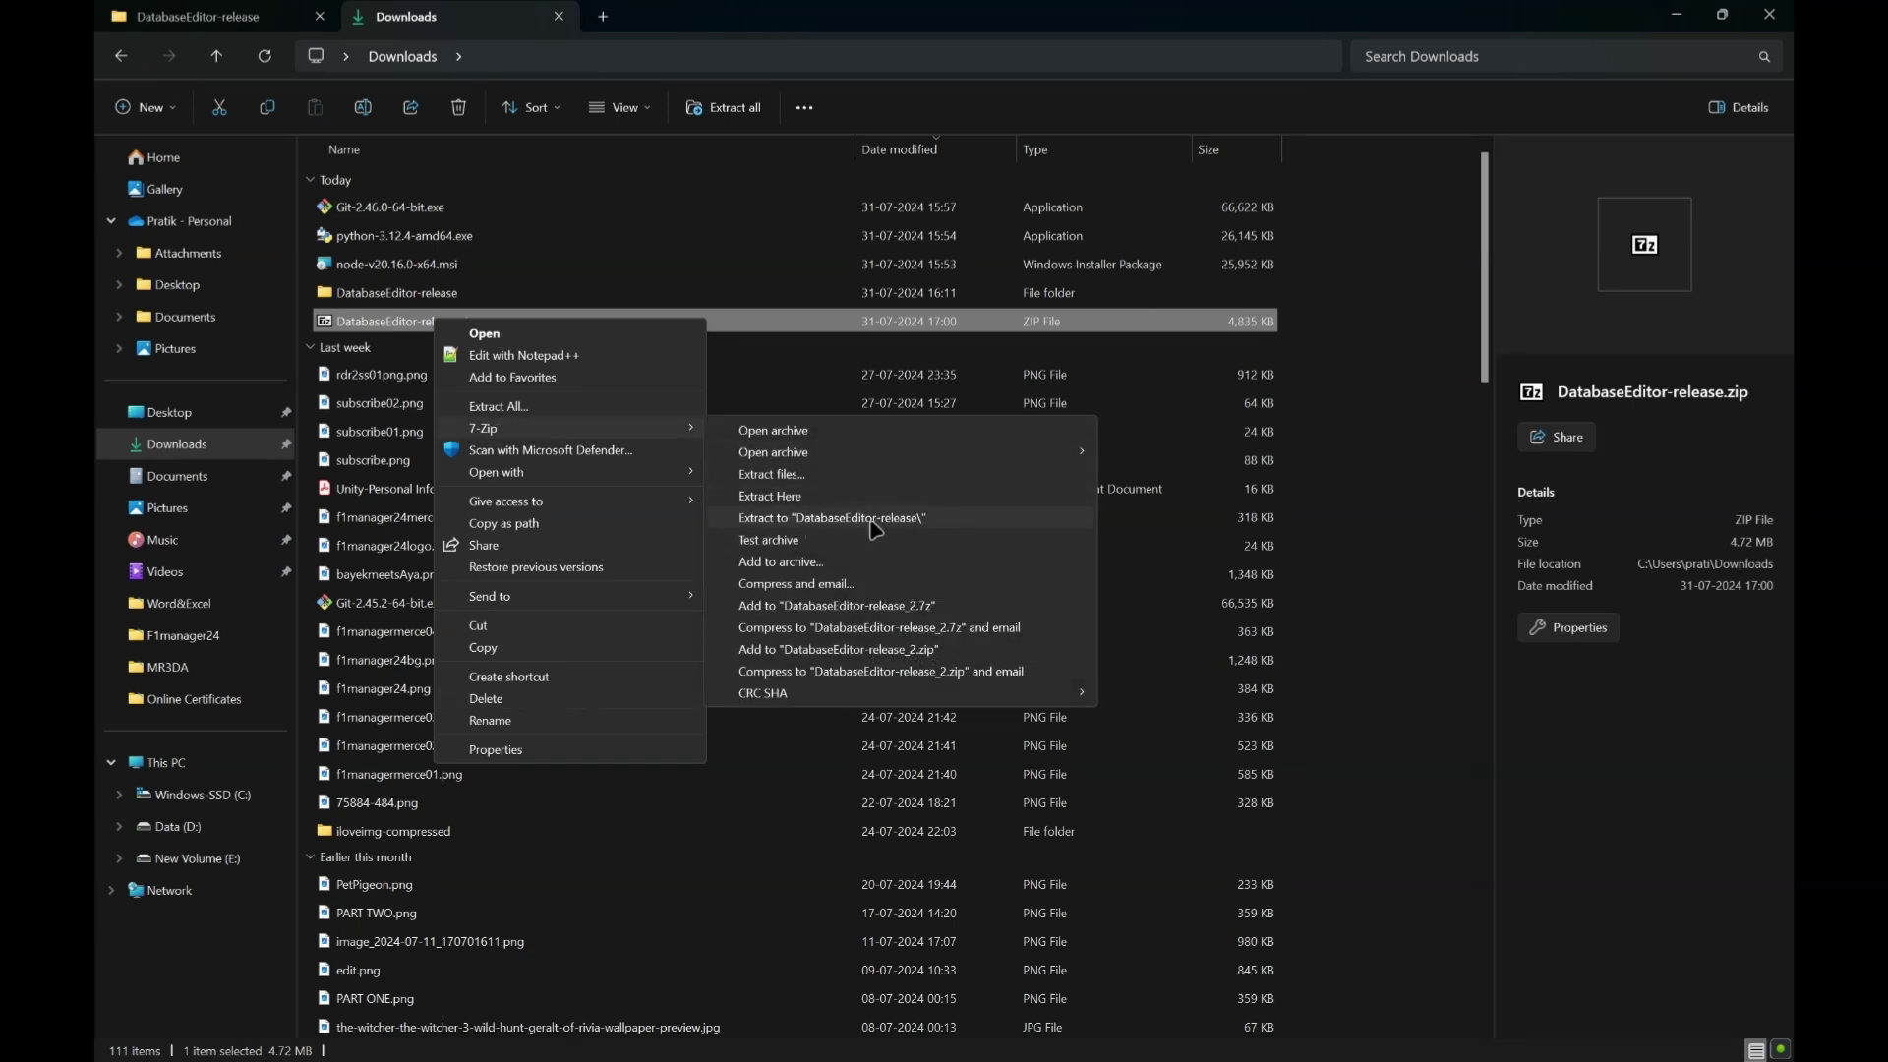
left_click(819, 522)
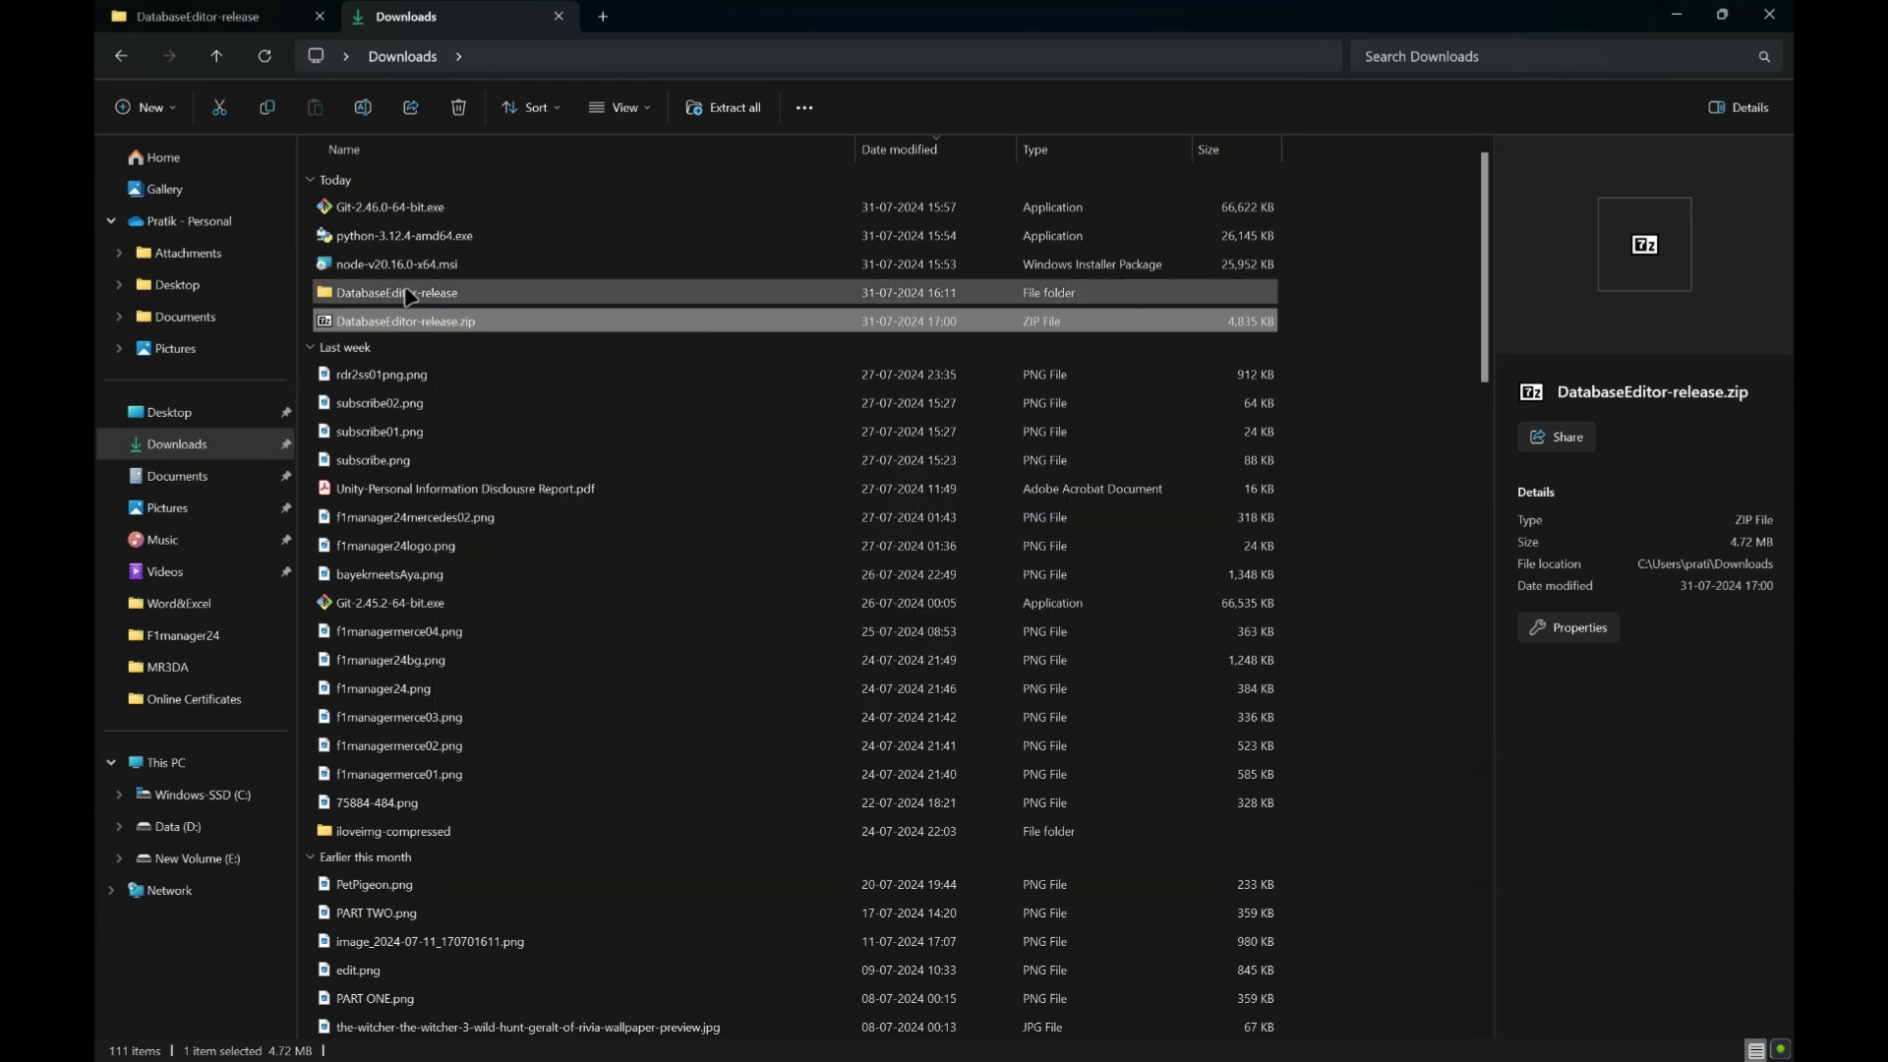
- Switch back to the browser and review the Windows git and zip installation instructions in the Installation and set-up guide
left_click(1676, 14)
left_click(1007, 1039)
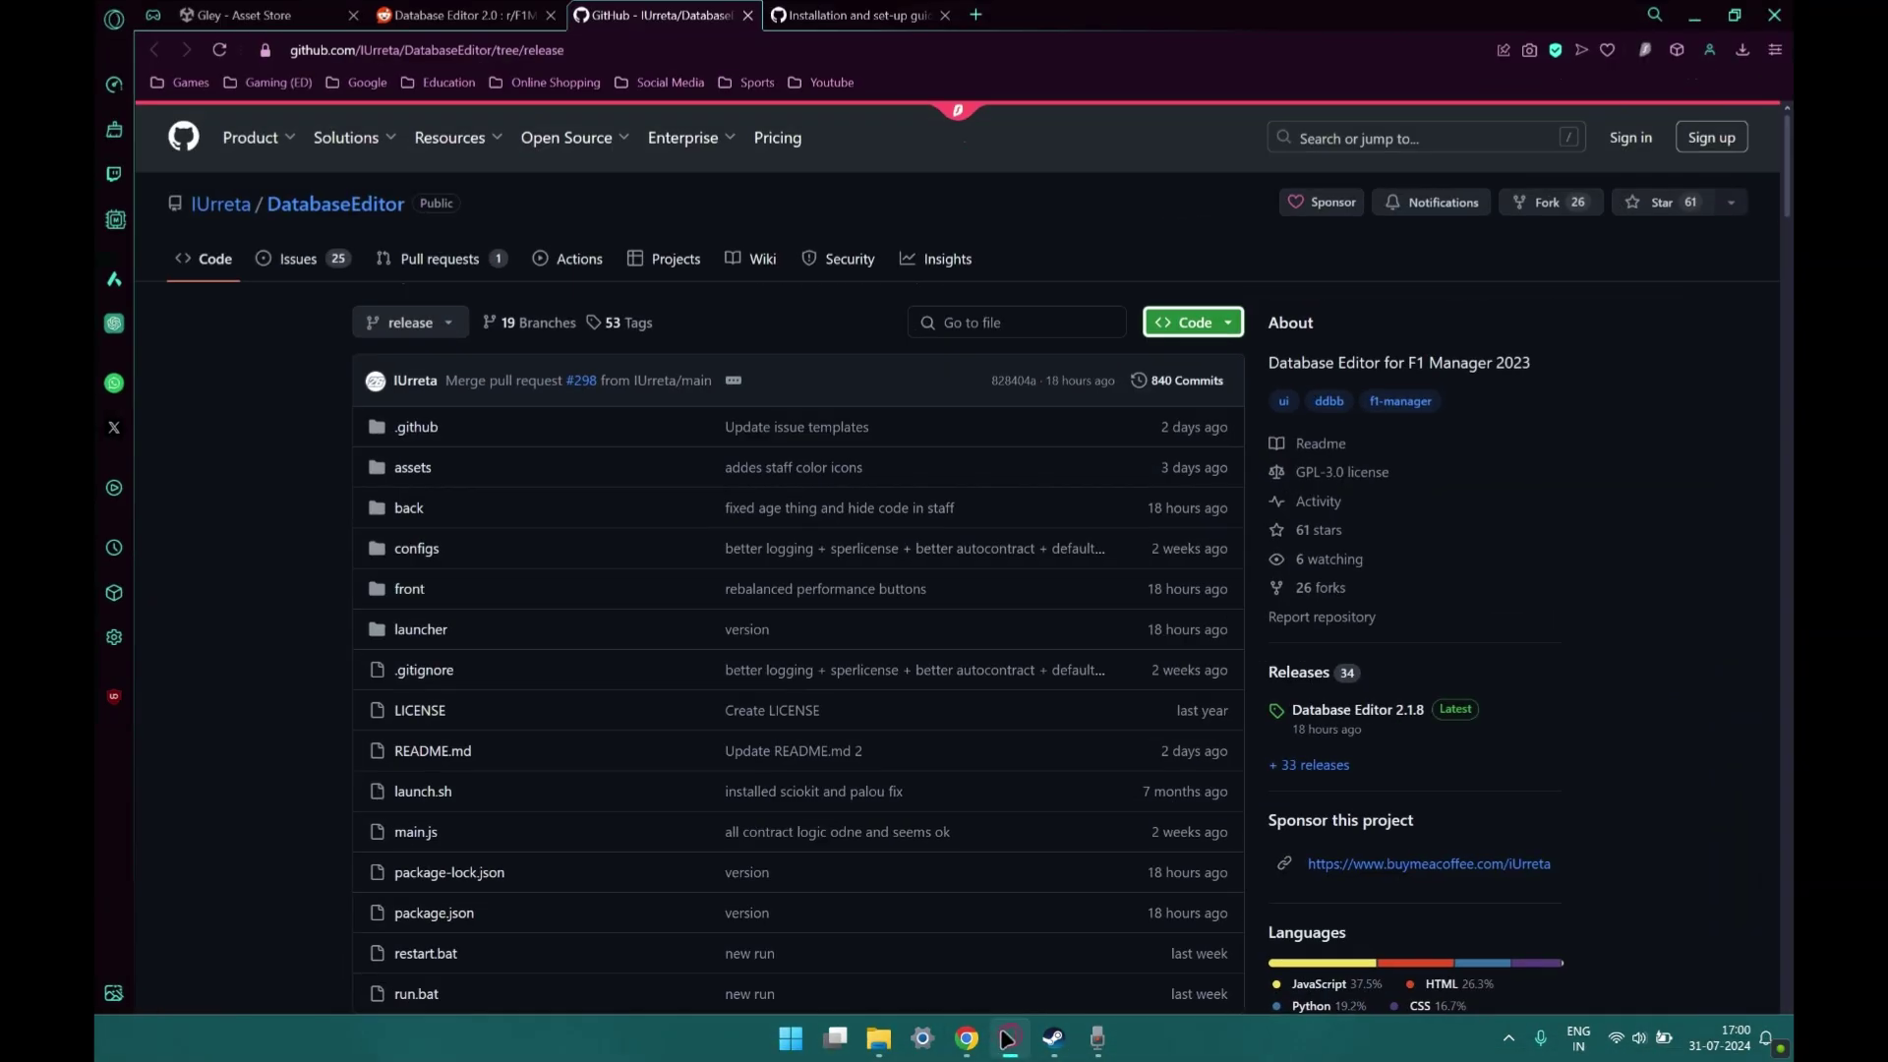
left_click(855, 15)
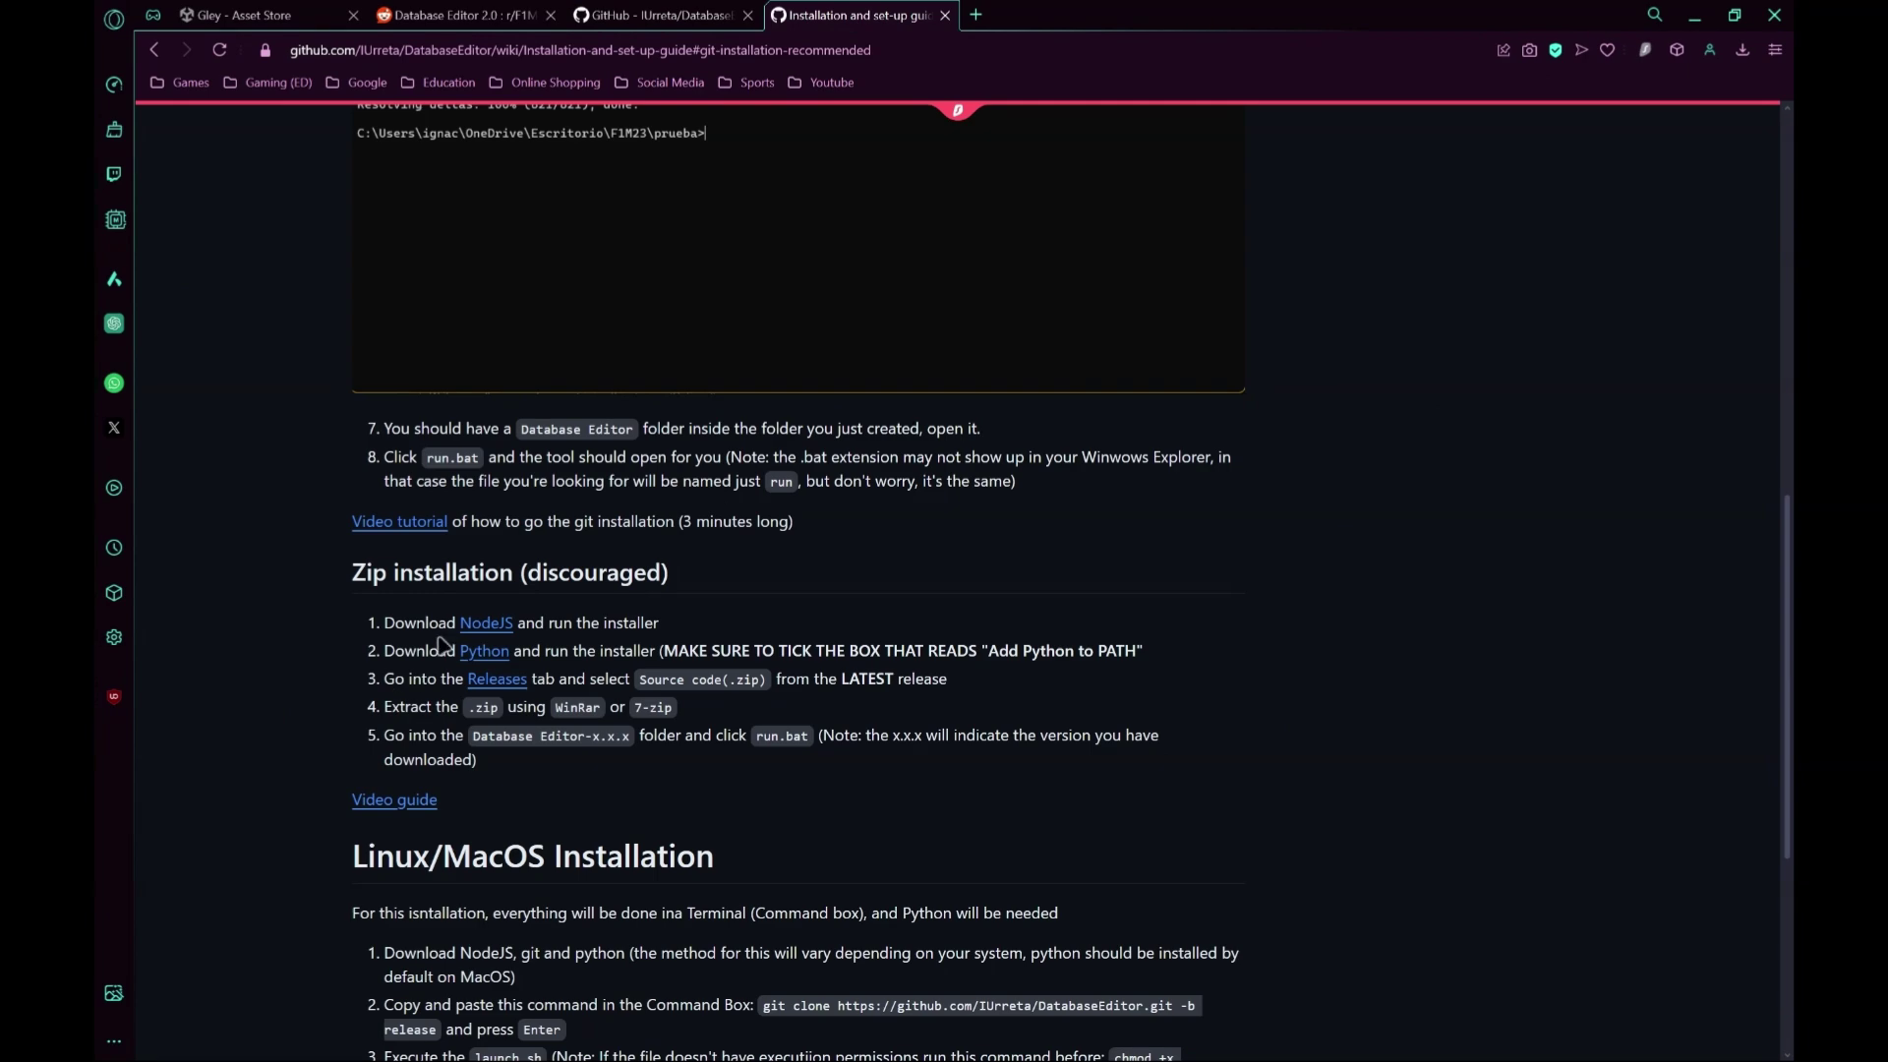
scroll(295, 708, "up", 3)
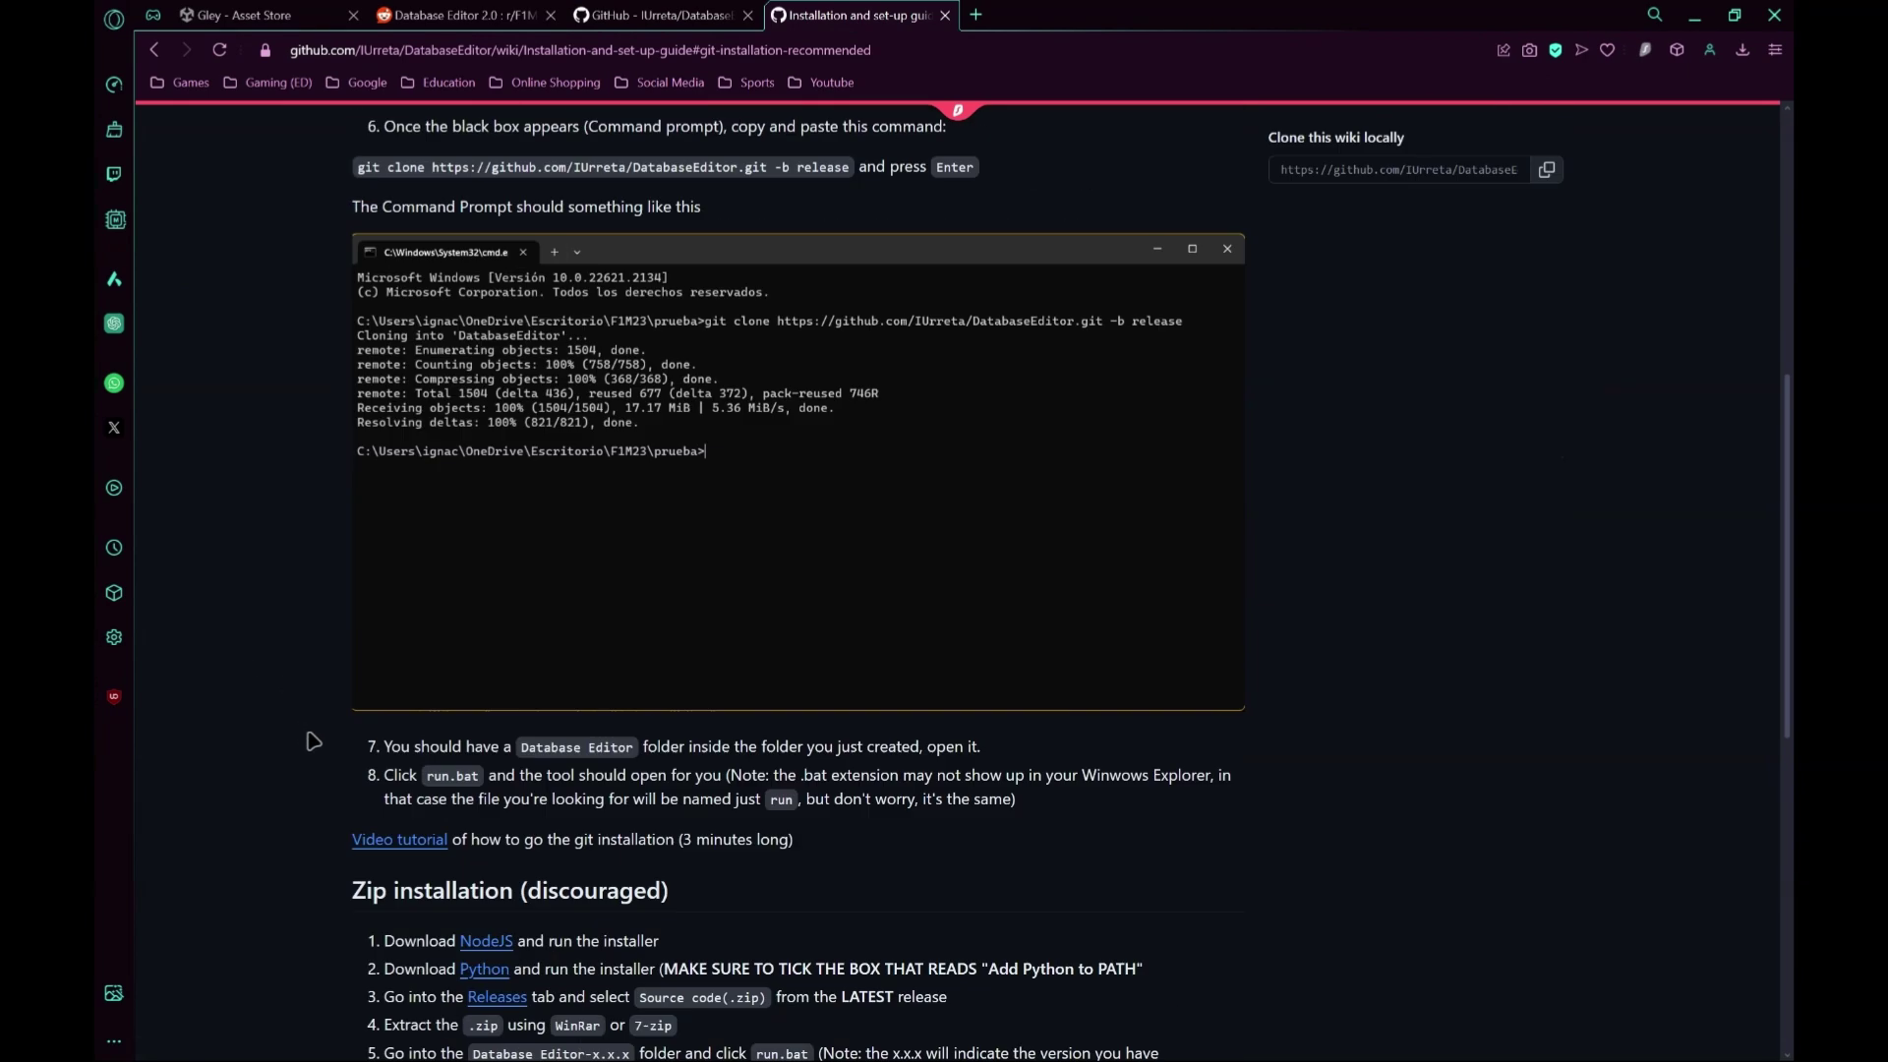
scroll(313, 741, "down", 1)
scroll(279, 771, "up", 6)
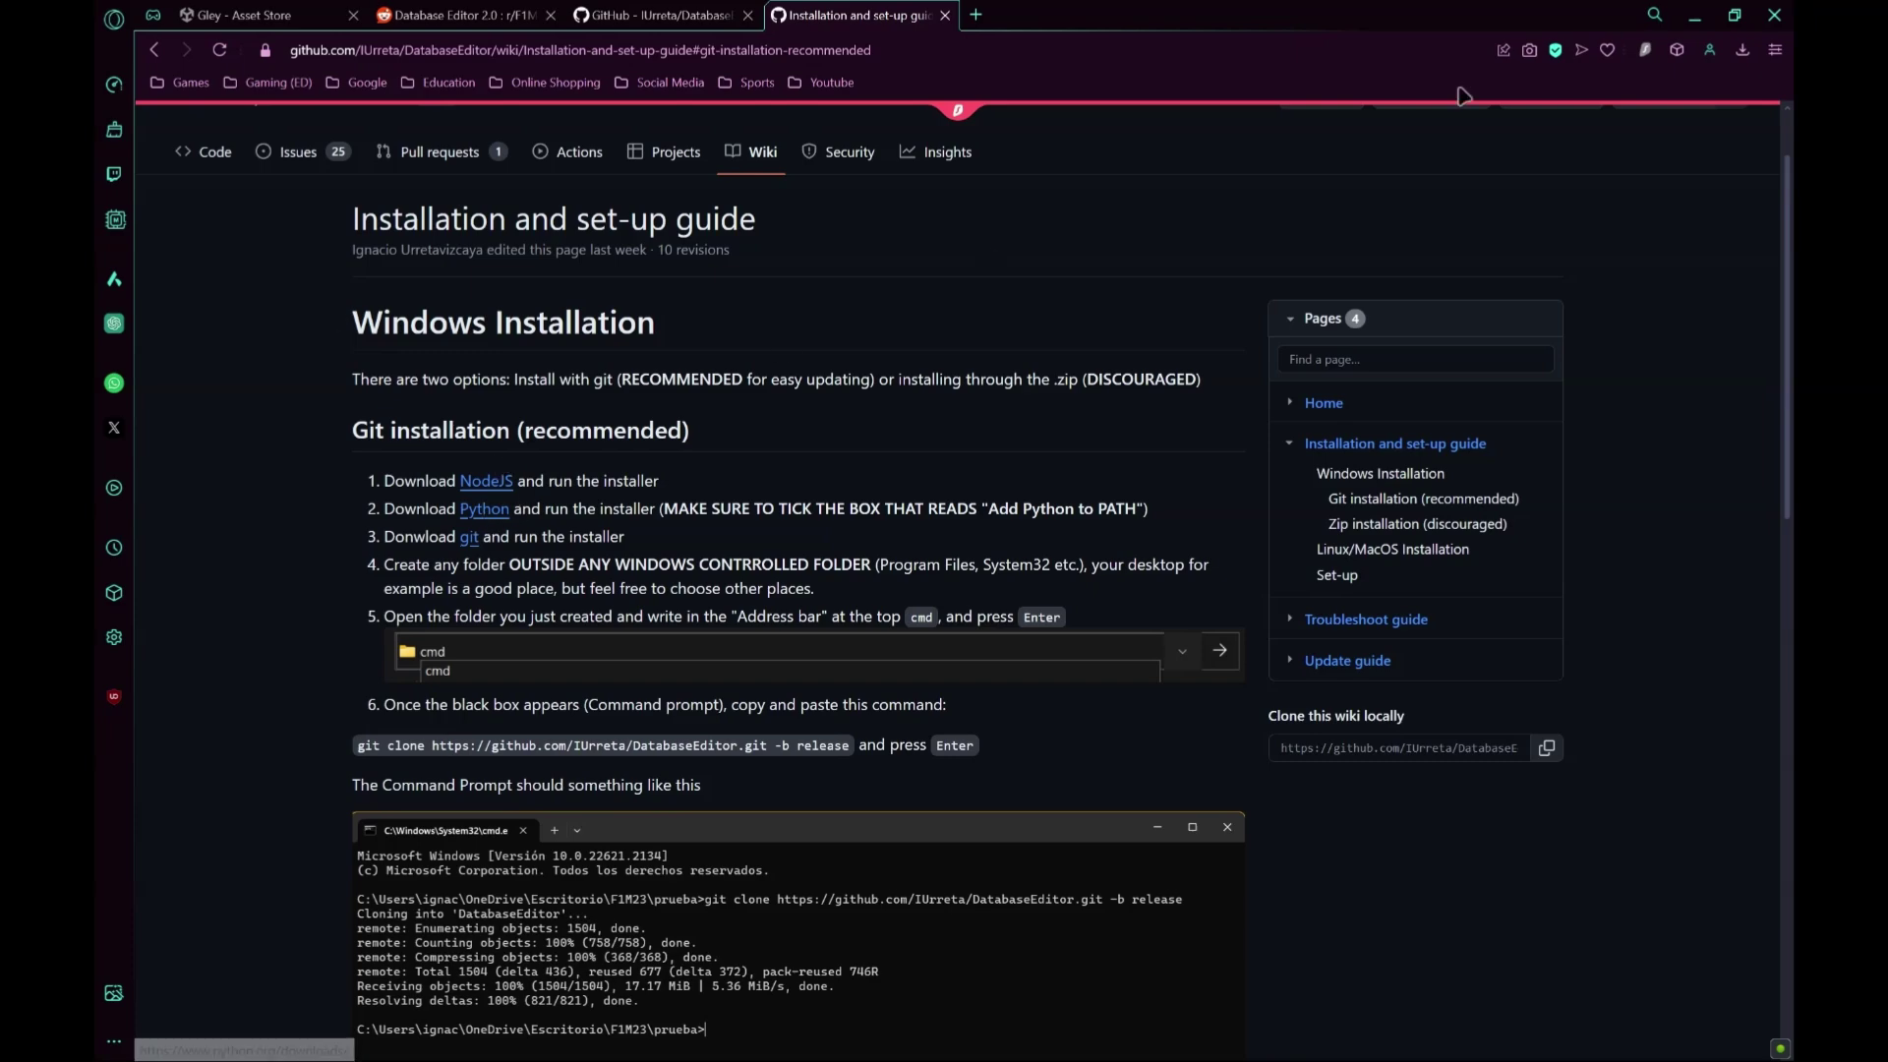
- Search the web for "python add python to path" in a new tab and view the image results
left_click(975, 14)
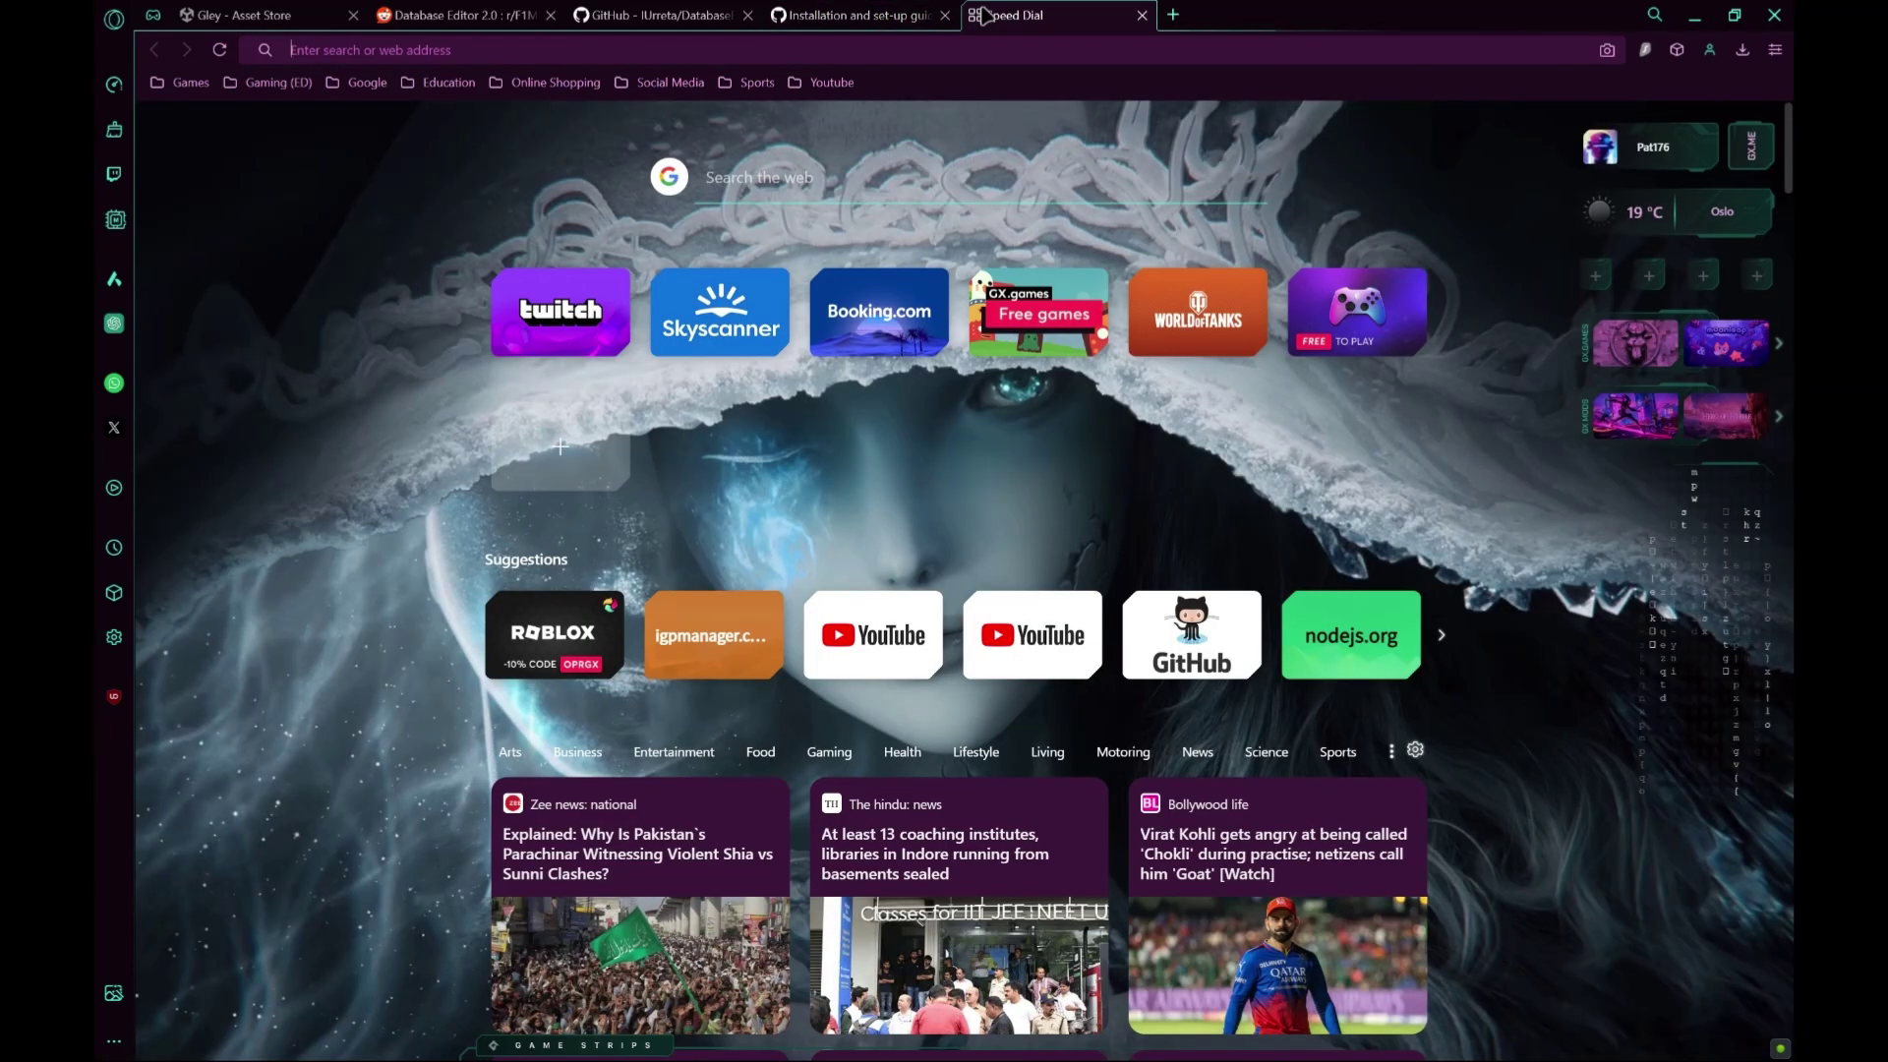
type("pyt")
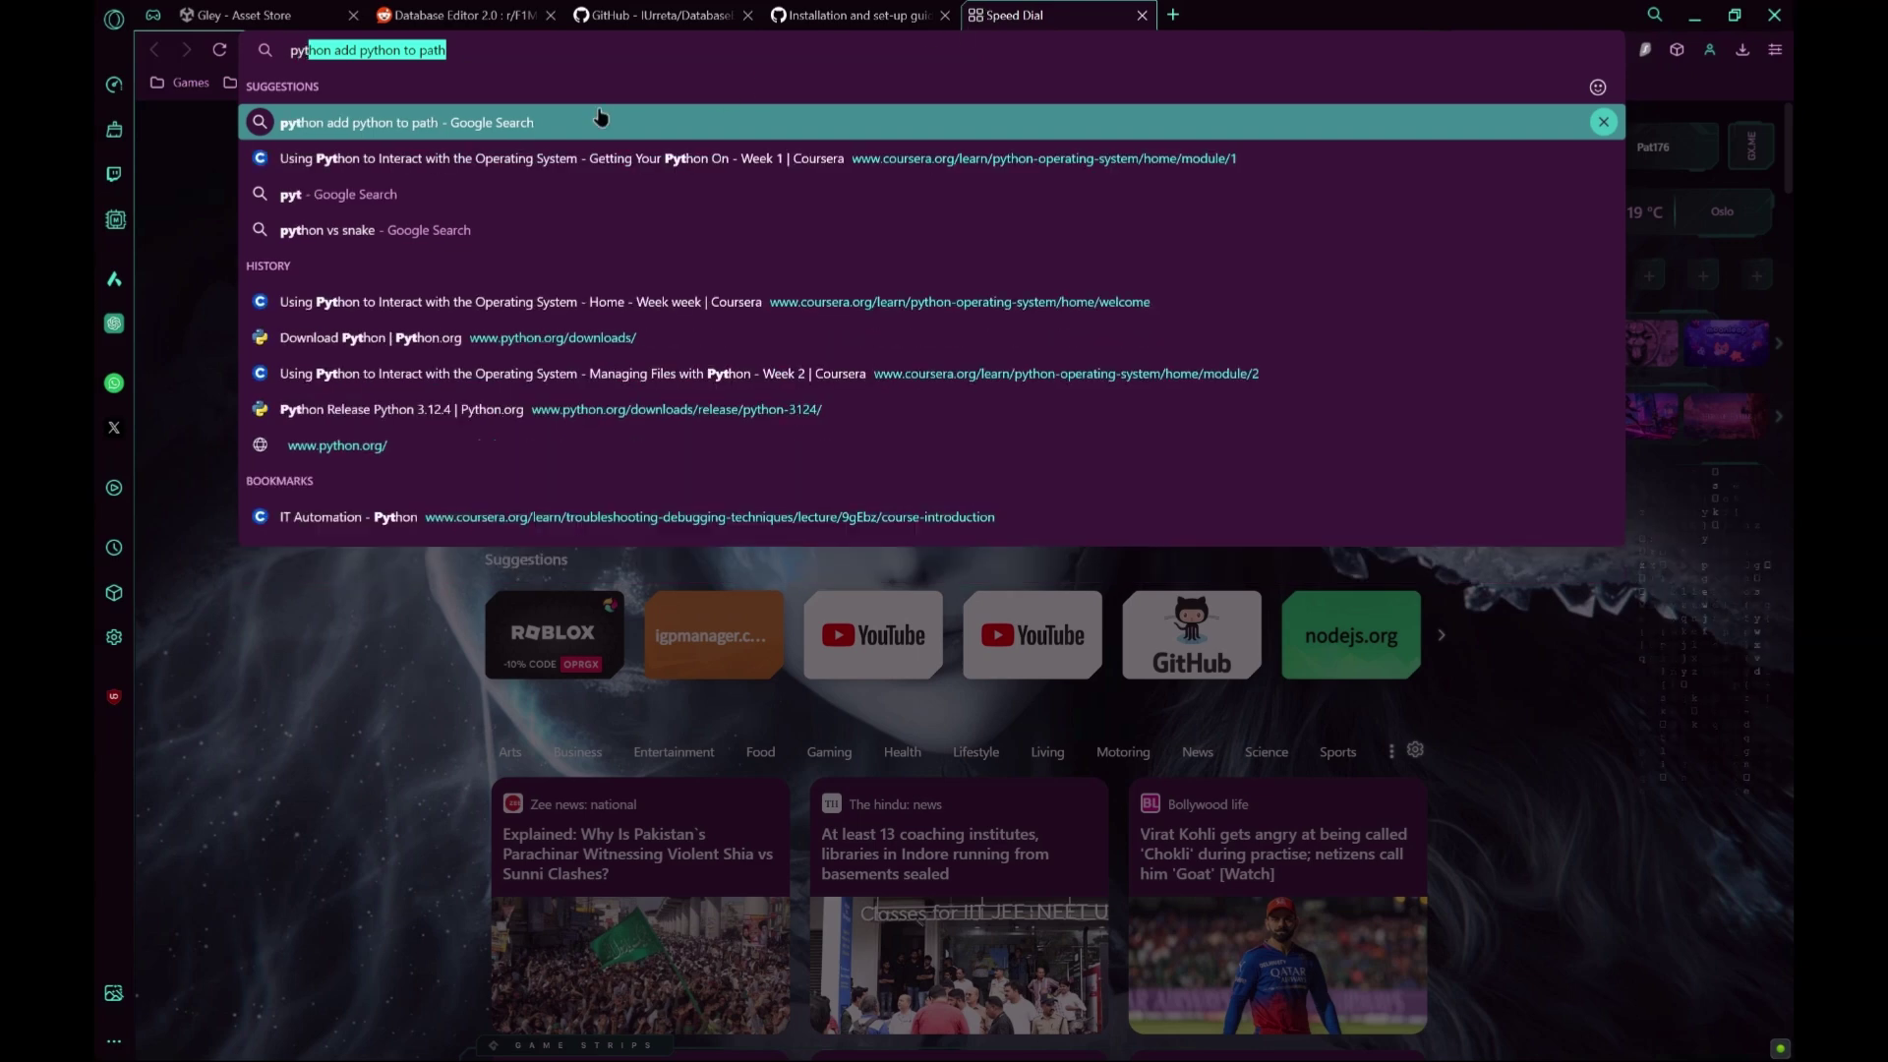
left_click(542, 120)
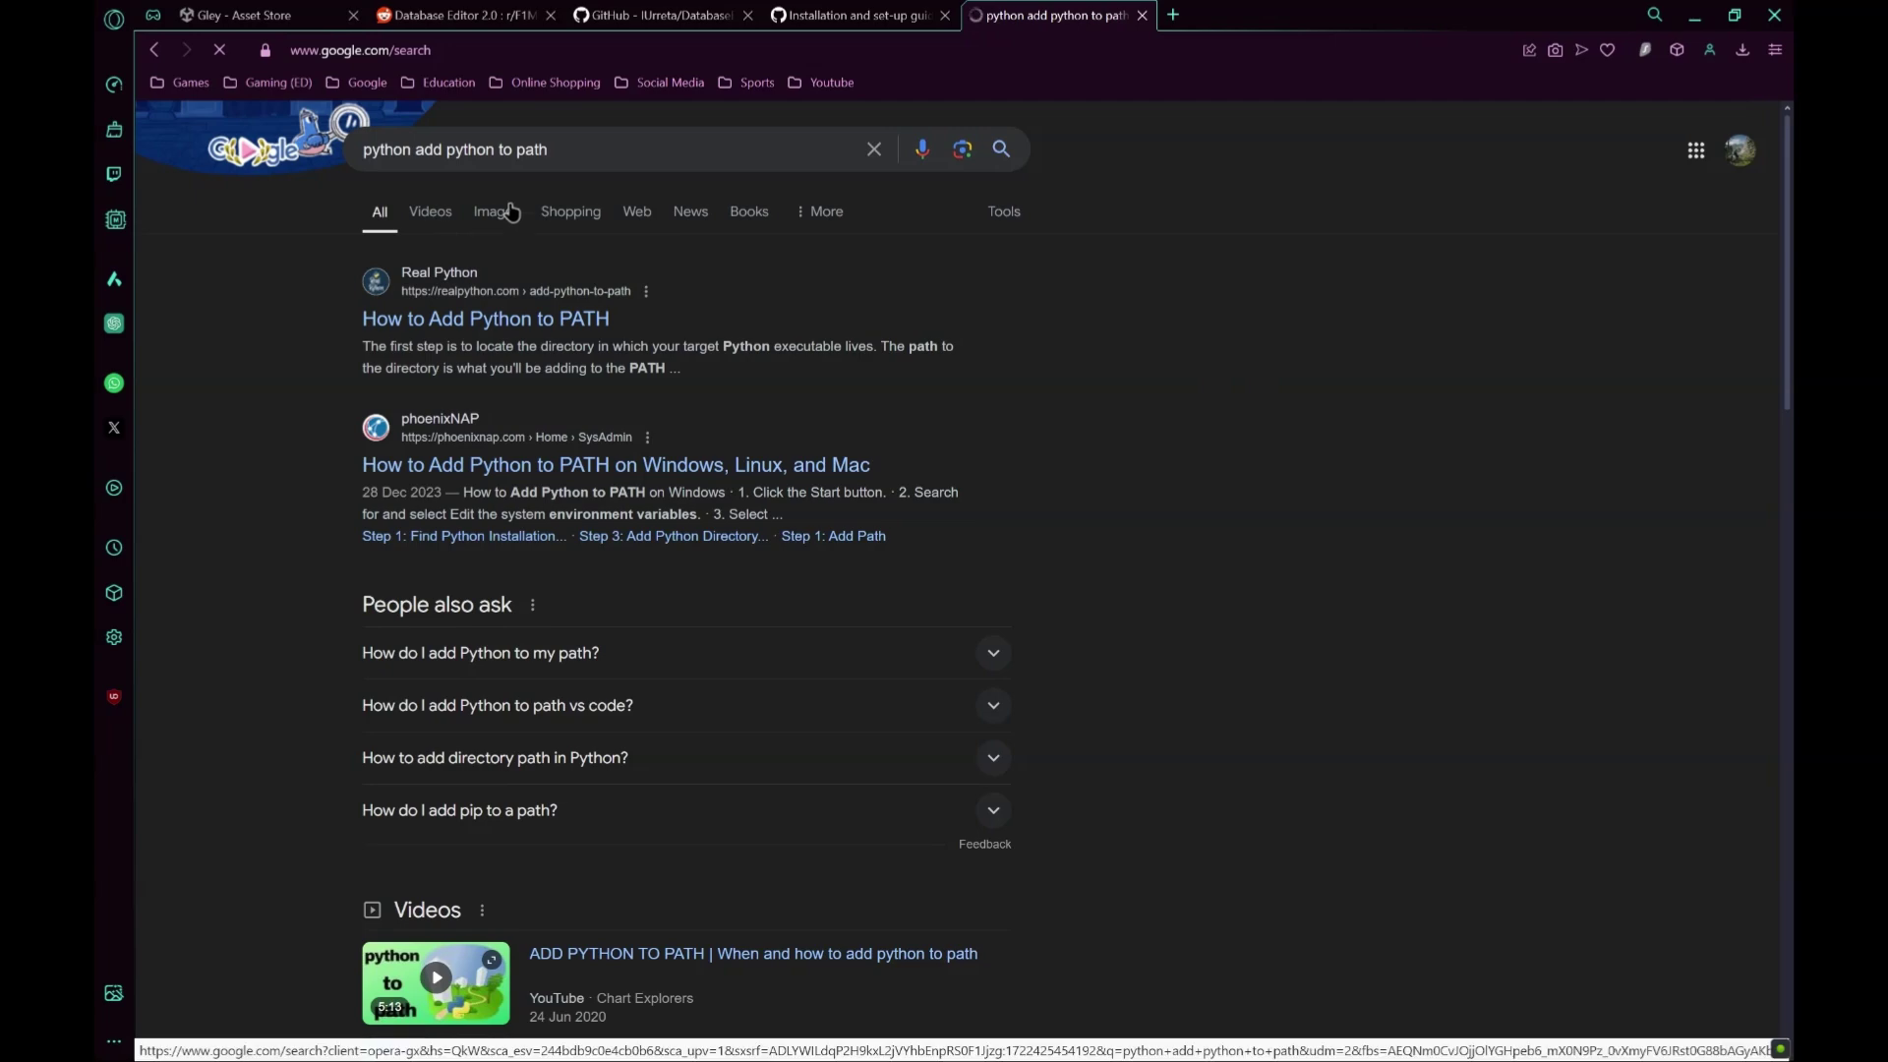
left_click(494, 212)
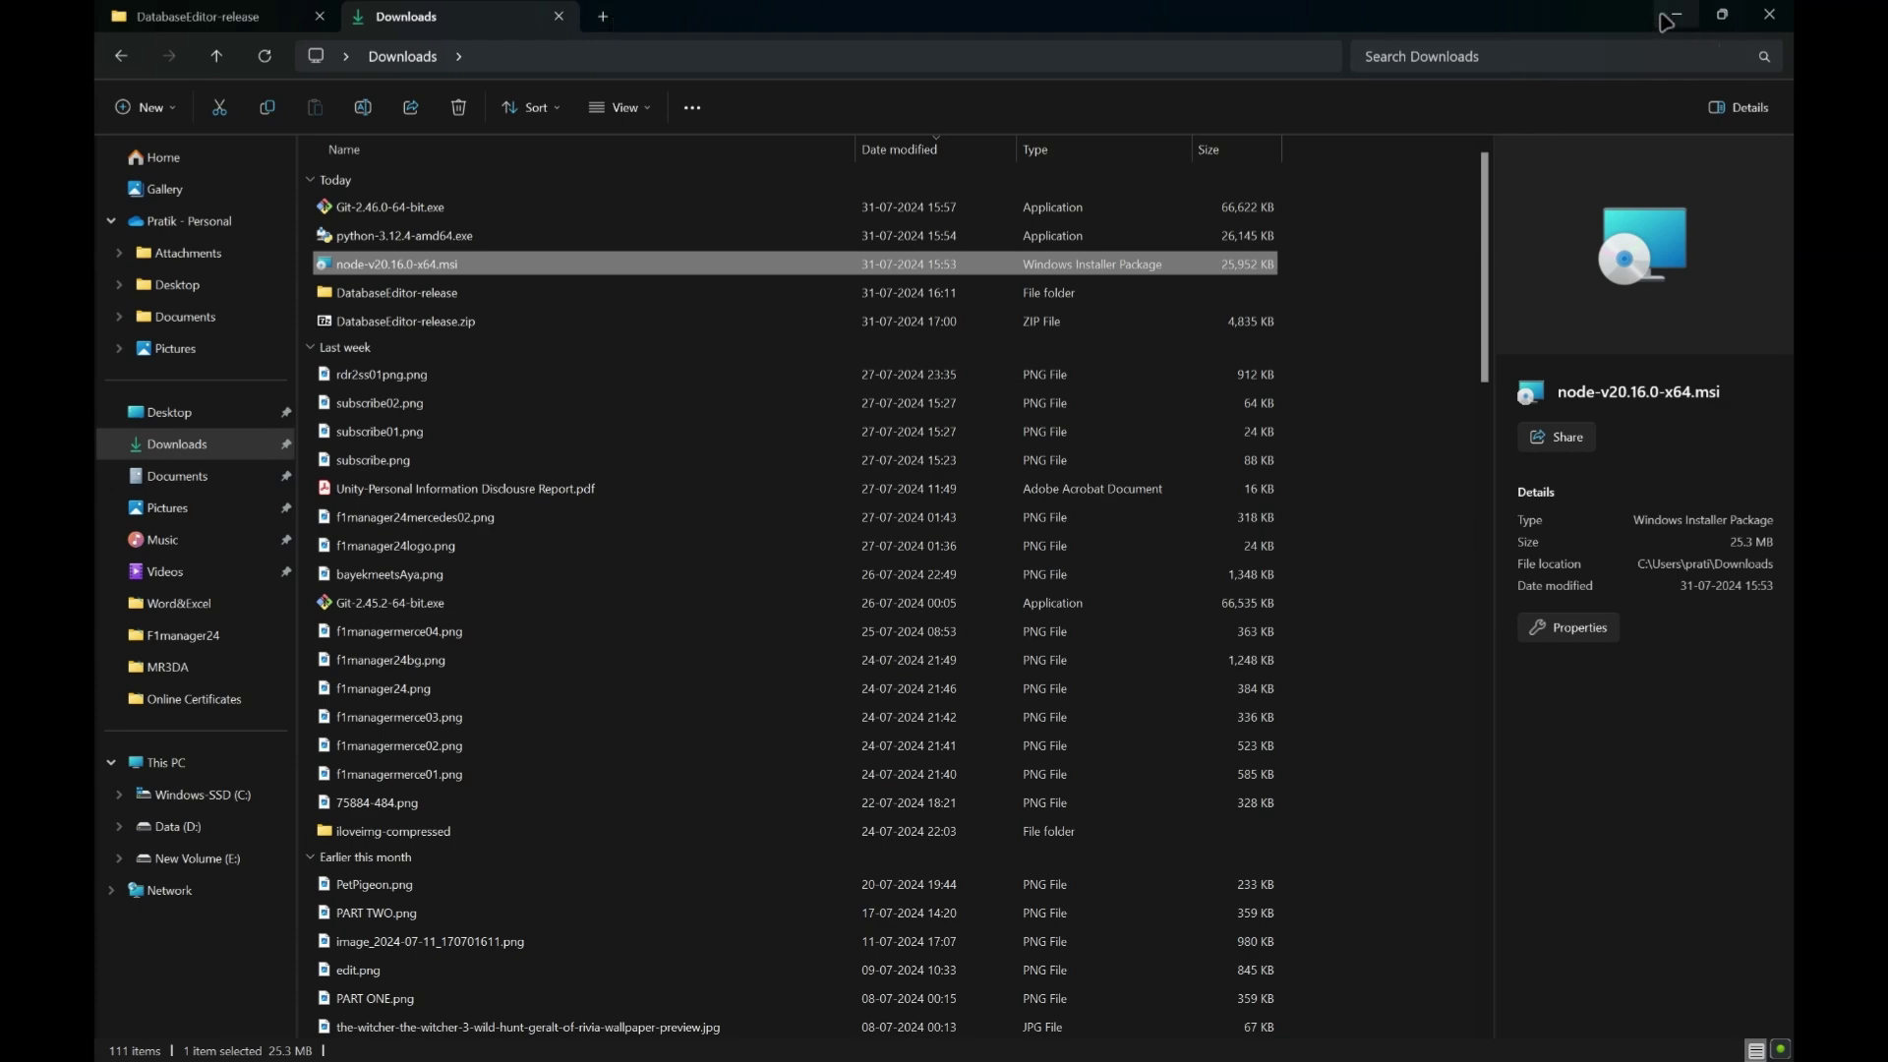
- Launch F1 Manager 24 from Steam and load the Mercedes 2024 career saved 26/7/2024 - 16:22
left_click(1671, 16)
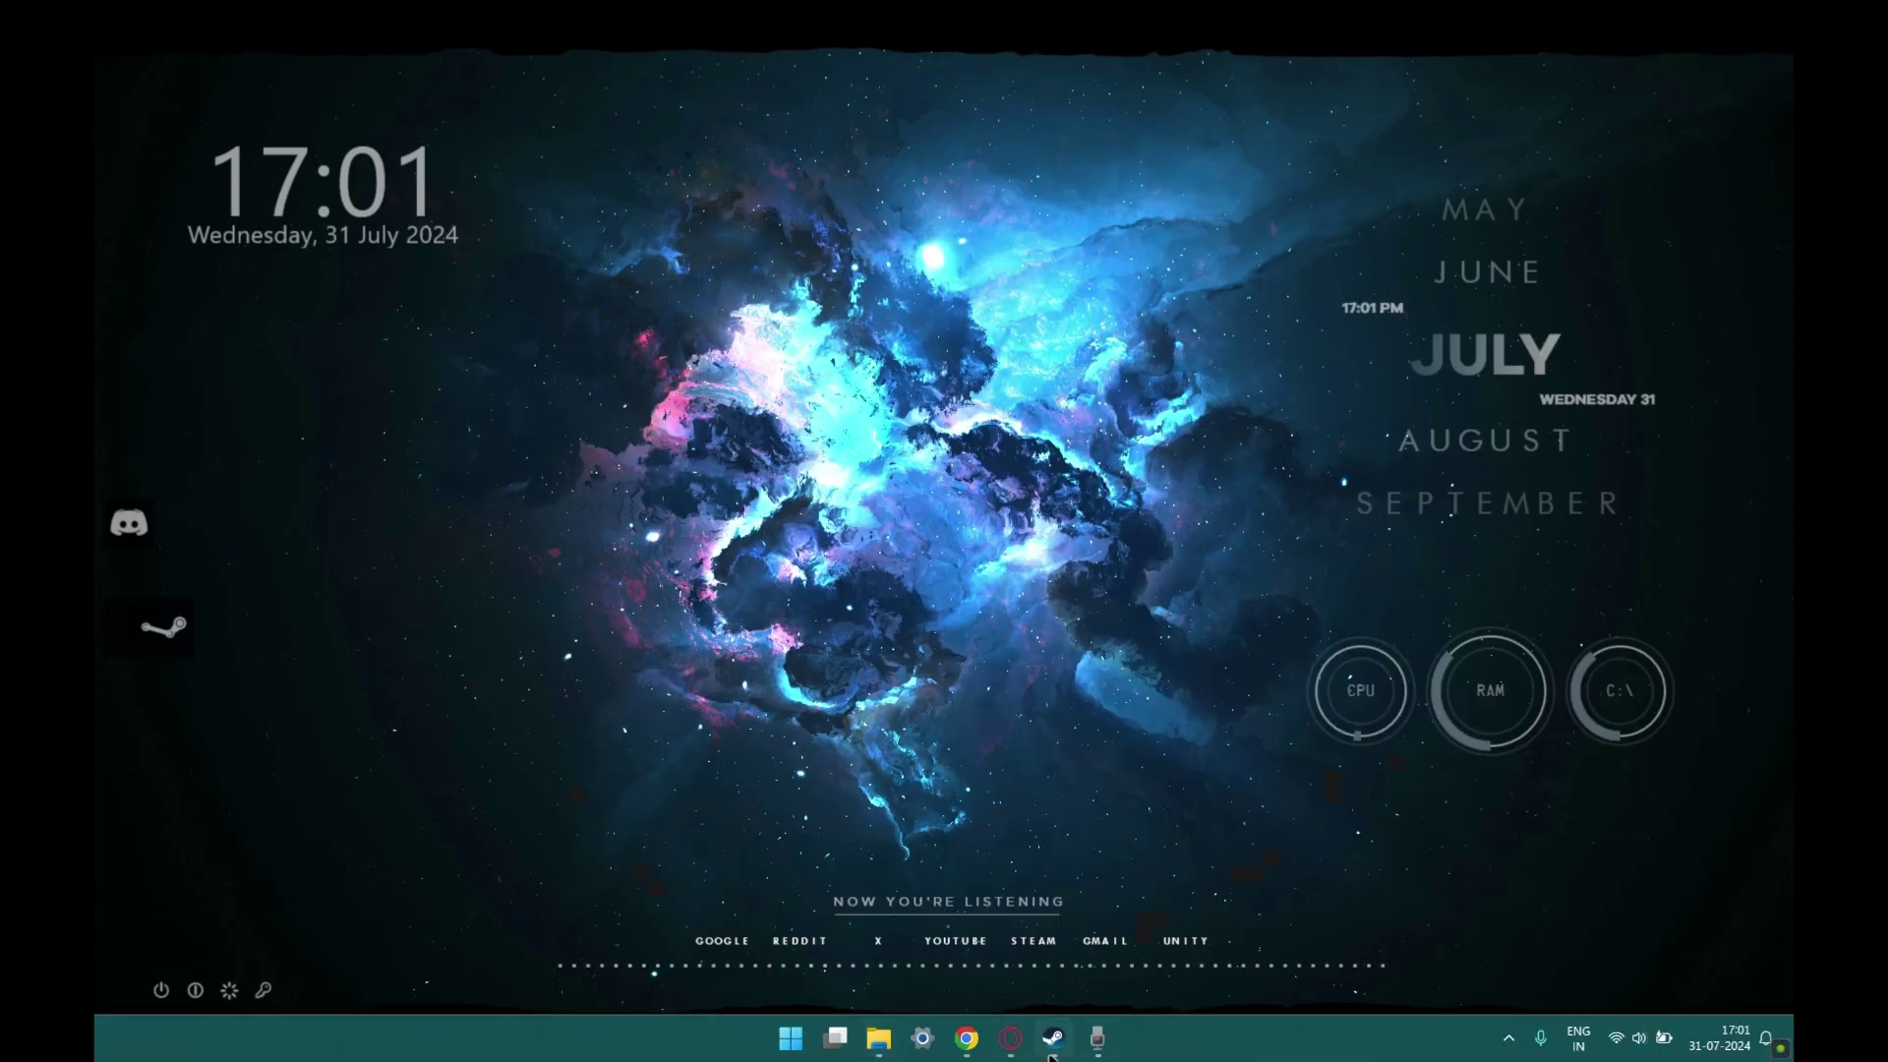
left_click(1050, 1055)
left_click(502, 433)
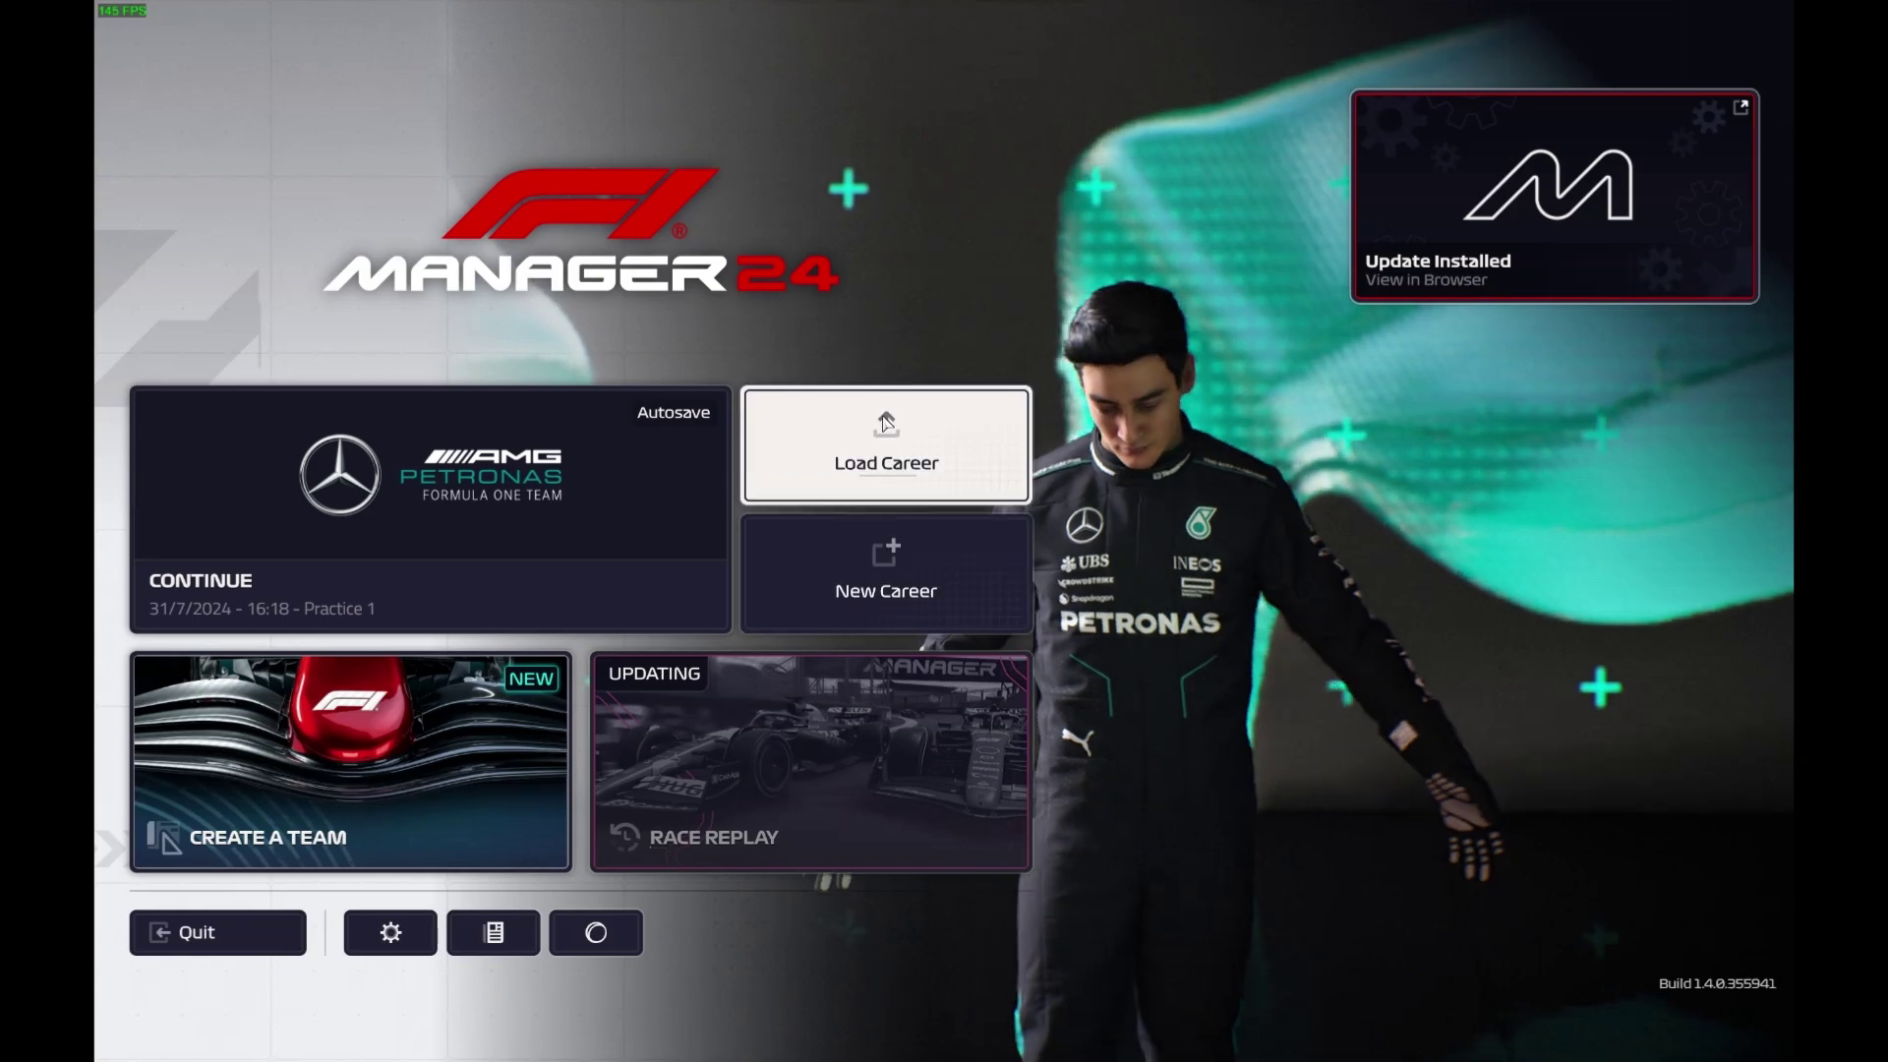
left_click(968, 479)
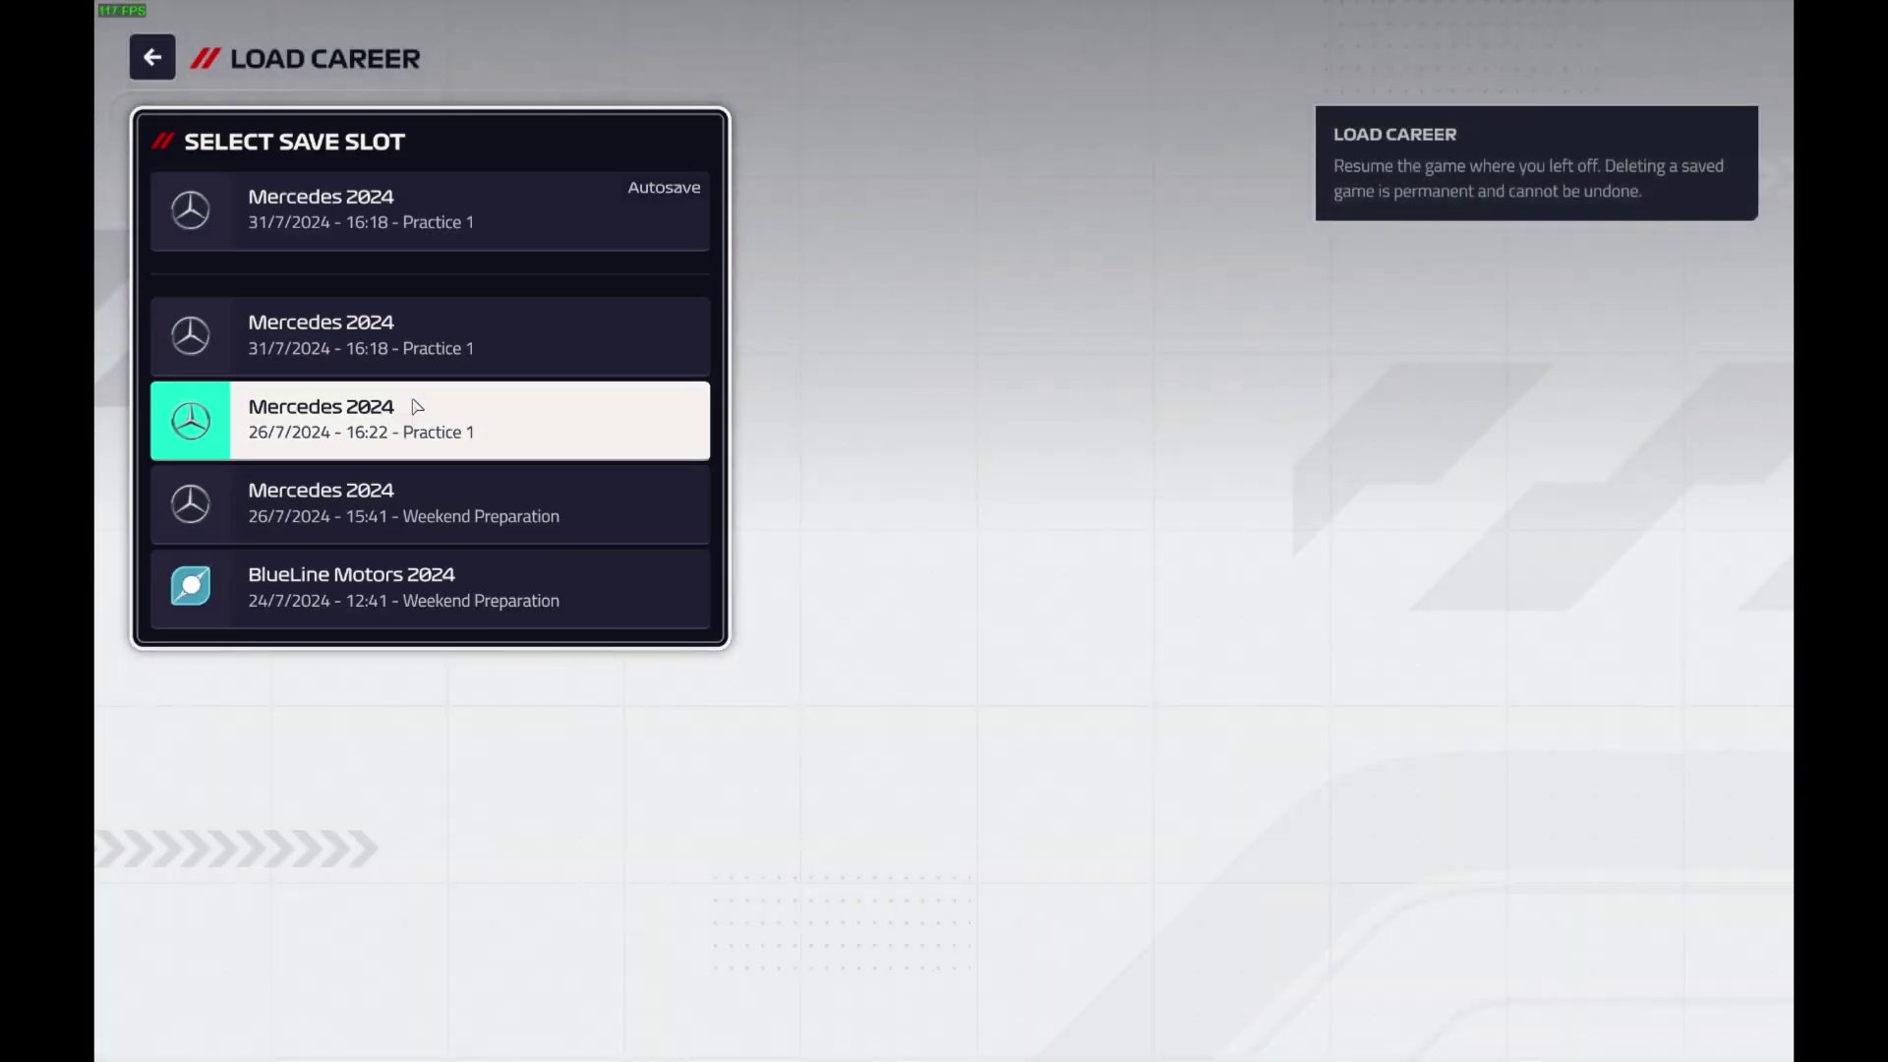
left_click(534, 418)
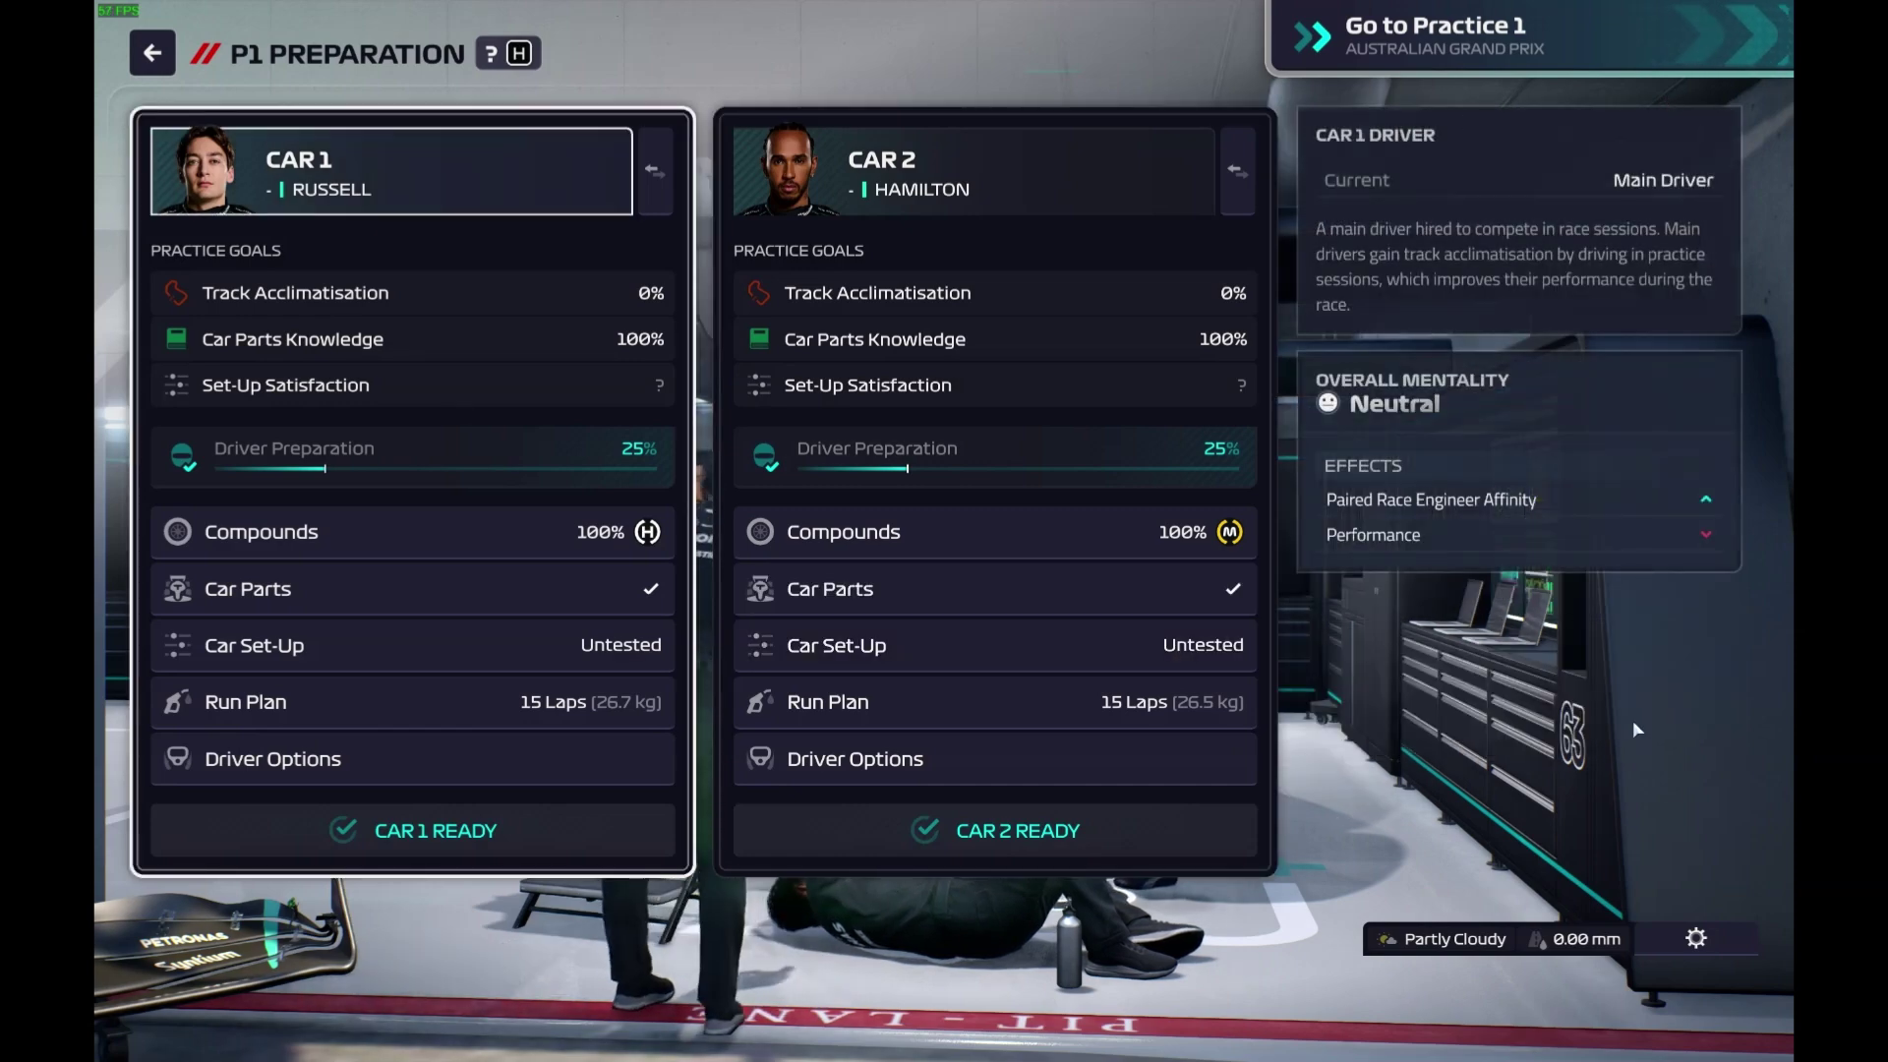
- Open the list of loadable career saves from within the running Mercedes career
left_click(1701, 934)
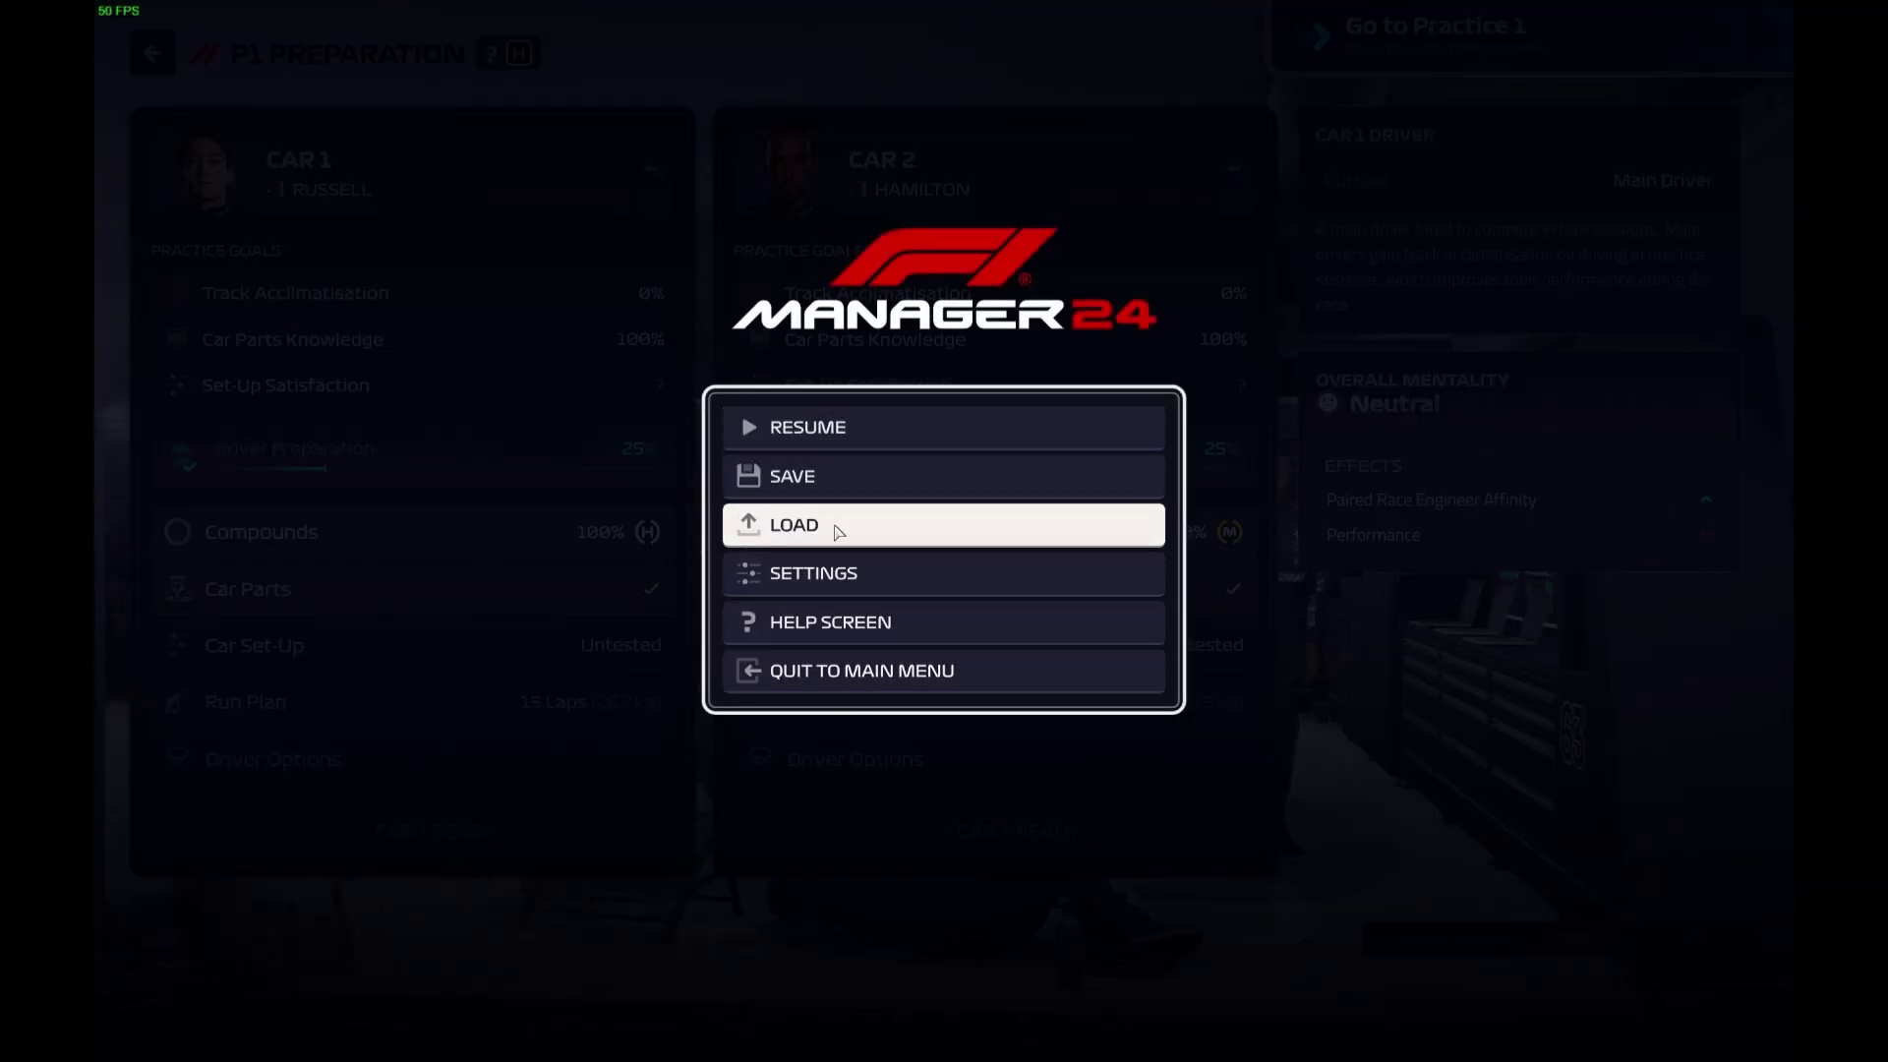
left_click(836, 531)
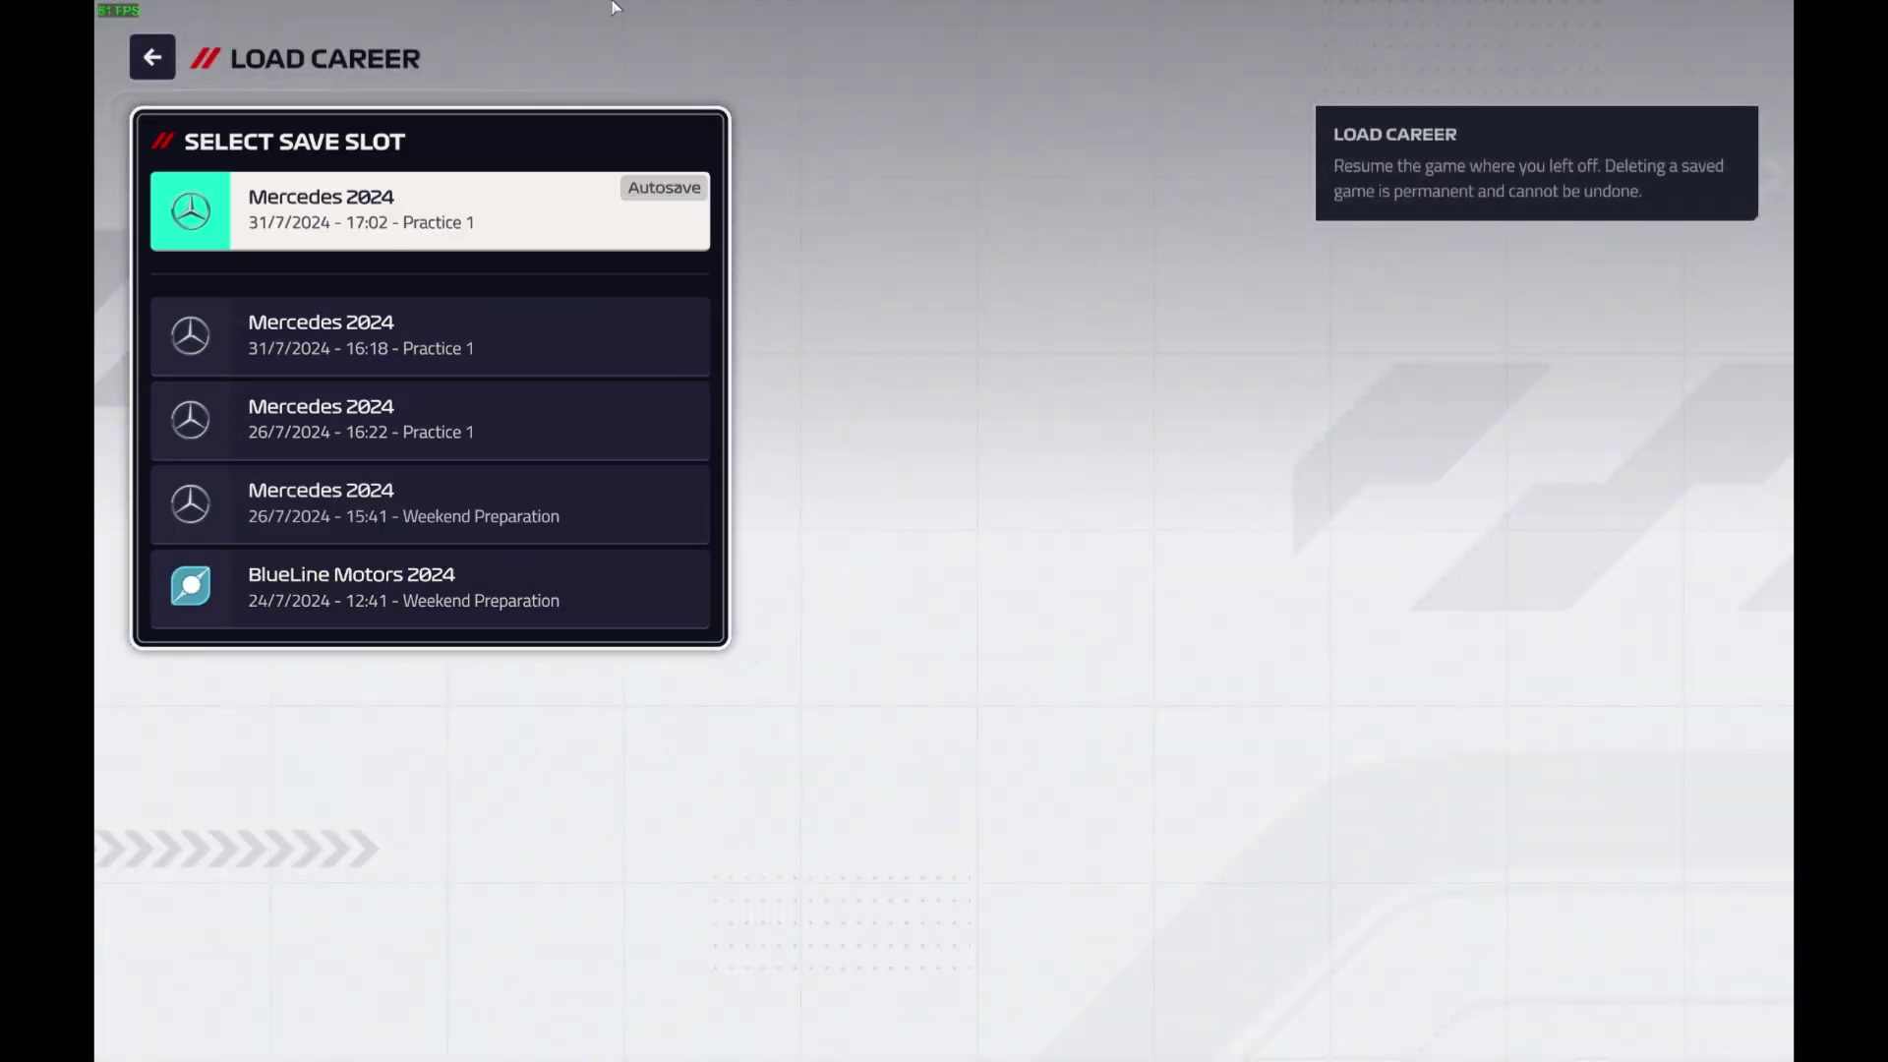
- Load the manual Mercedes 2024 career save dated 31/7/2024 - 16:18, discarding the unsaved progress
left_click(515, 349)
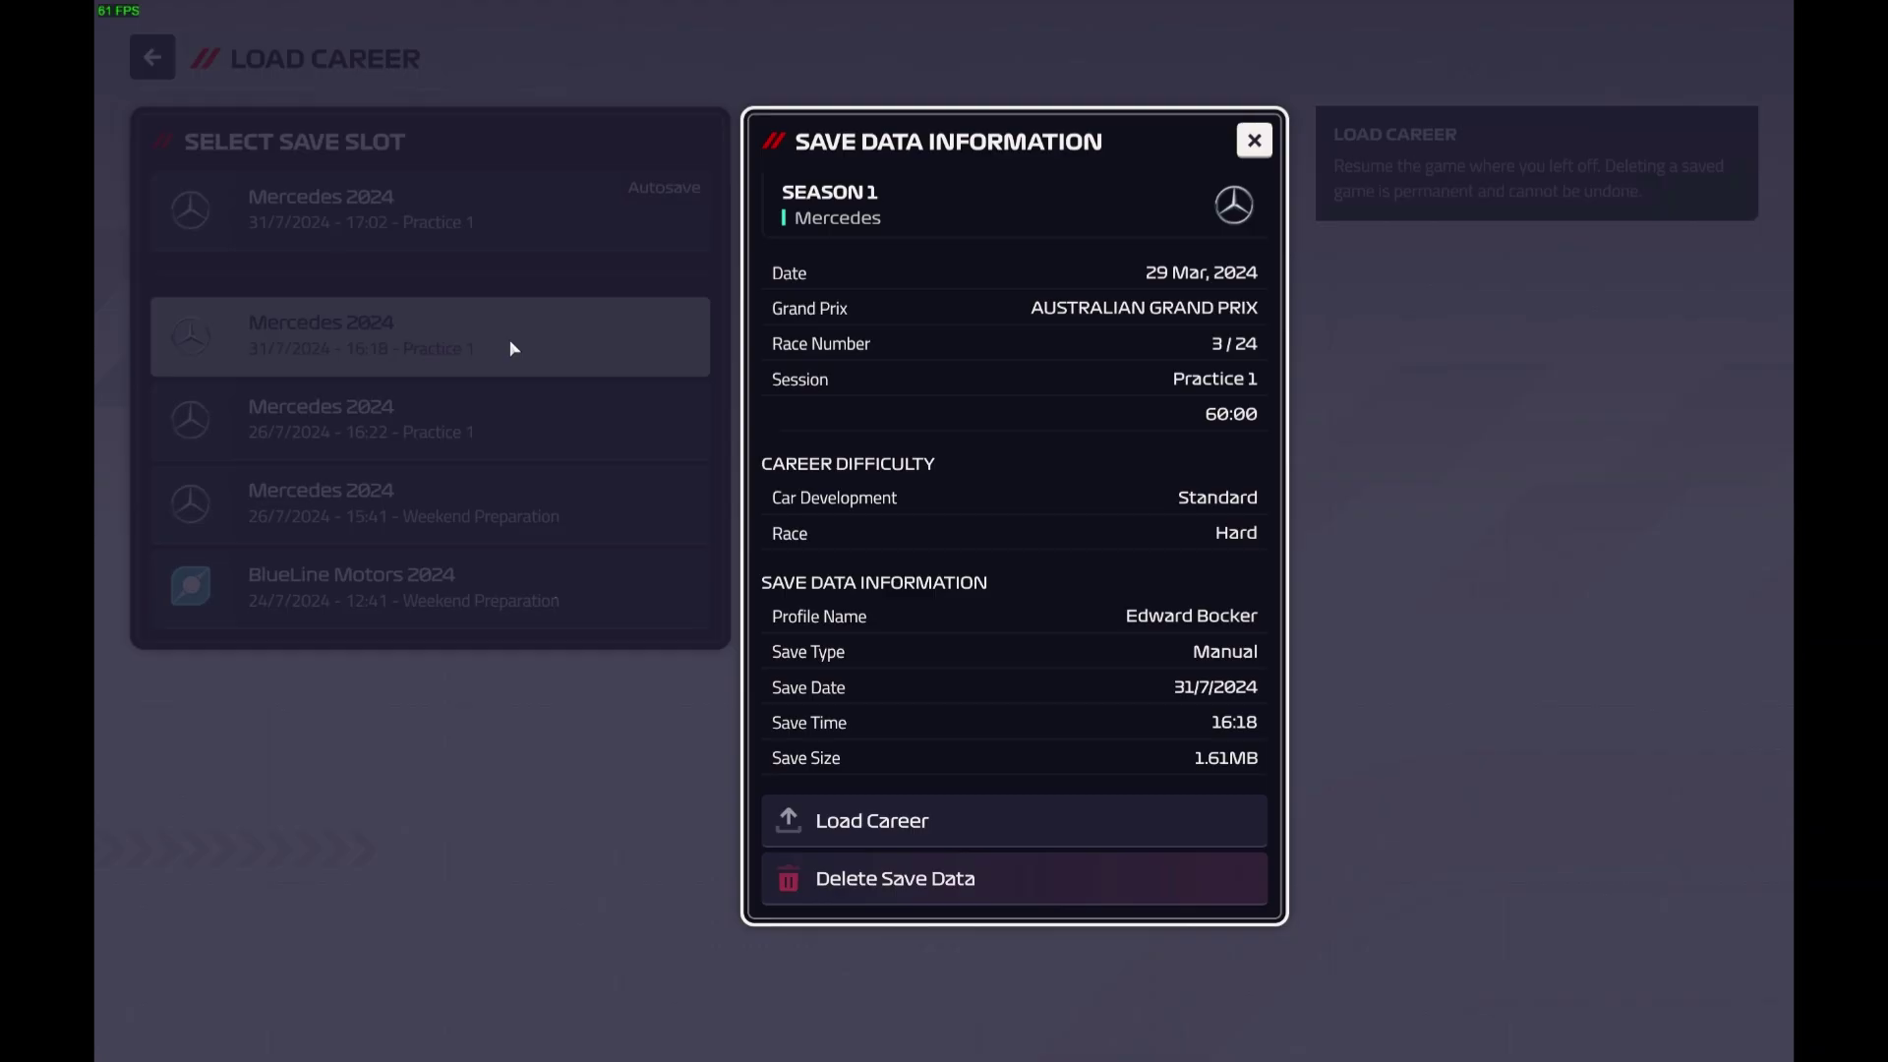
left_click(1056, 832)
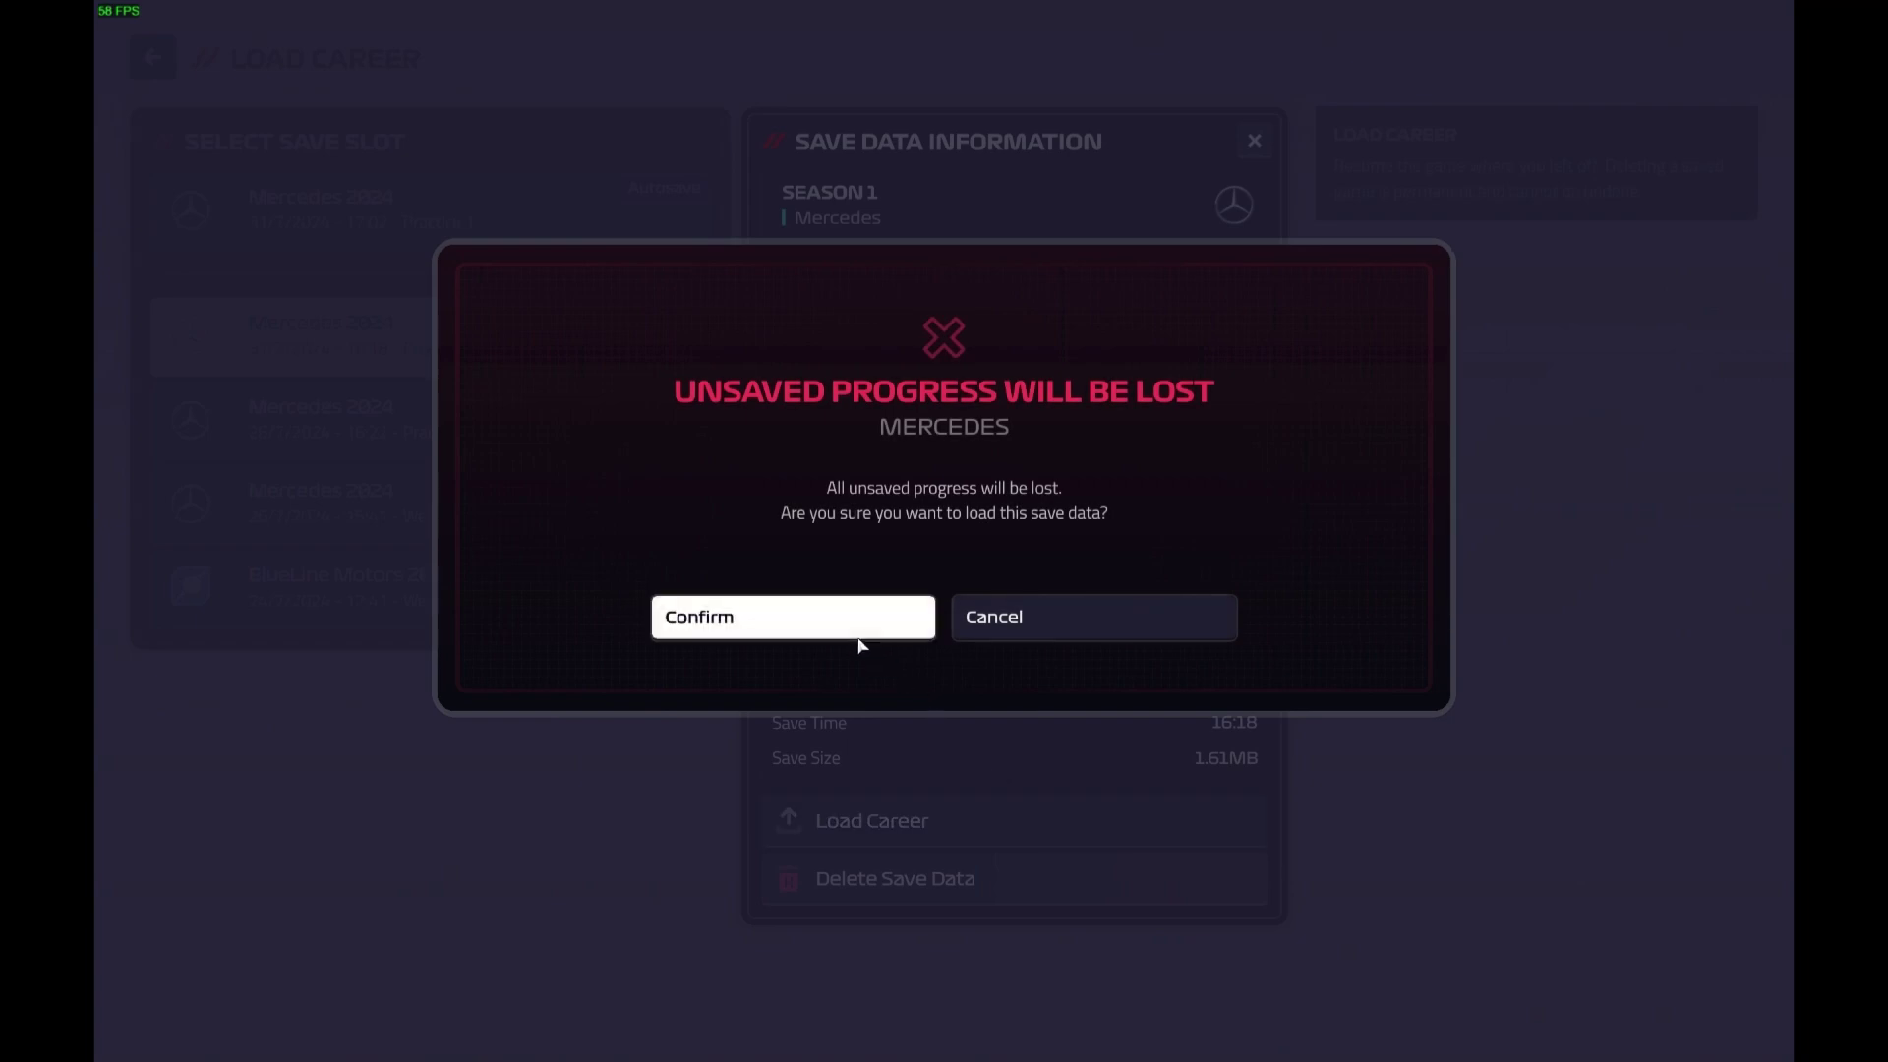
left_click(858, 638)
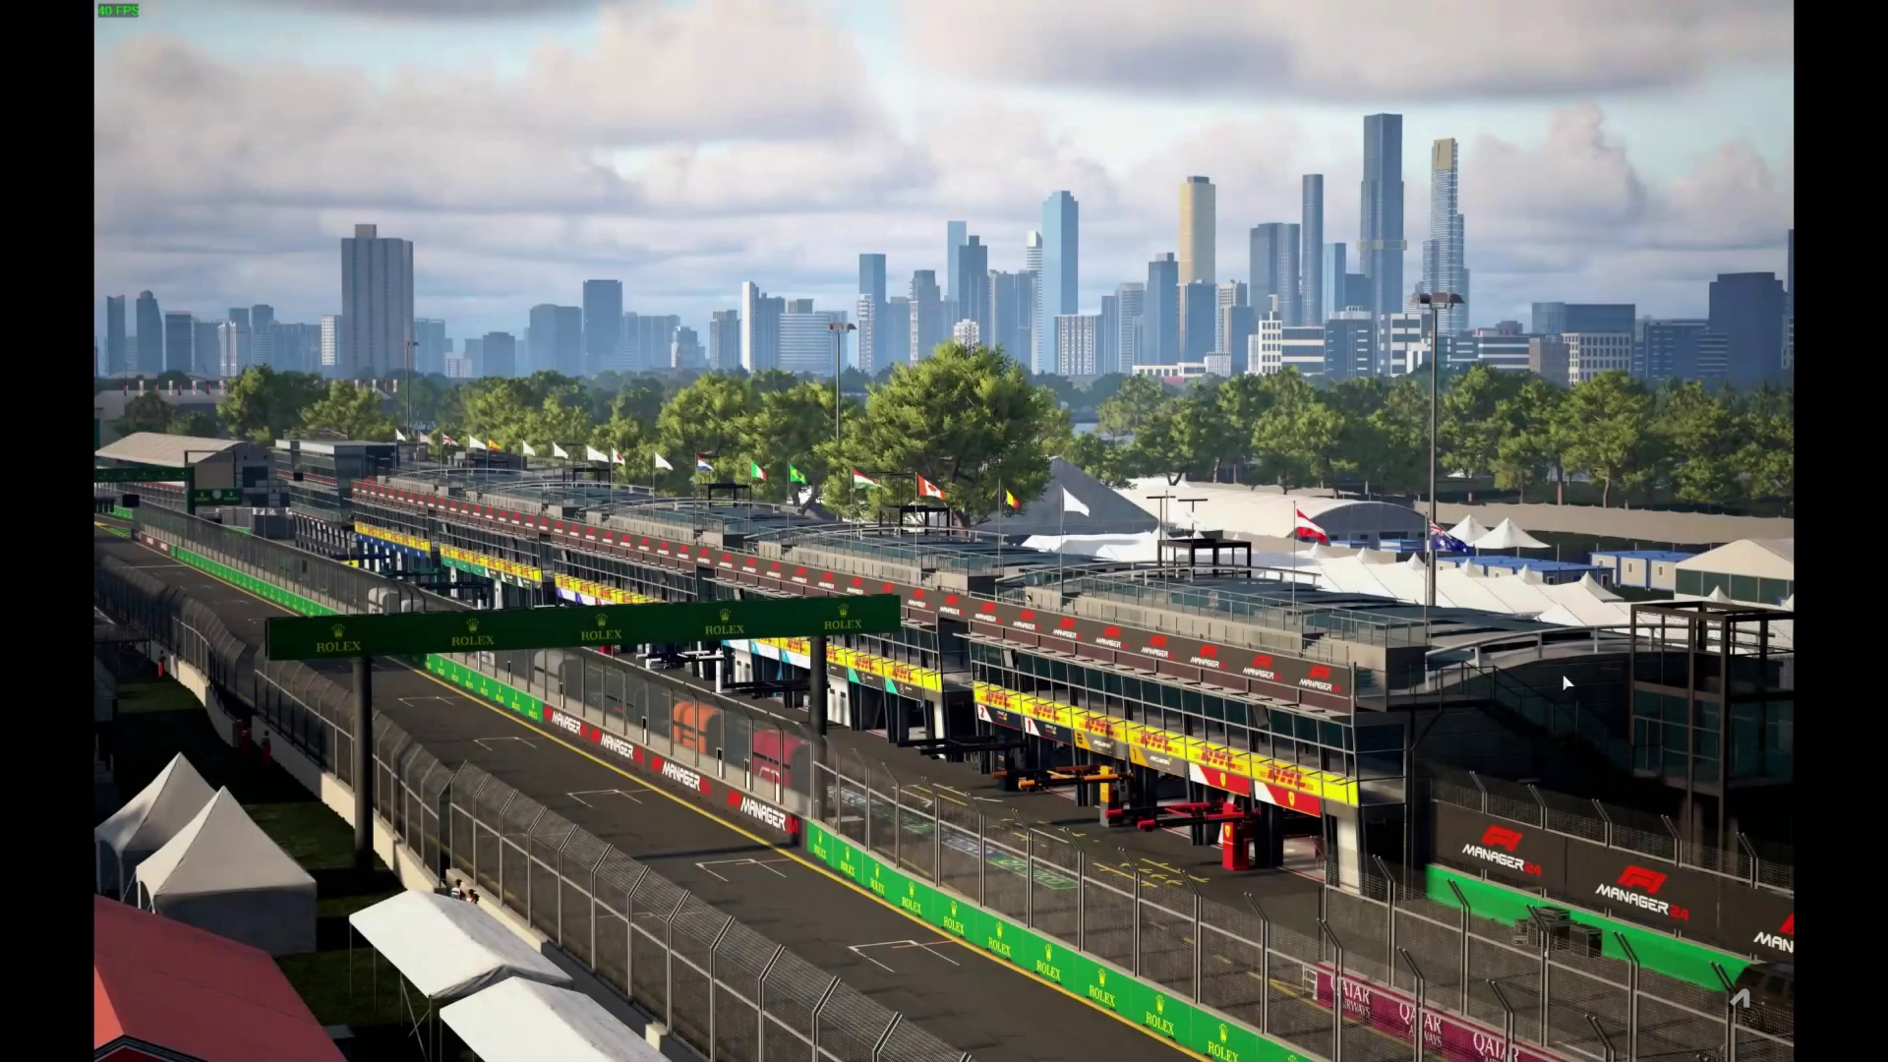
- Quit the Mercedes career to the main menu and start a new McLaren career with the default settings, skipping the tutorial
key("Escape")
left_click(910, 688)
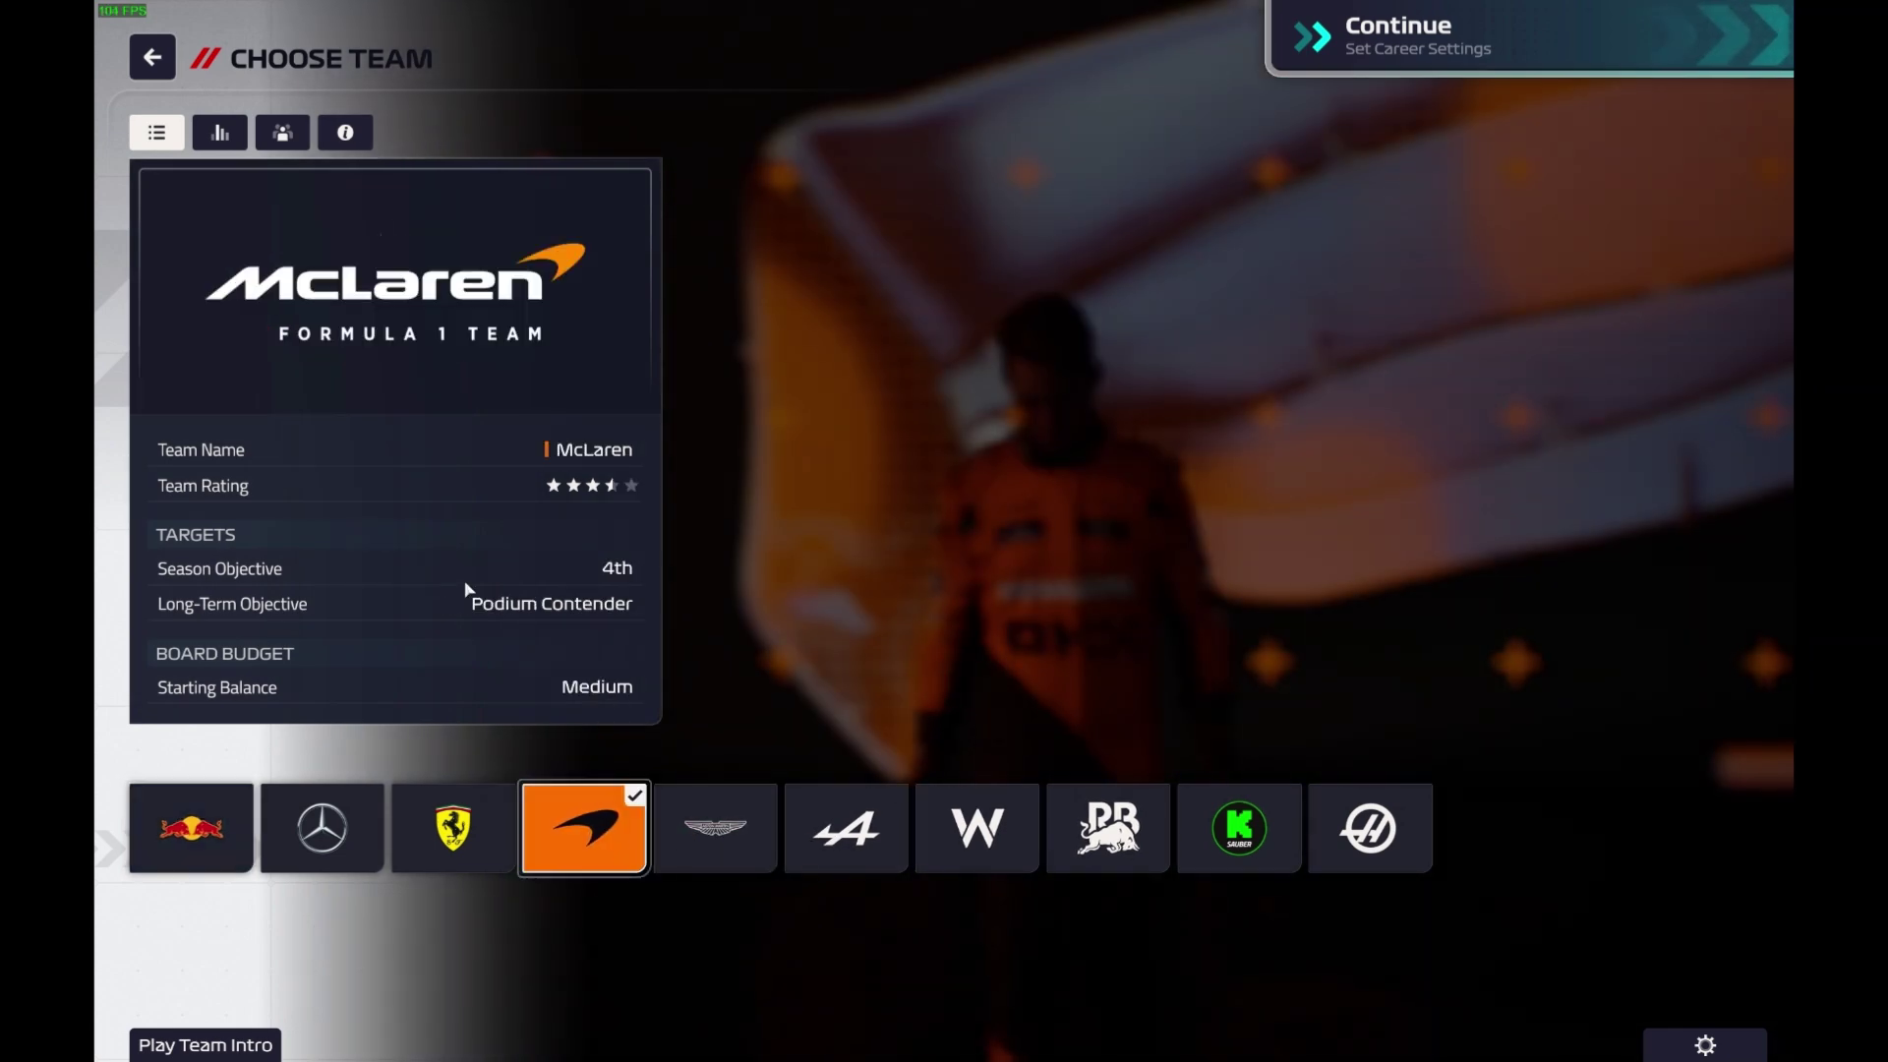
left_click(1534, 44)
left_click(1618, 15)
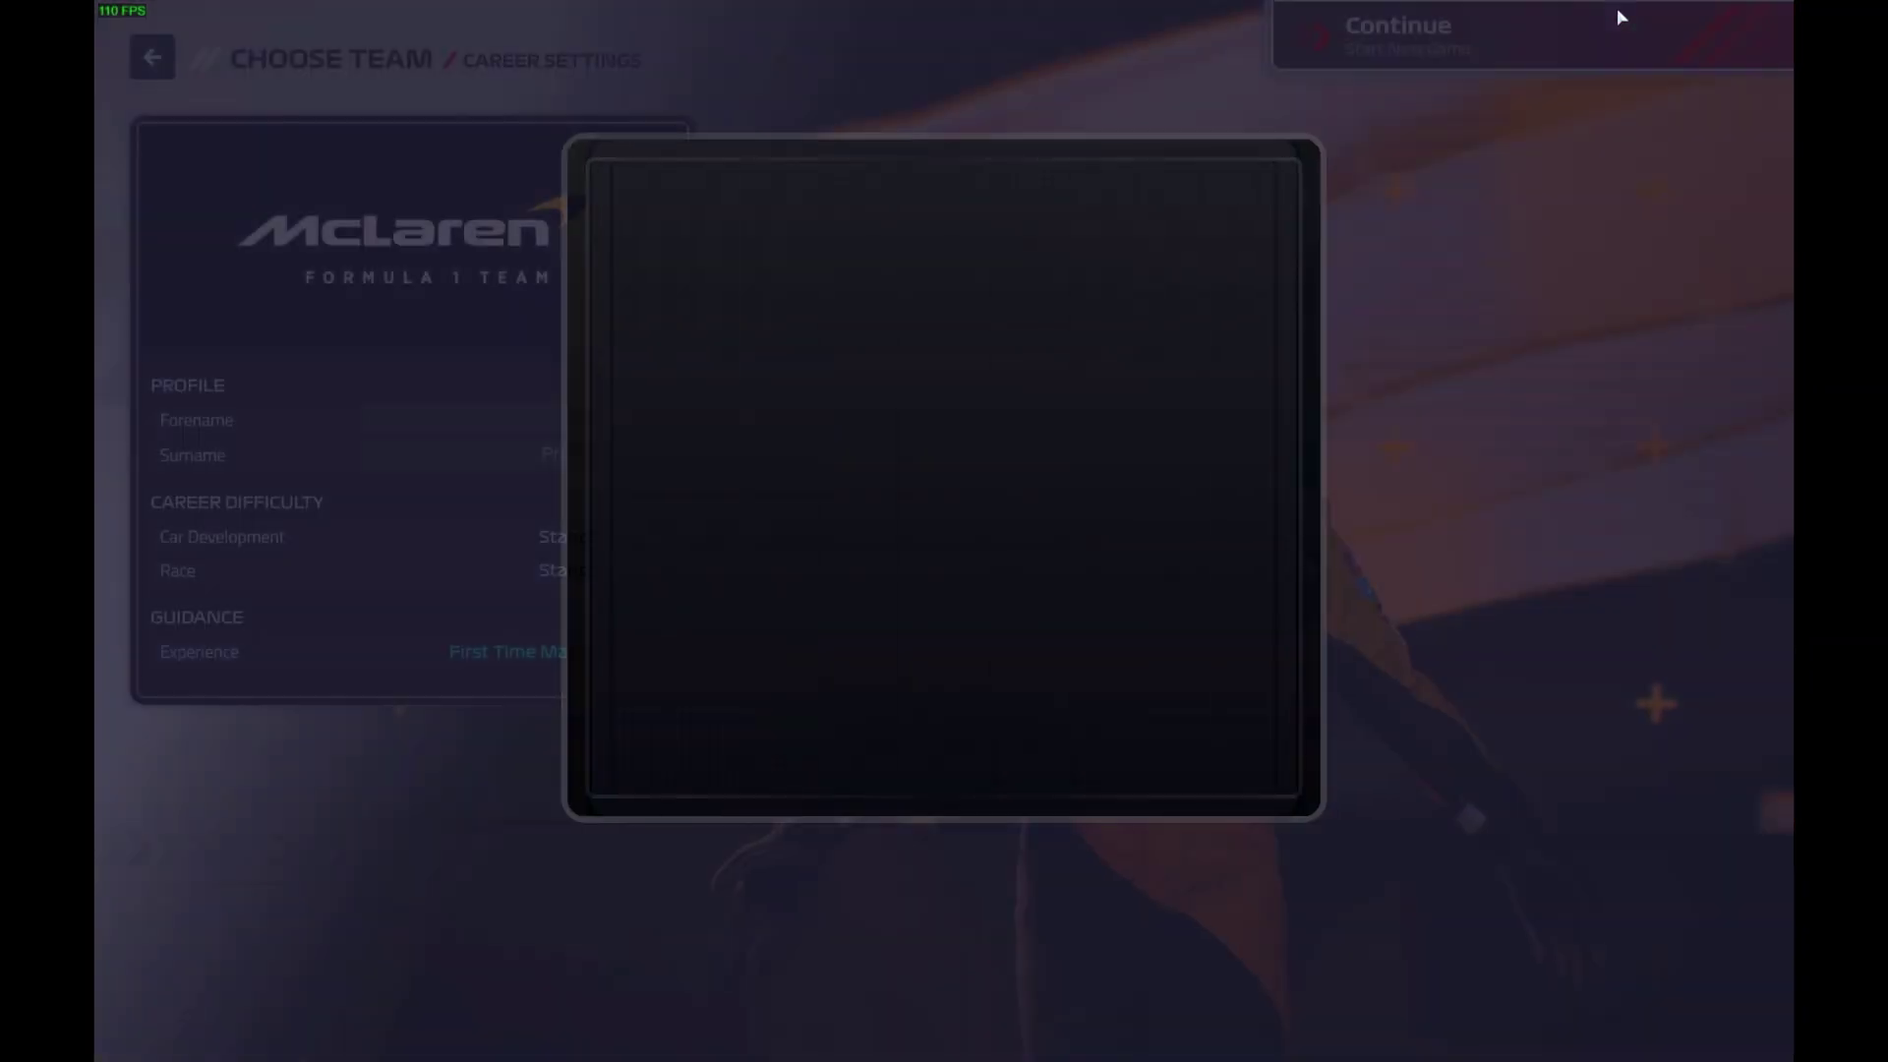
left_click(832, 725)
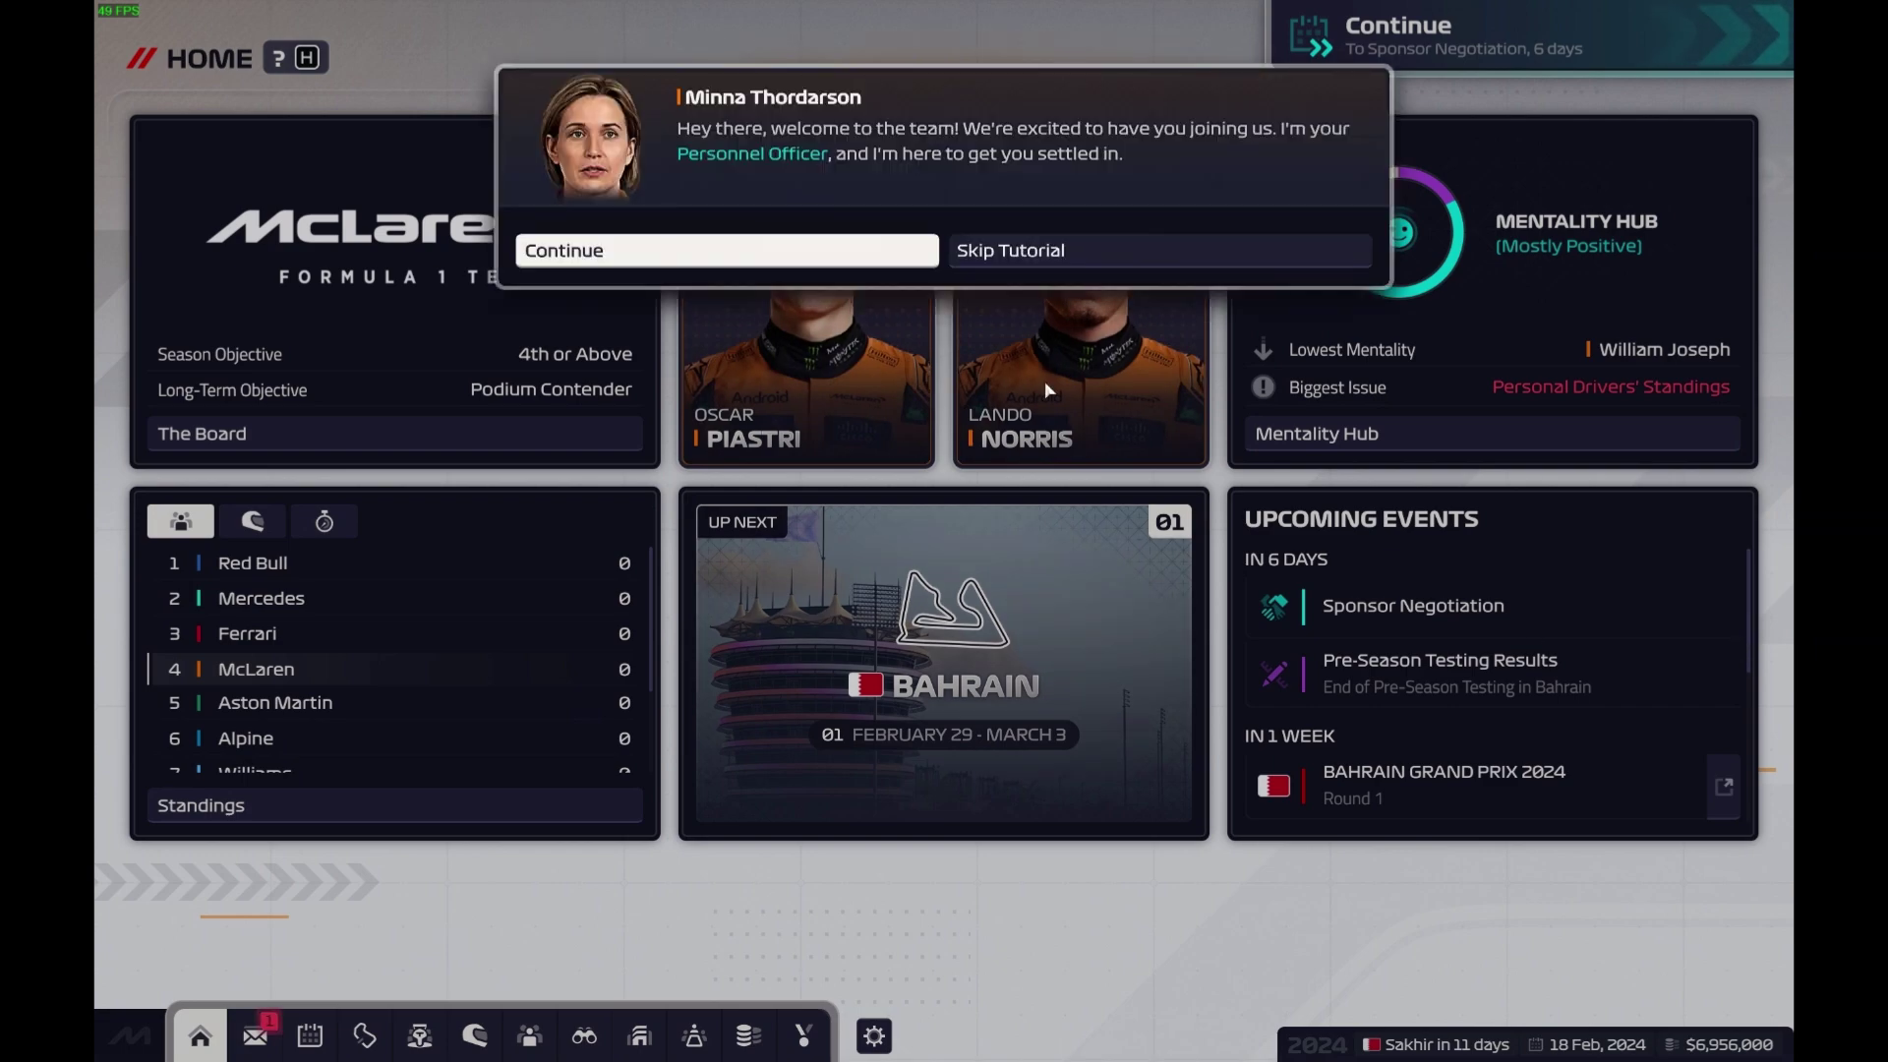
left_click(1052, 251)
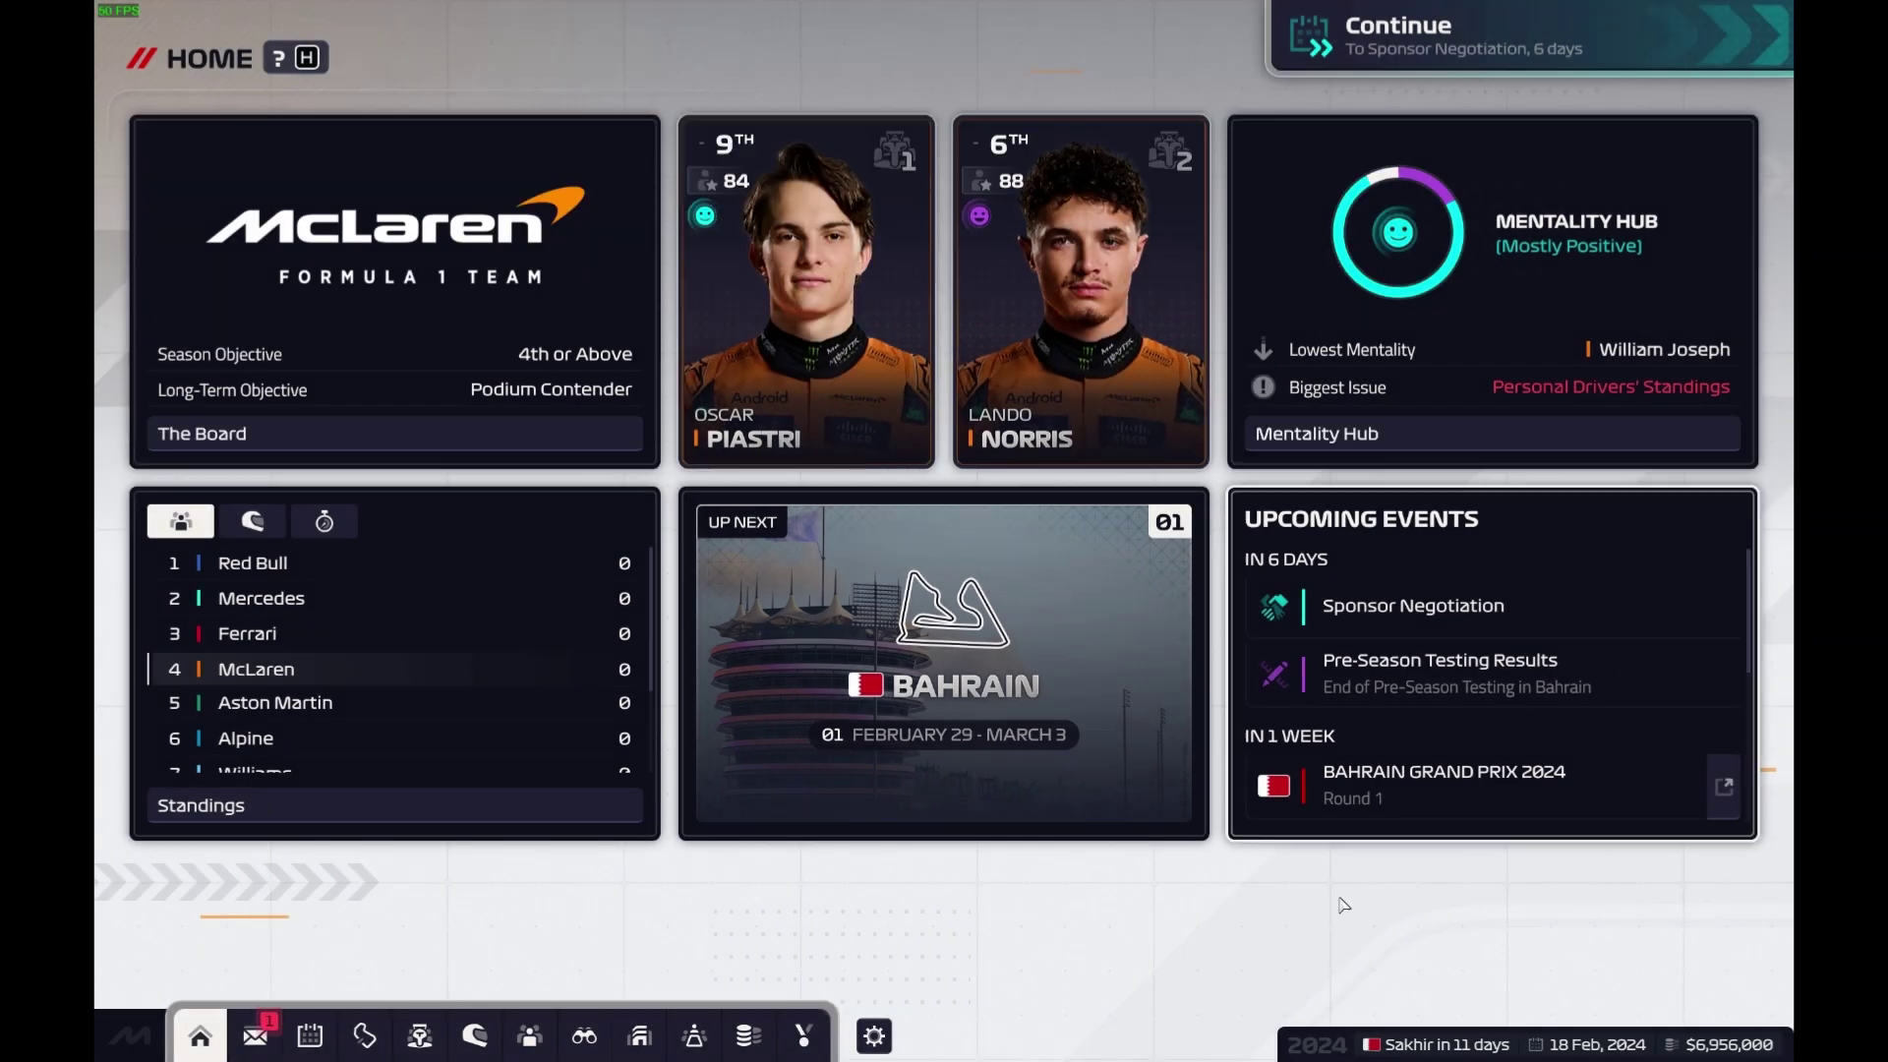
- Save the new McLaren 2024 career to its own manual save slot and resume the game
key("Escape")
left_click(777, 480)
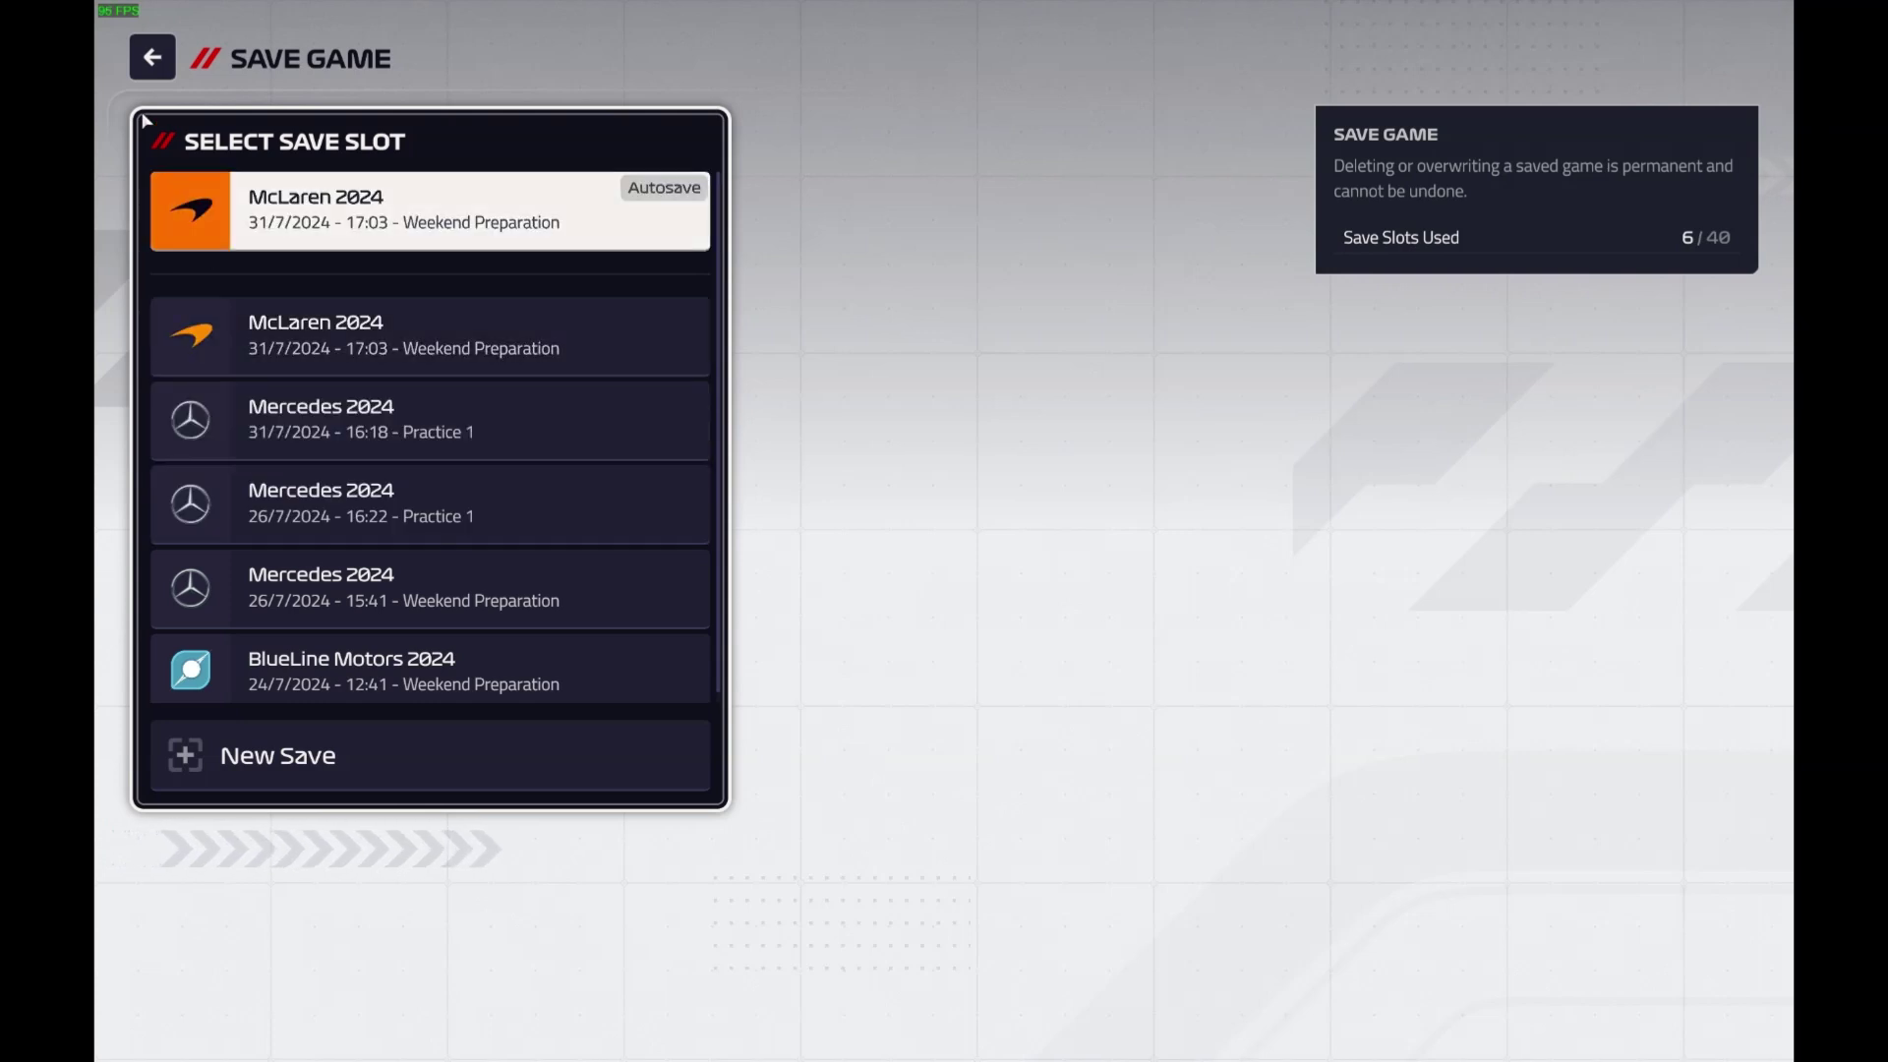
left_click(152, 57)
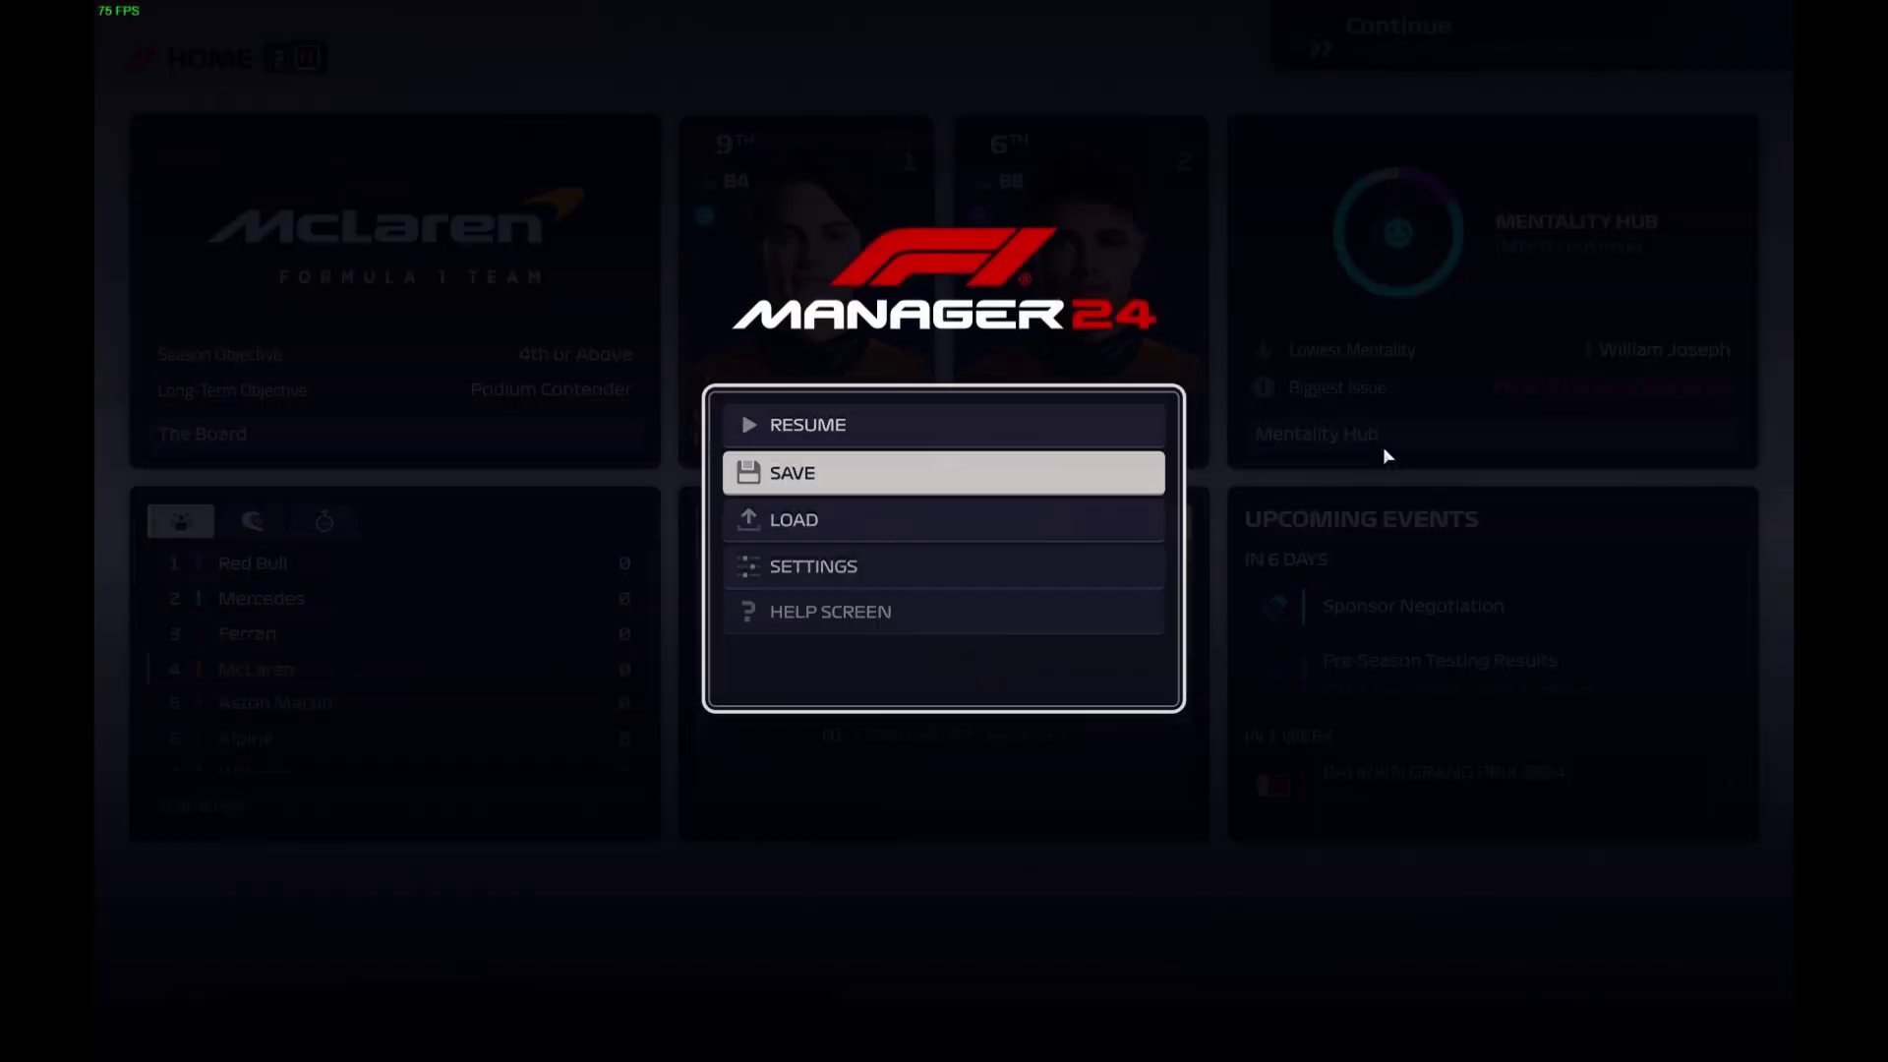
left_click(890, 444)
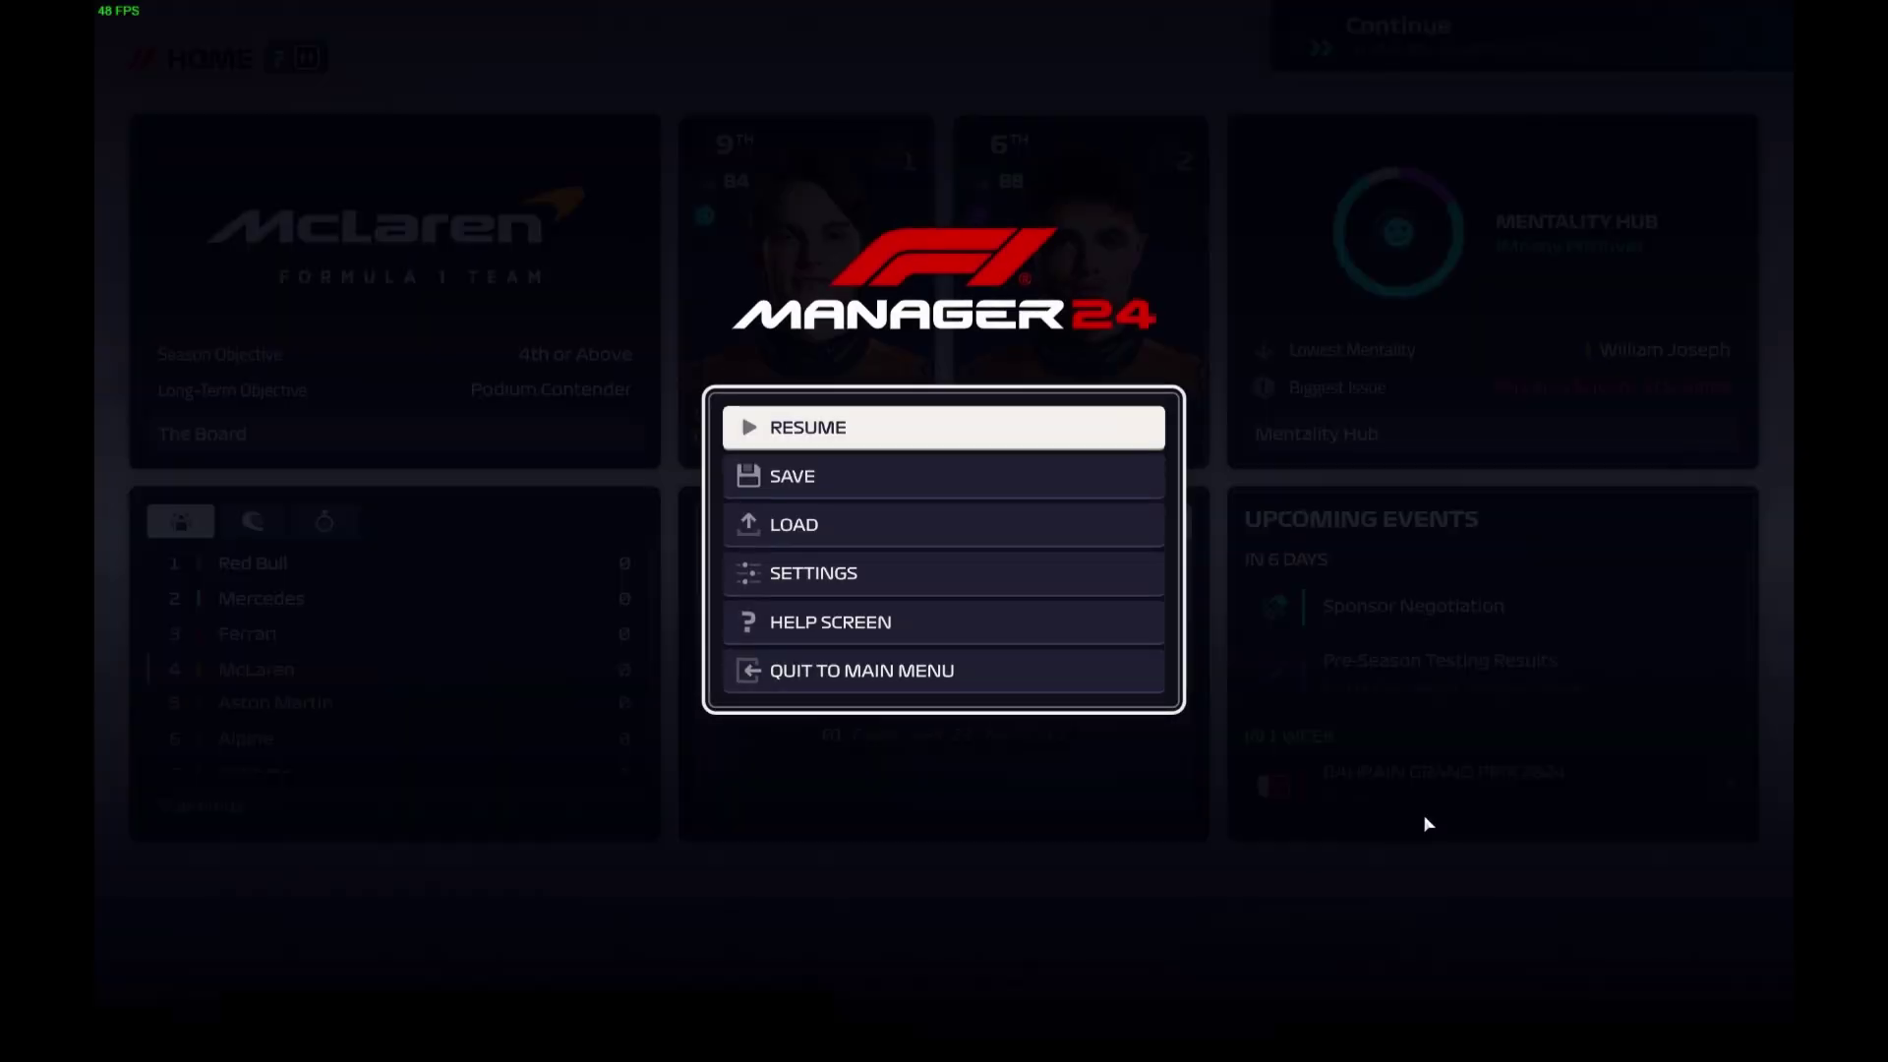
- Switch to File Explorer, open the user profile folder on the C: drive in a new tab, and check the hidden items display setting
key("super")
left_click(836, 1048)
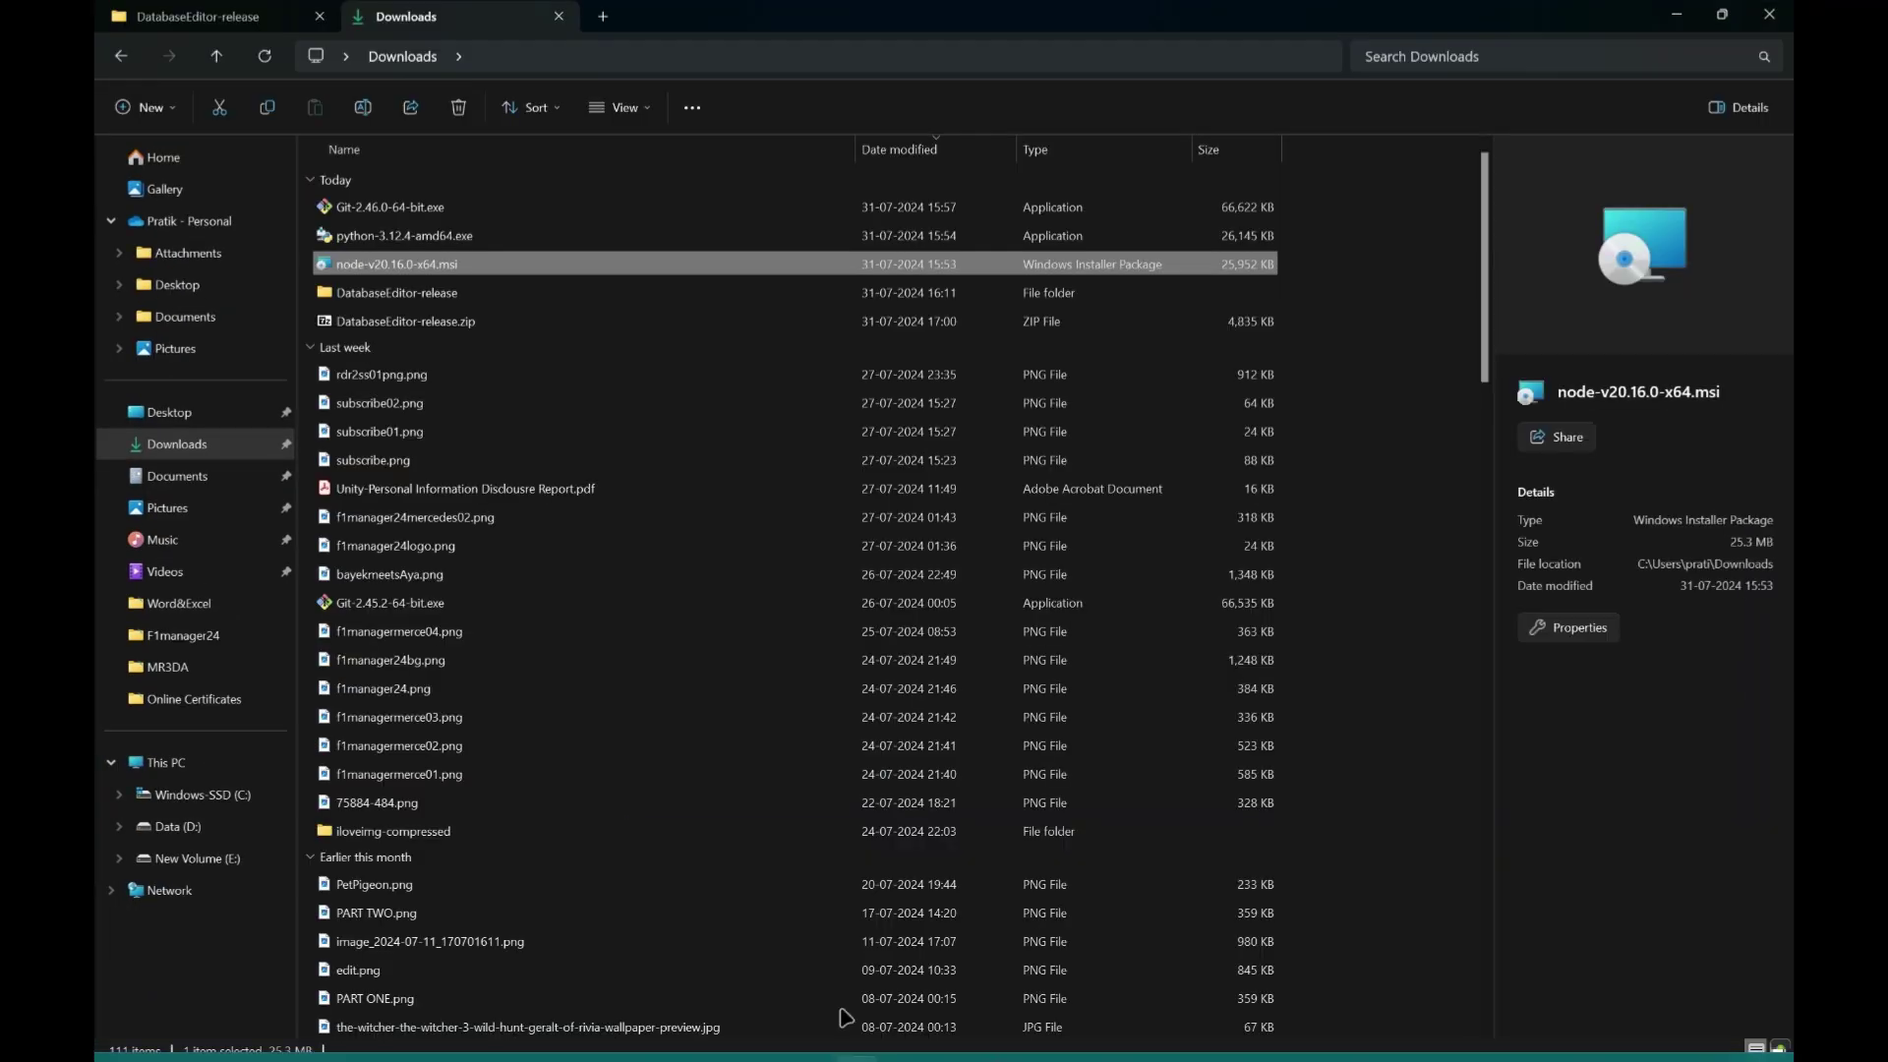
left_click(604, 17)
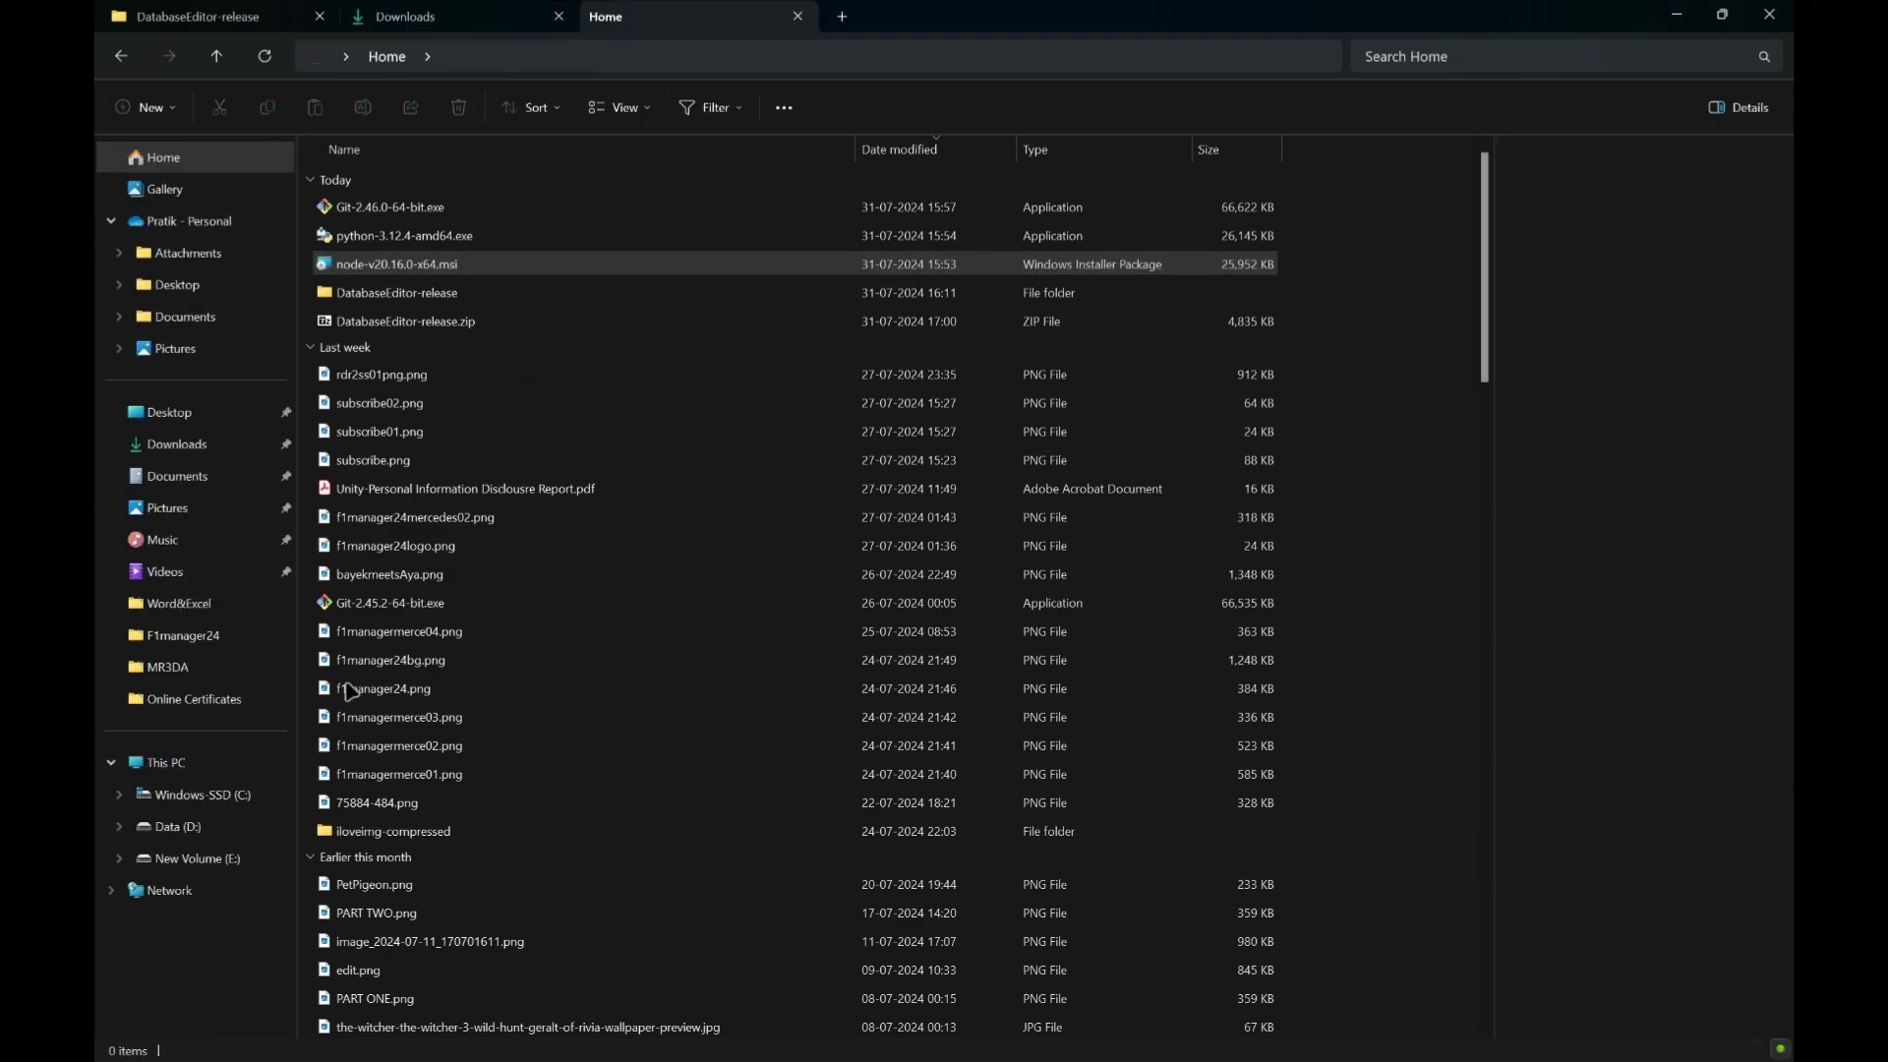
left_click(229, 803)
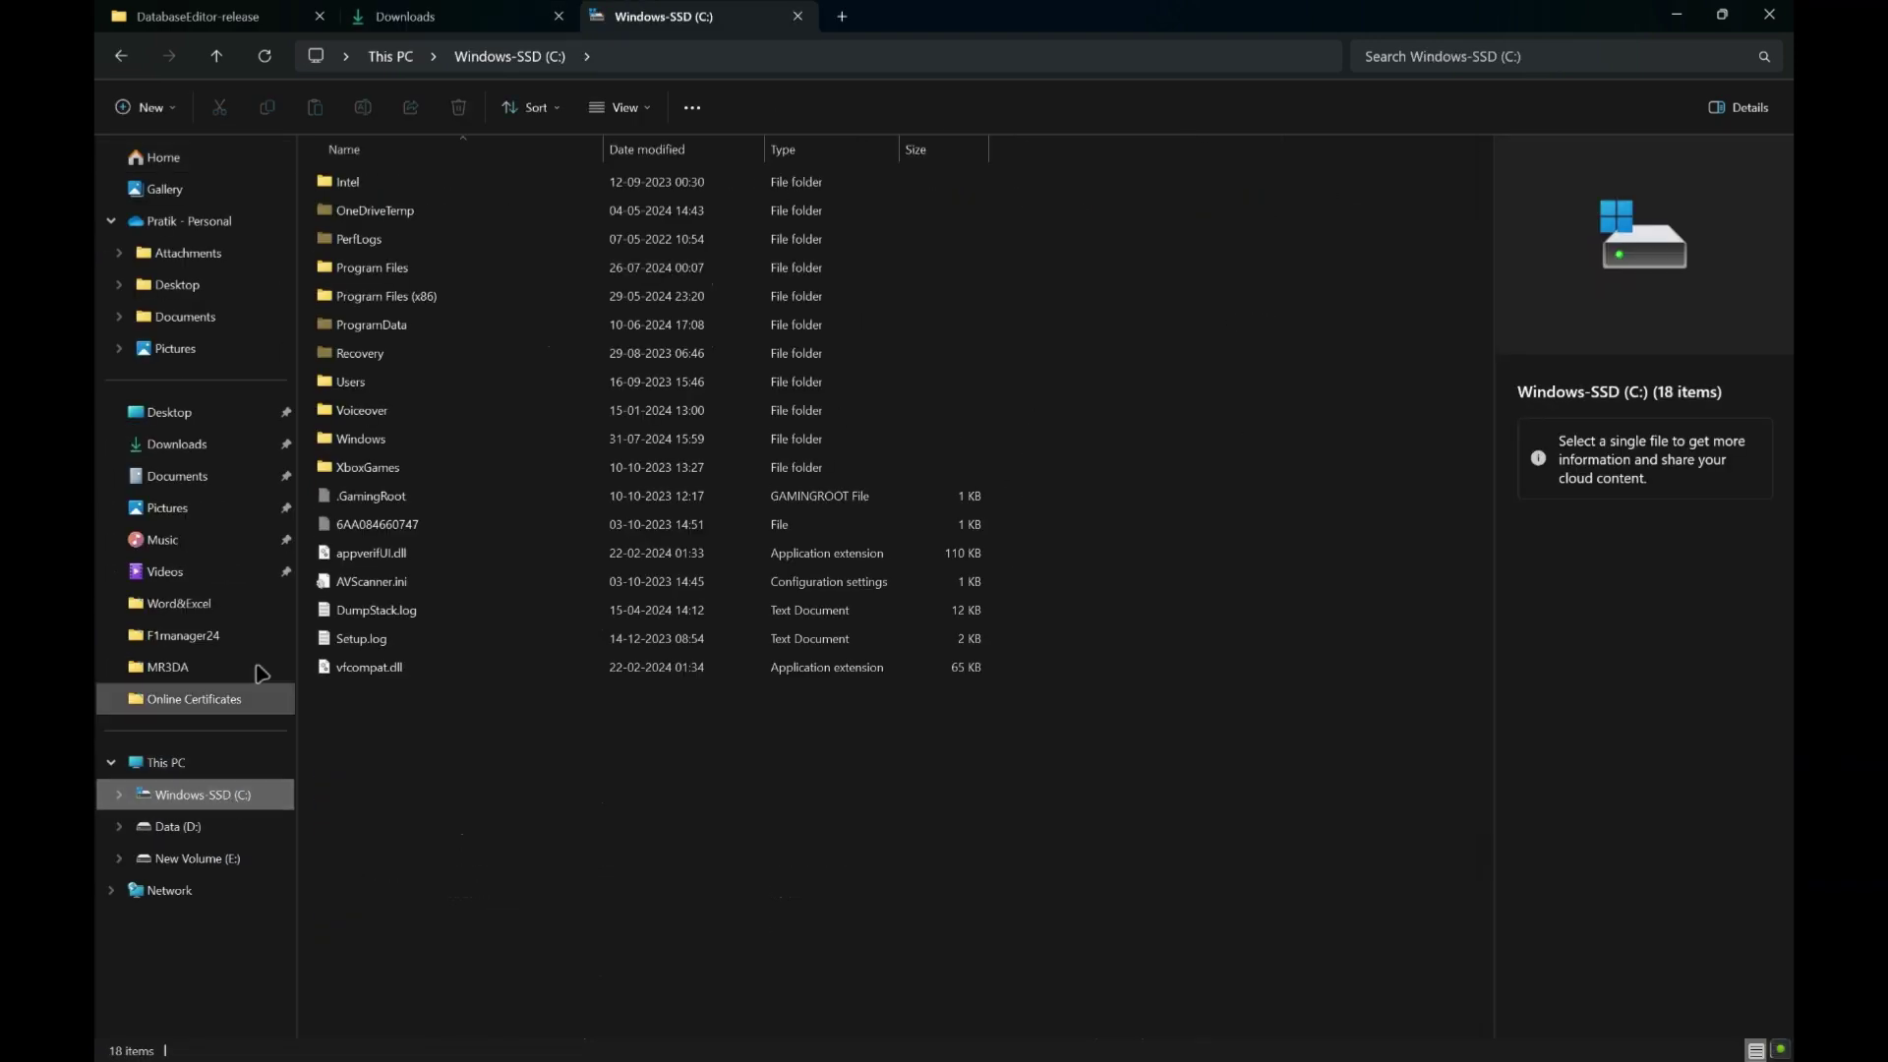
double_click(404, 382)
double_click(375, 237)
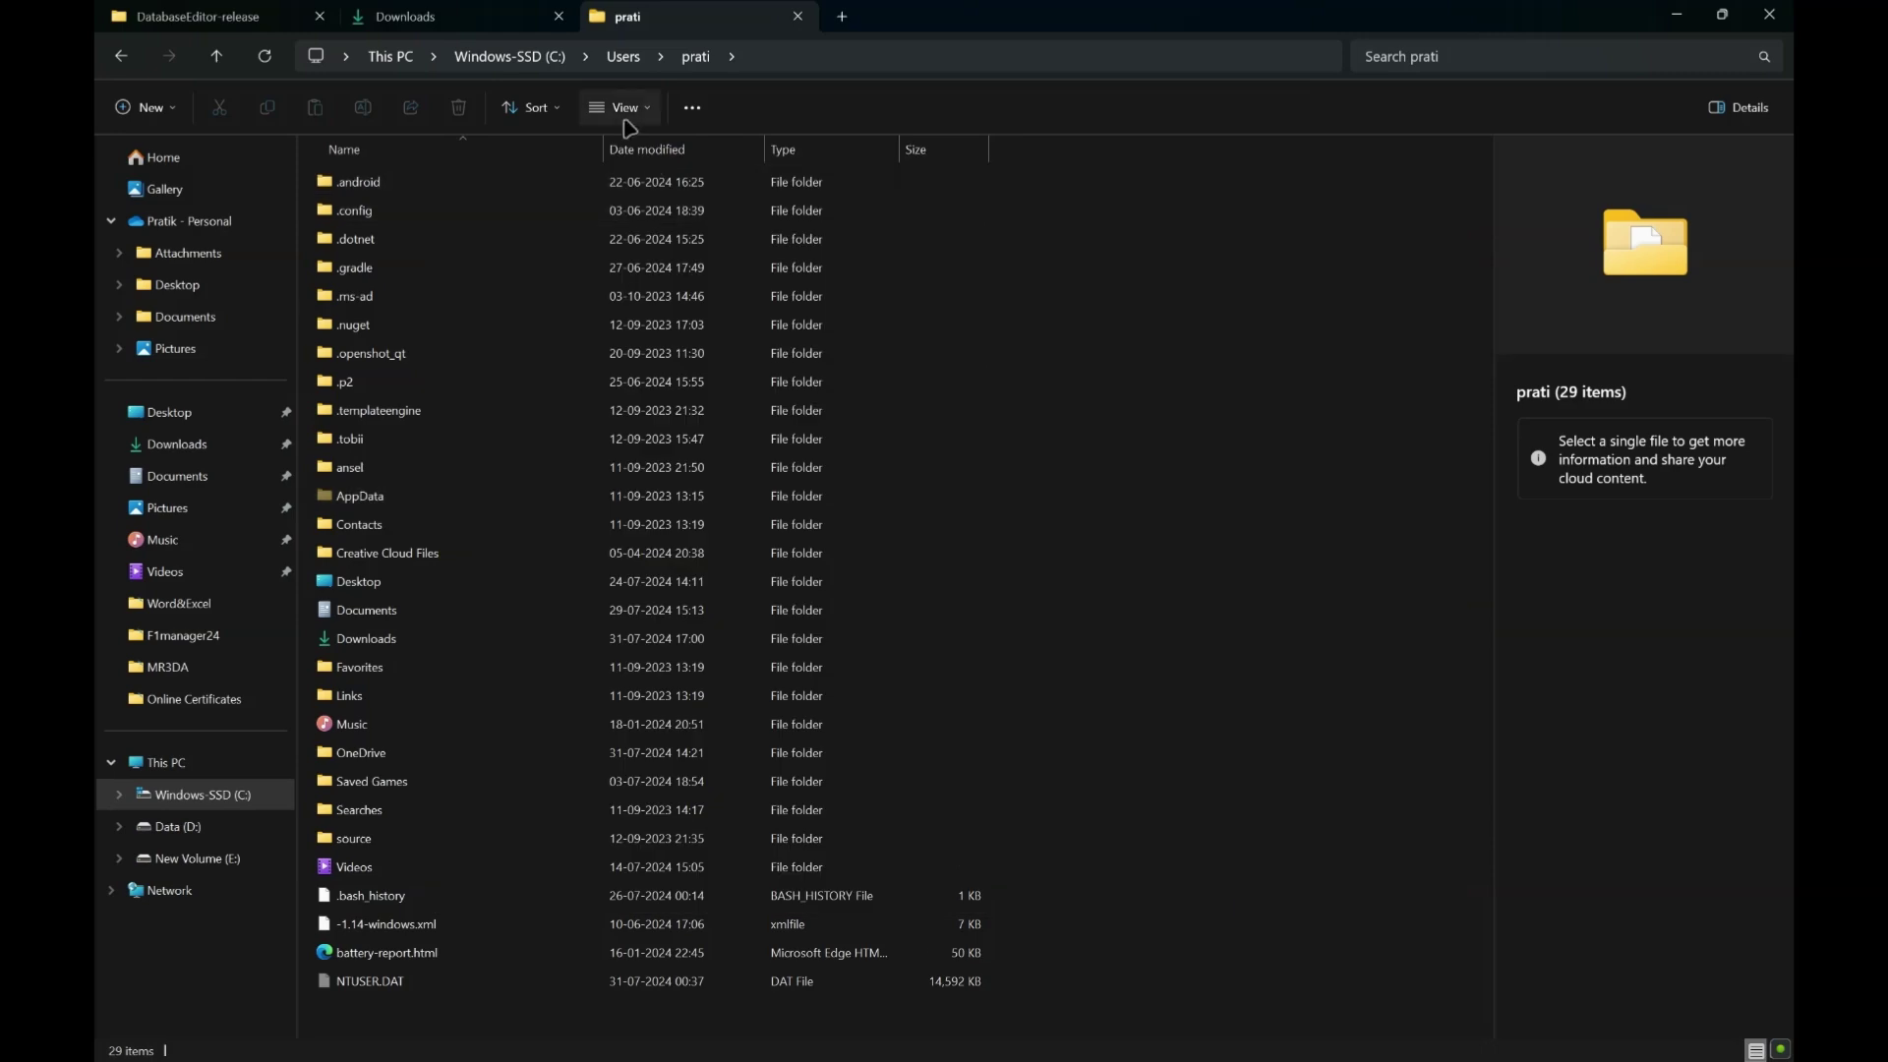
left_click(626, 110)
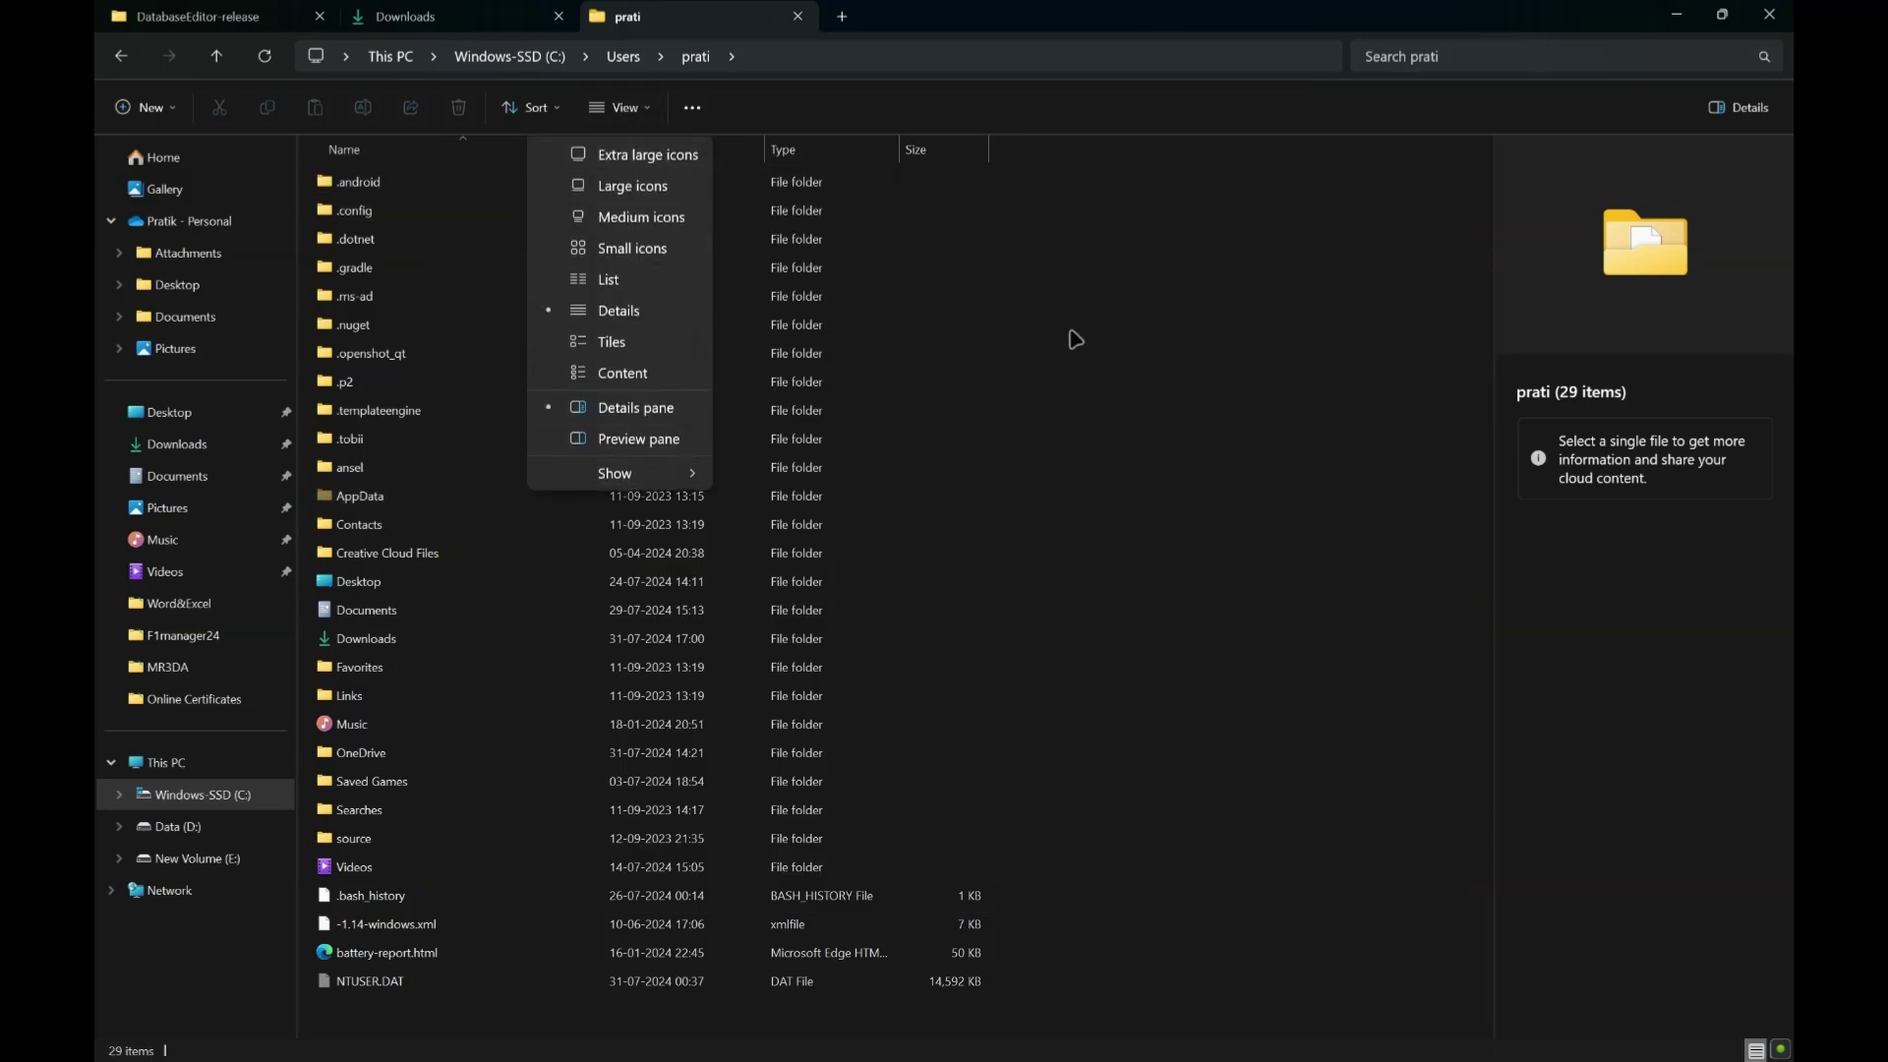
mouse_move(624, 473)
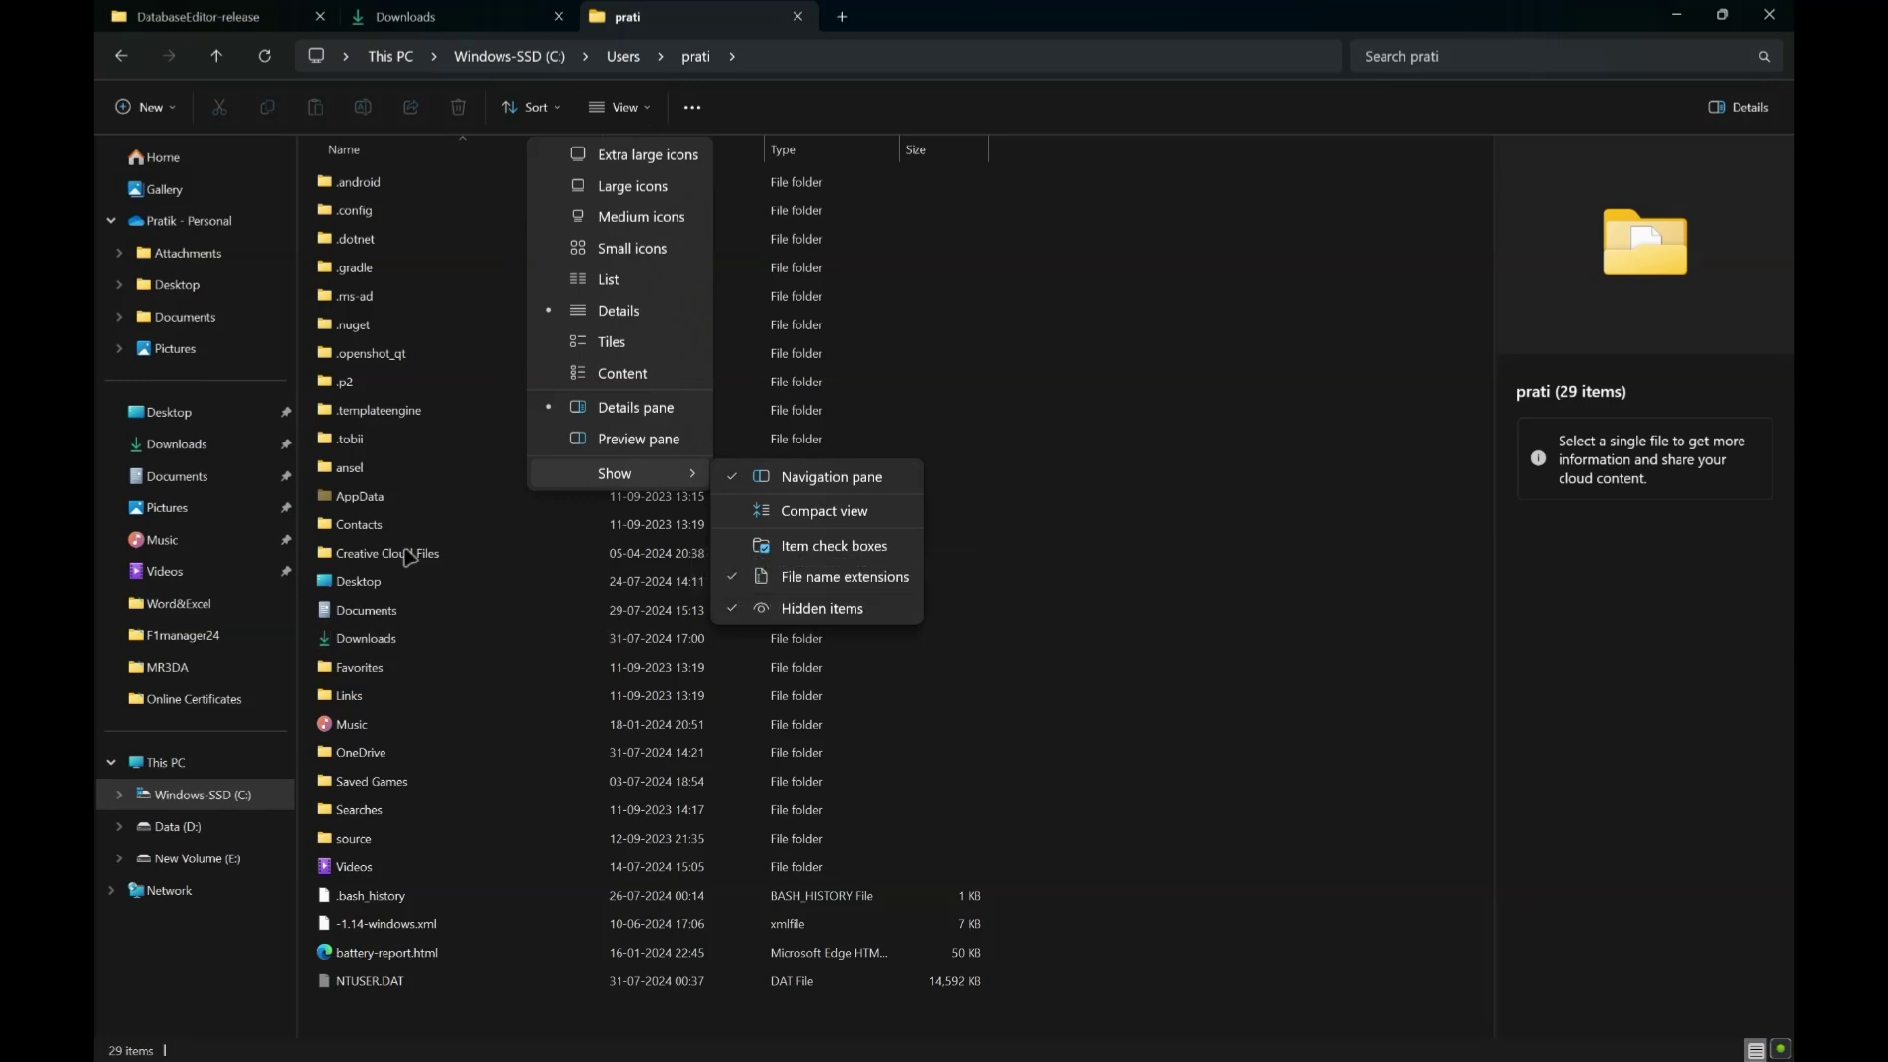
- Open the AppData\Local\F1Manager24\Saved\SaveGames folder and select save4.sav
double_click(387, 493)
double_click(390, 185)
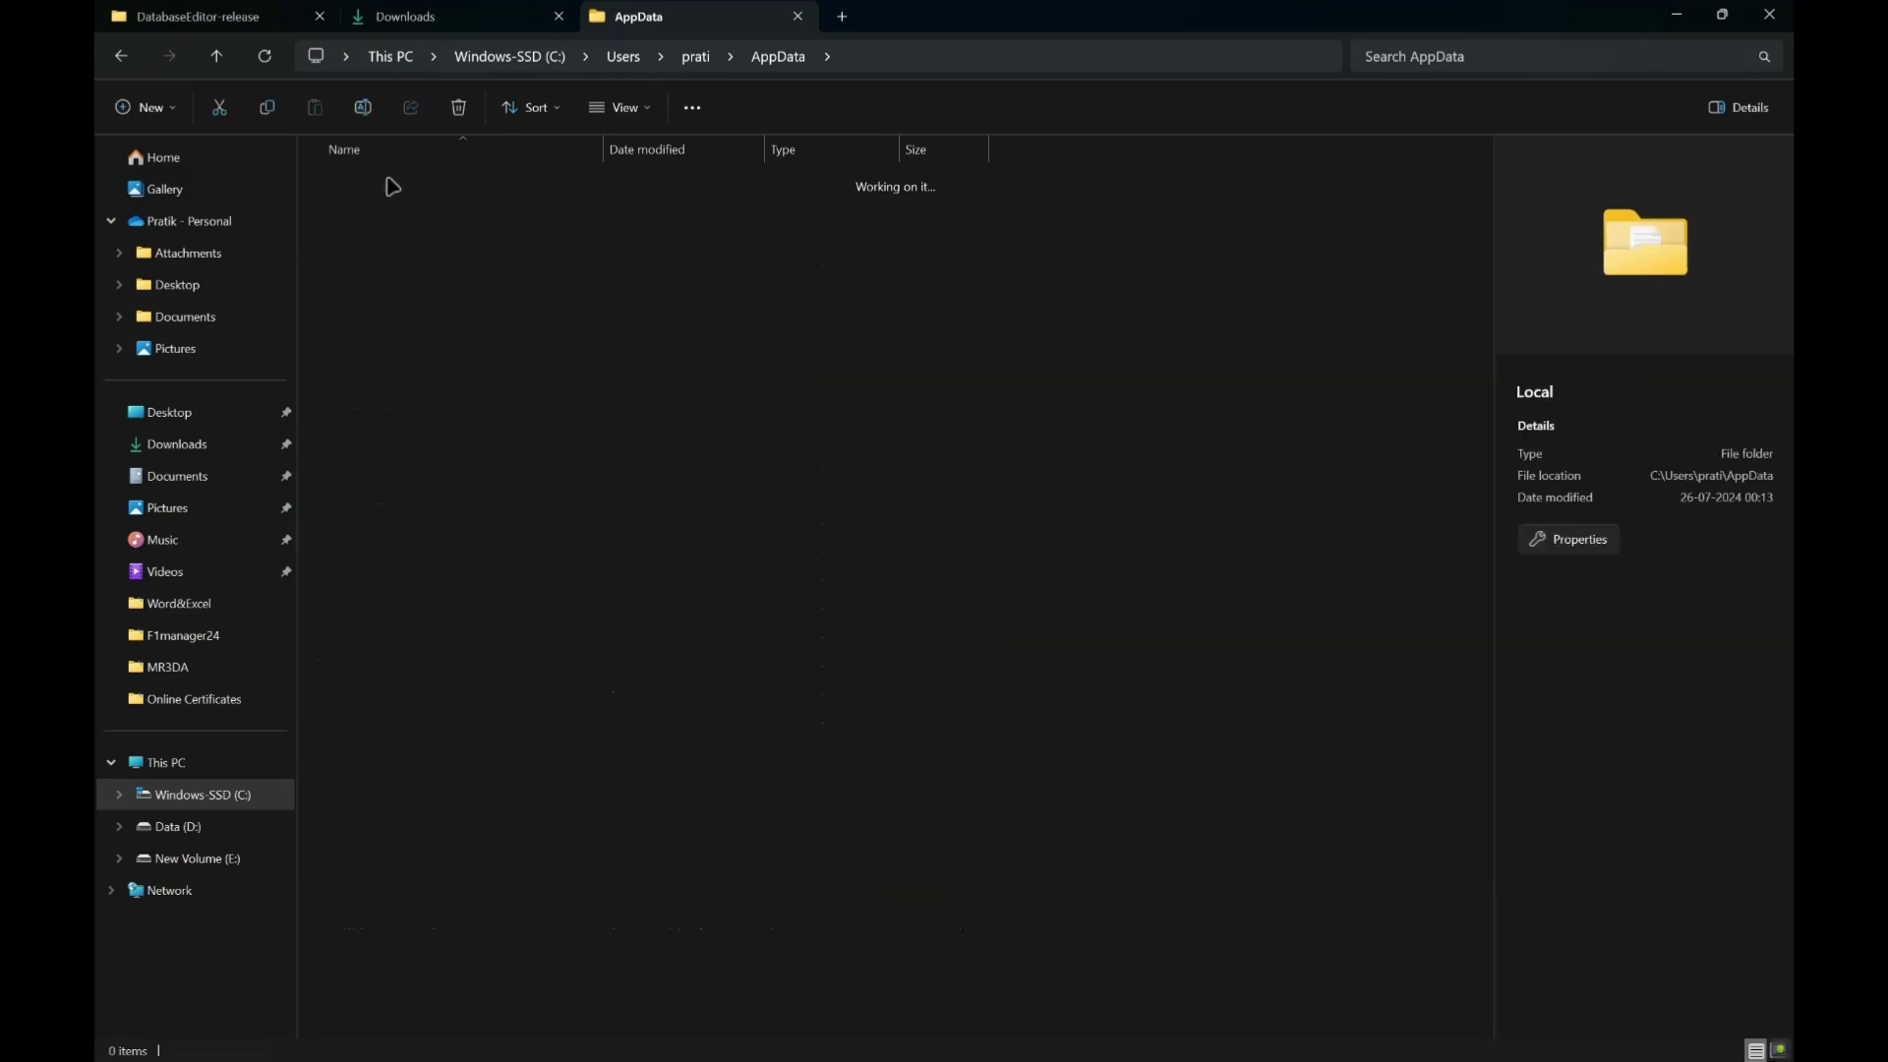
left_click(462, 327)
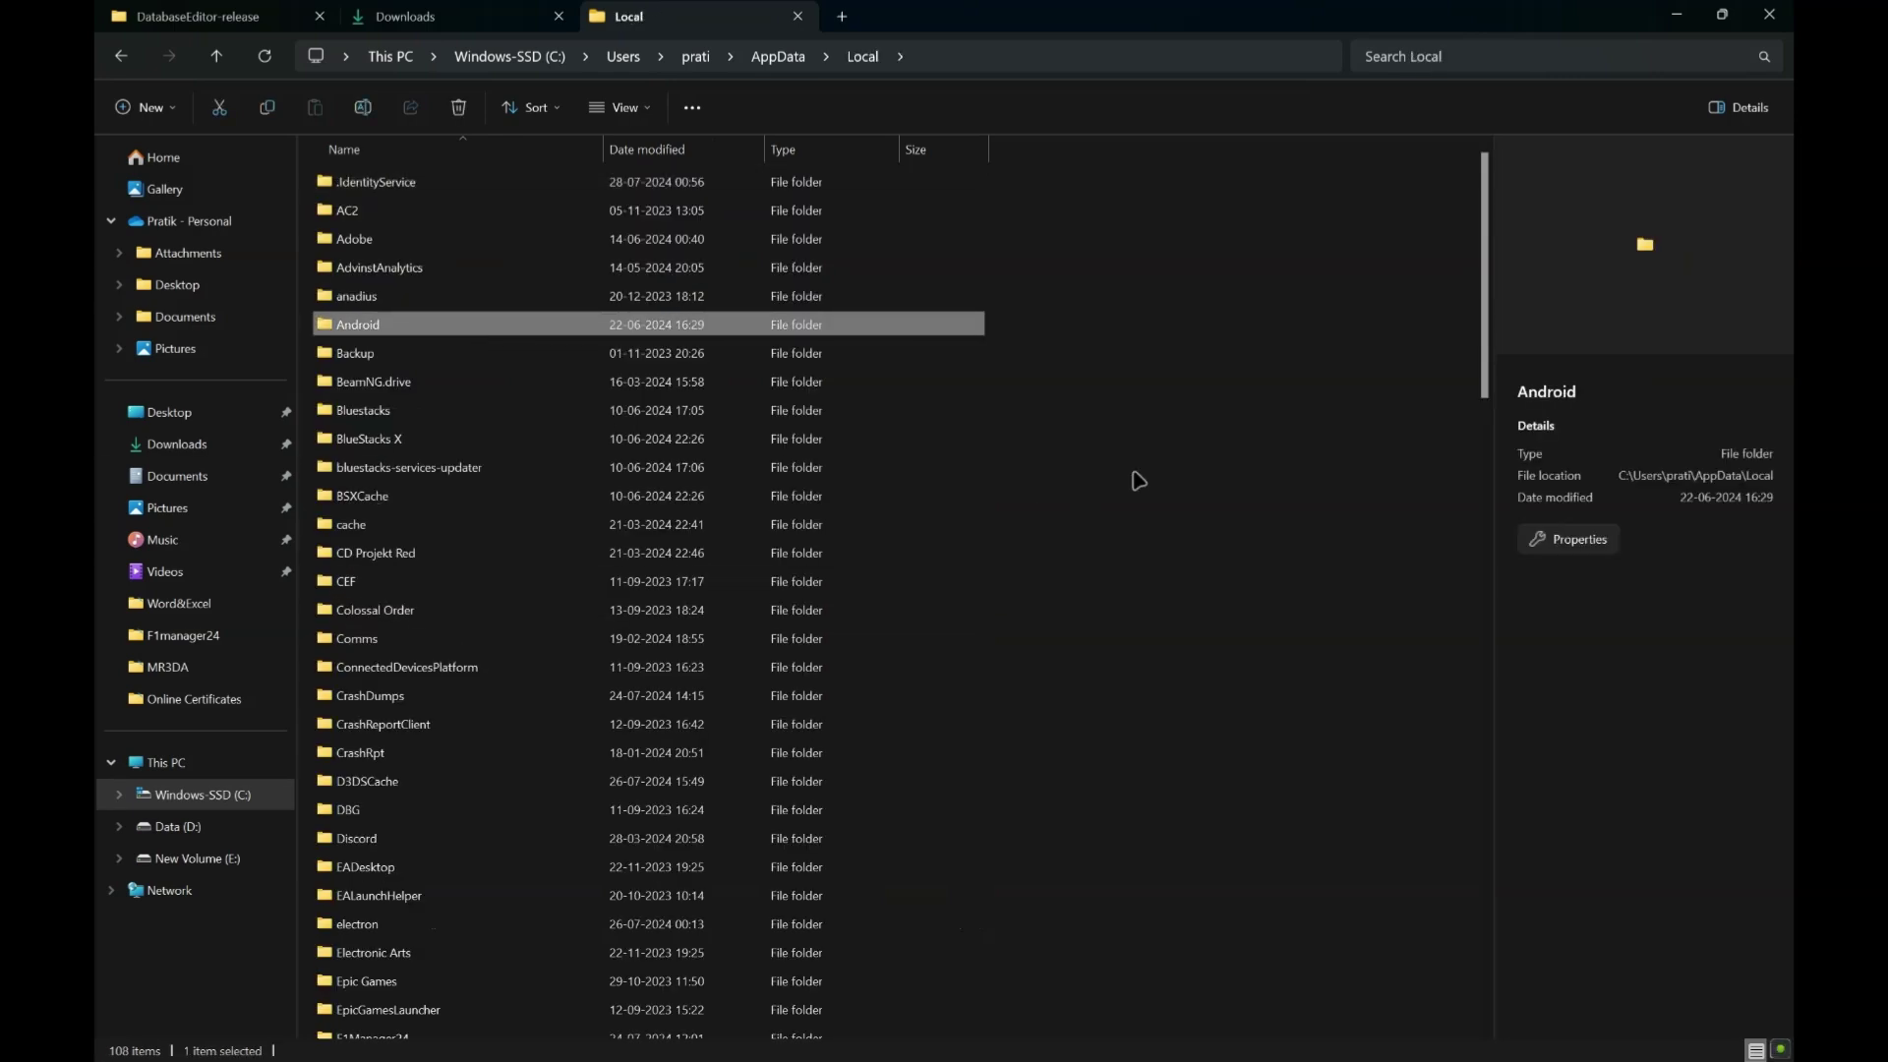
type("f")
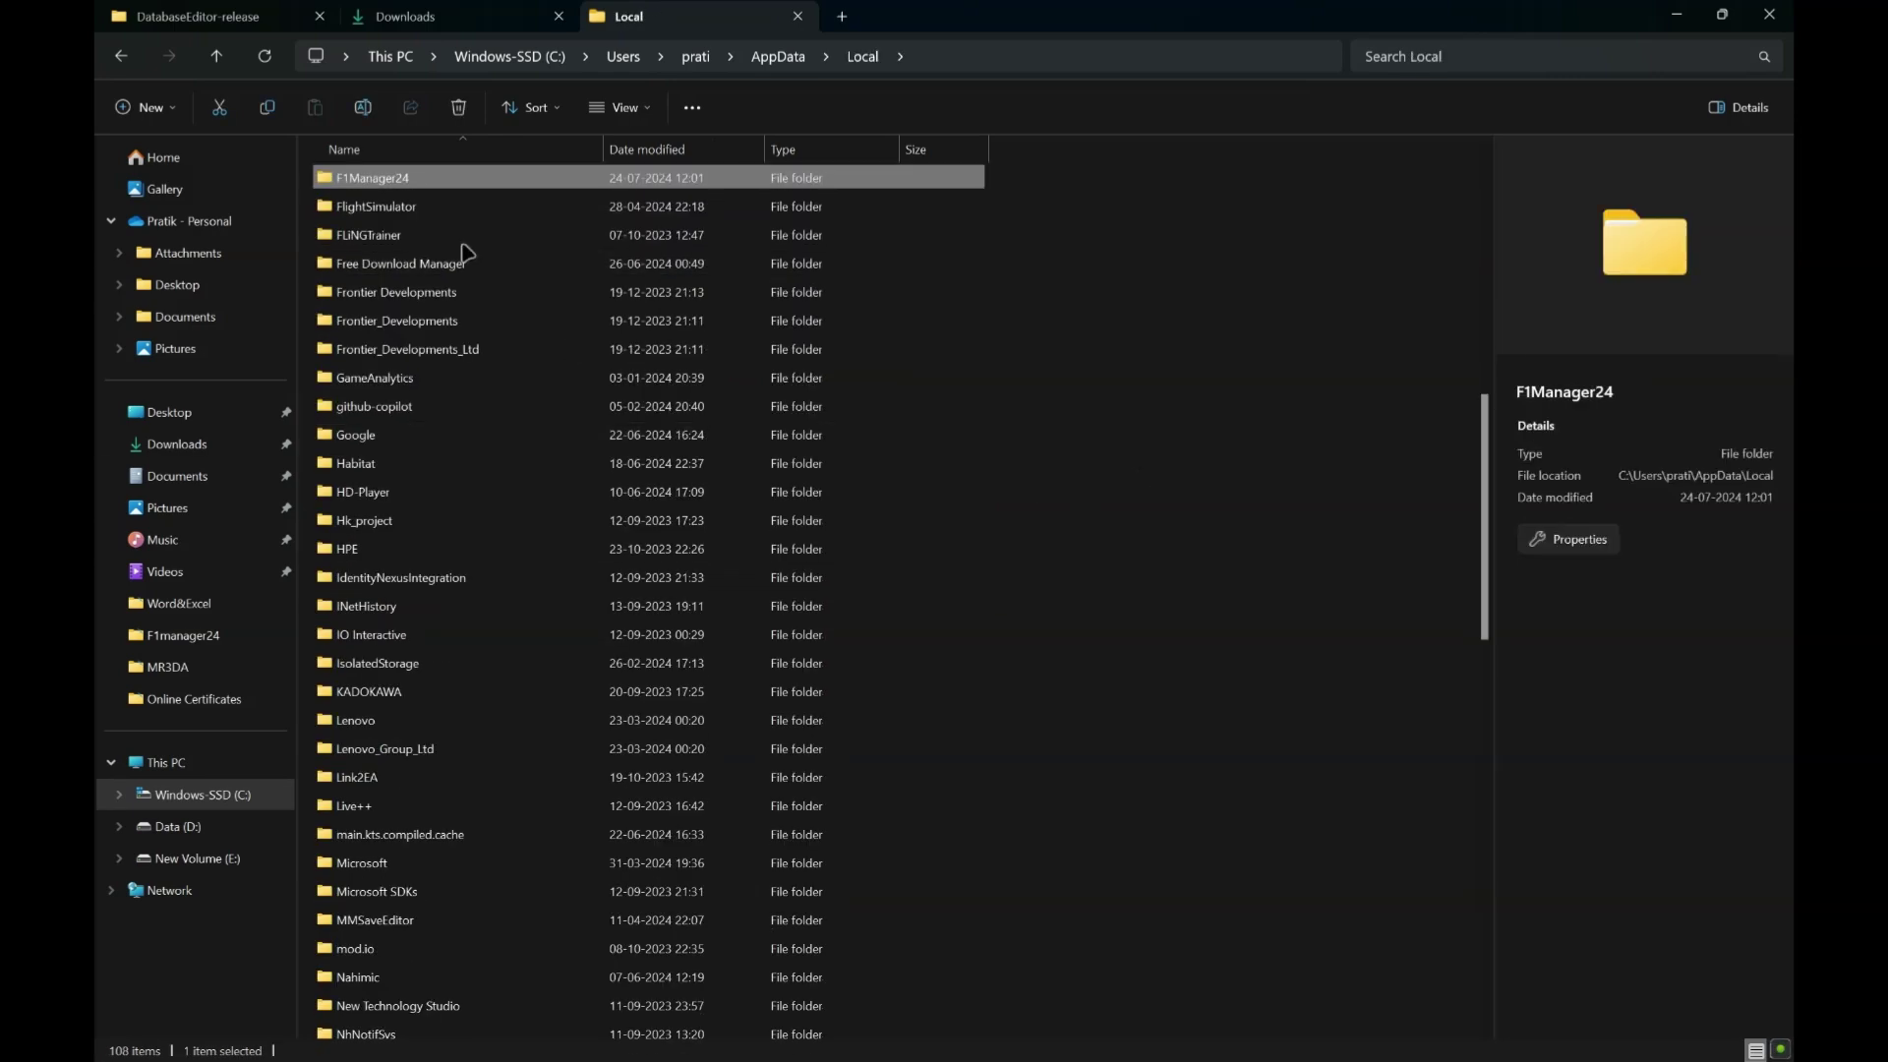
double_click(413, 180)
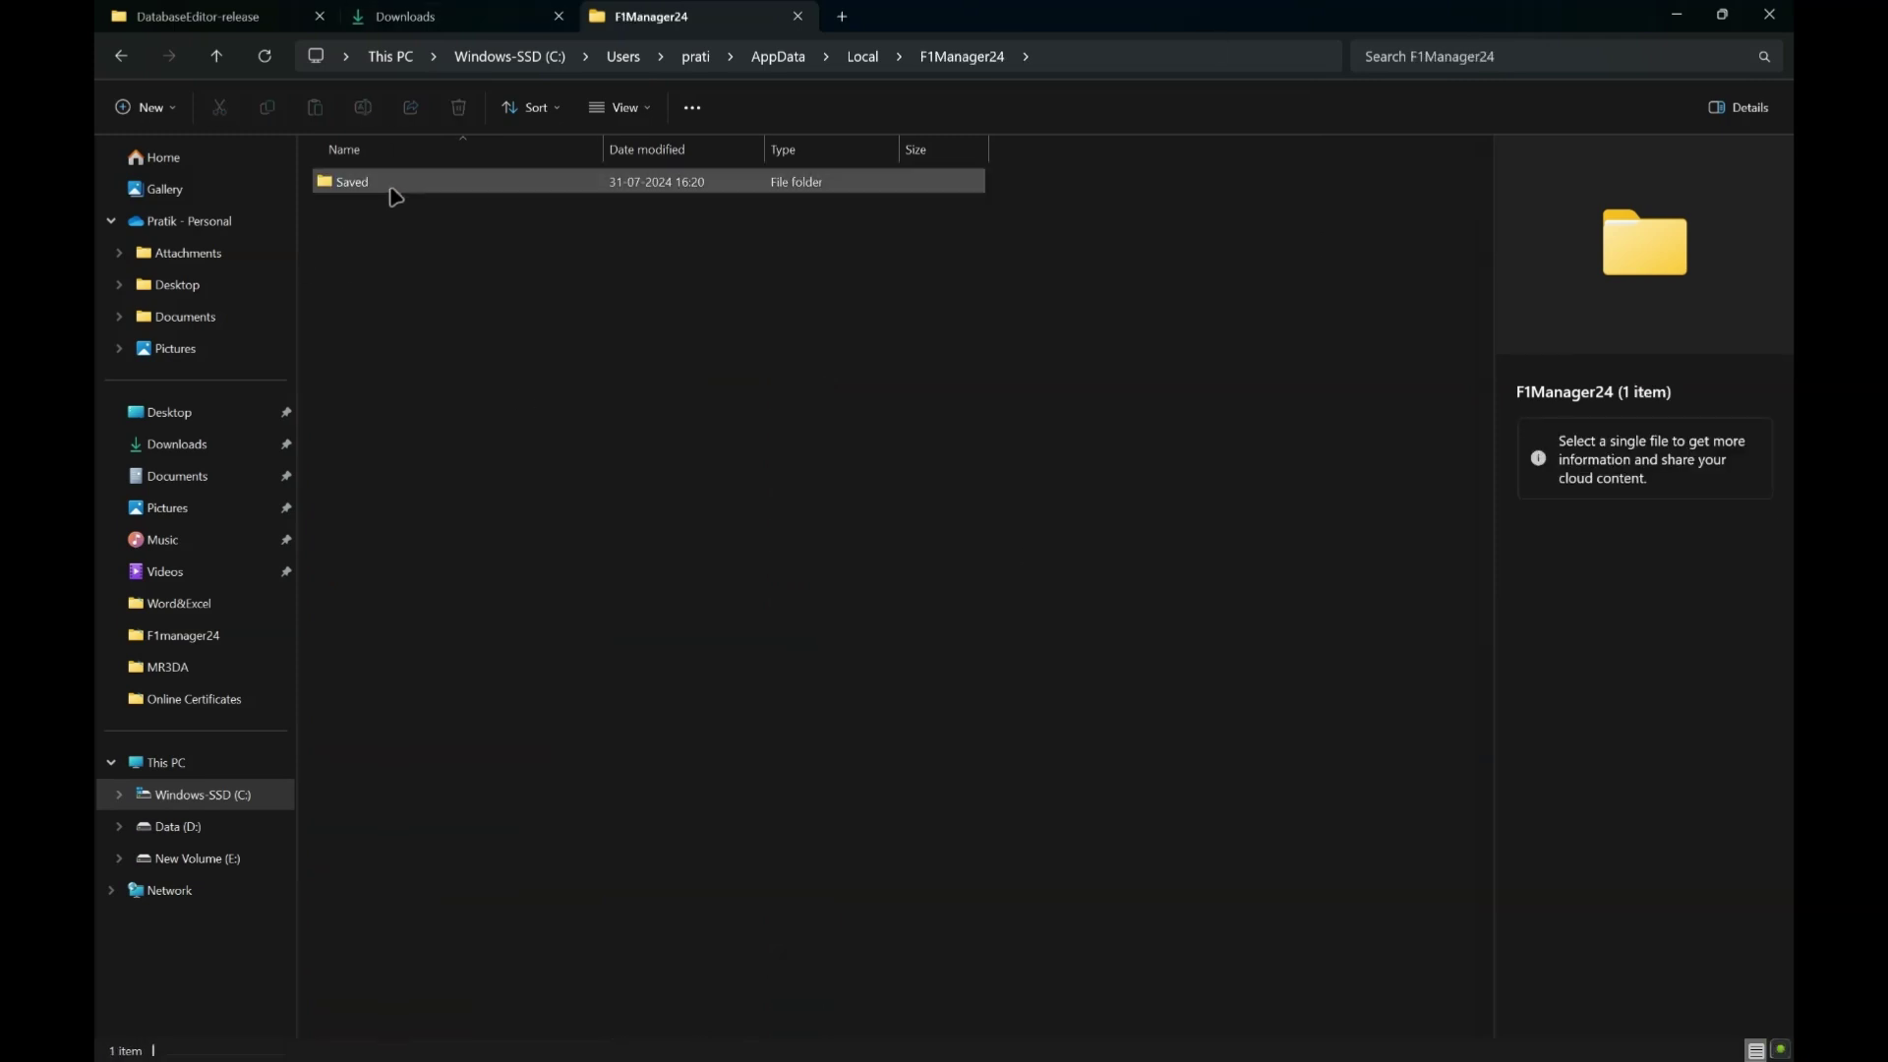
double_click(364, 183)
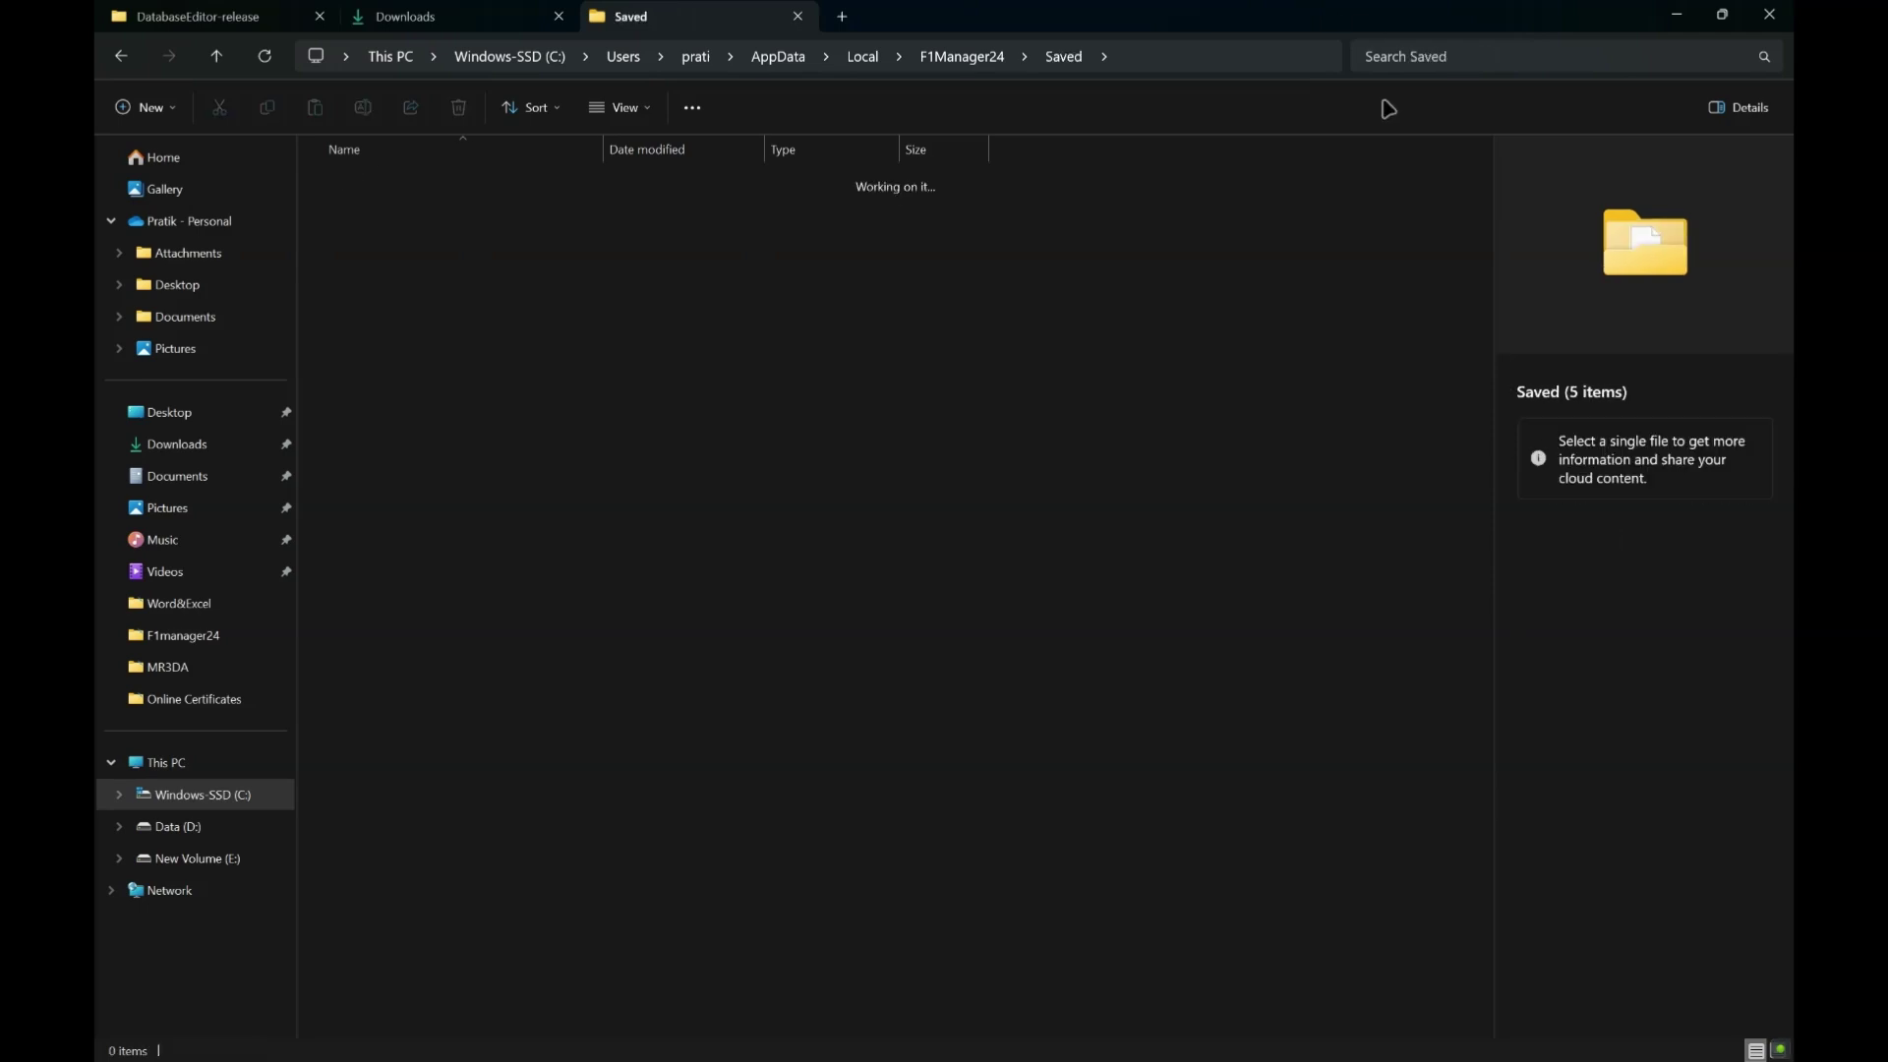
double_click(374, 271)
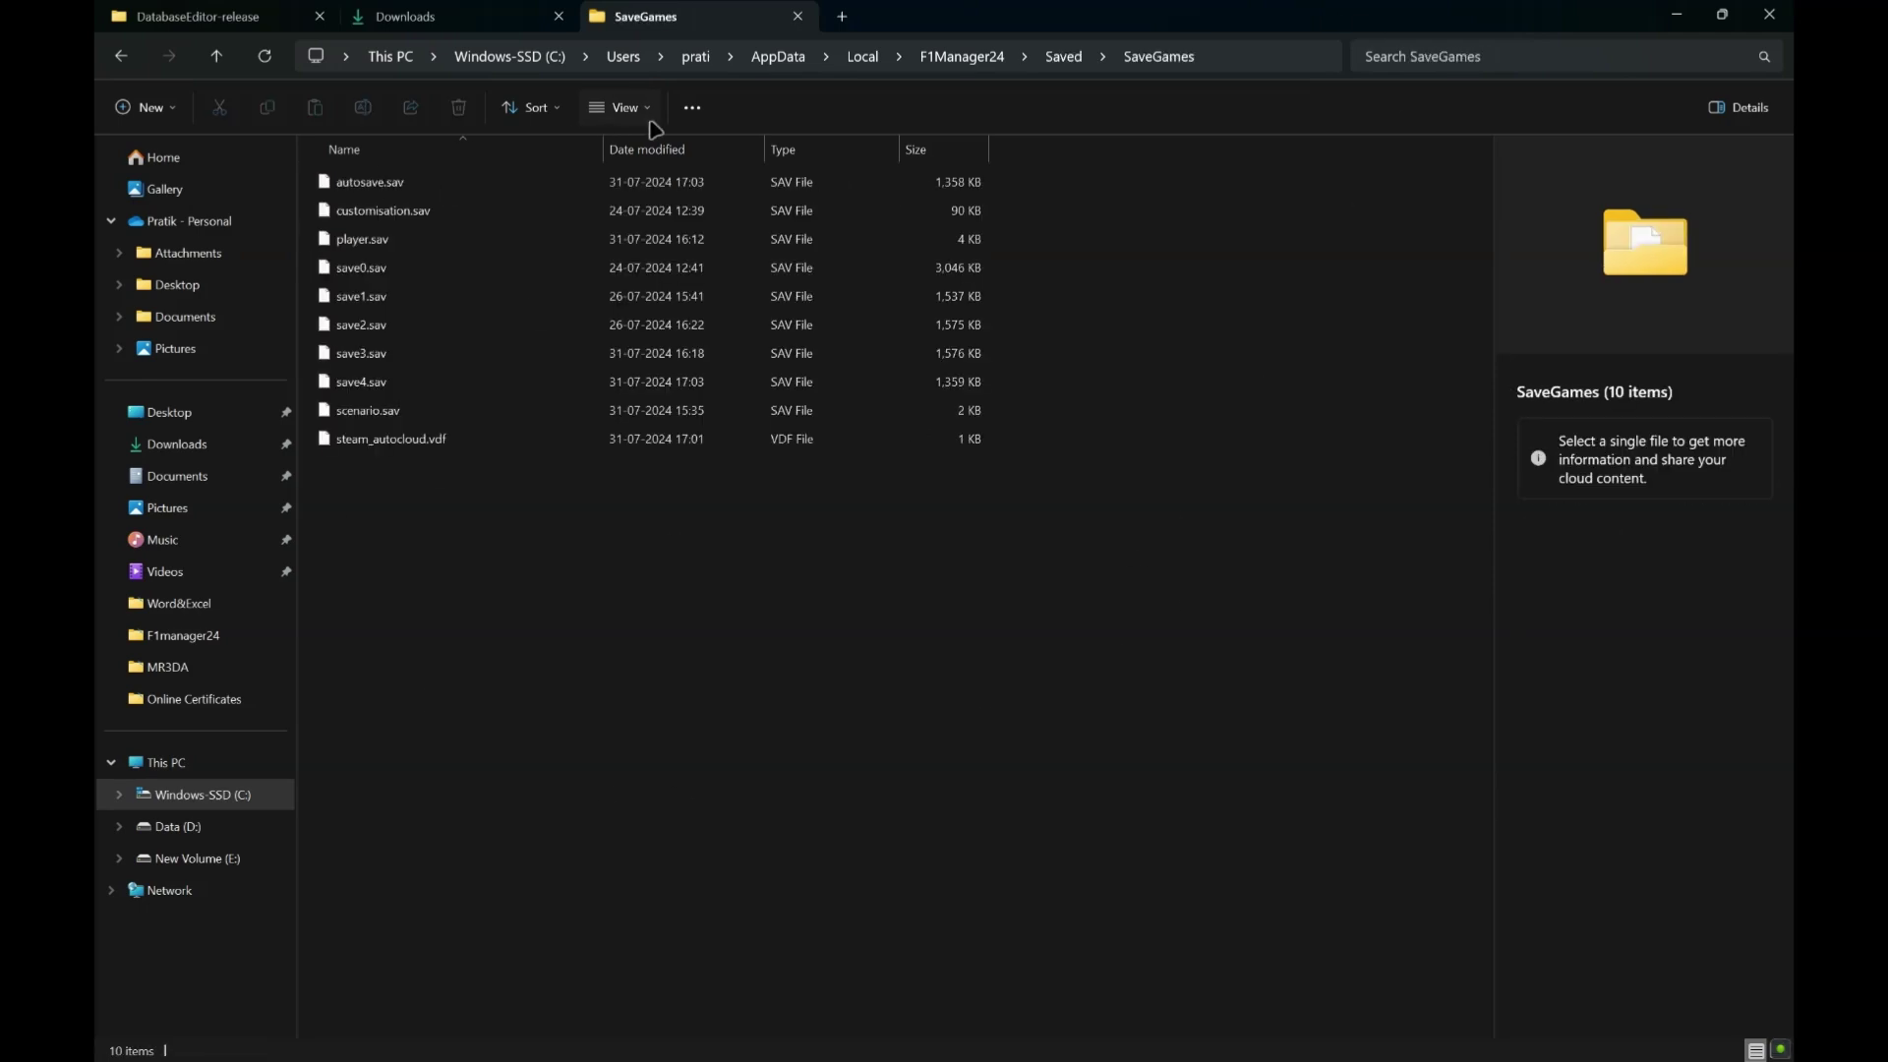
left_click(377, 394)
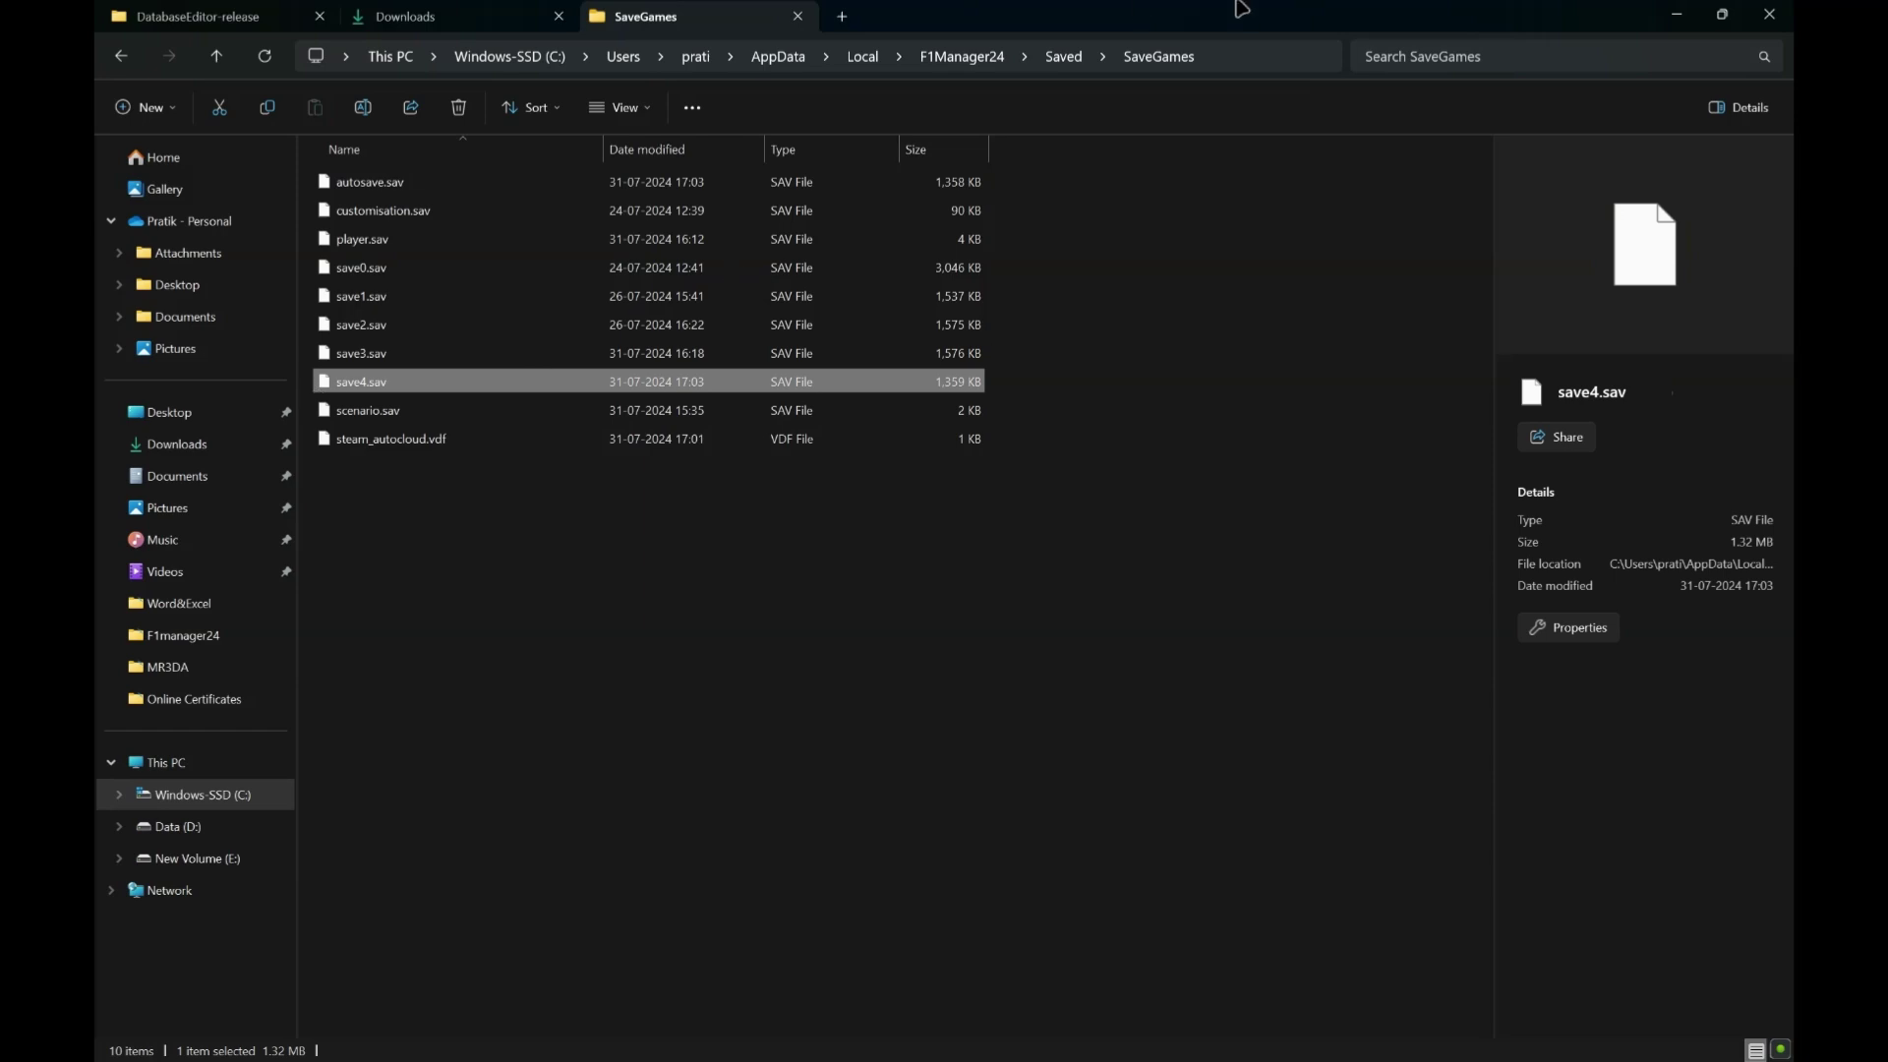
- Return to the DatabaseEditor-release folder and bring up the options for its empty area
left_click(236, 12)
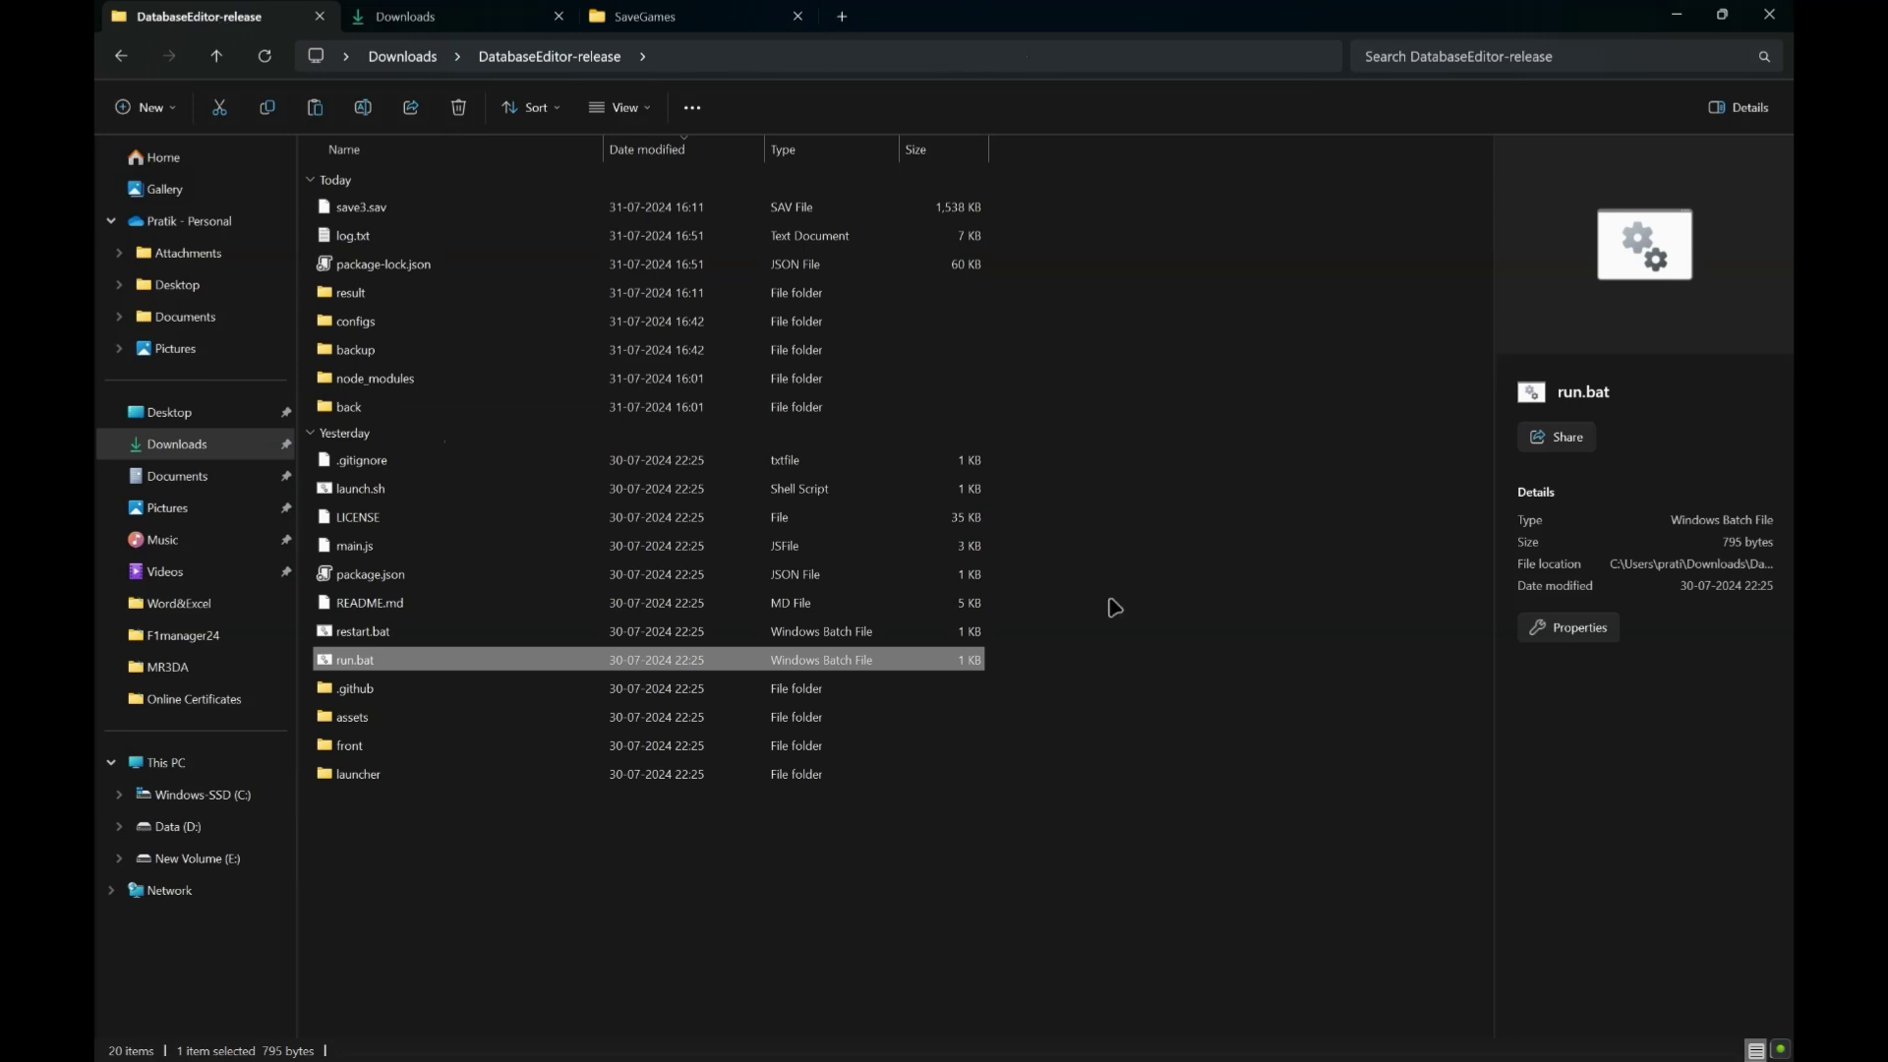
left_click(1271, 588)
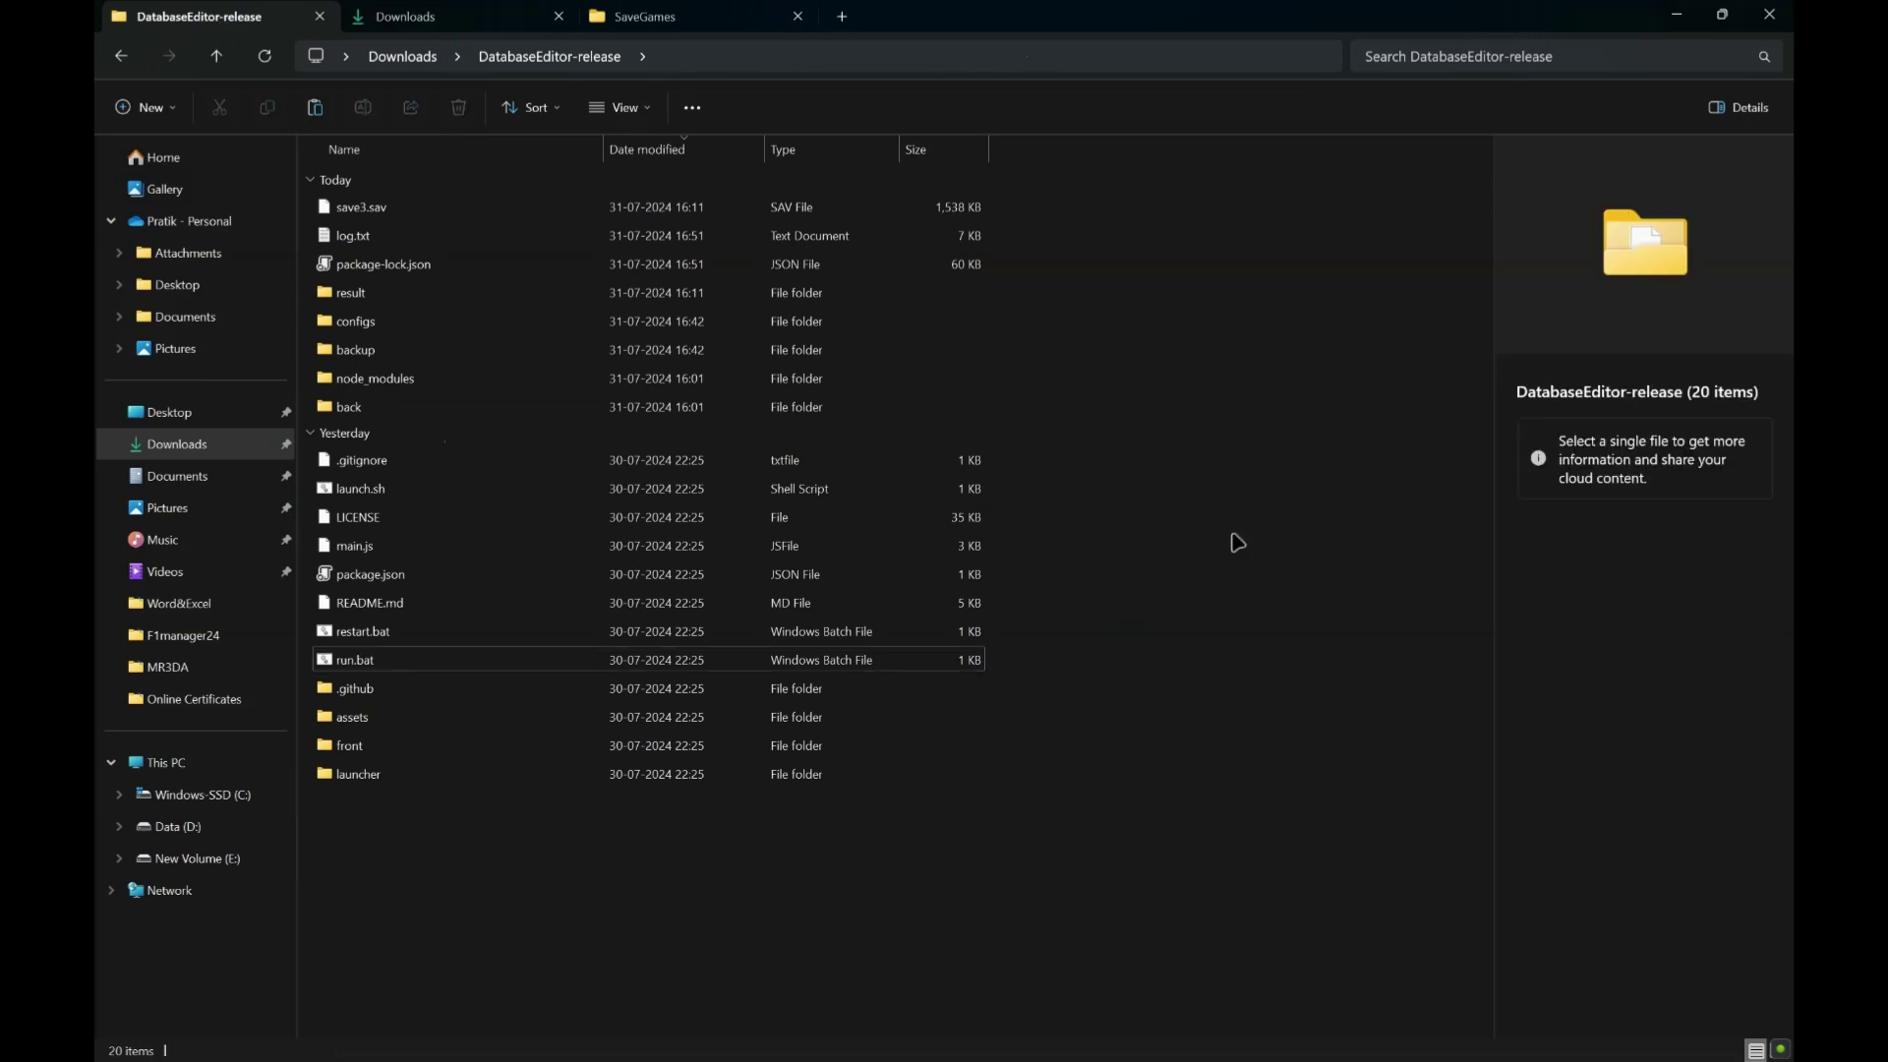
right_click(1237, 543)
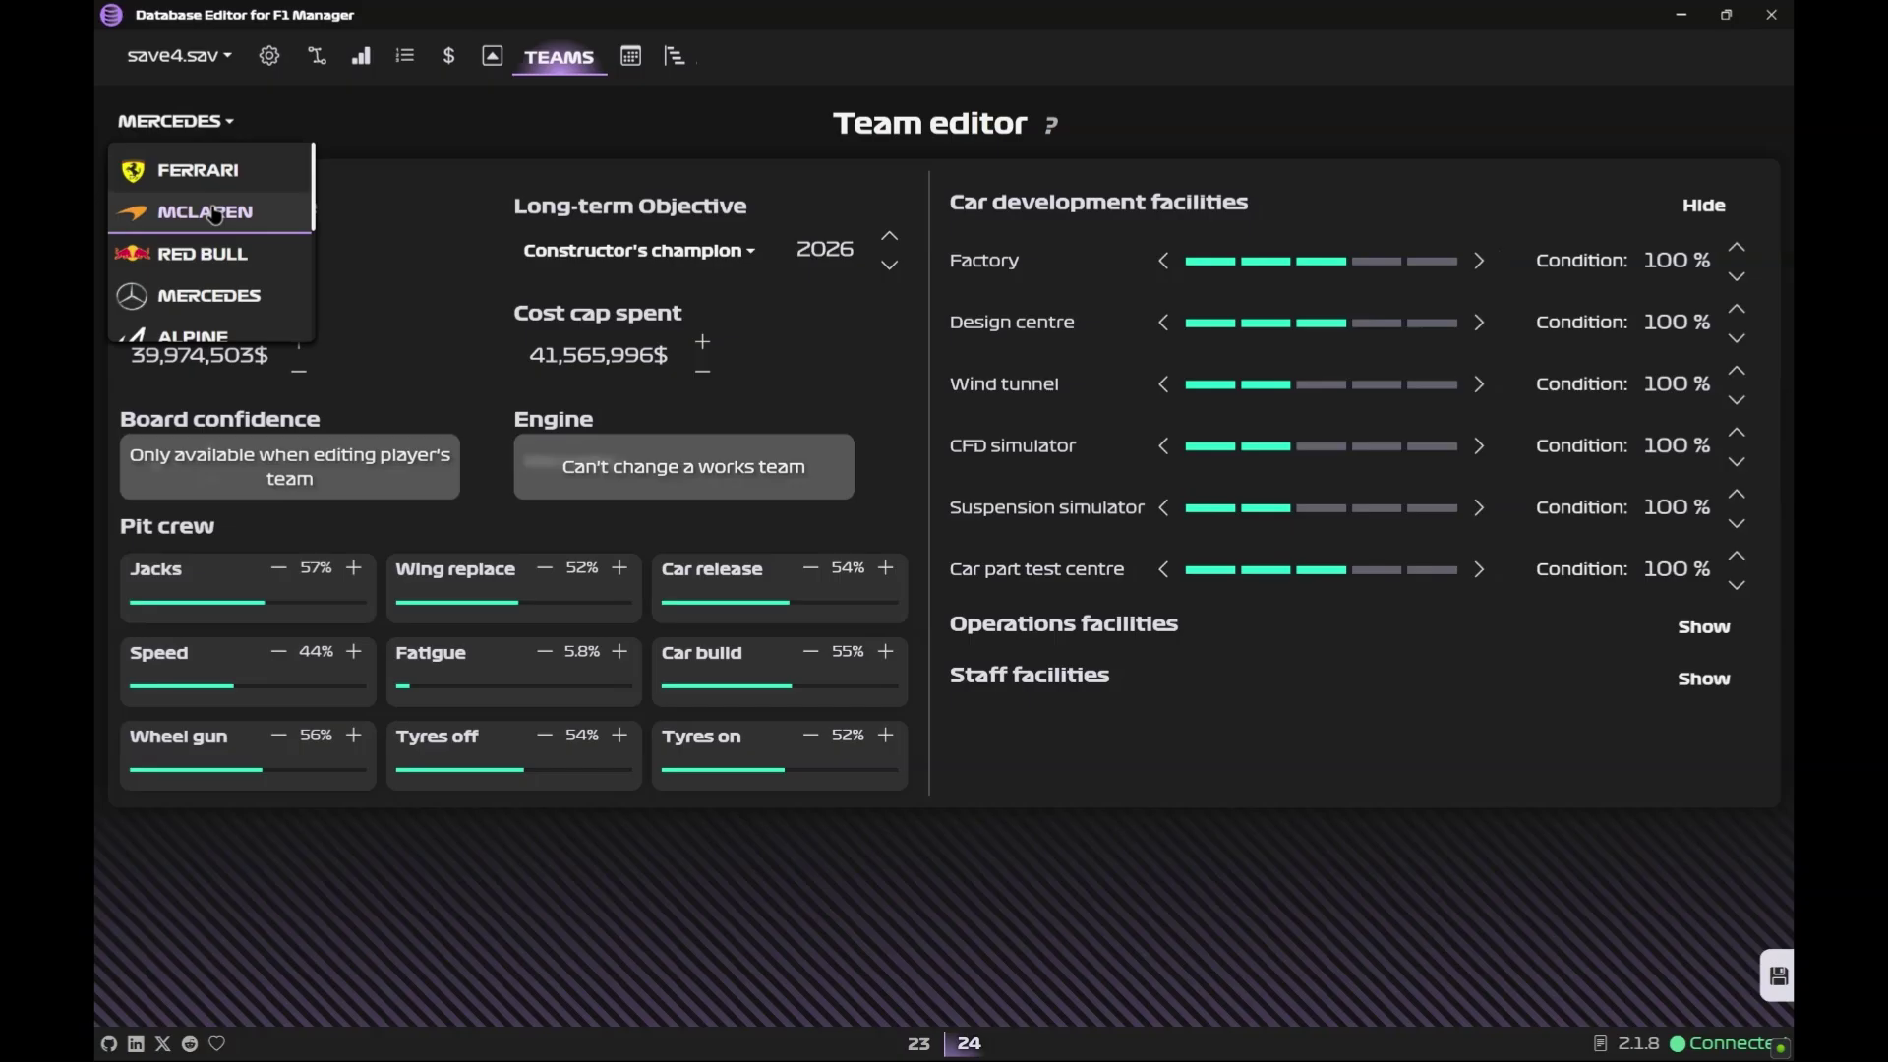
- Choose McLaren in the Team editor and raise all six car development facilities to the maximum five bars
left_click(211, 209)
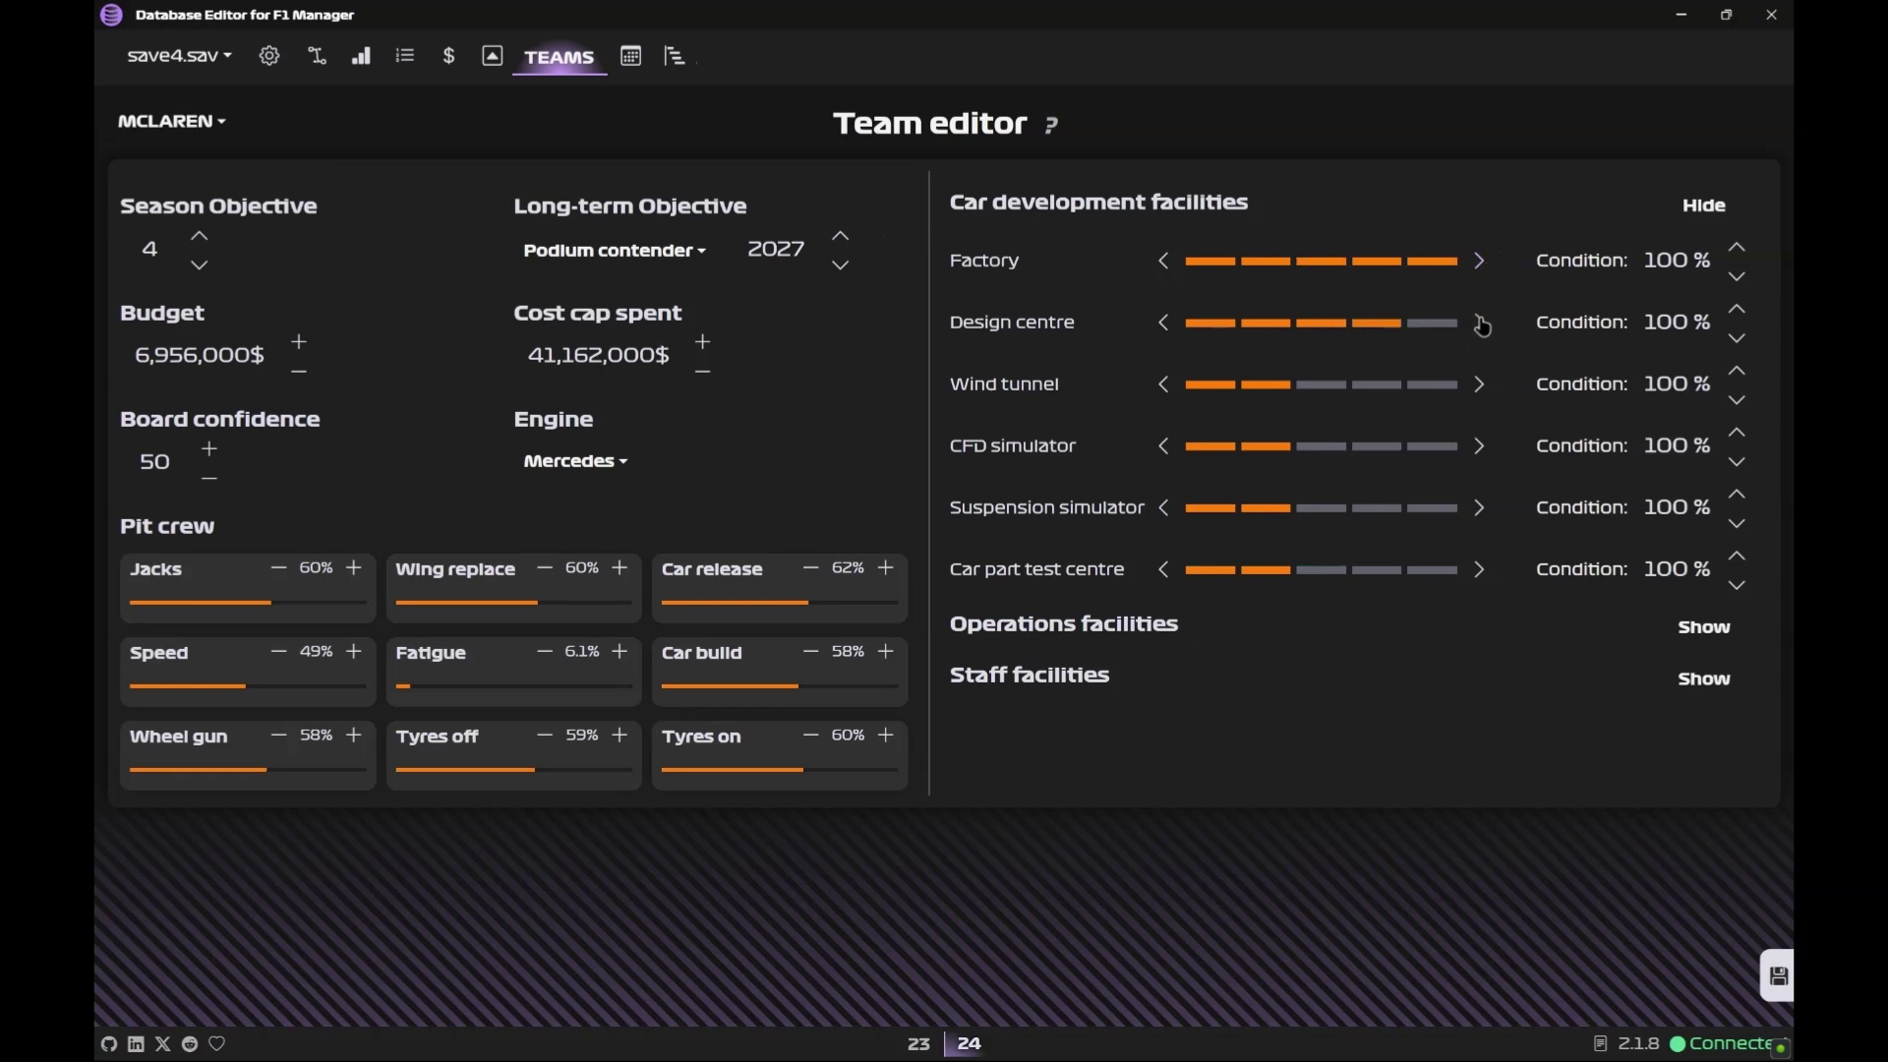
left_click(1480, 446)
left_click(1479, 447)
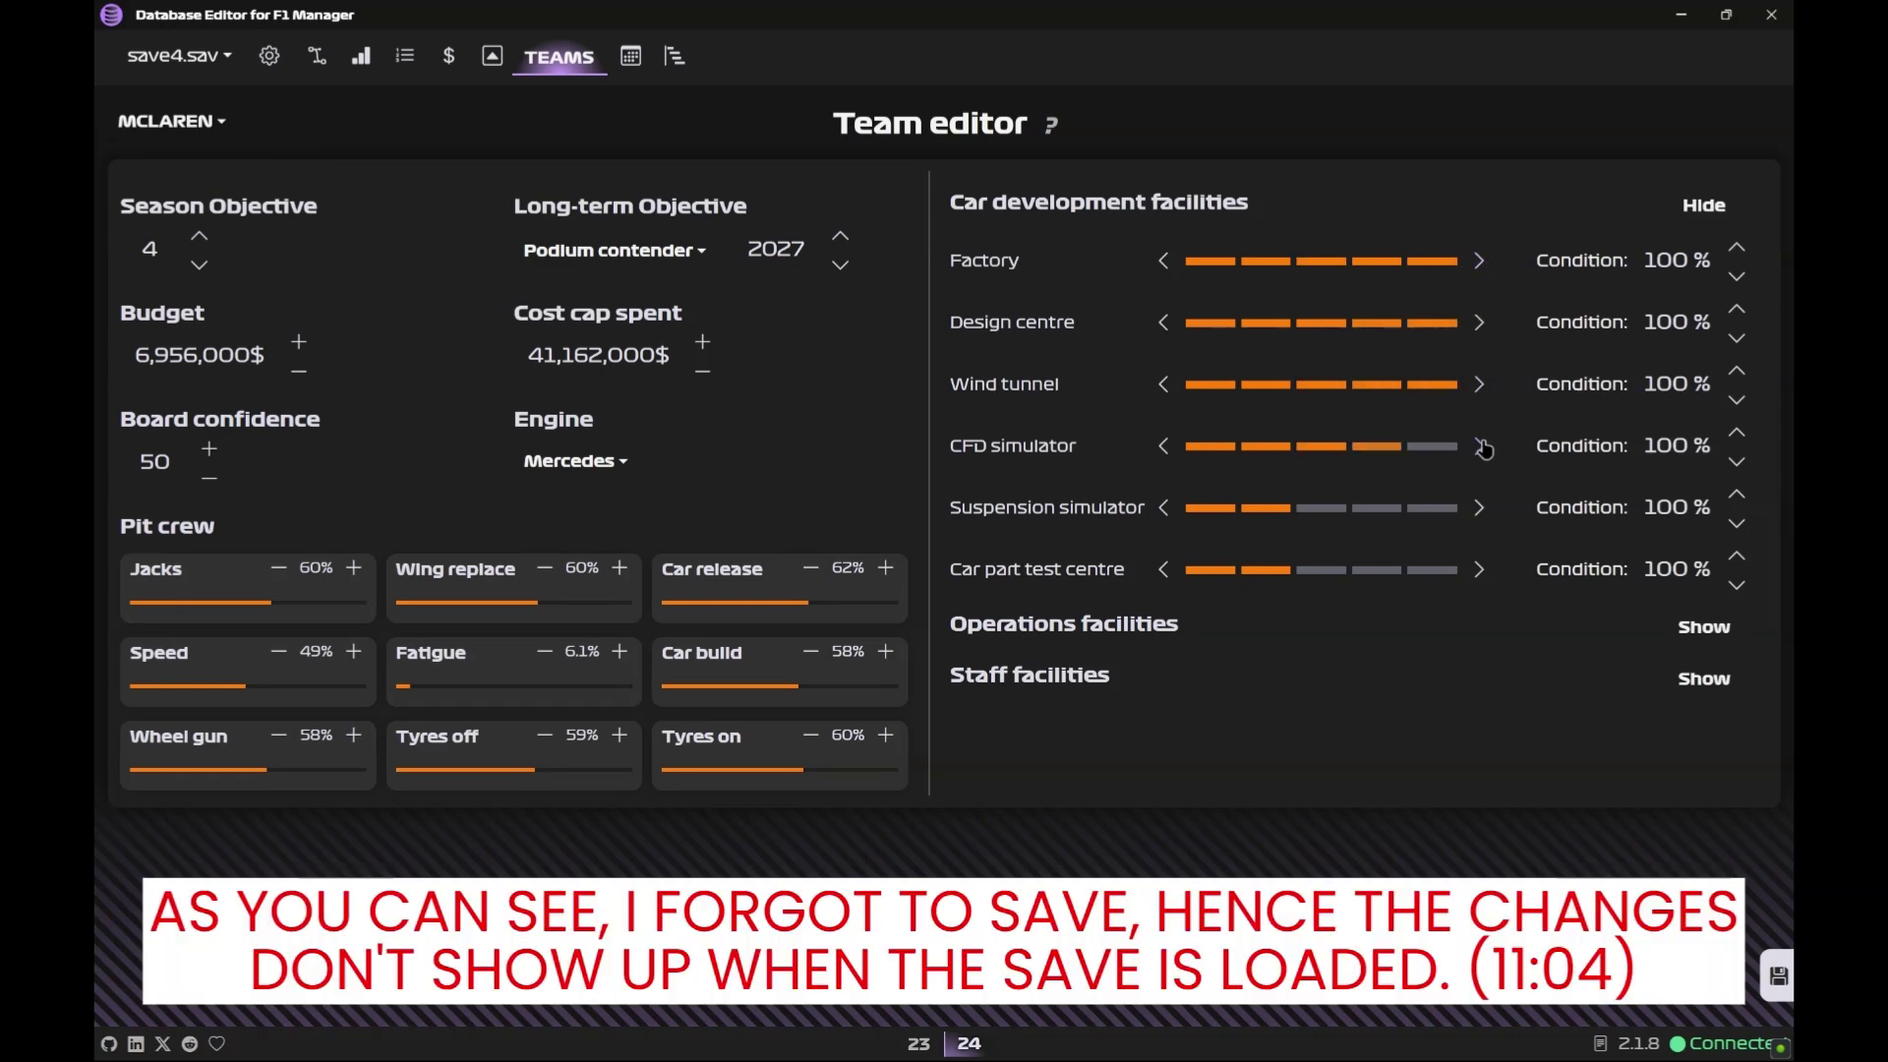
left_click(1480, 446)
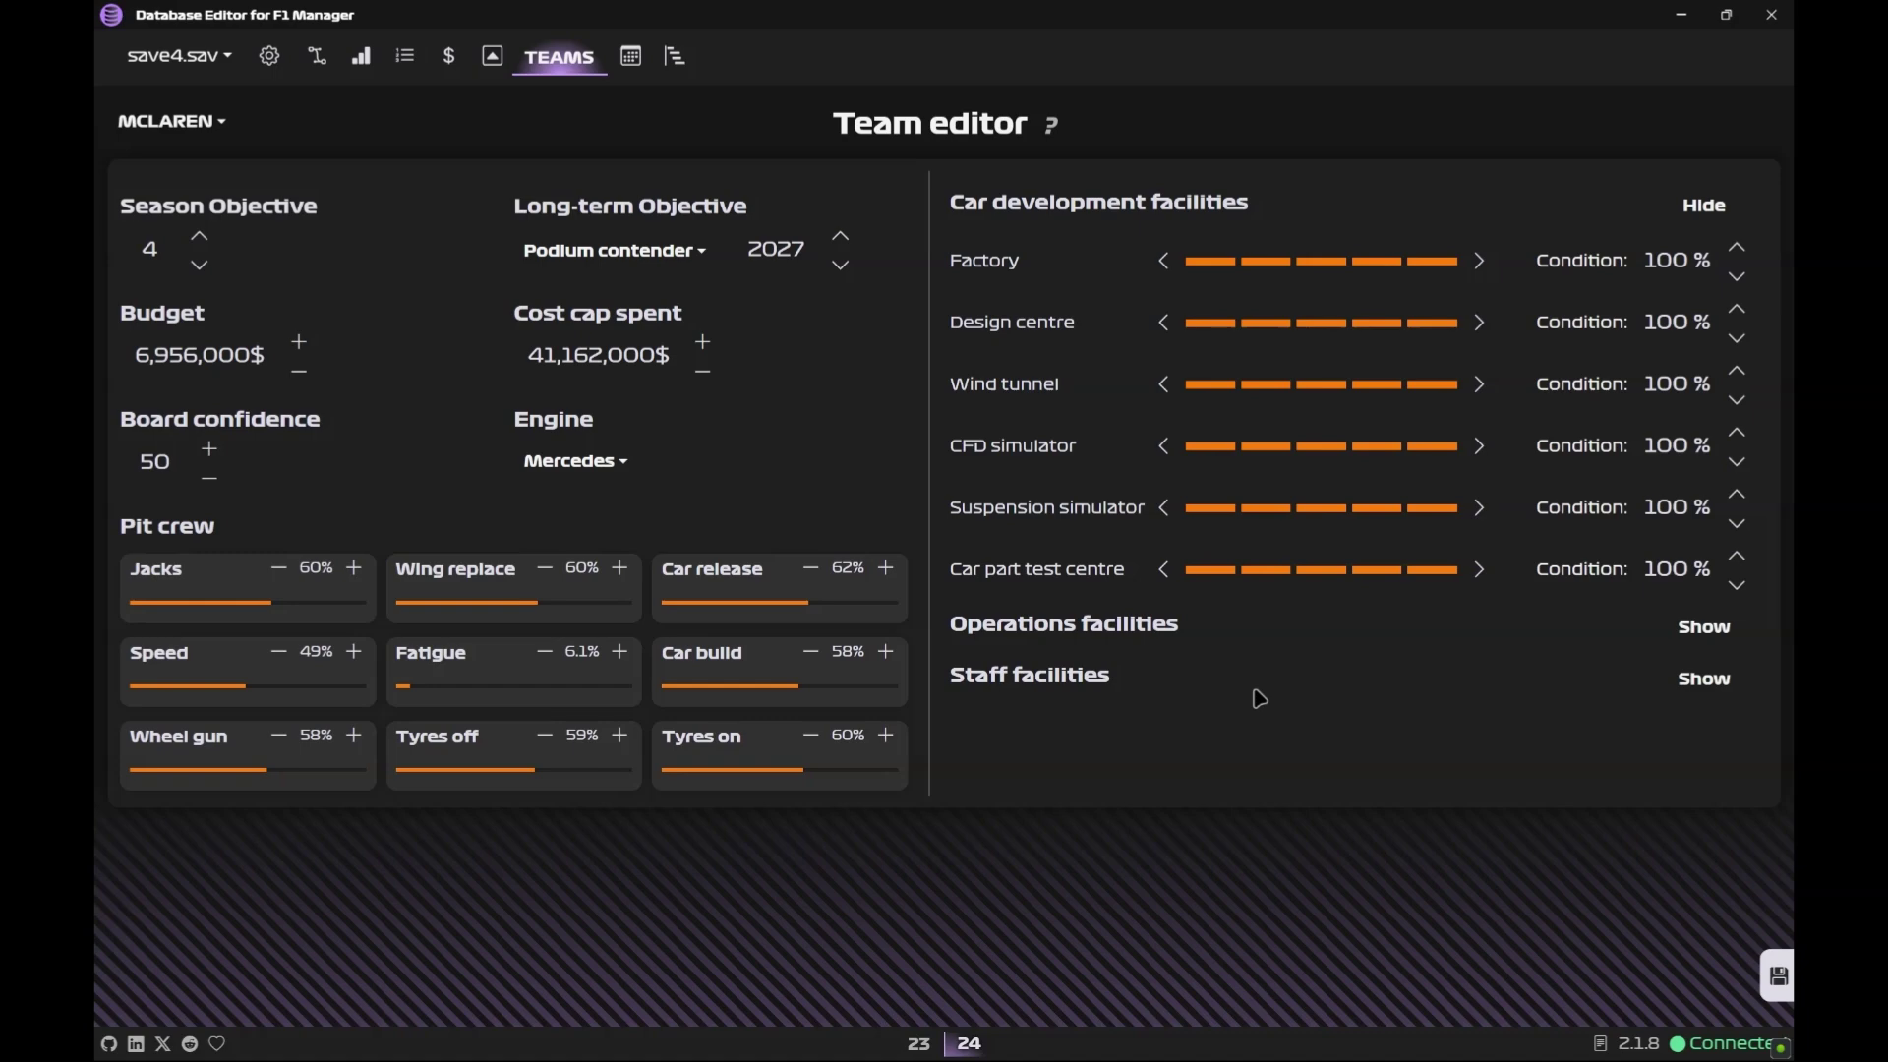
- Open the Attributes editor for Drivers and select Oscar Piastri
left_click(491, 56)
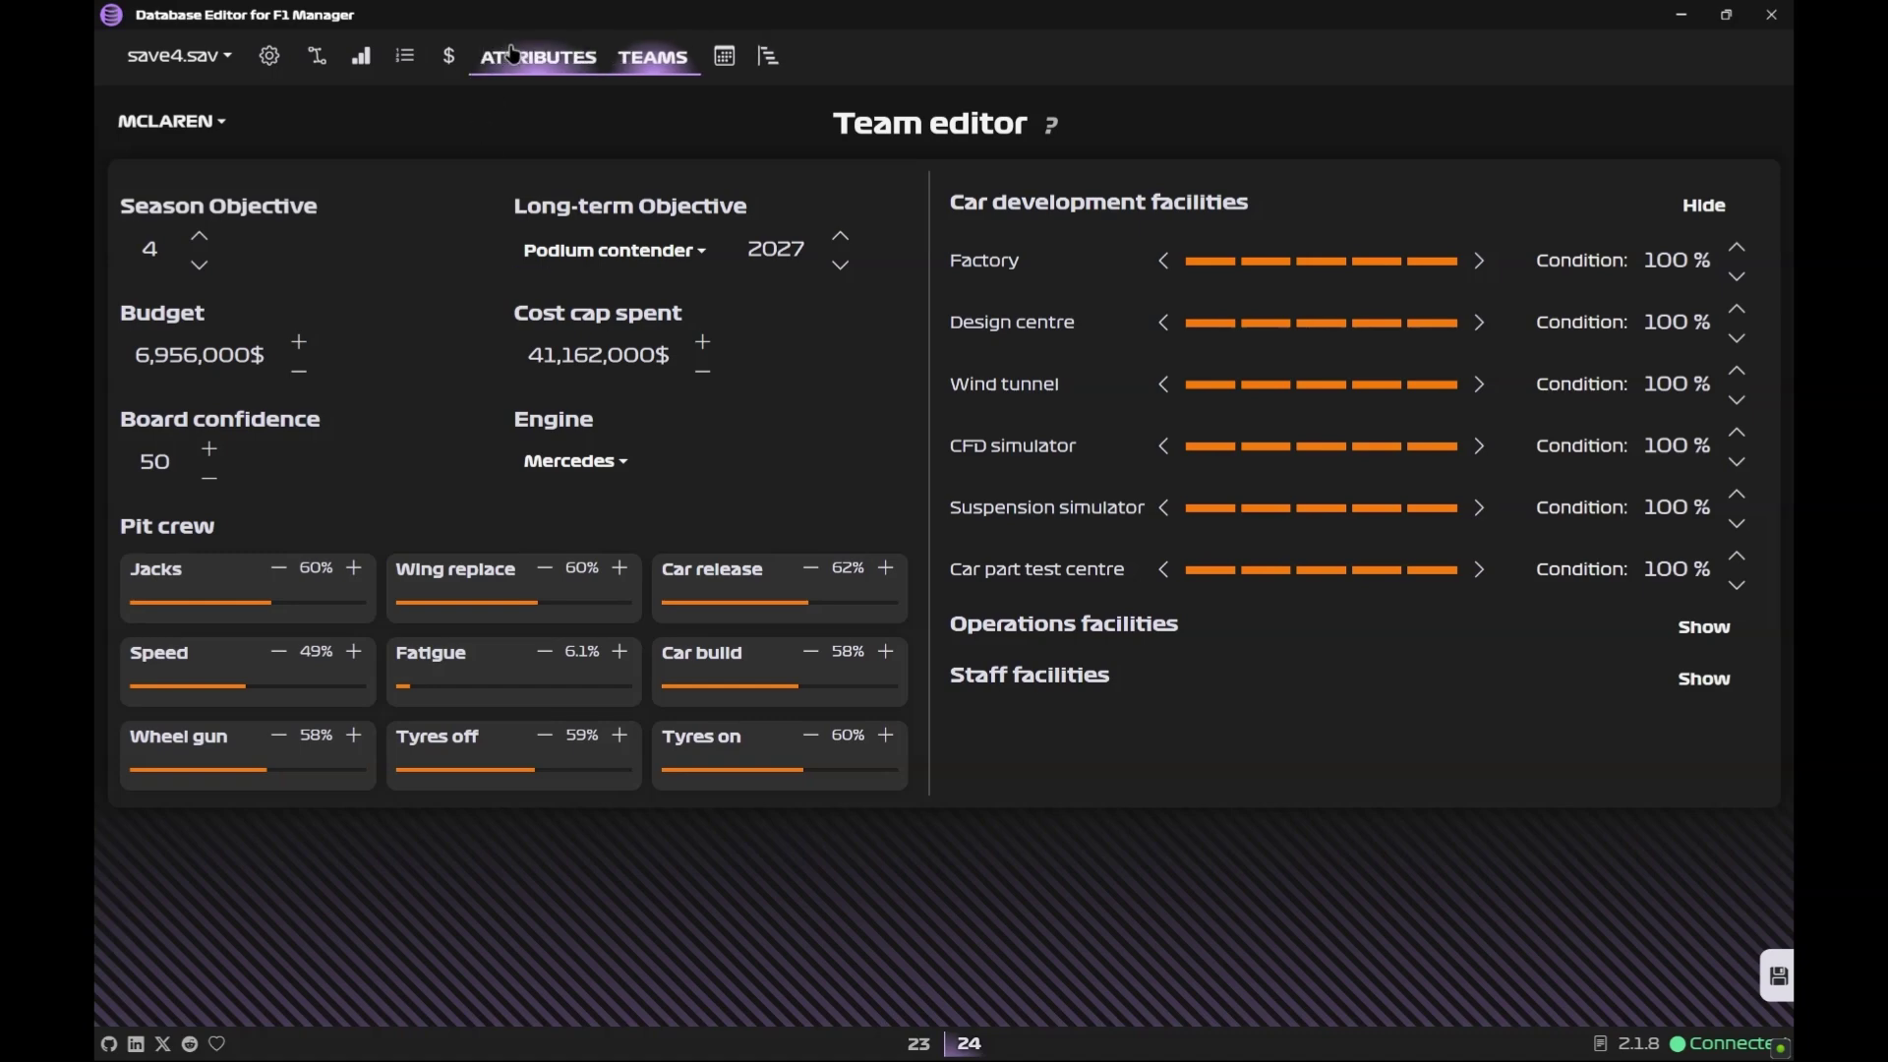
left_click(197, 122)
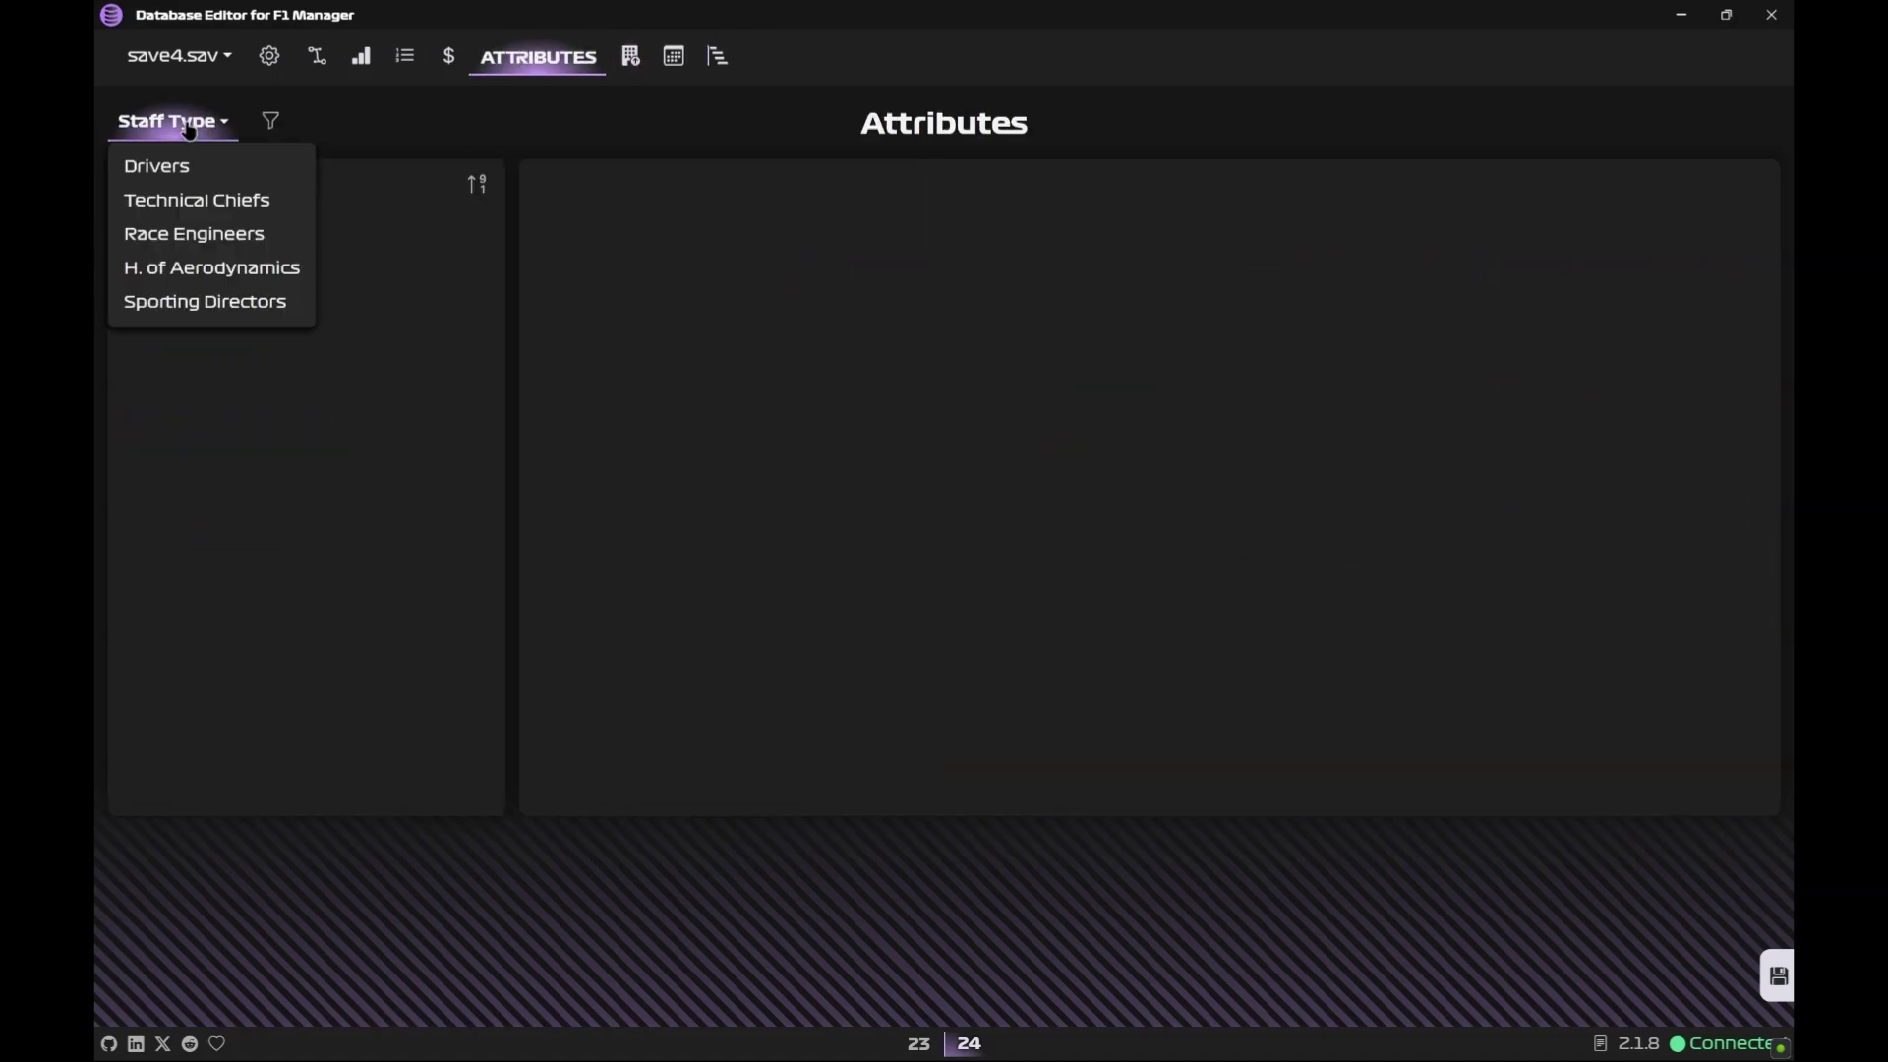
left_click(191, 167)
scroll(343, 599, "down", 4)
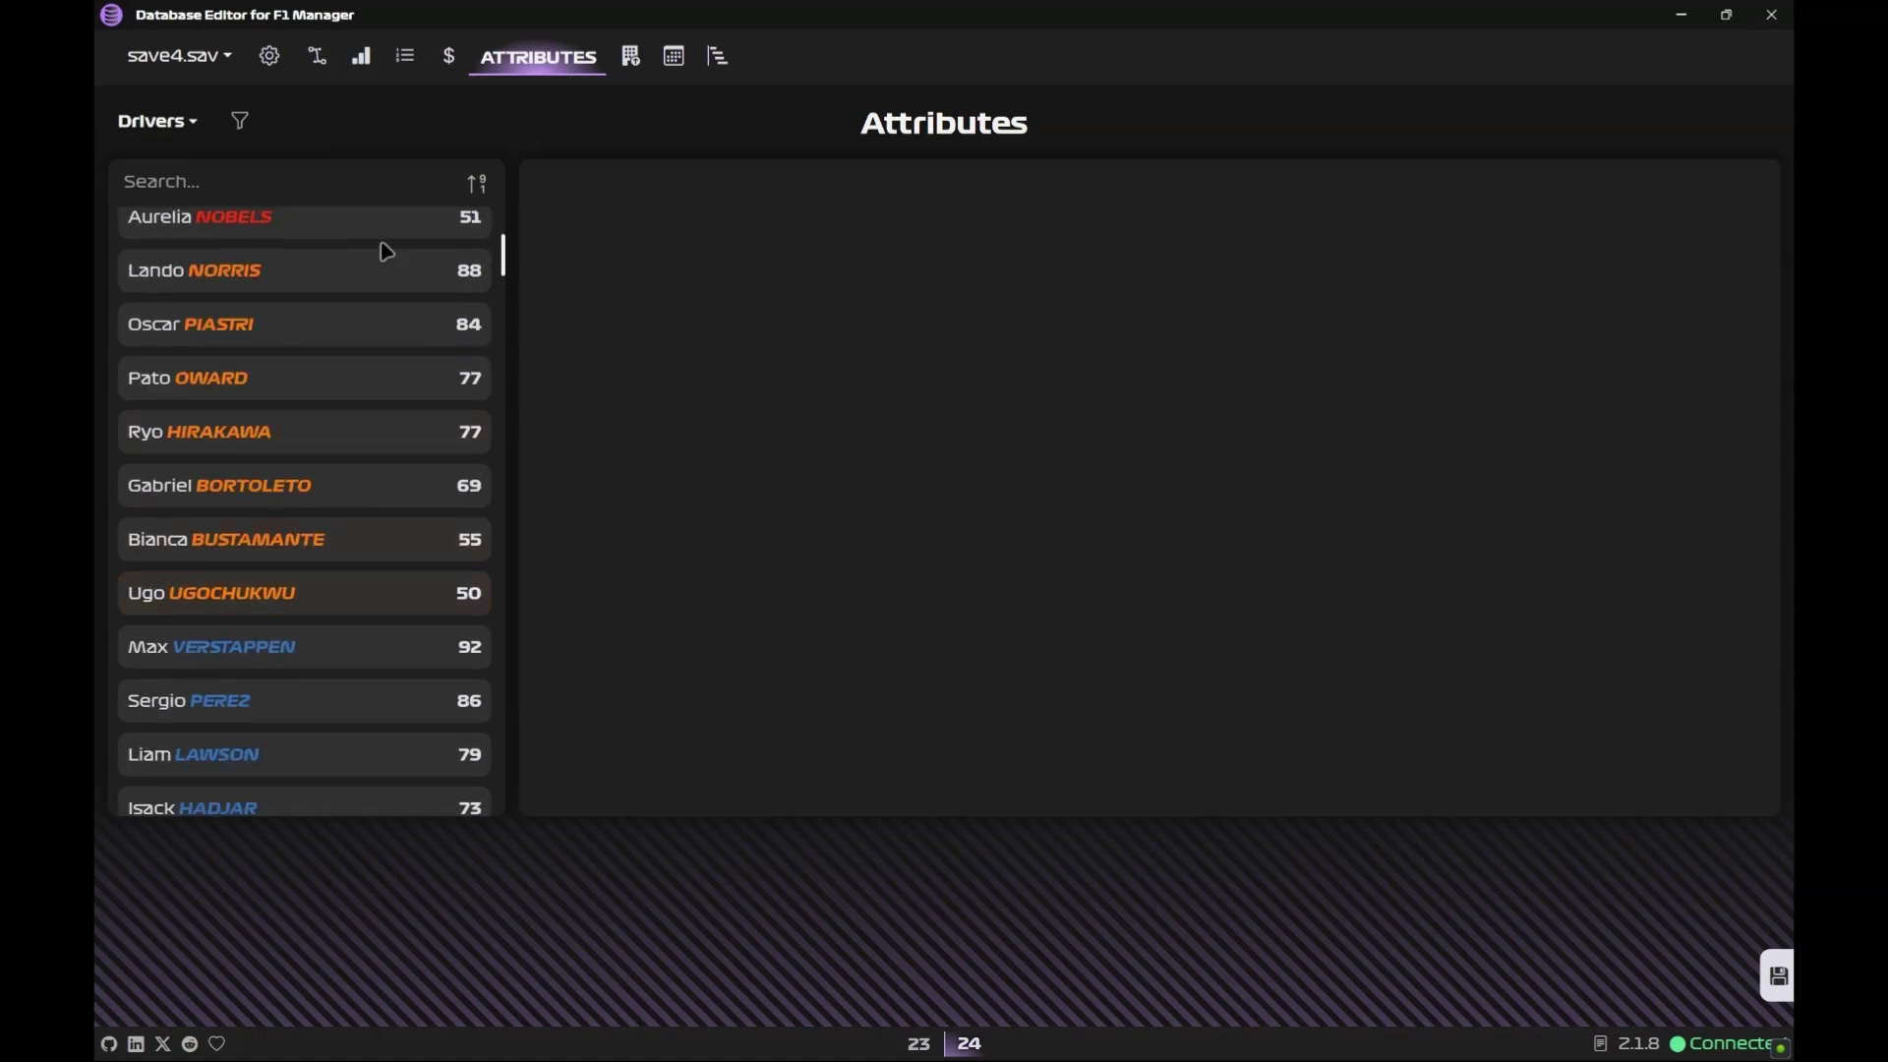
left_click(257, 329)
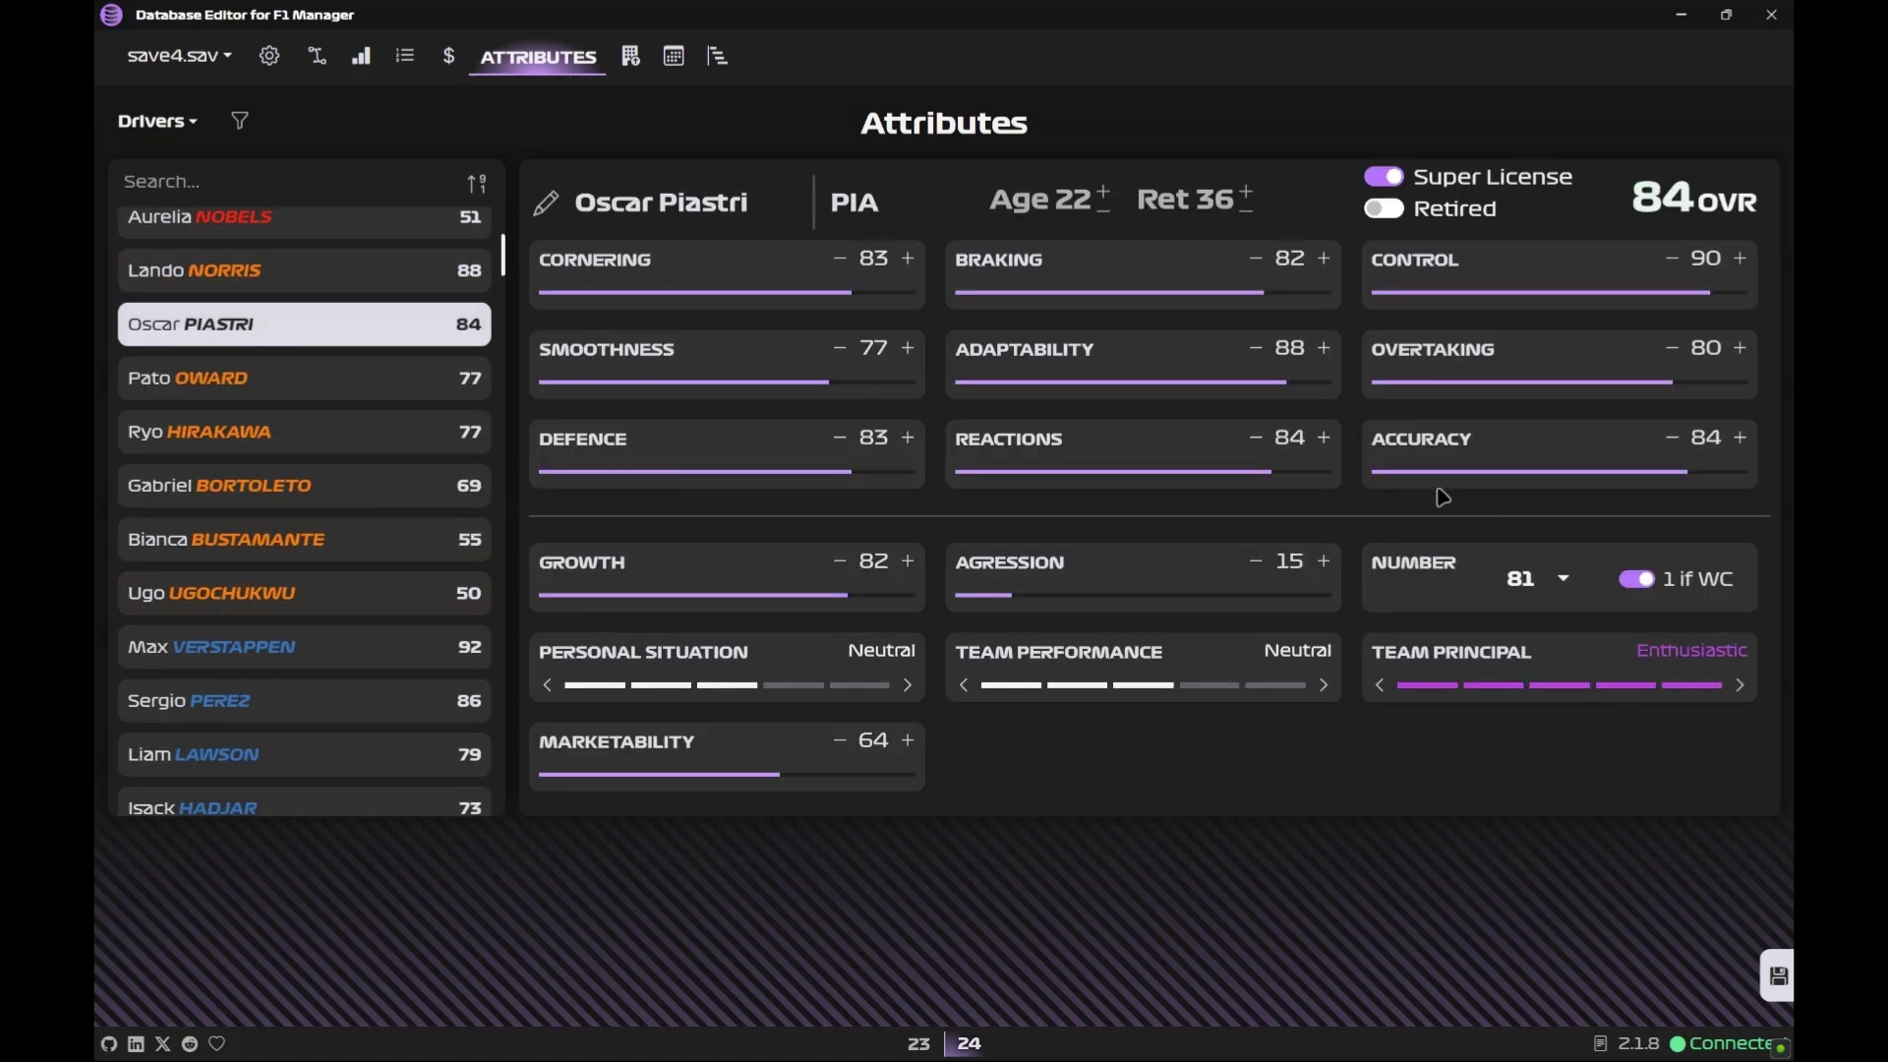
- Set Oscar Piastri's Smoothness to 90 and his Defence to 94
left_click(907, 350)
left_click(907, 349)
left_click(907, 350)
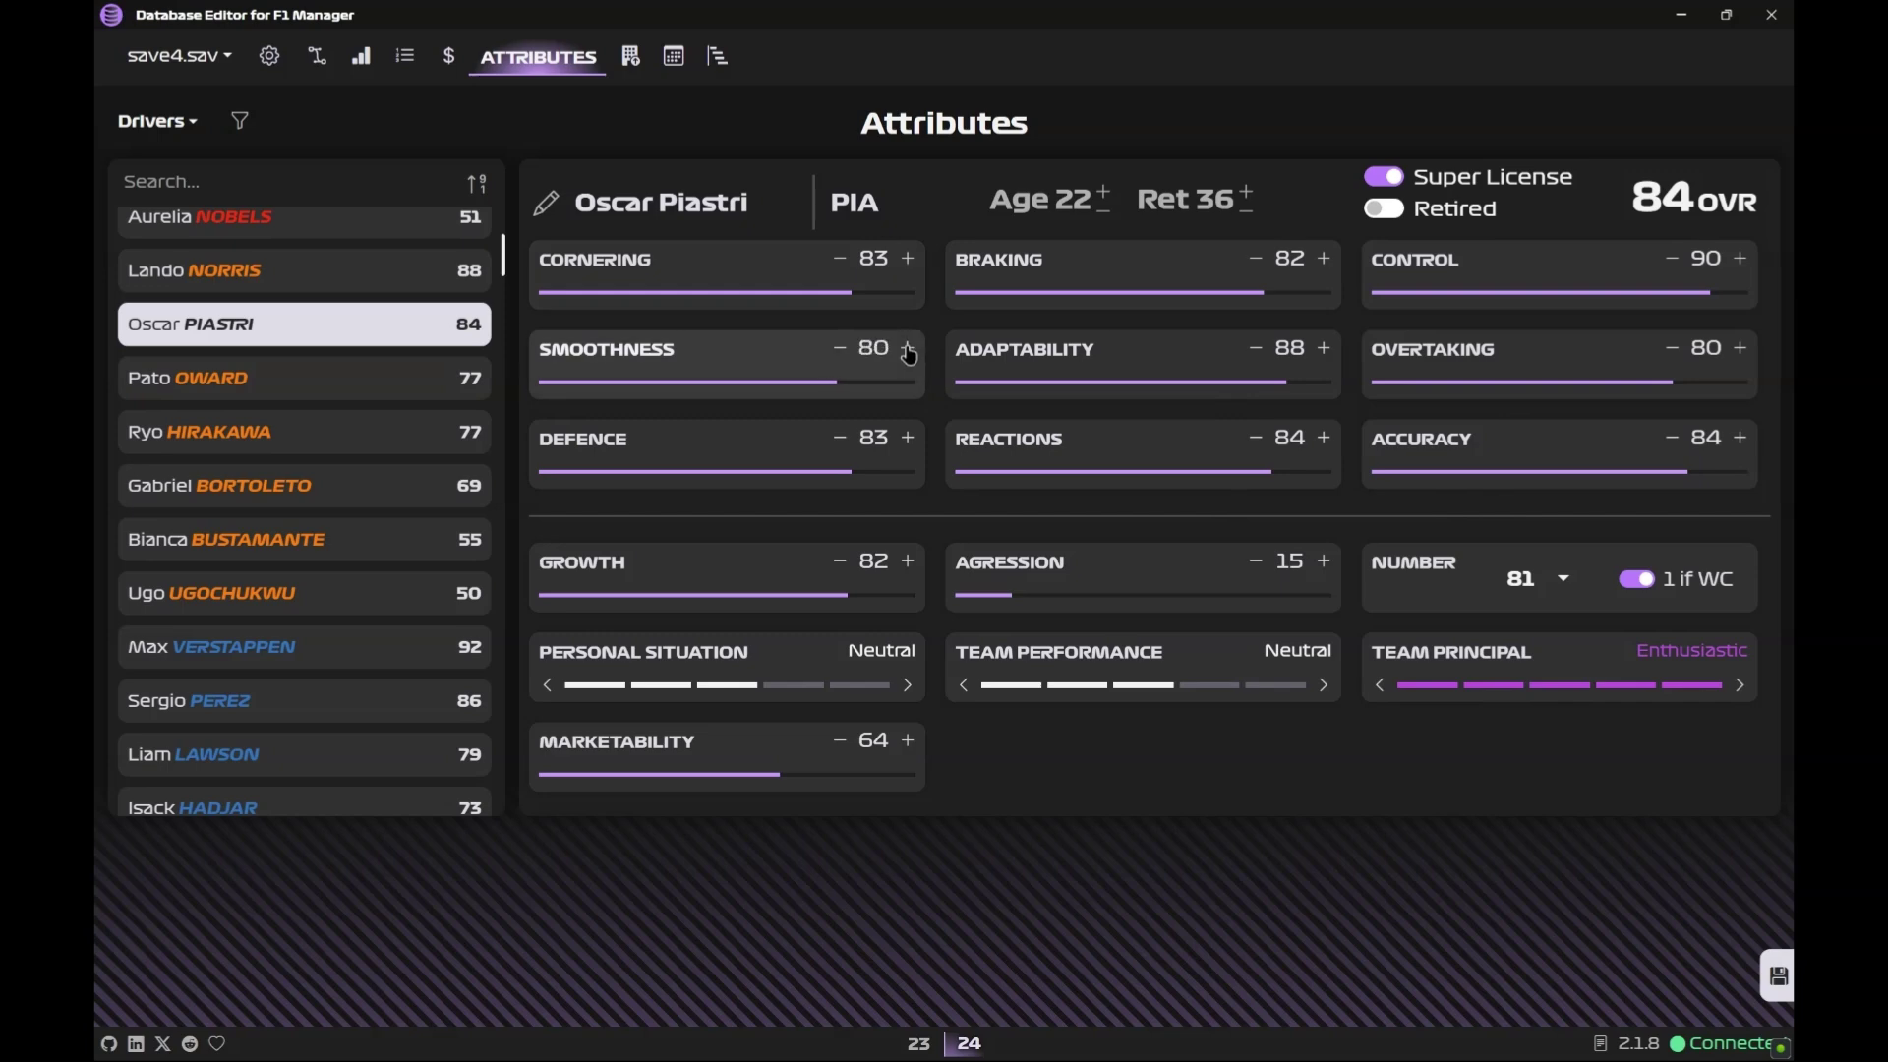
left_click(908, 350)
left_click(908, 350)
left_click(907, 350)
left_click(907, 350)
left_click(907, 350)
left_click(907, 350)
left_click(907, 350)
left_click(907, 438)
left_click(907, 439)
left_click(907, 439)
left_click(908, 438)
left_click(907, 439)
left_click(907, 438)
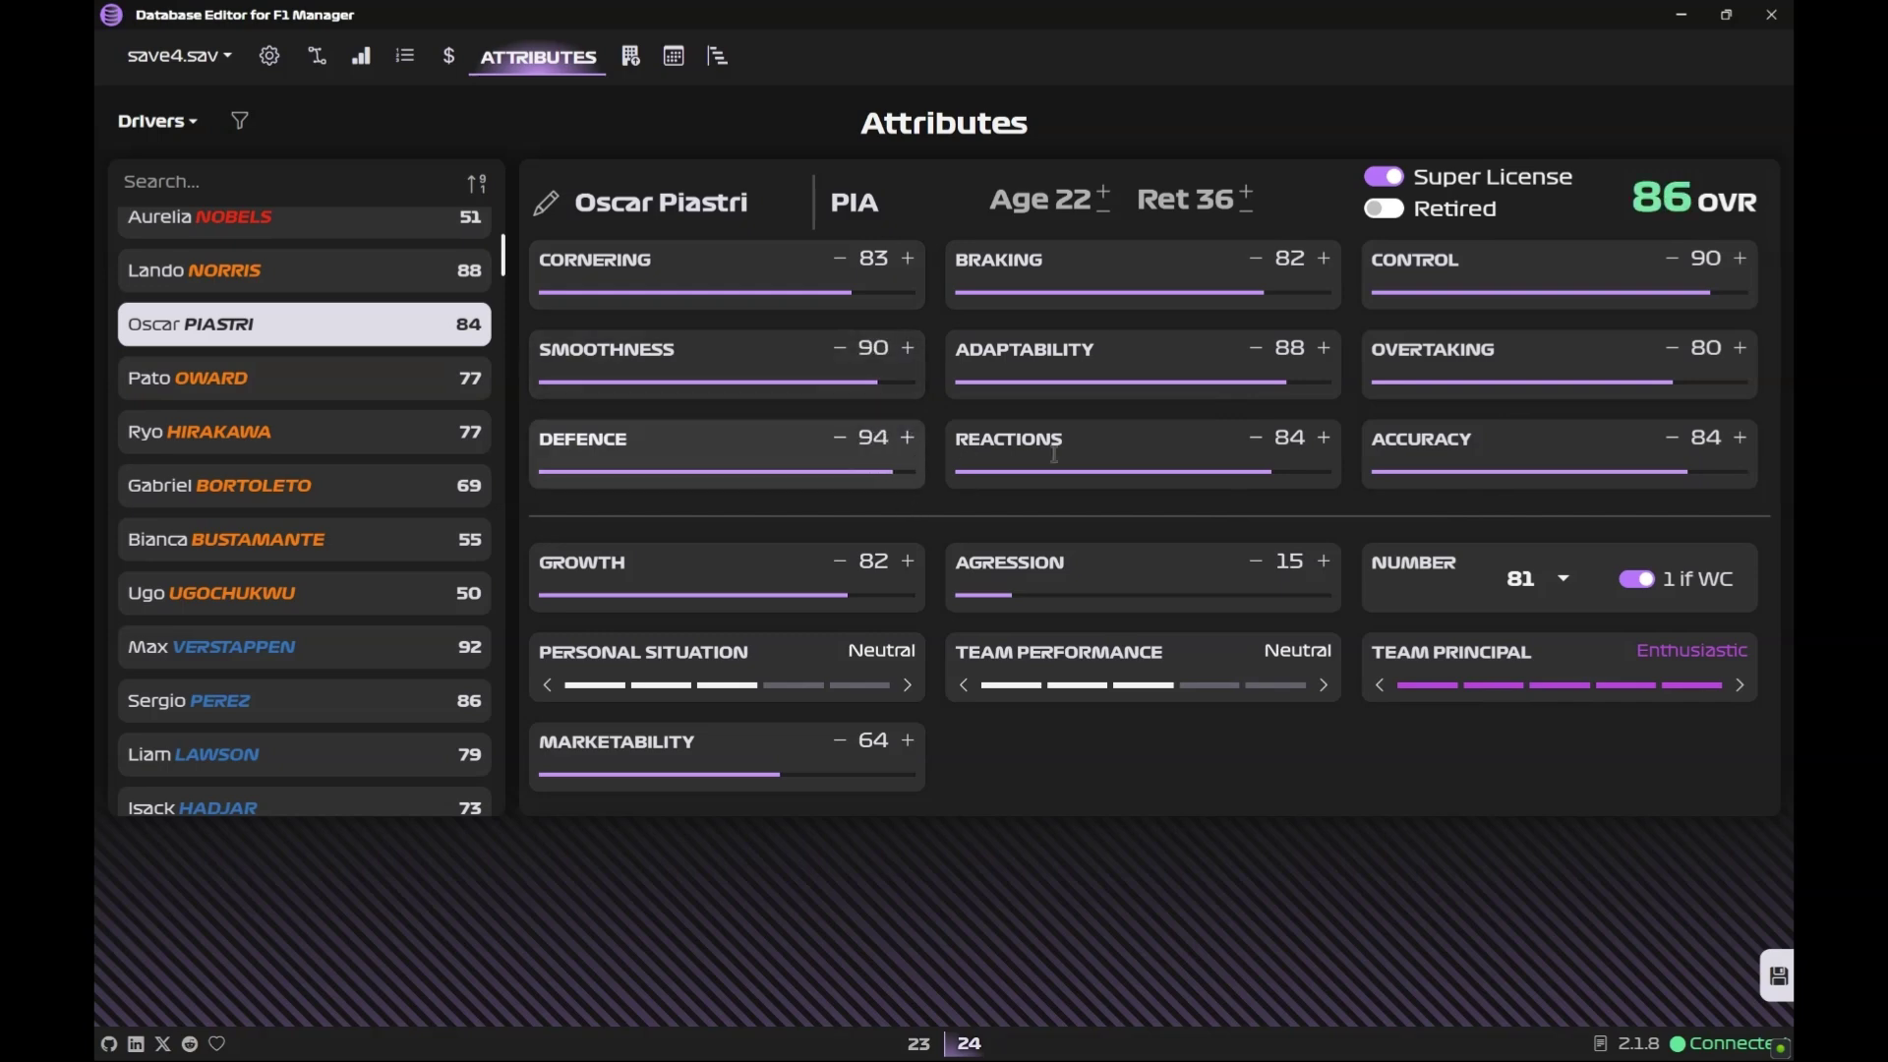
- Set Oscar Piastri's Reactions to 94 and his Adaptability to 98
left_click(1324, 439)
left_click(1325, 438)
left_click(1324, 439)
left_click(1324, 438)
left_click(1326, 438)
left_click(1325, 349)
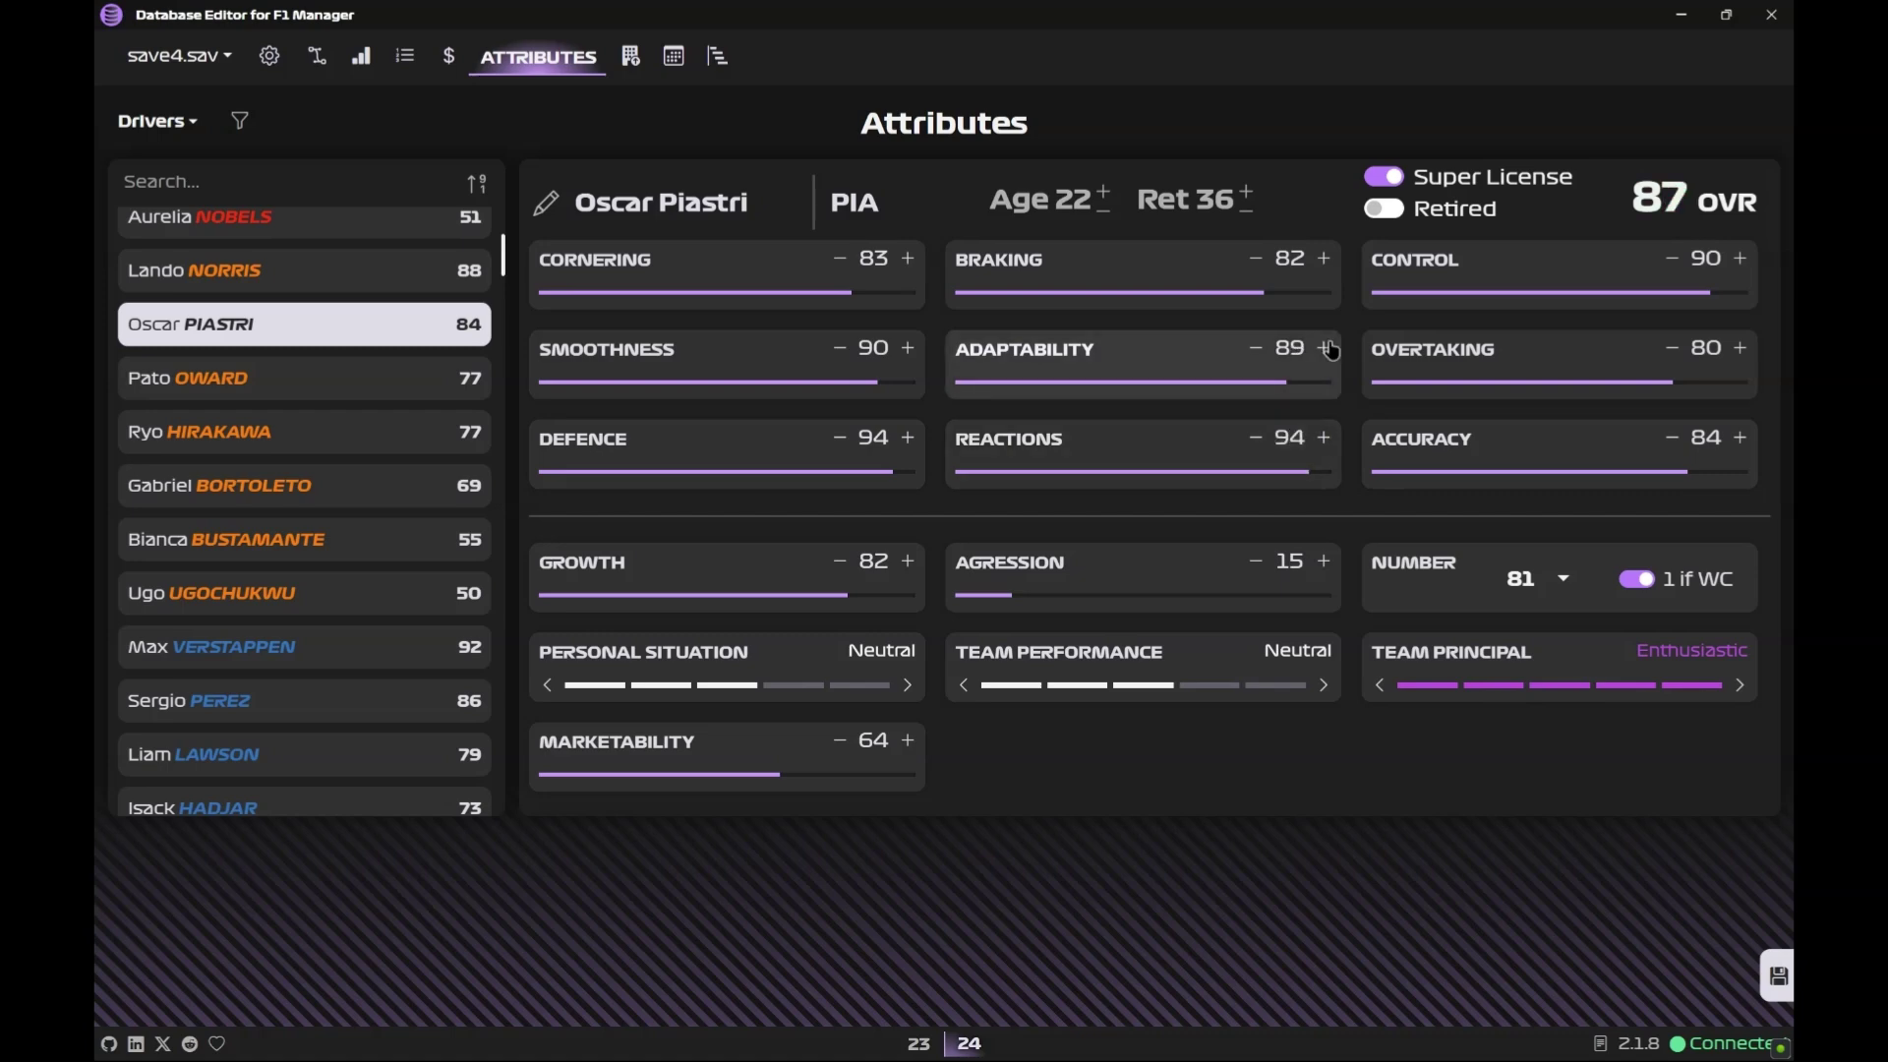
- Set Oscar Piastri's Braking to 91 and his Control to 96
left_click(1324, 258)
left_click(1324, 259)
left_click(1325, 259)
left_click(1324, 258)
left_click(1324, 258)
left_click(1324, 258)
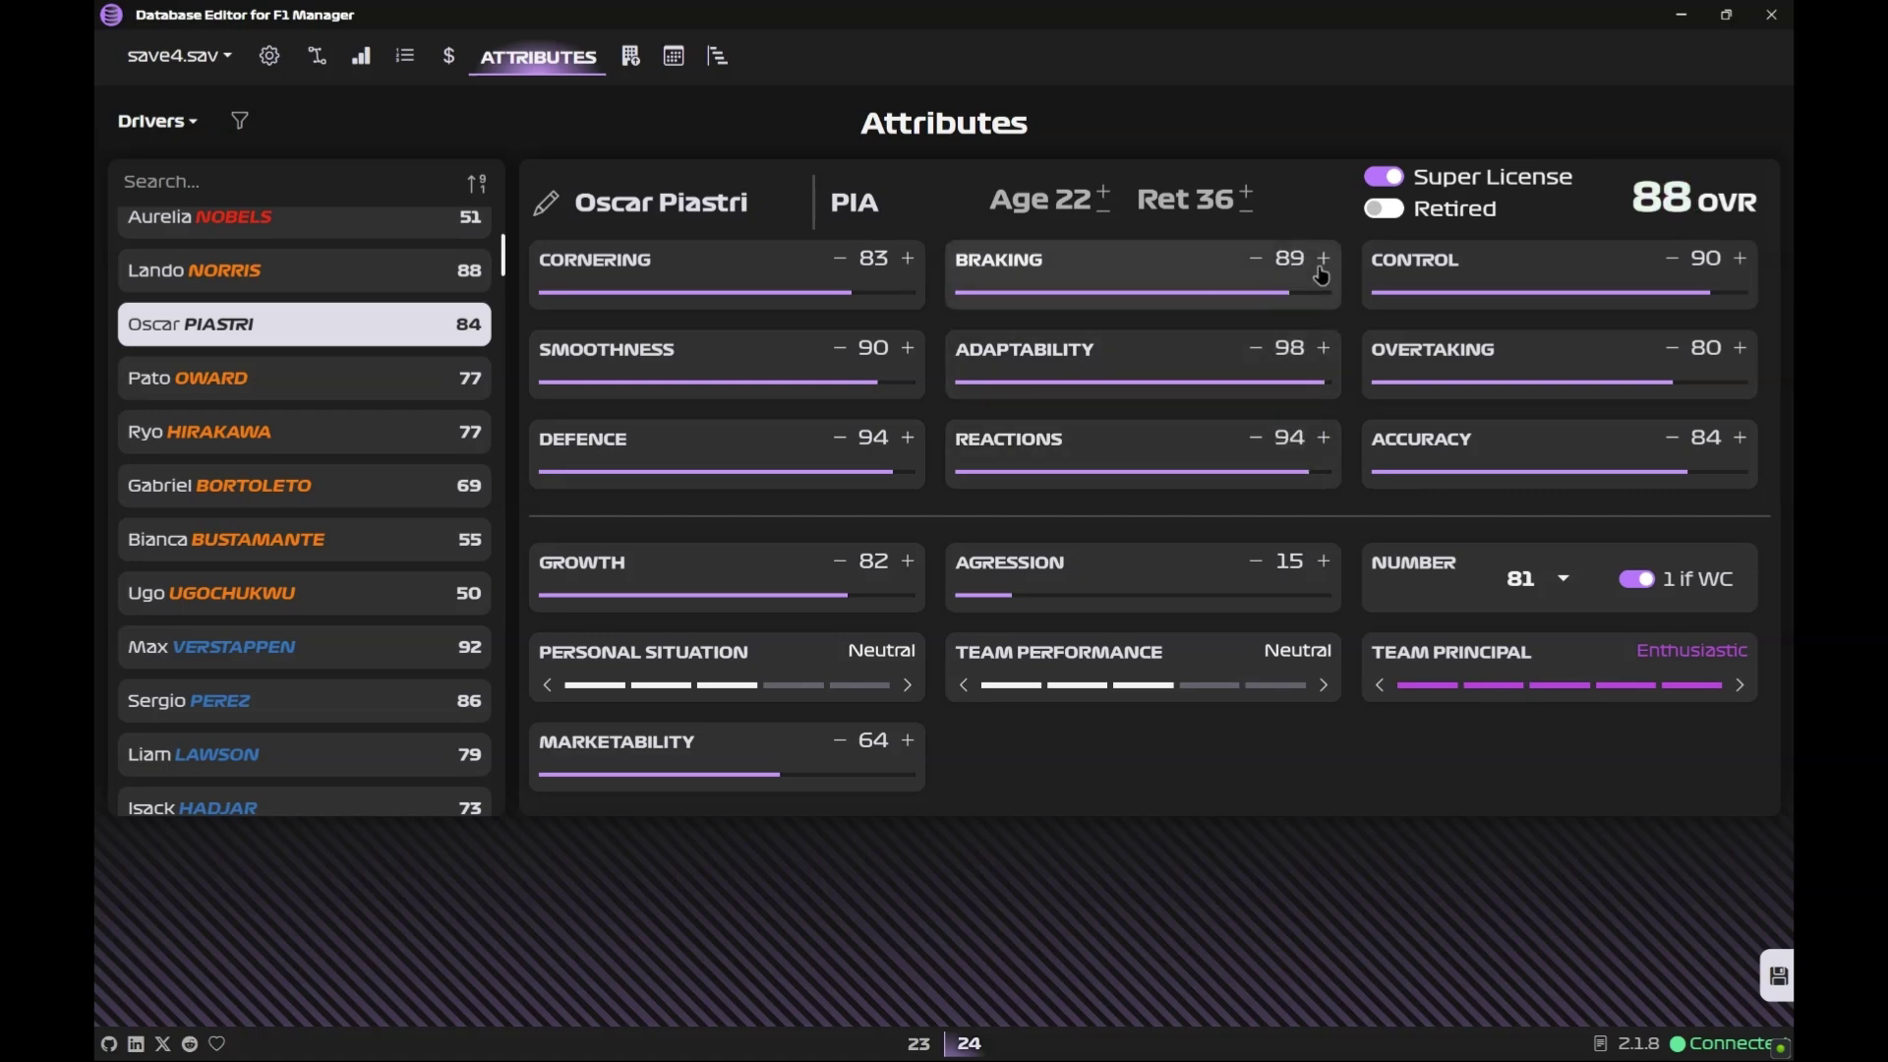
left_click(1325, 258)
left_click(1324, 258)
left_click(1740, 259)
left_click(1740, 259)
left_click(1740, 260)
- Set Oscar Piastri's Overtaking to 91 and his Accuracy to 94
left_click(1739, 349)
left_click(1740, 349)
left_click(1739, 349)
left_click(1739, 349)
left_click(1739, 349)
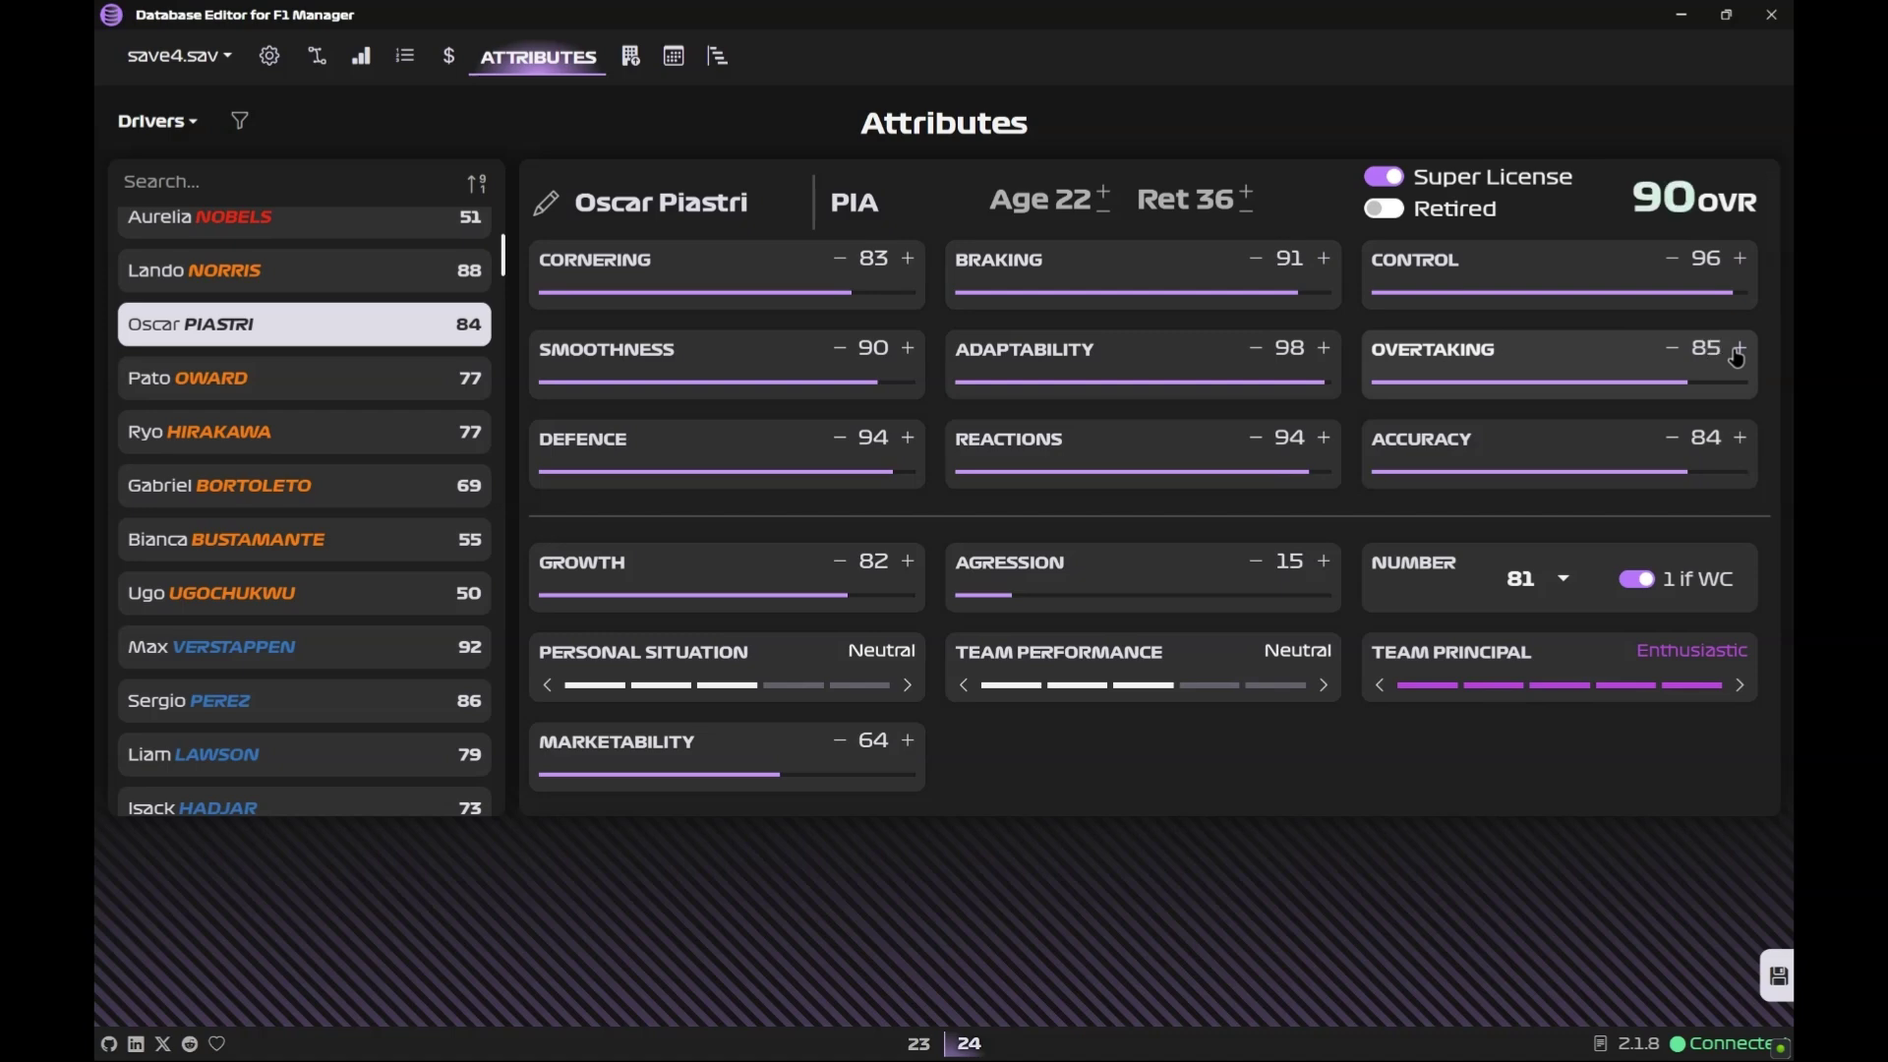
left_click(1739, 349)
left_click(1739, 439)
left_click(1739, 439)
left_click(1740, 438)
left_click(1739, 439)
left_click(1739, 438)
left_click(1739, 439)
left_click(1739, 438)
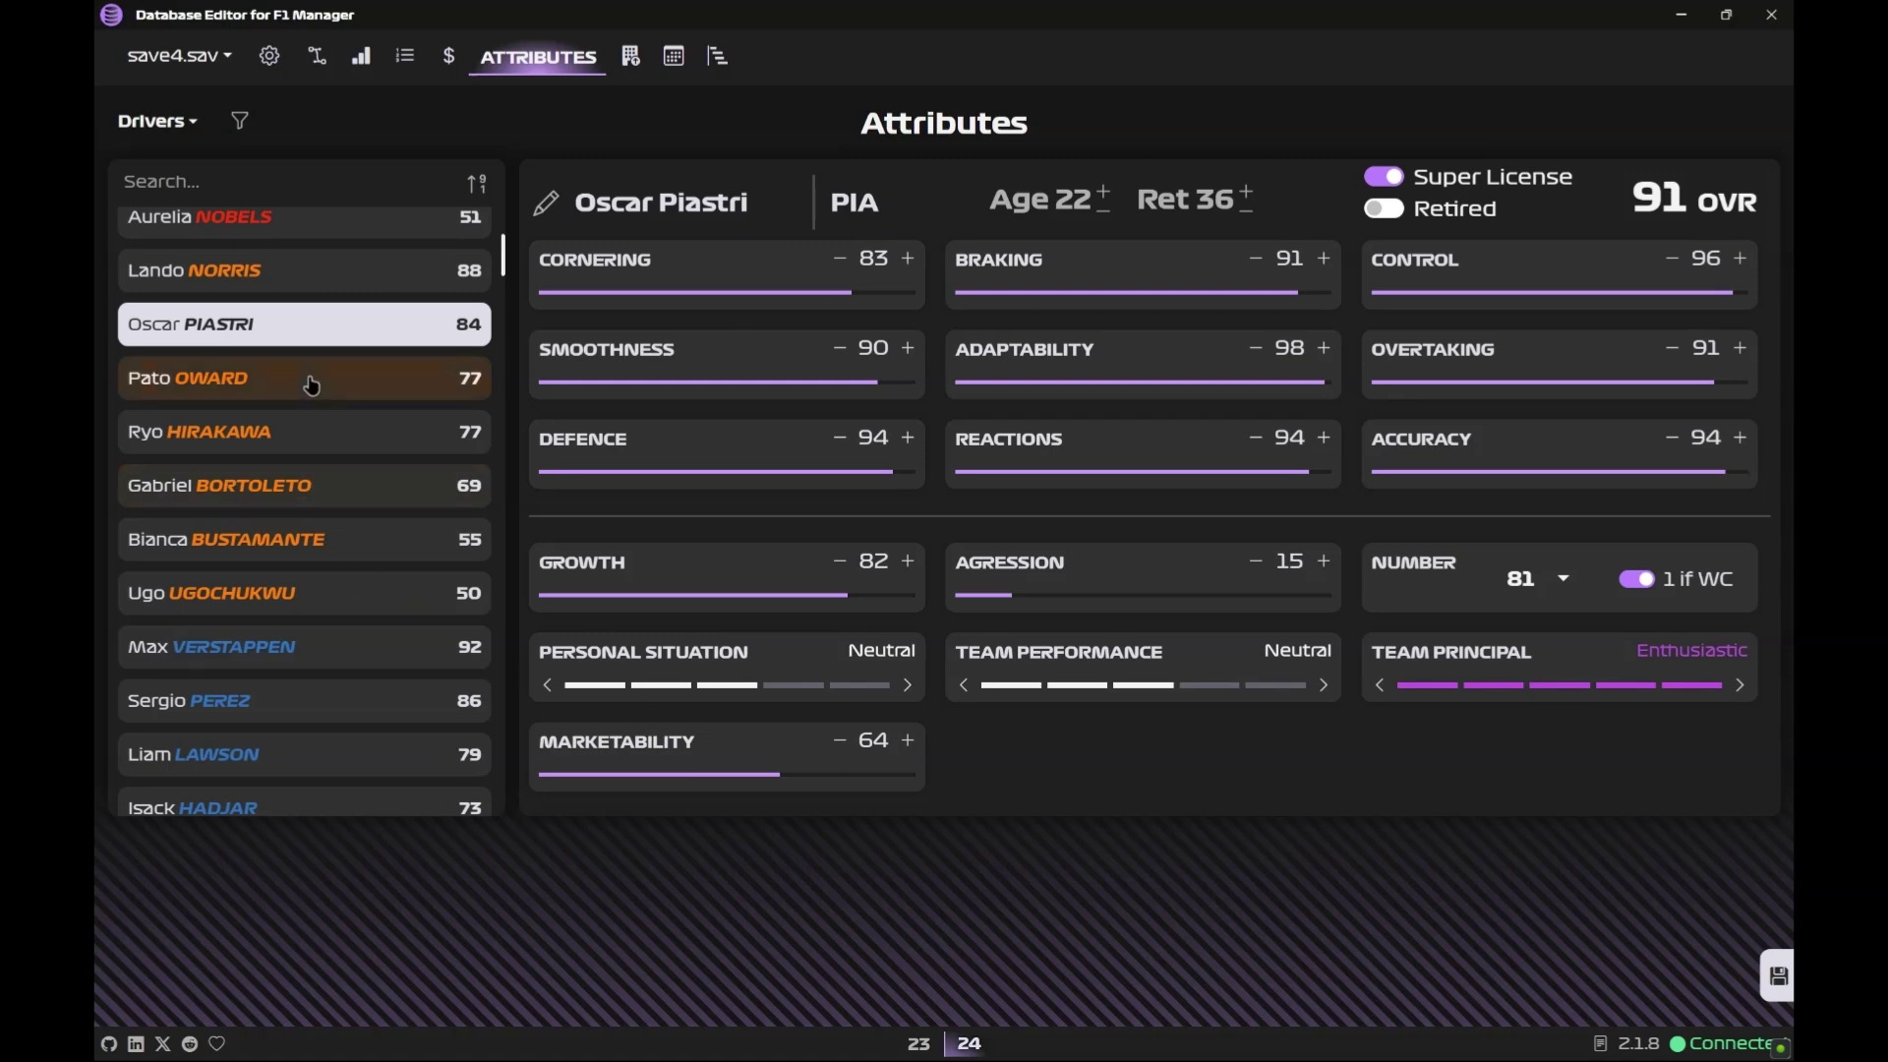
- Set Oscar Piastri's Cornering to 90 and save his attribute changes
left_click(907, 259)
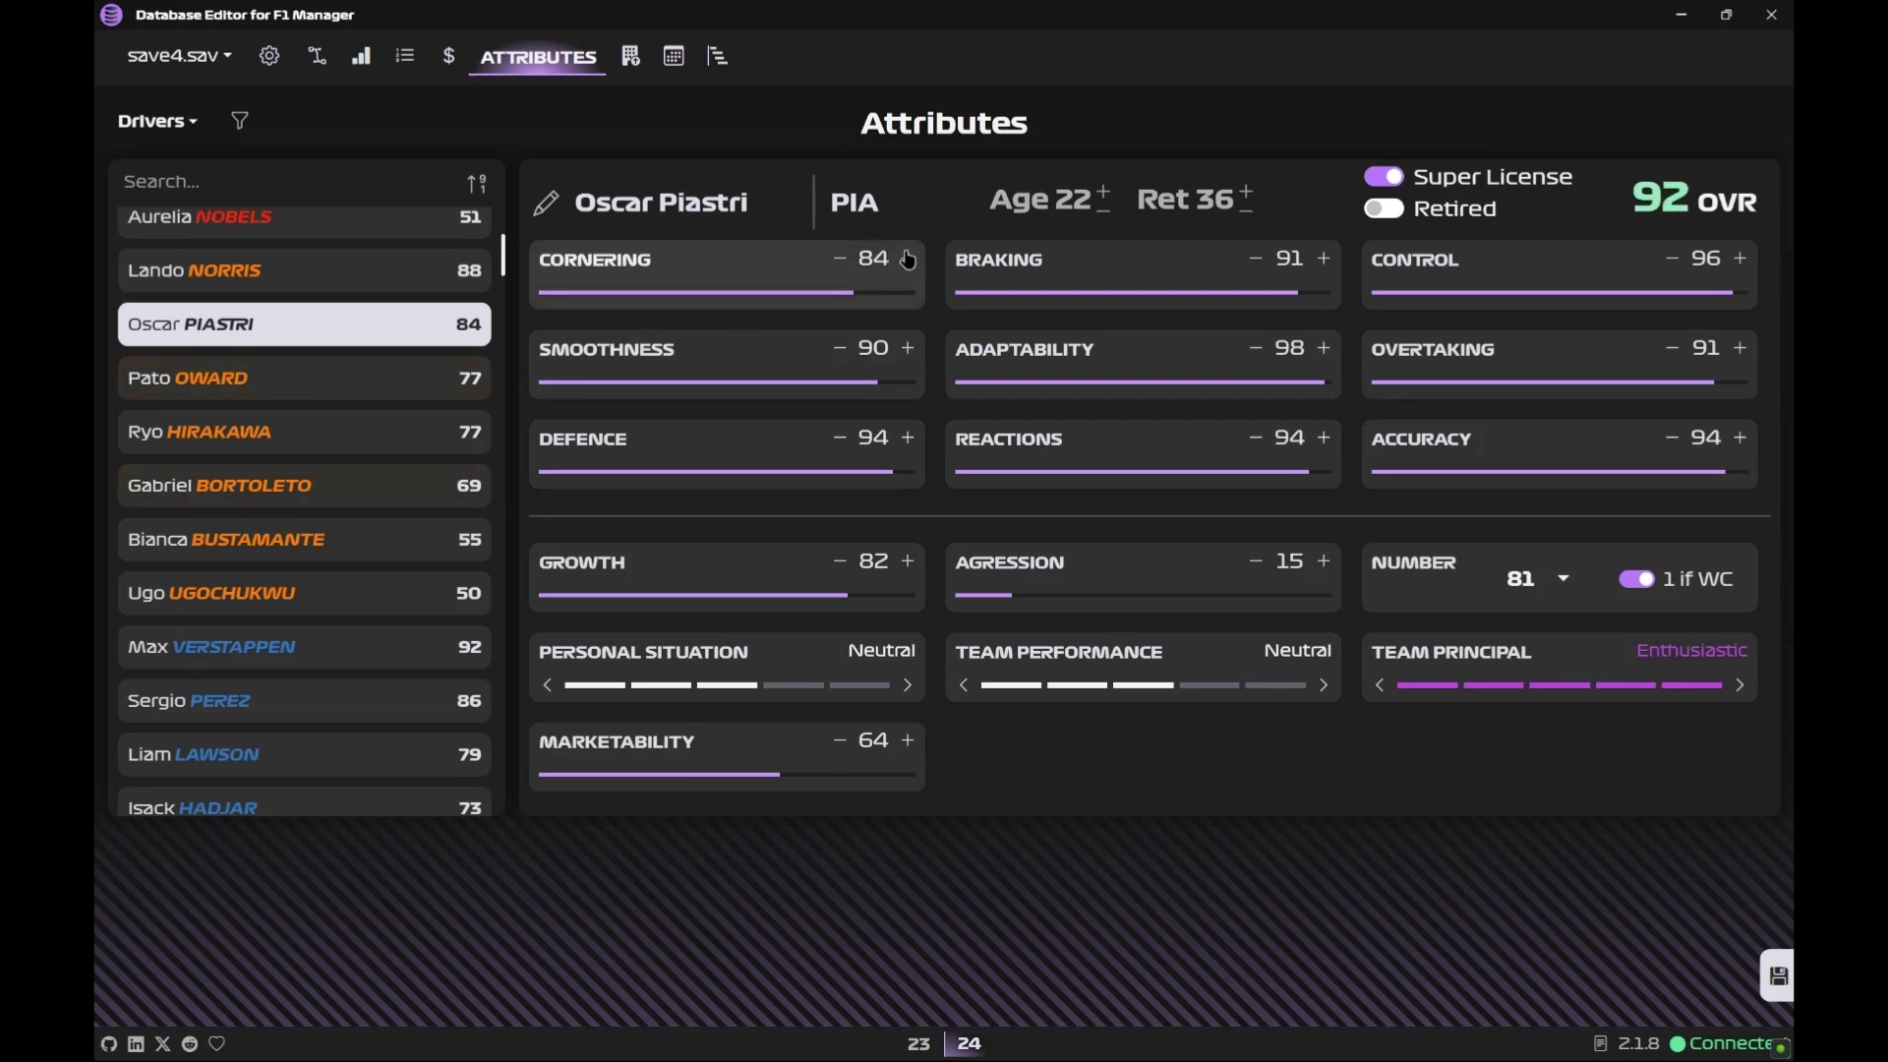
left_click(907, 259)
left_click(907, 259)
left_click(908, 259)
left_click(908, 259)
left_click(907, 259)
left_click(908, 259)
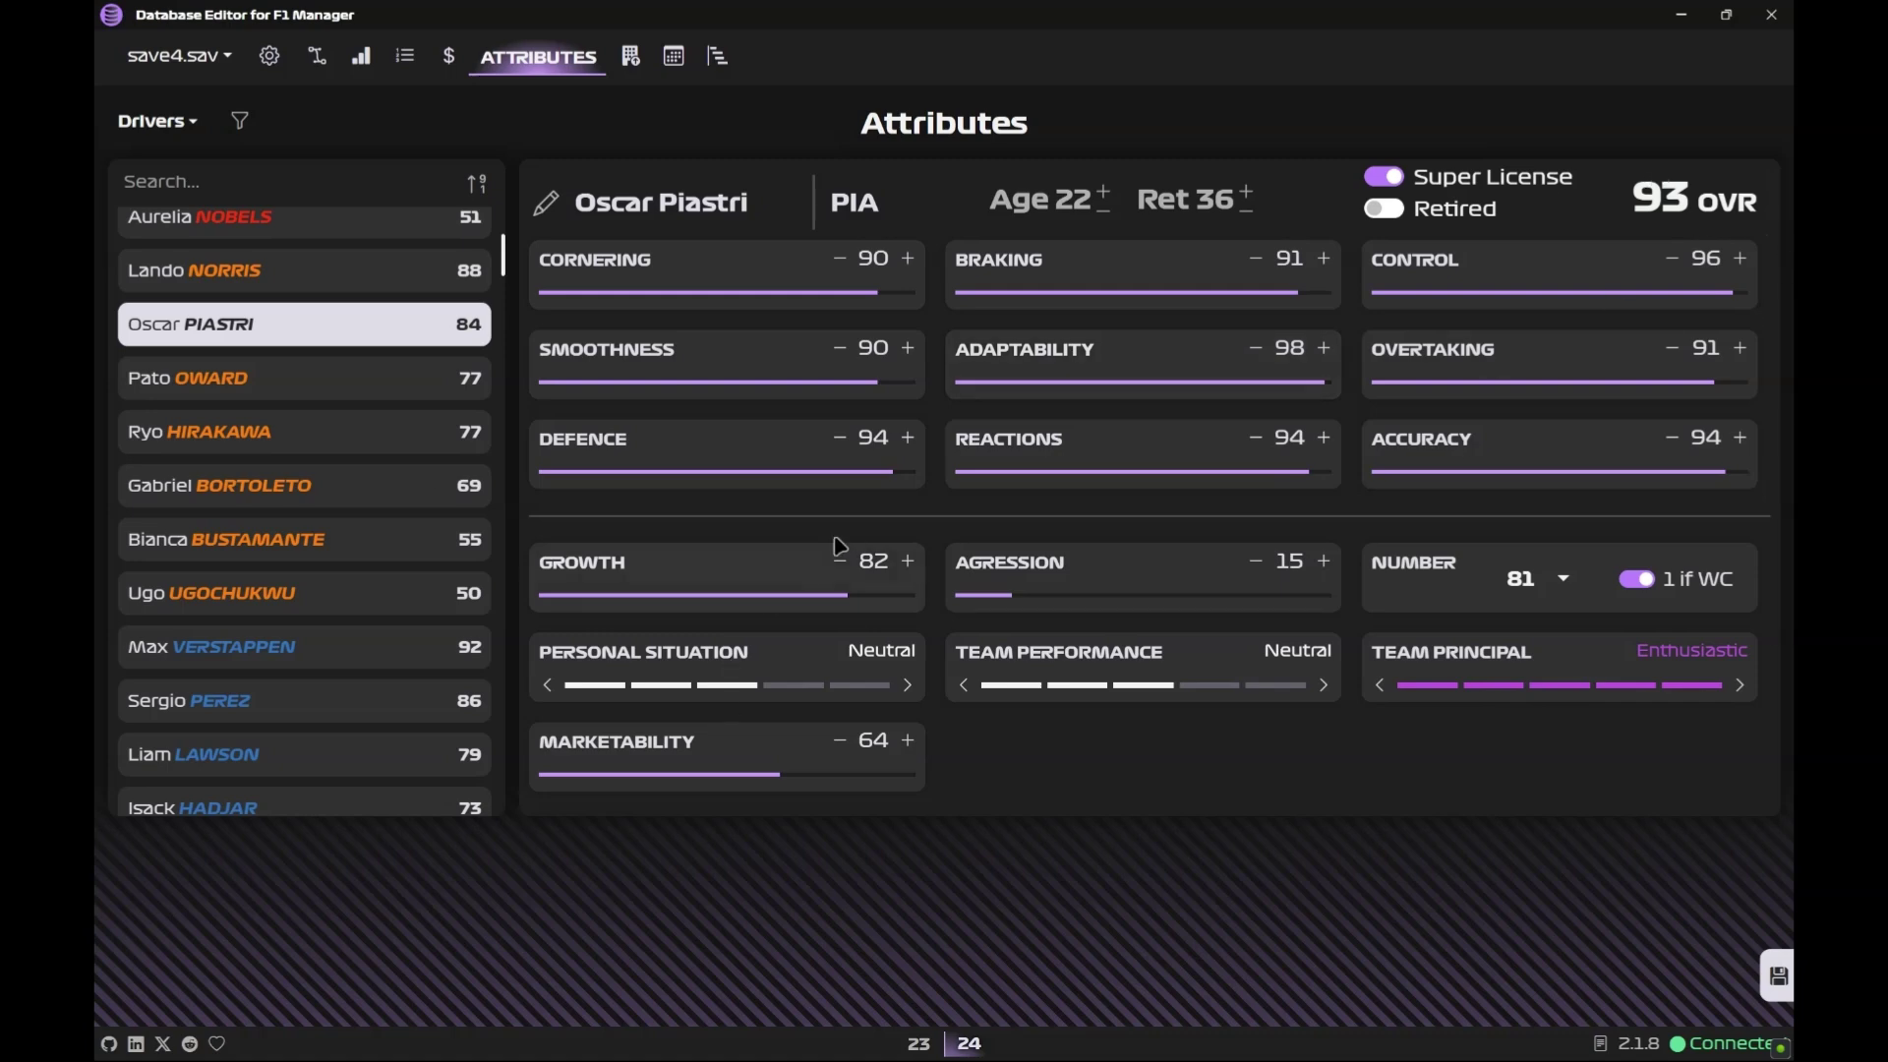
left_click(1754, 981)
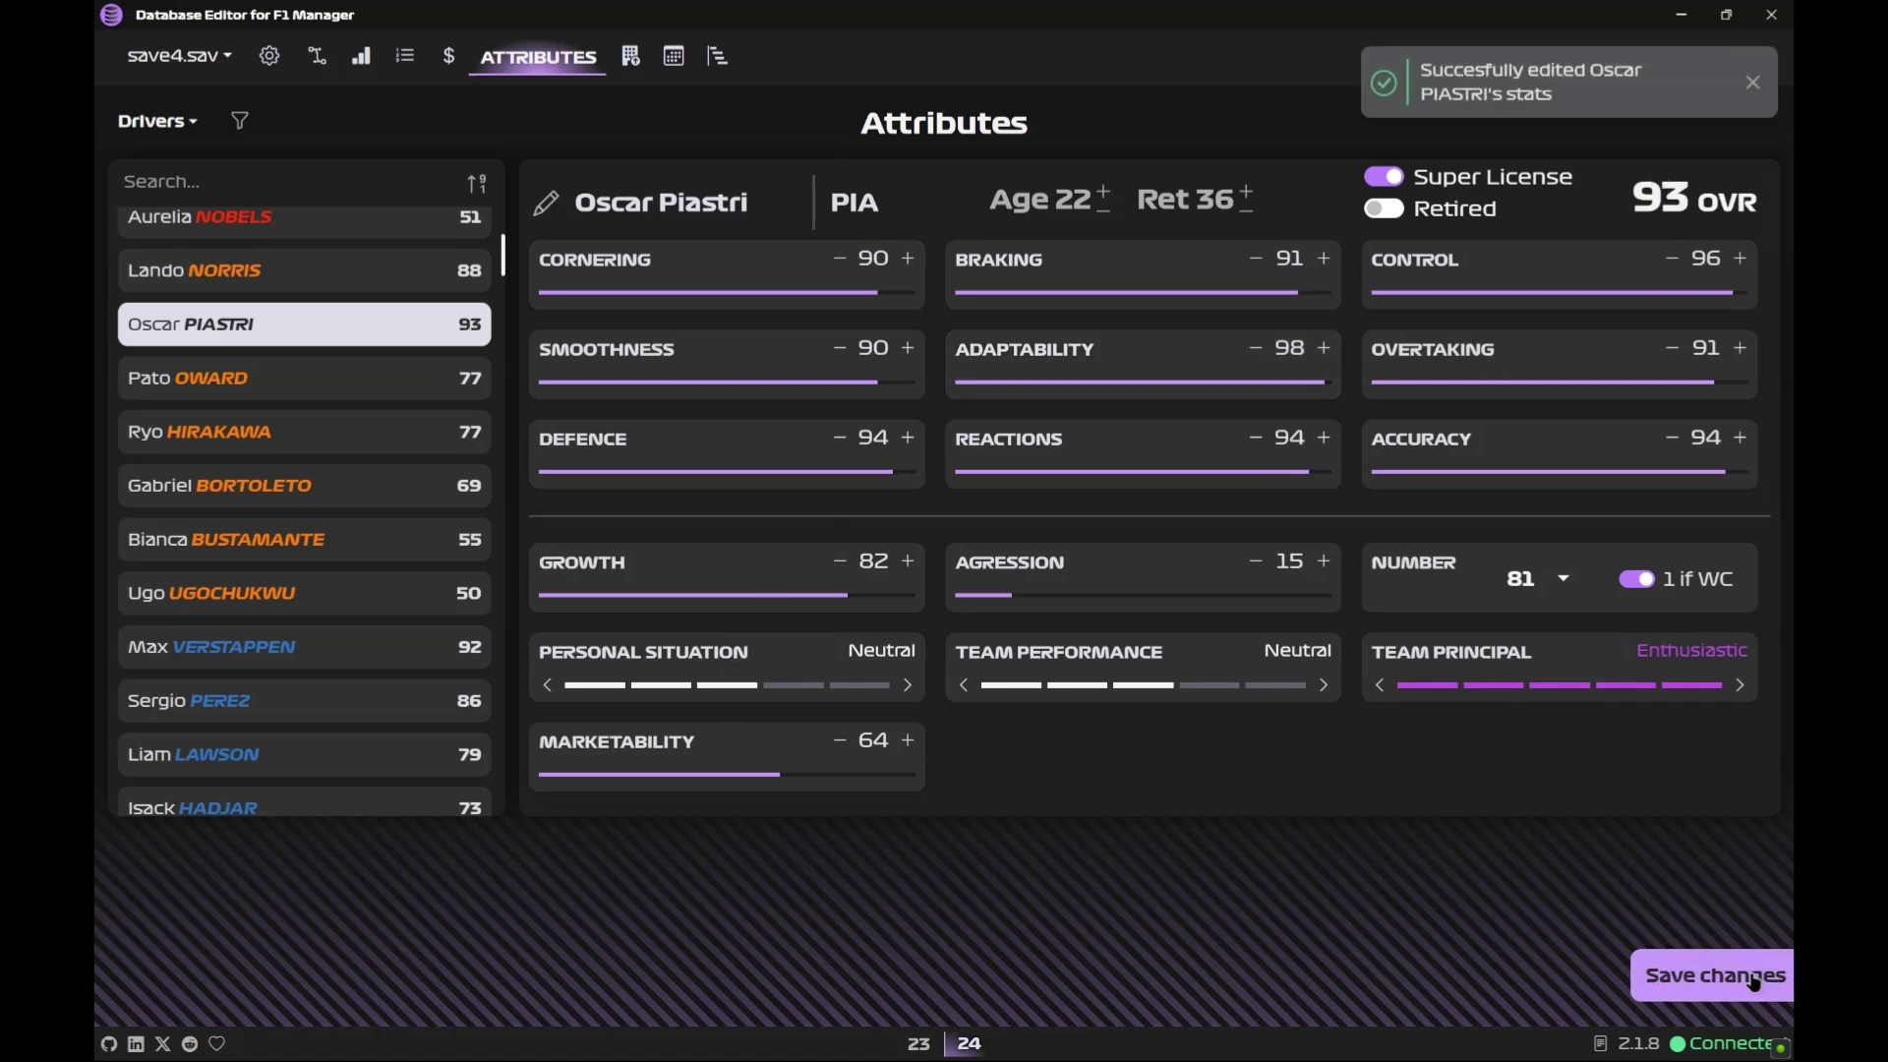
left_click(193, 122)
left_click(214, 198)
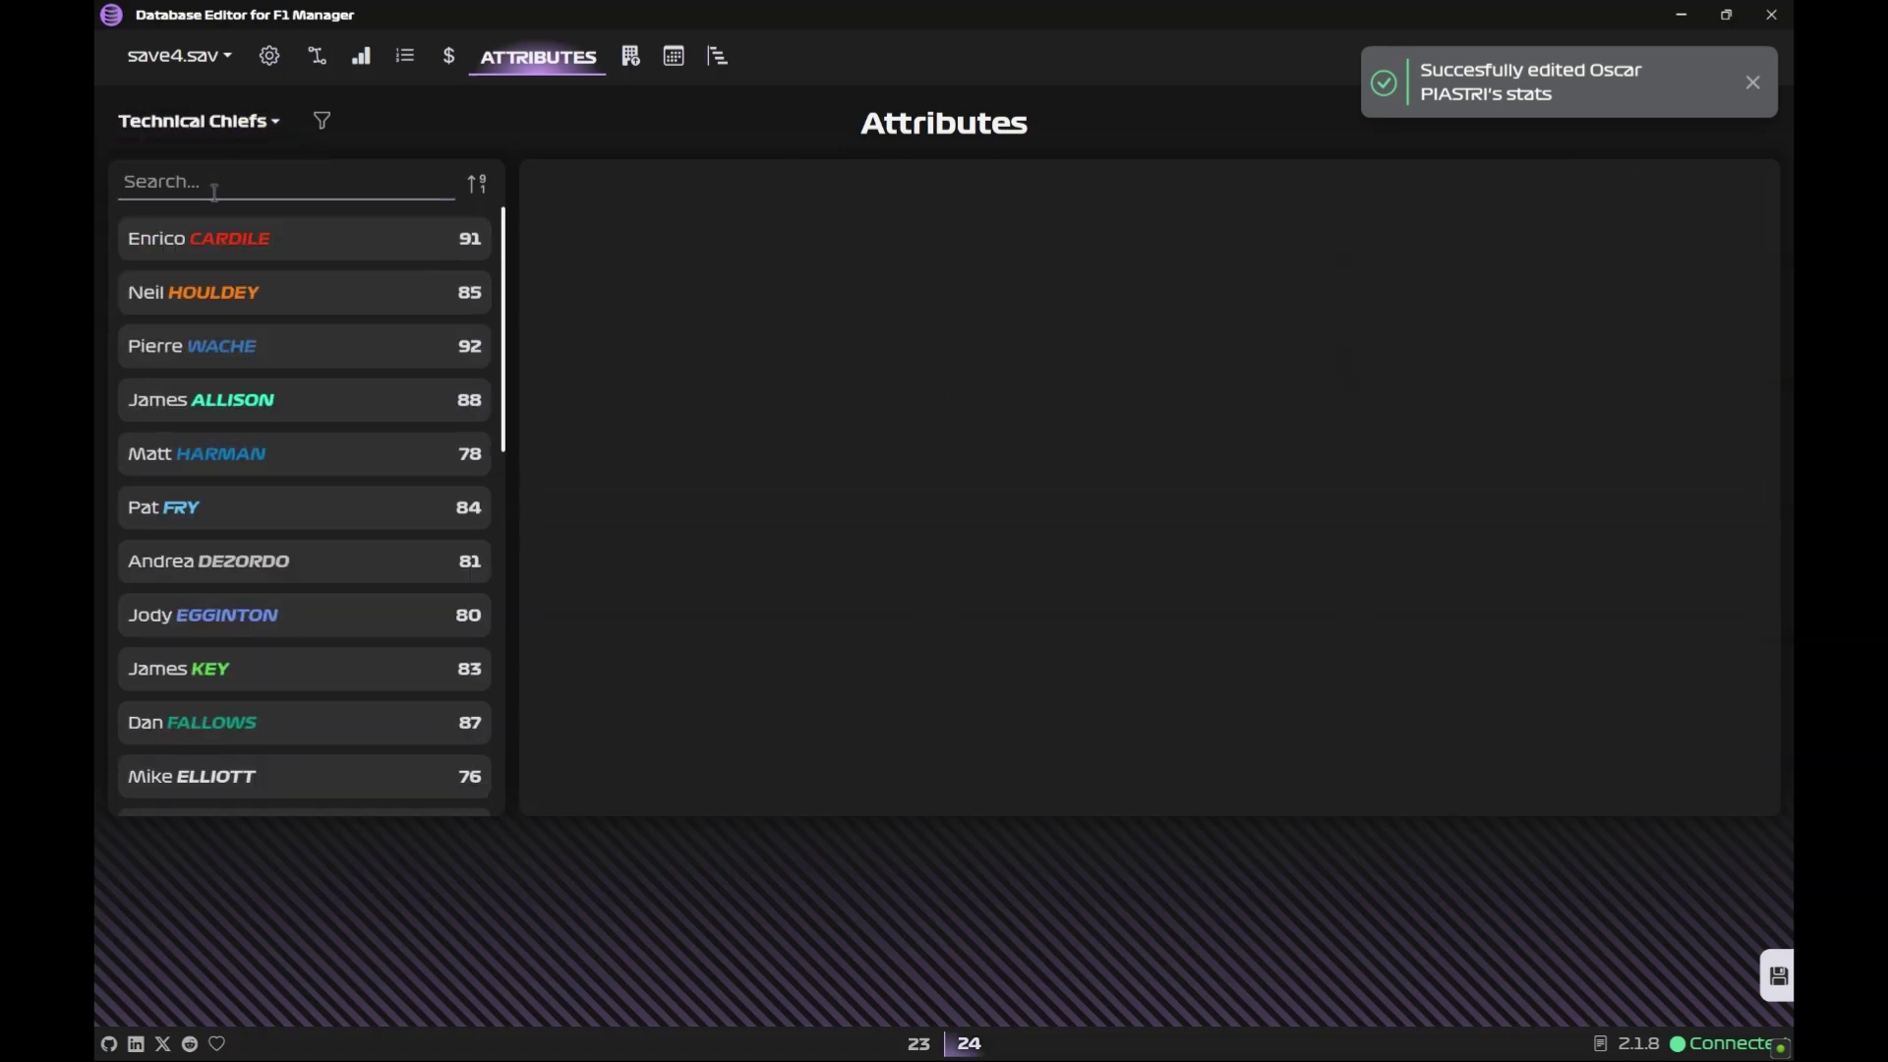
left_click(299, 305)
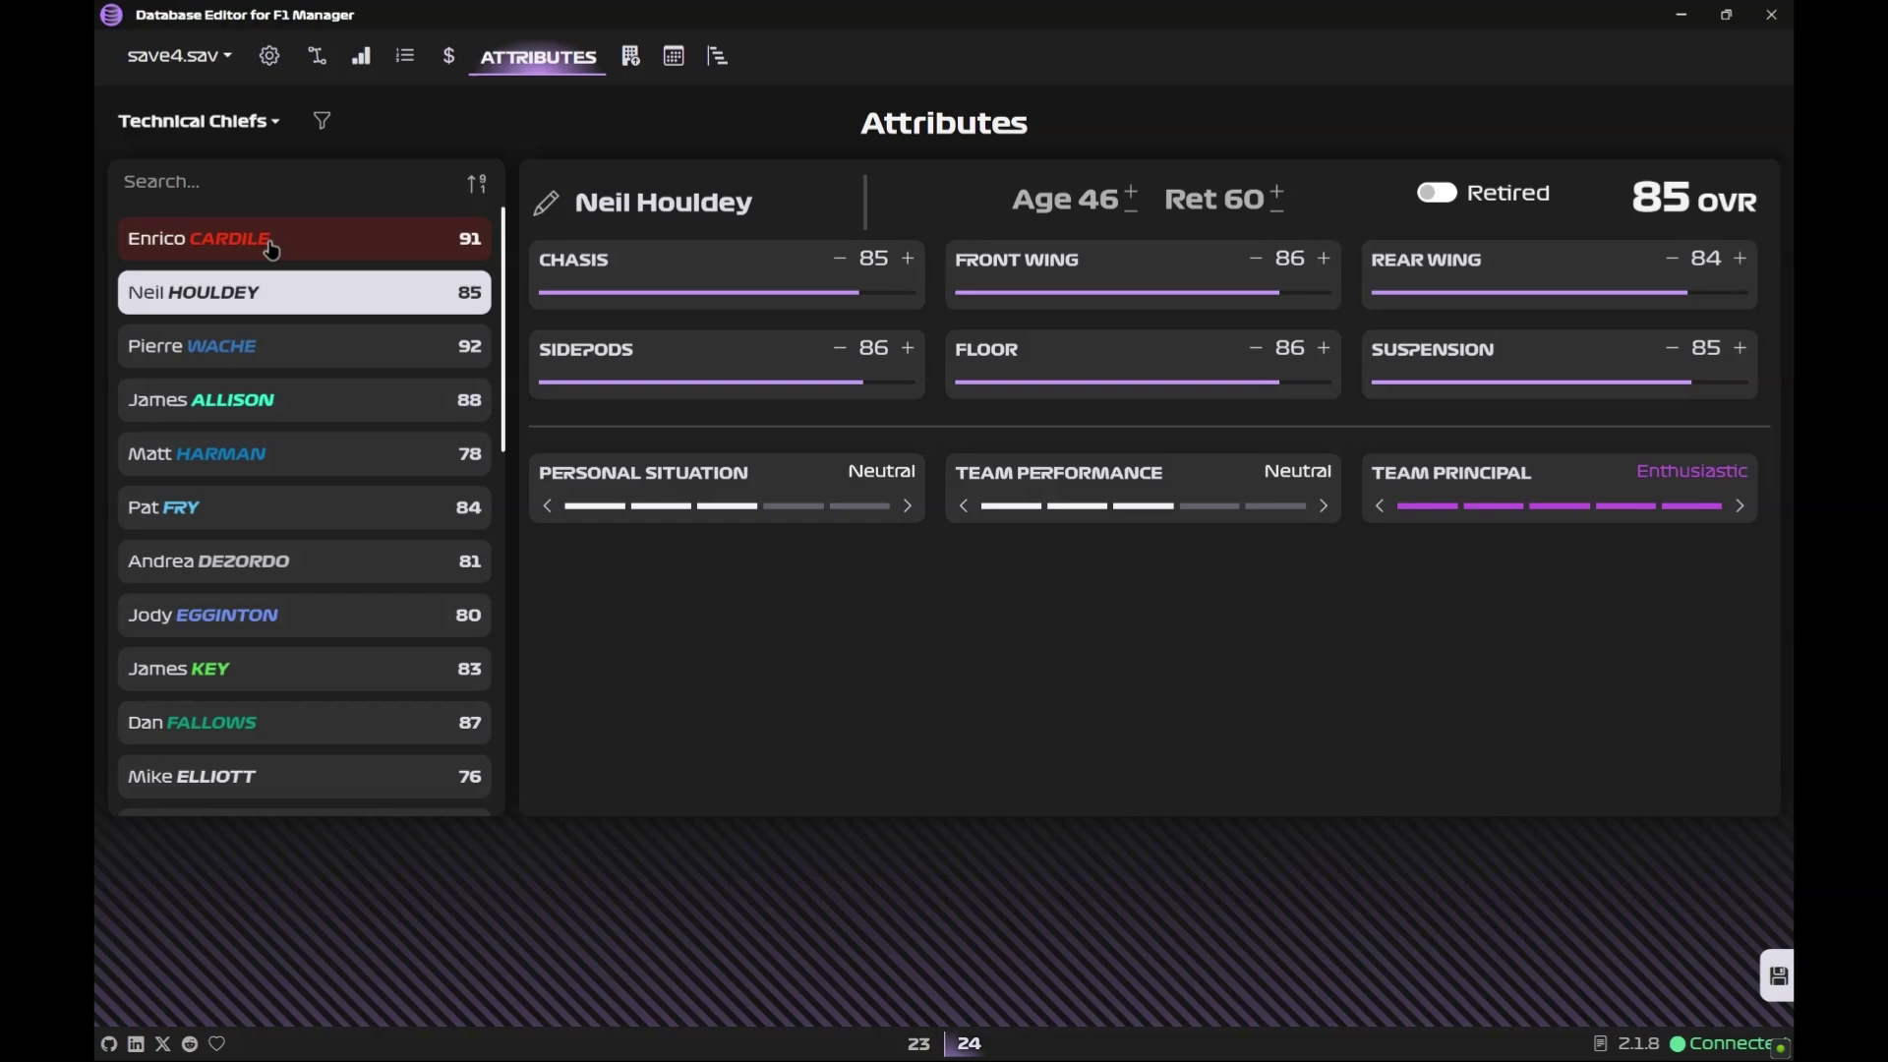
- Set Neil Houldey's Chasis attribute to 93 and his Sidepods attribute to 97
left_click(909, 258)
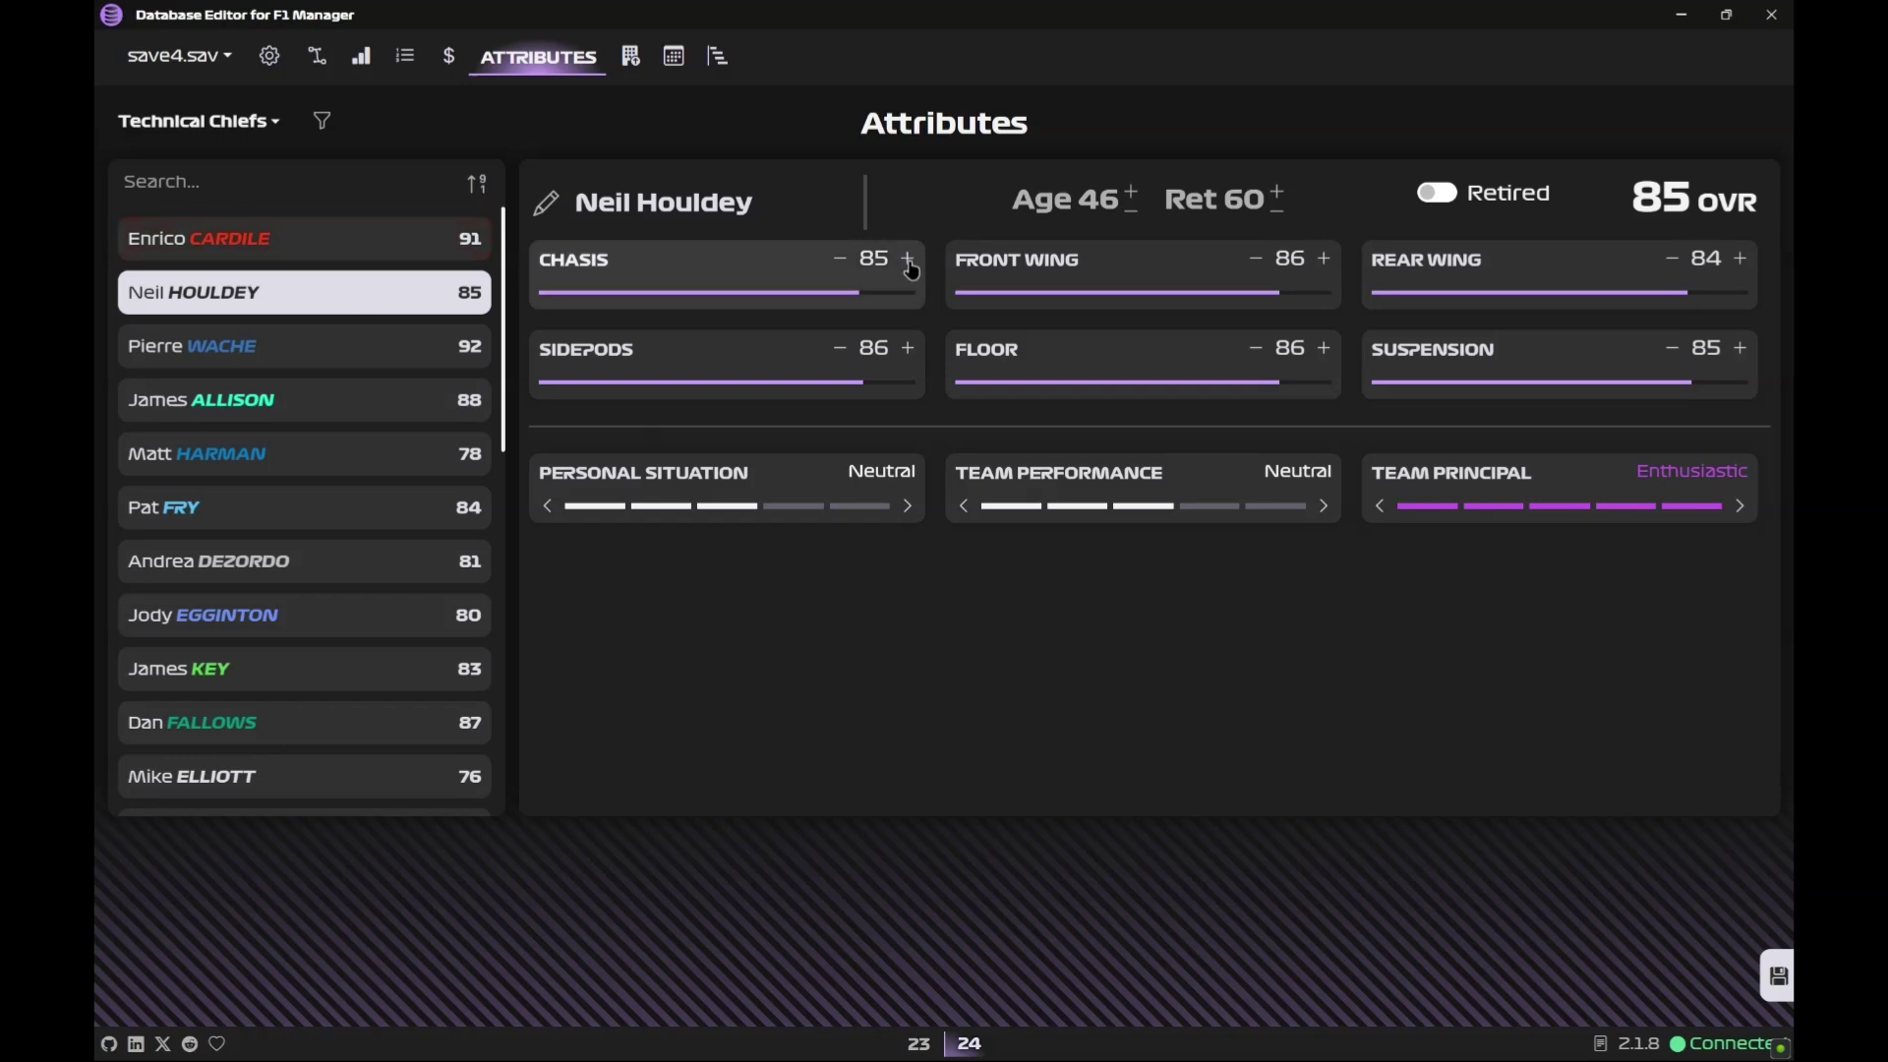
left_click(907, 348)
left_click(906, 348)
- Set Neil Houldey's Front Wing and Floor attributes to 94 each
left_click(1323, 259)
left_click(1323, 260)
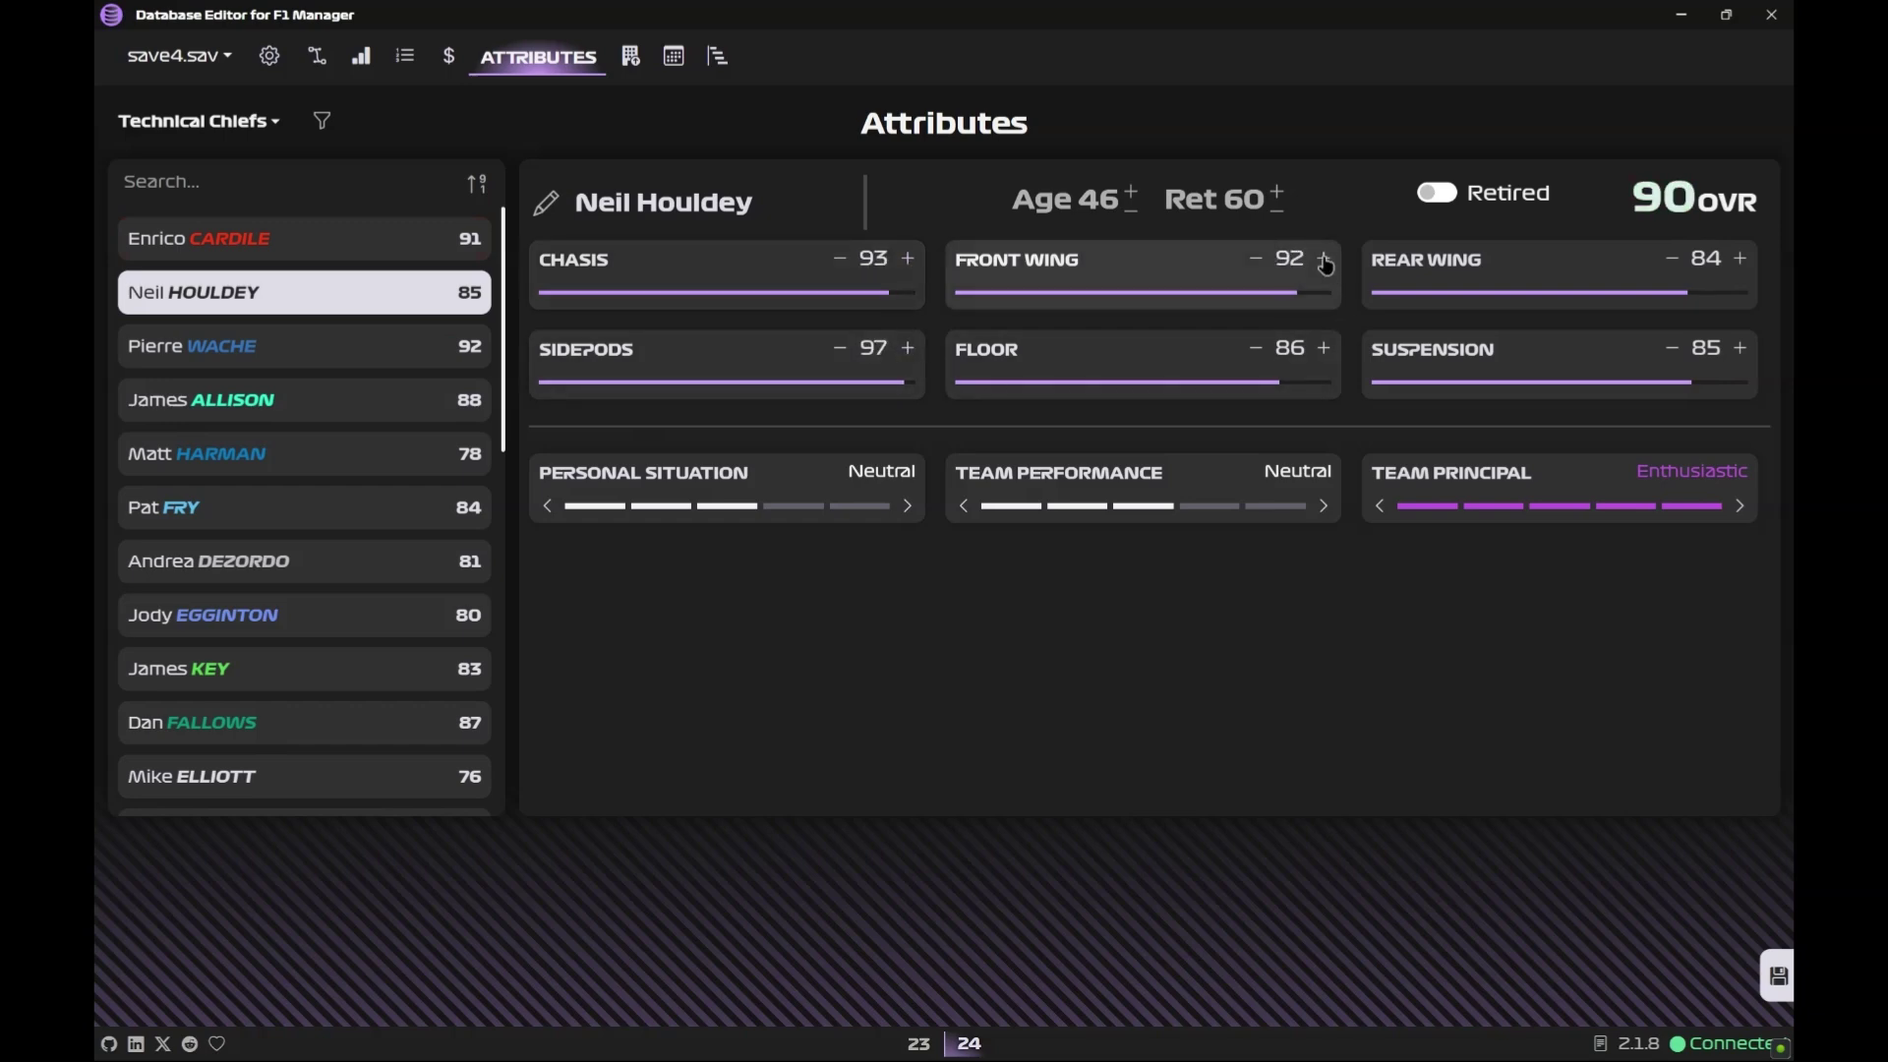
left_click(1323, 259)
left_click(1323, 348)
left_click(1324, 348)
- Set Neil Houldey's Rear Wing to 95 and his Suspension to 92, and save the changes
left_click(1740, 259)
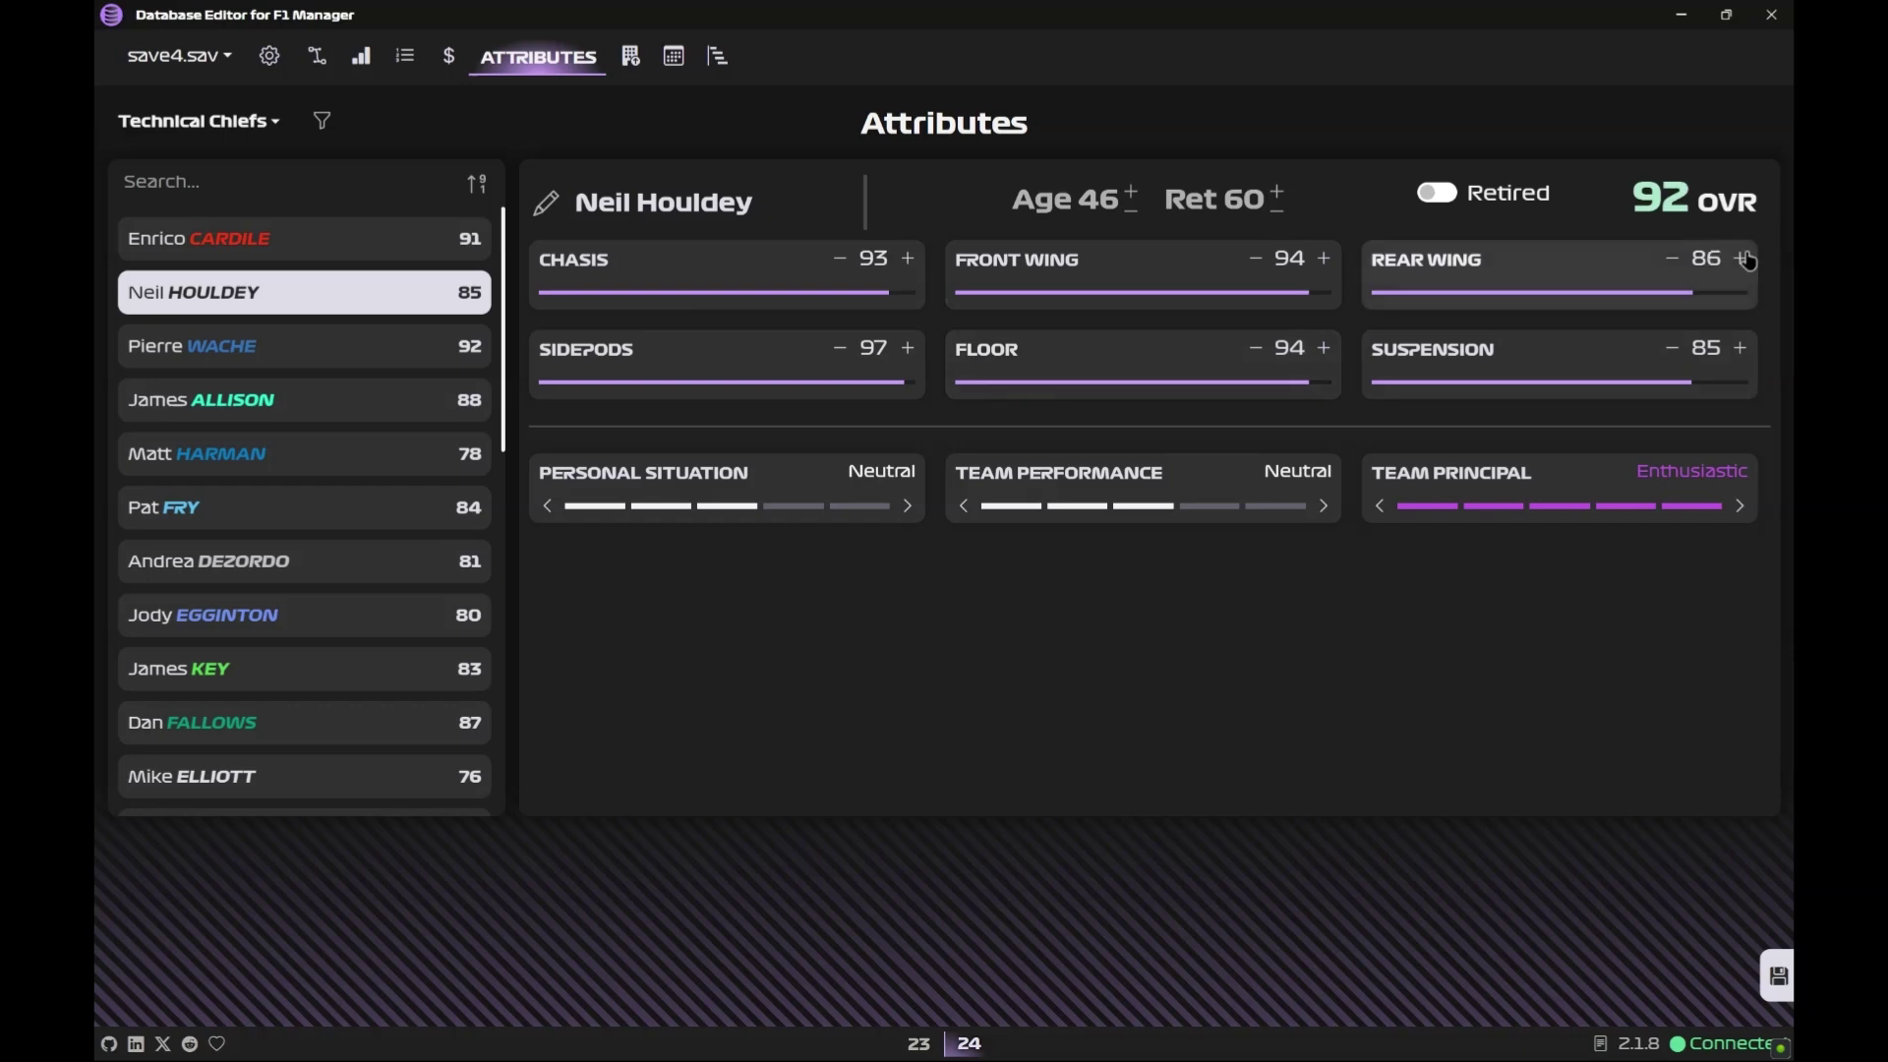
left_click(1742, 260)
left_click(1741, 348)
left_click(1740, 348)
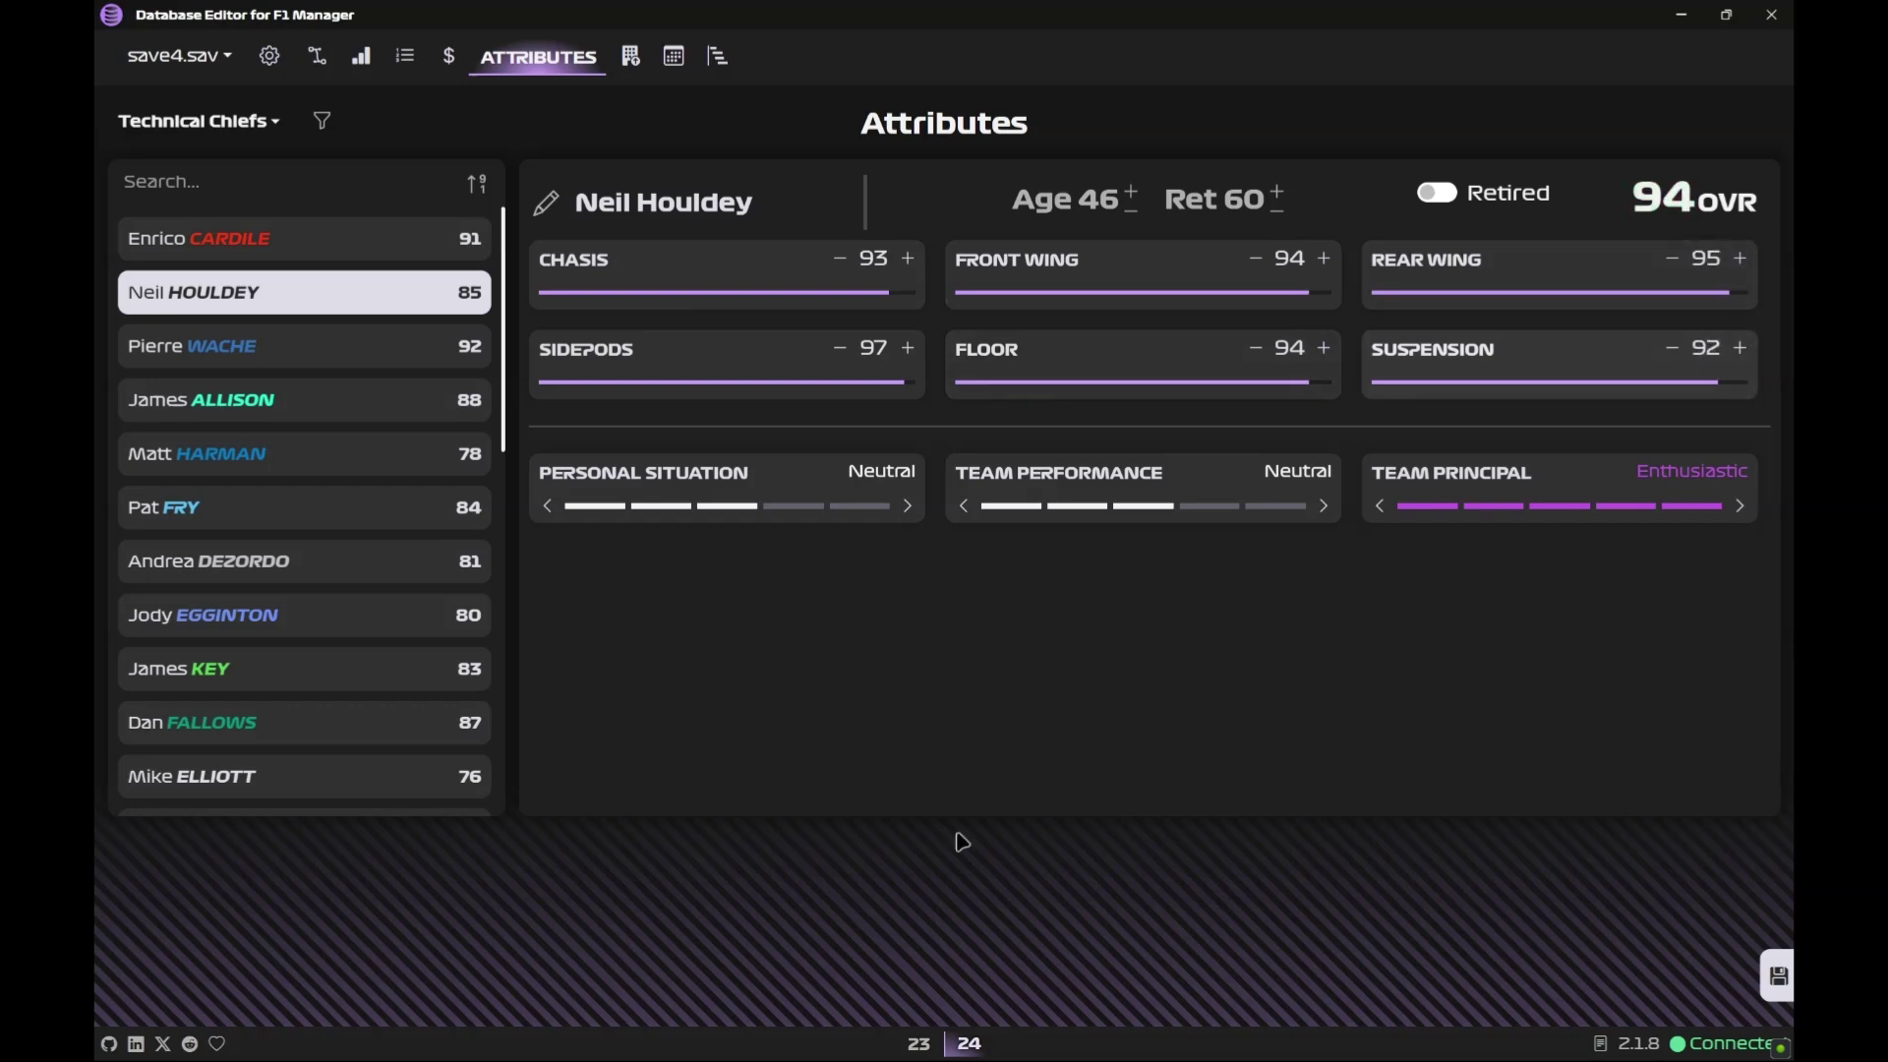
- In the Contracts editor, search the drivers for "vet" and place Sebastian Vettel among Red Bull Racing's reserve drivers
left_click(231, 121)
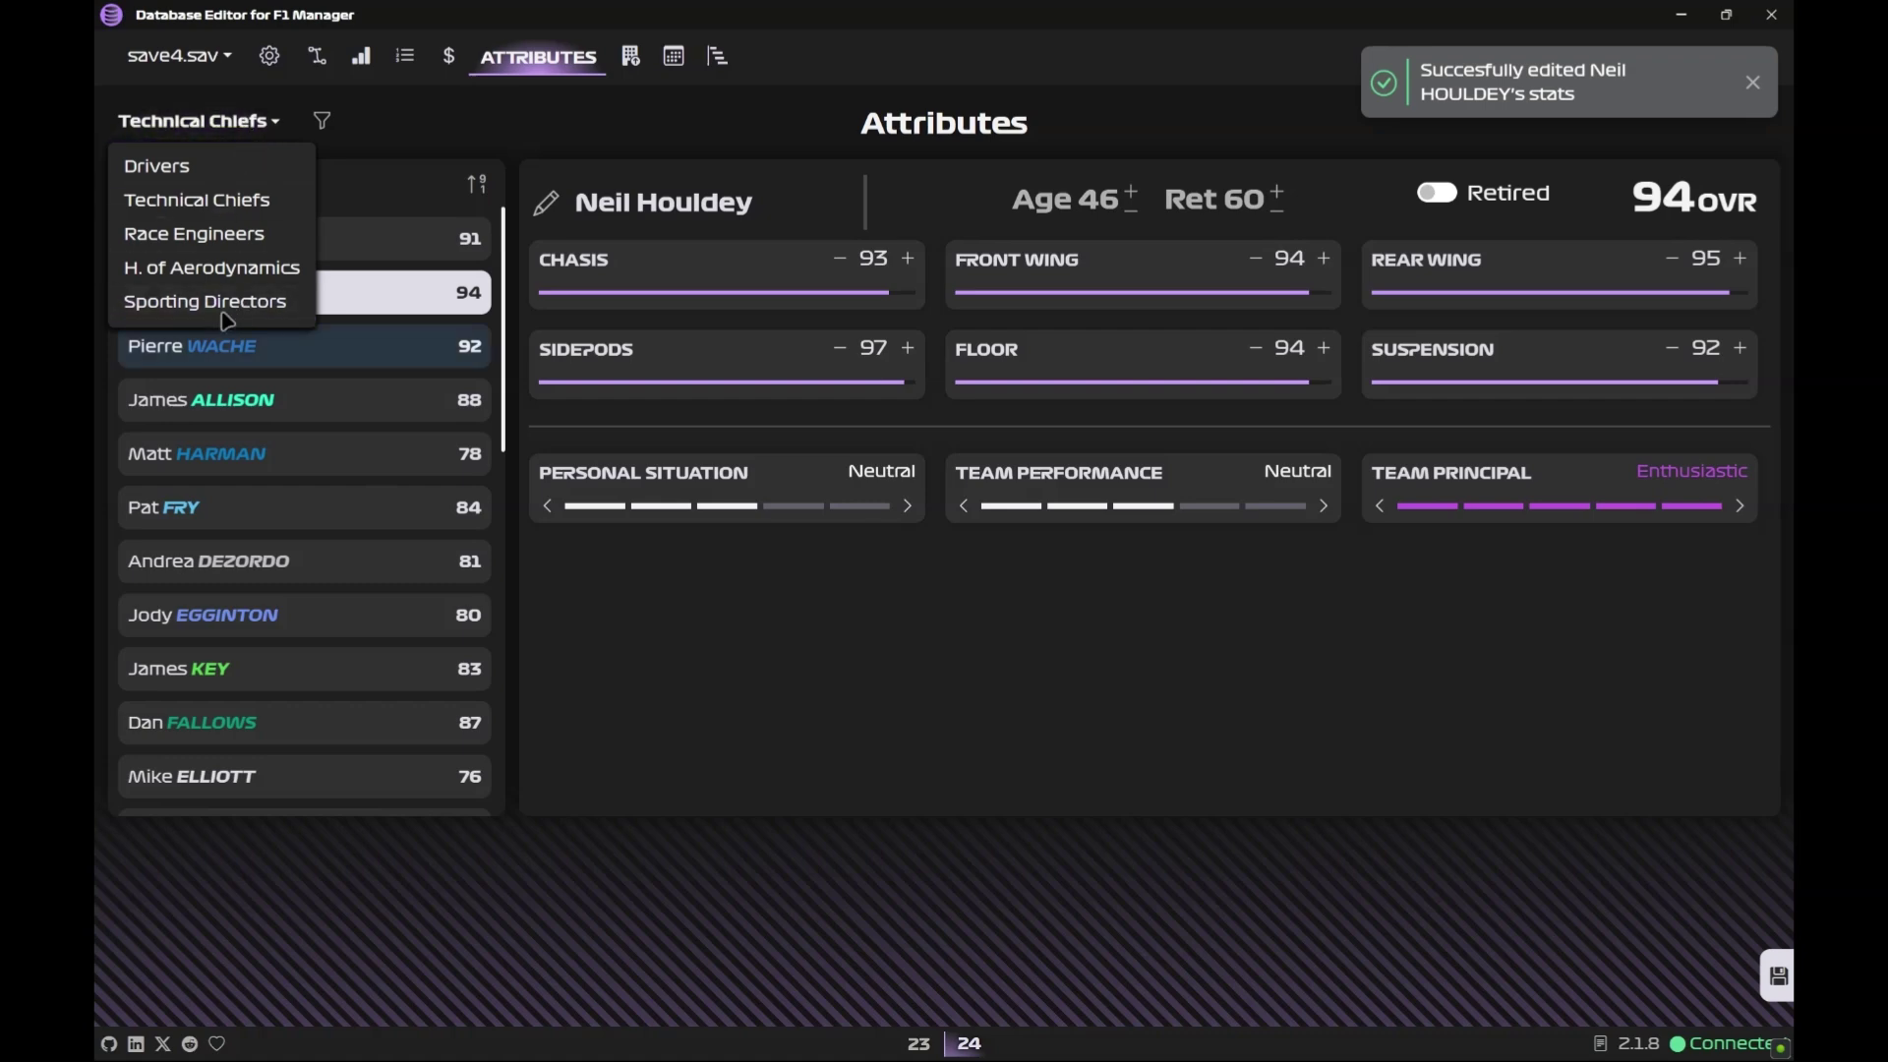
left_click(489, 56)
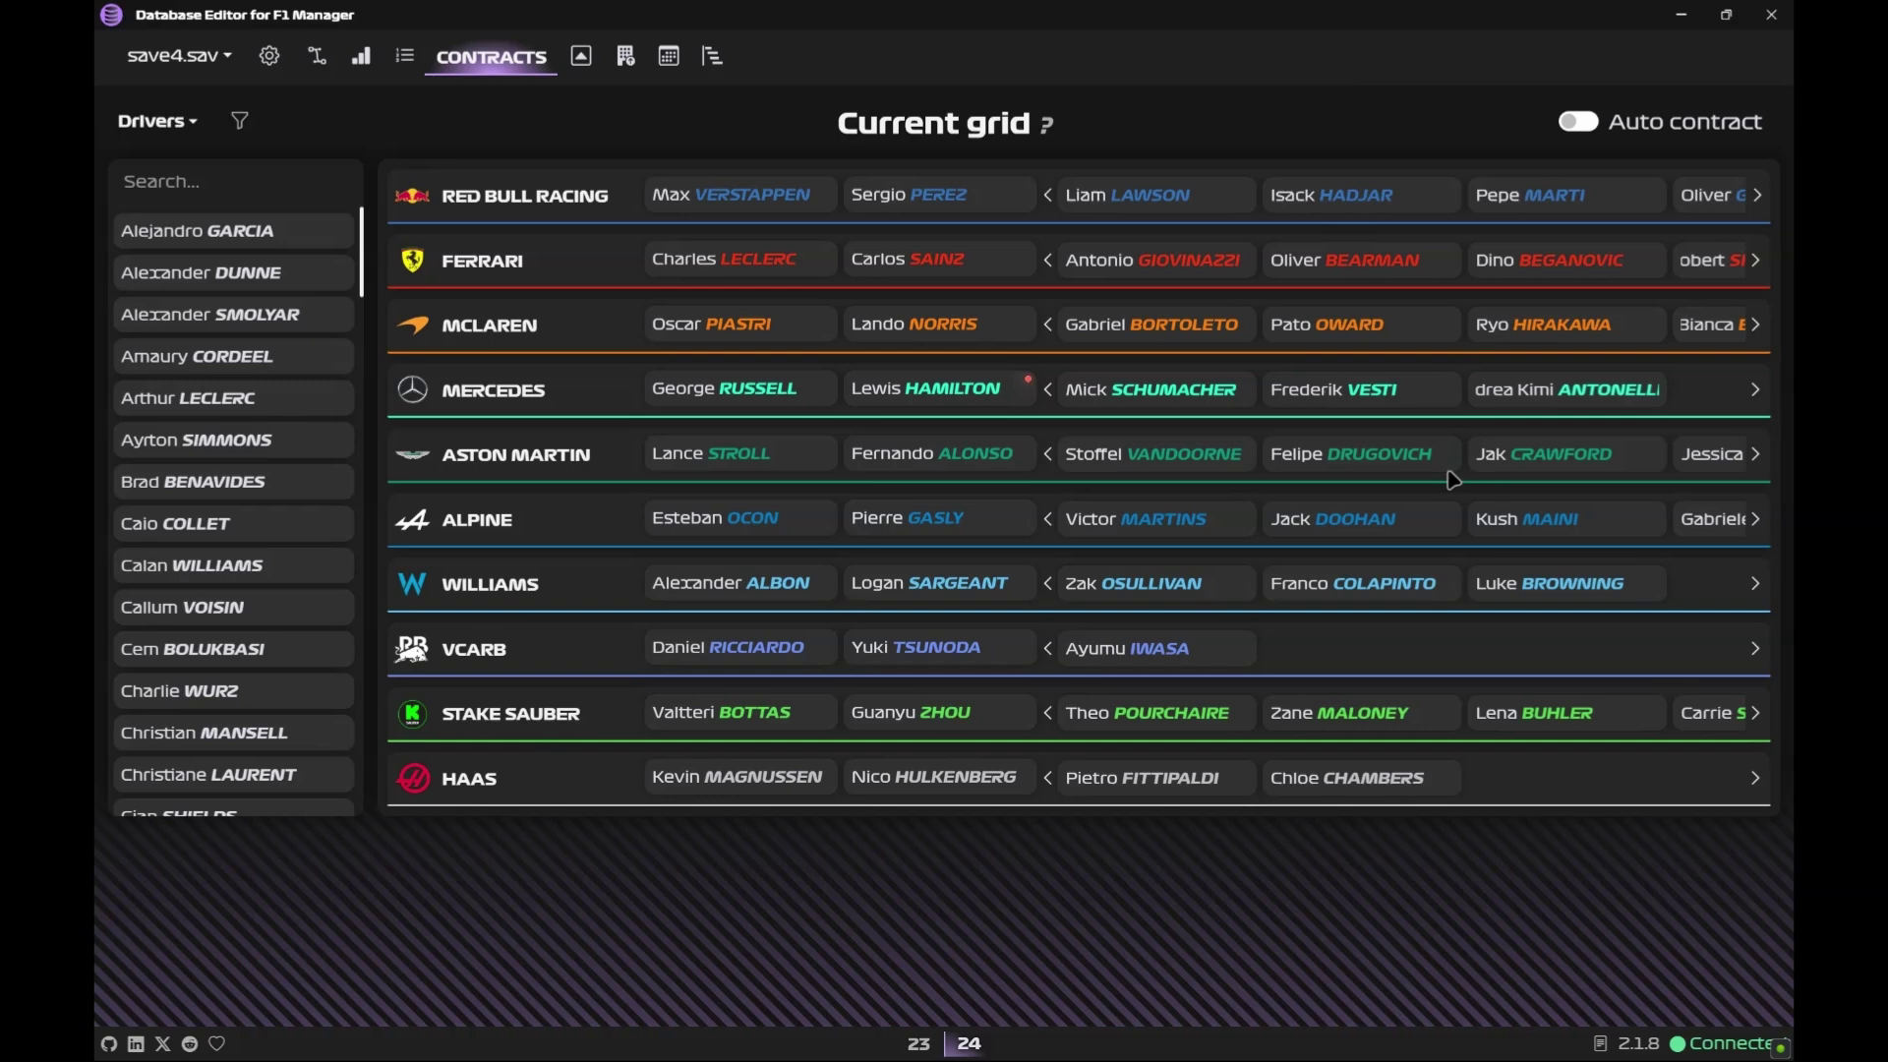
left_click(207, 175)
type("vet")
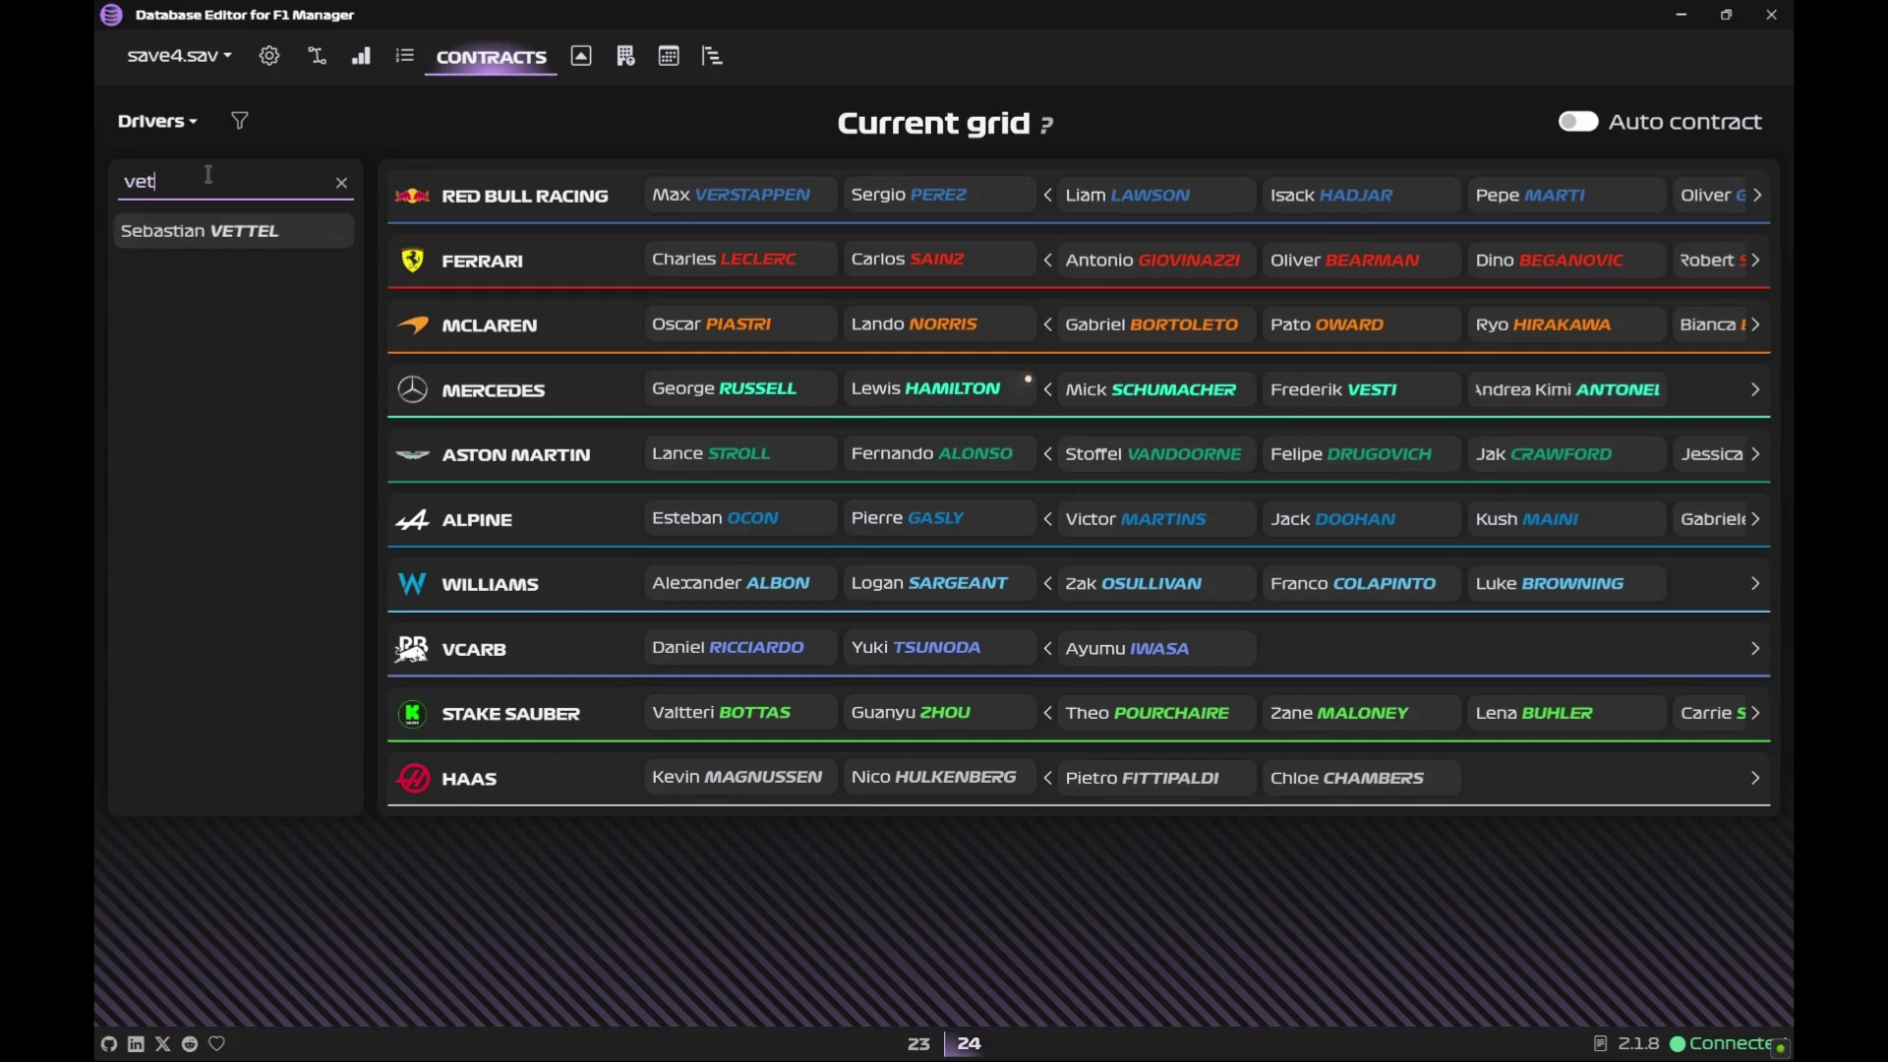
left_click_drag(157, 228, 1749, 197)
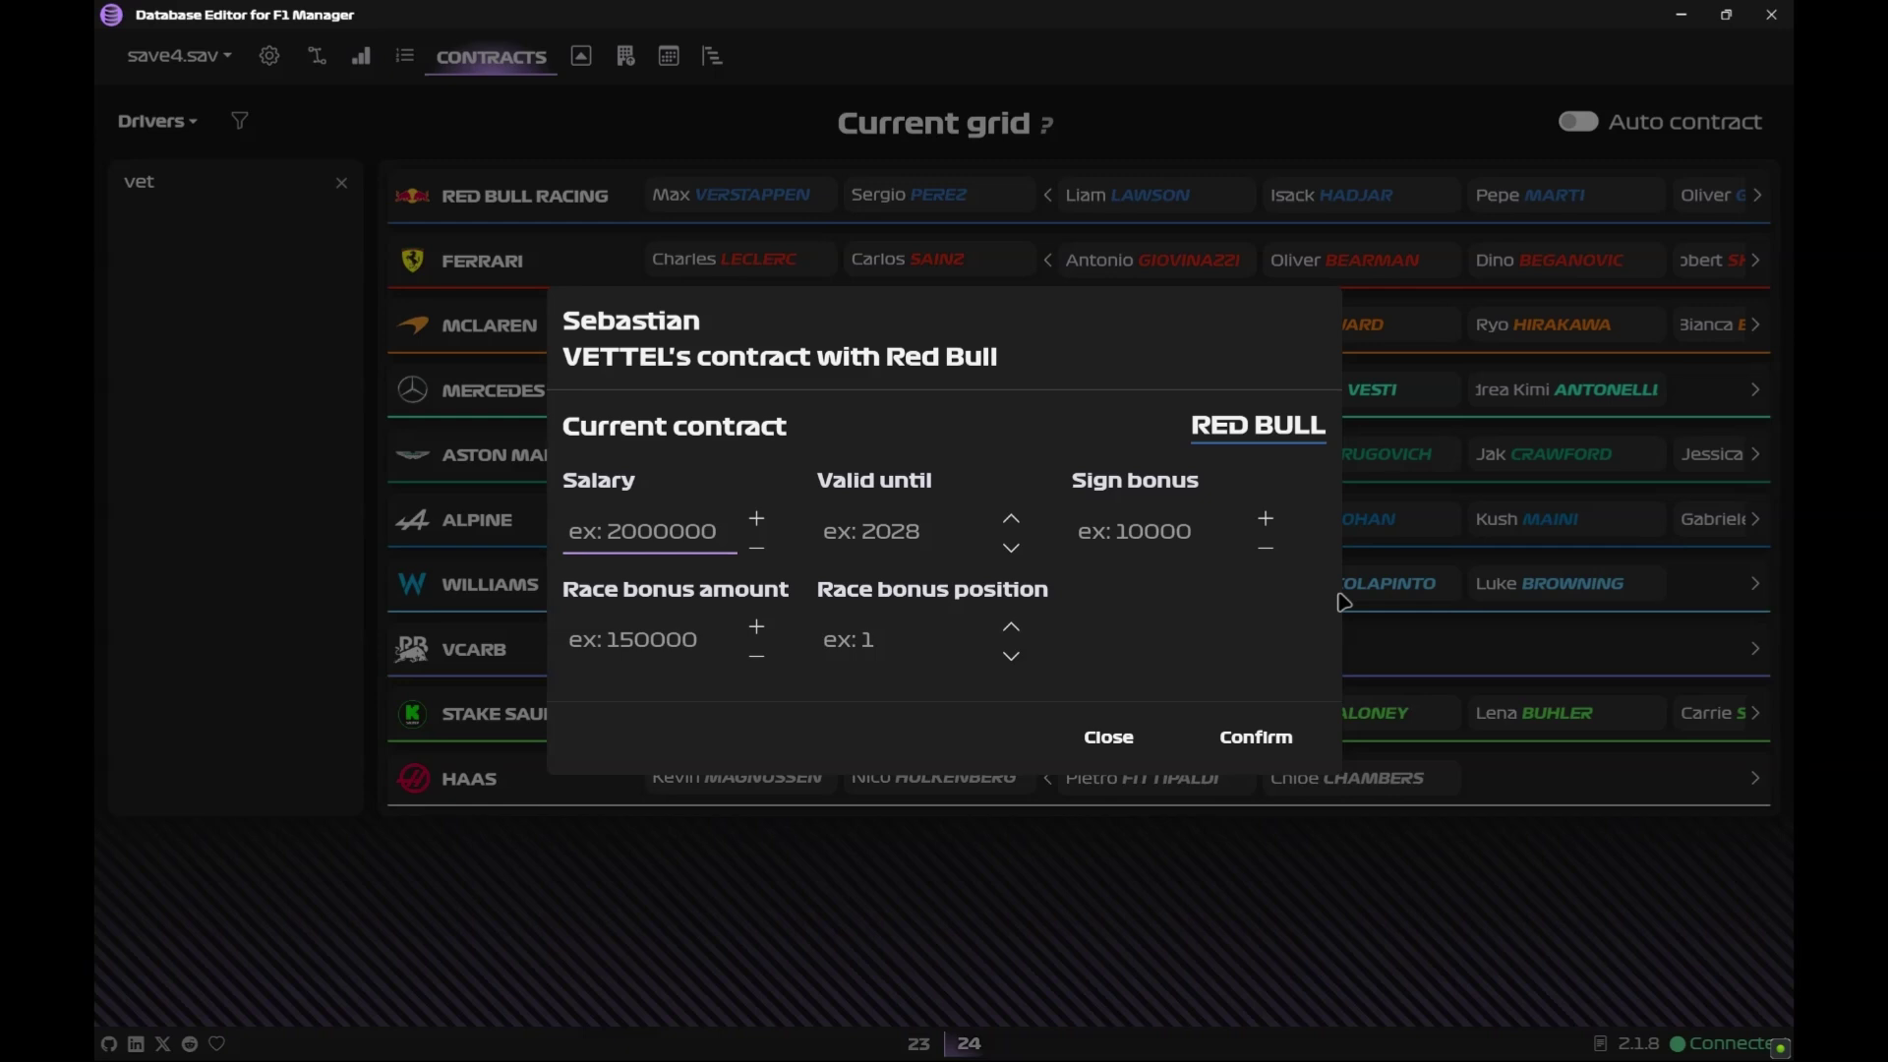
- Set the salary of Vettel's Red Bull contract to 15000000 and its validity to 2026
type("15000000")
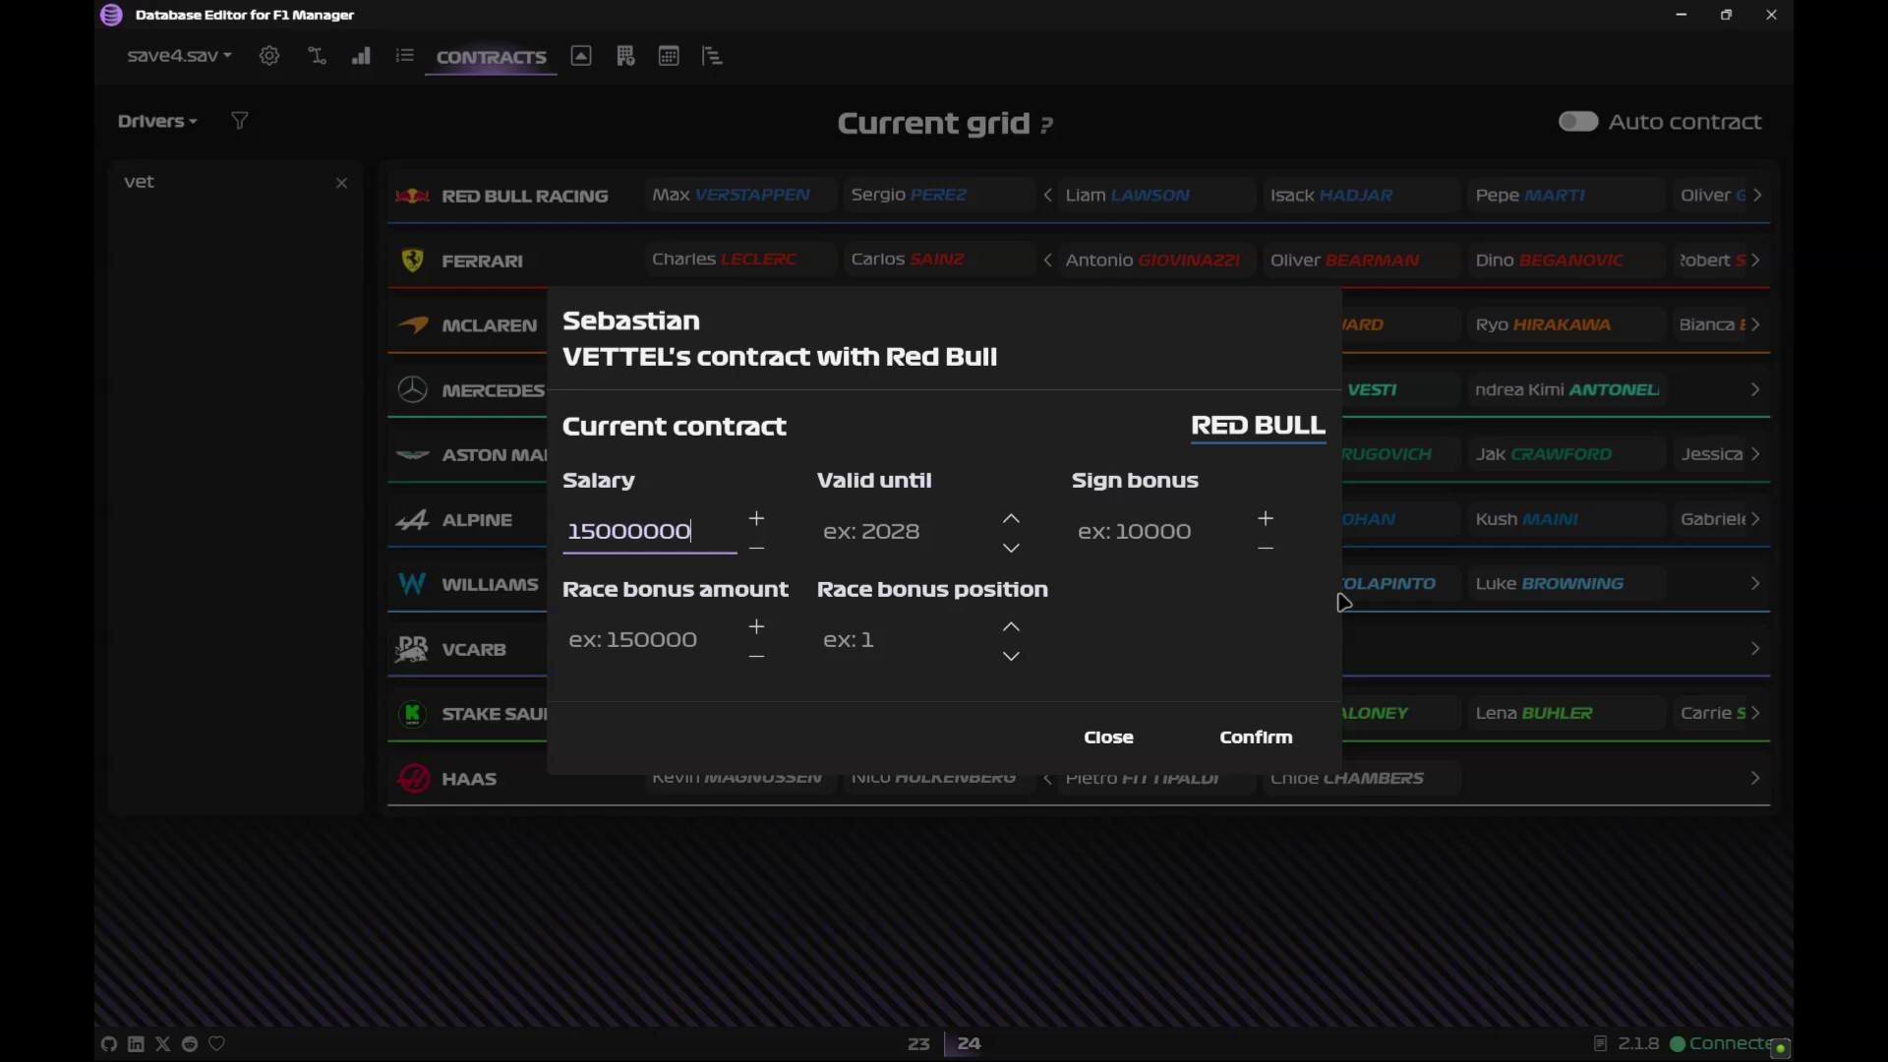
key("Tab")
type("22")
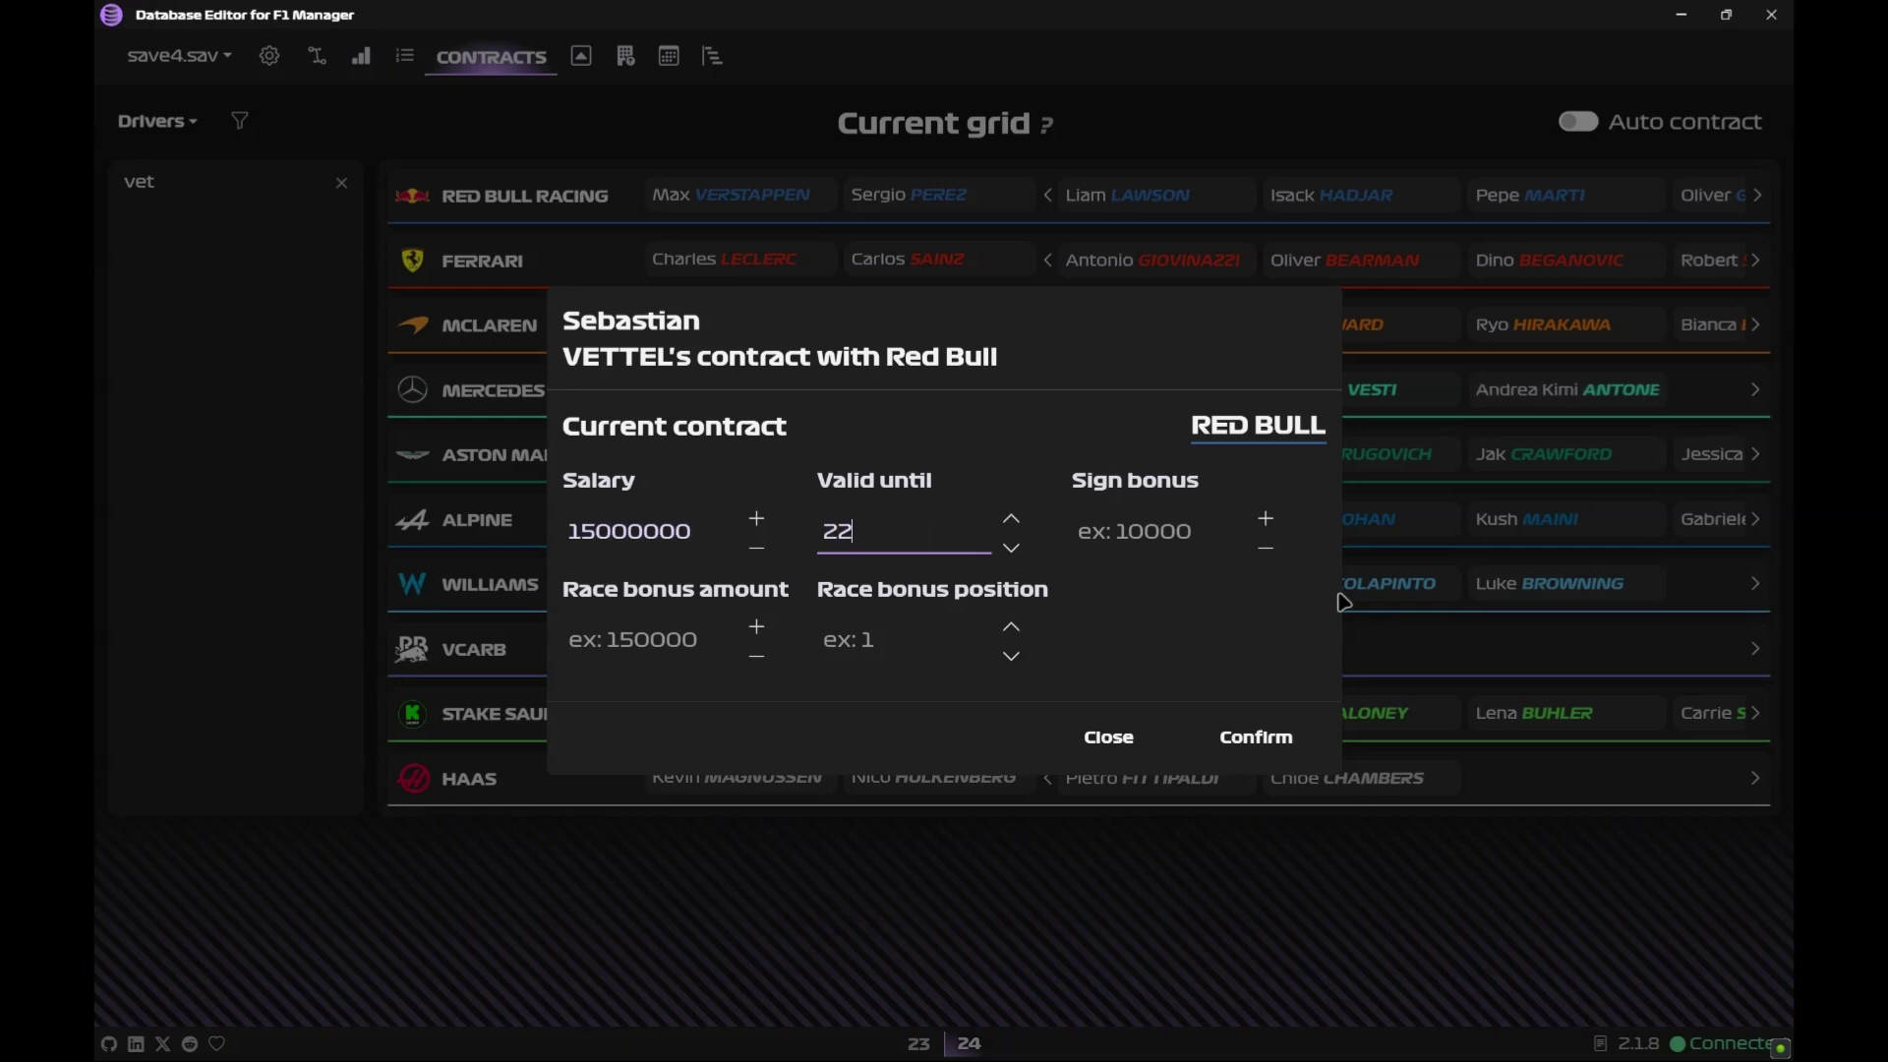
type("0226")
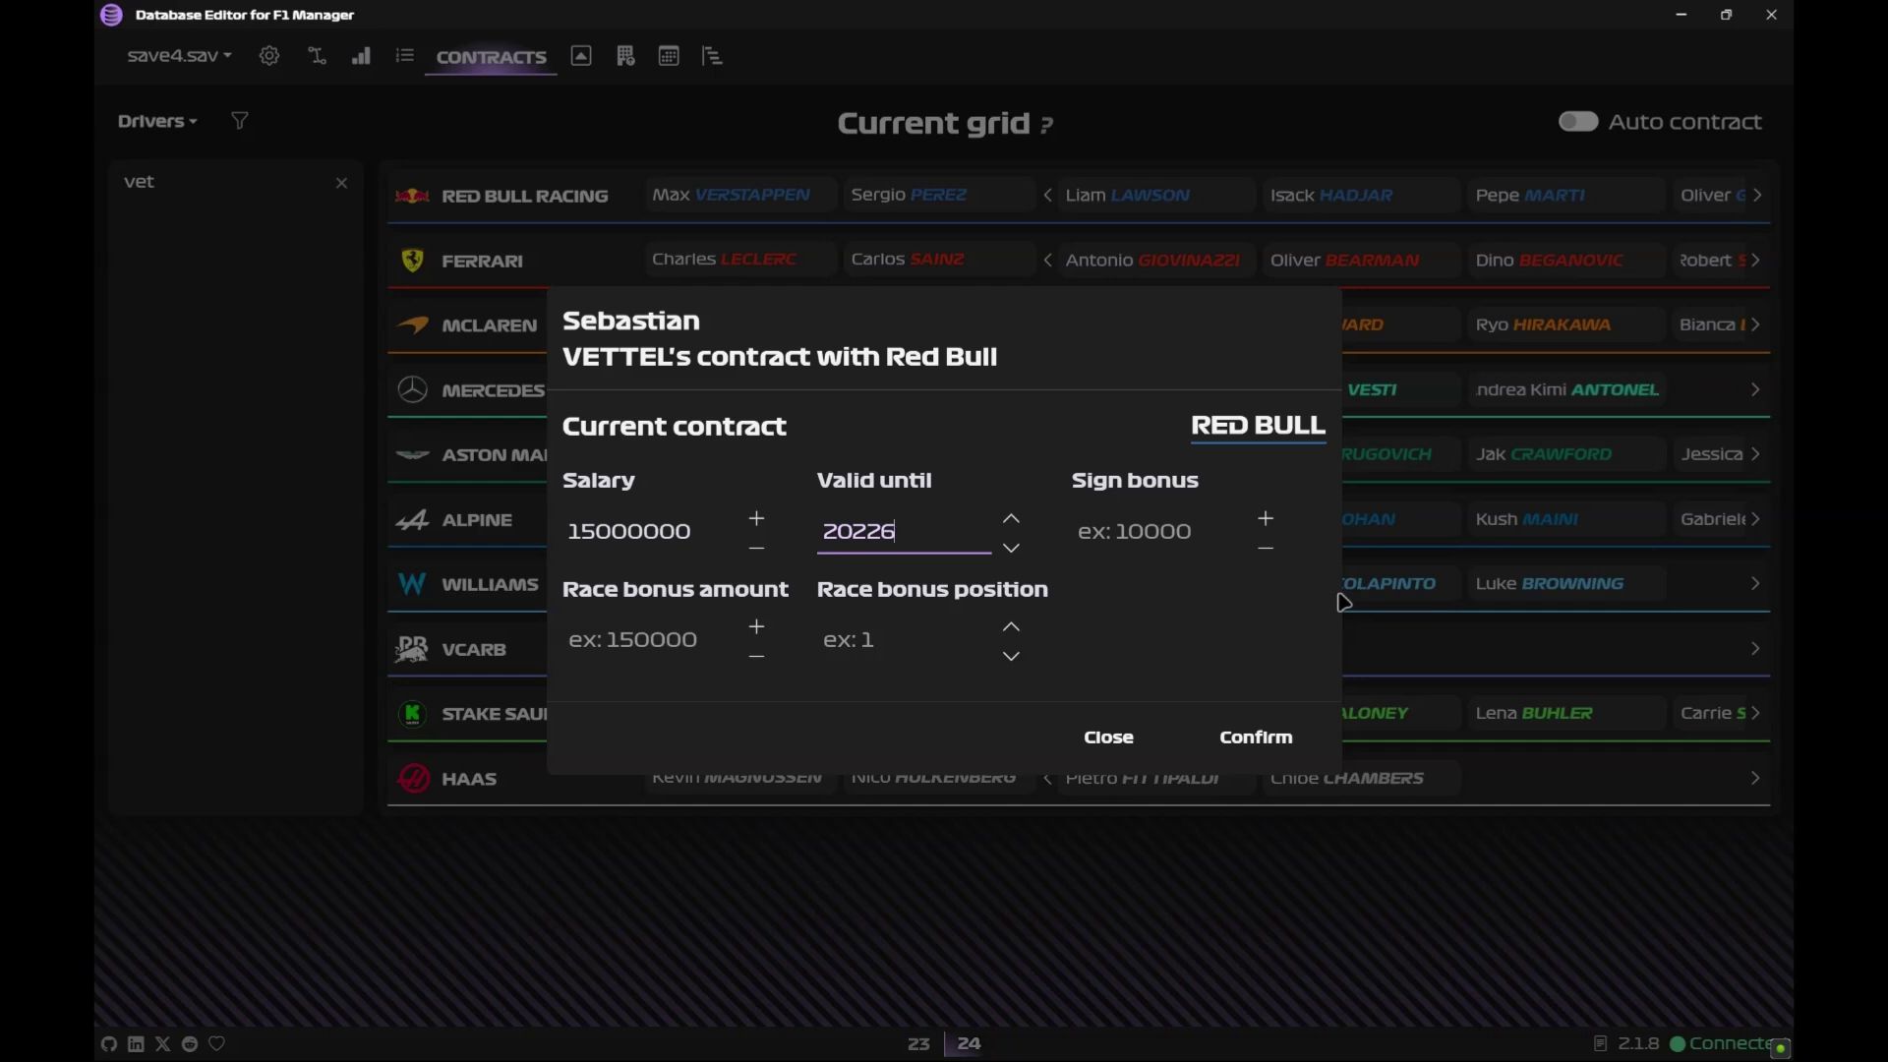
key("BackSpace")
key("BackSpace")
type("6")
key("Tab")
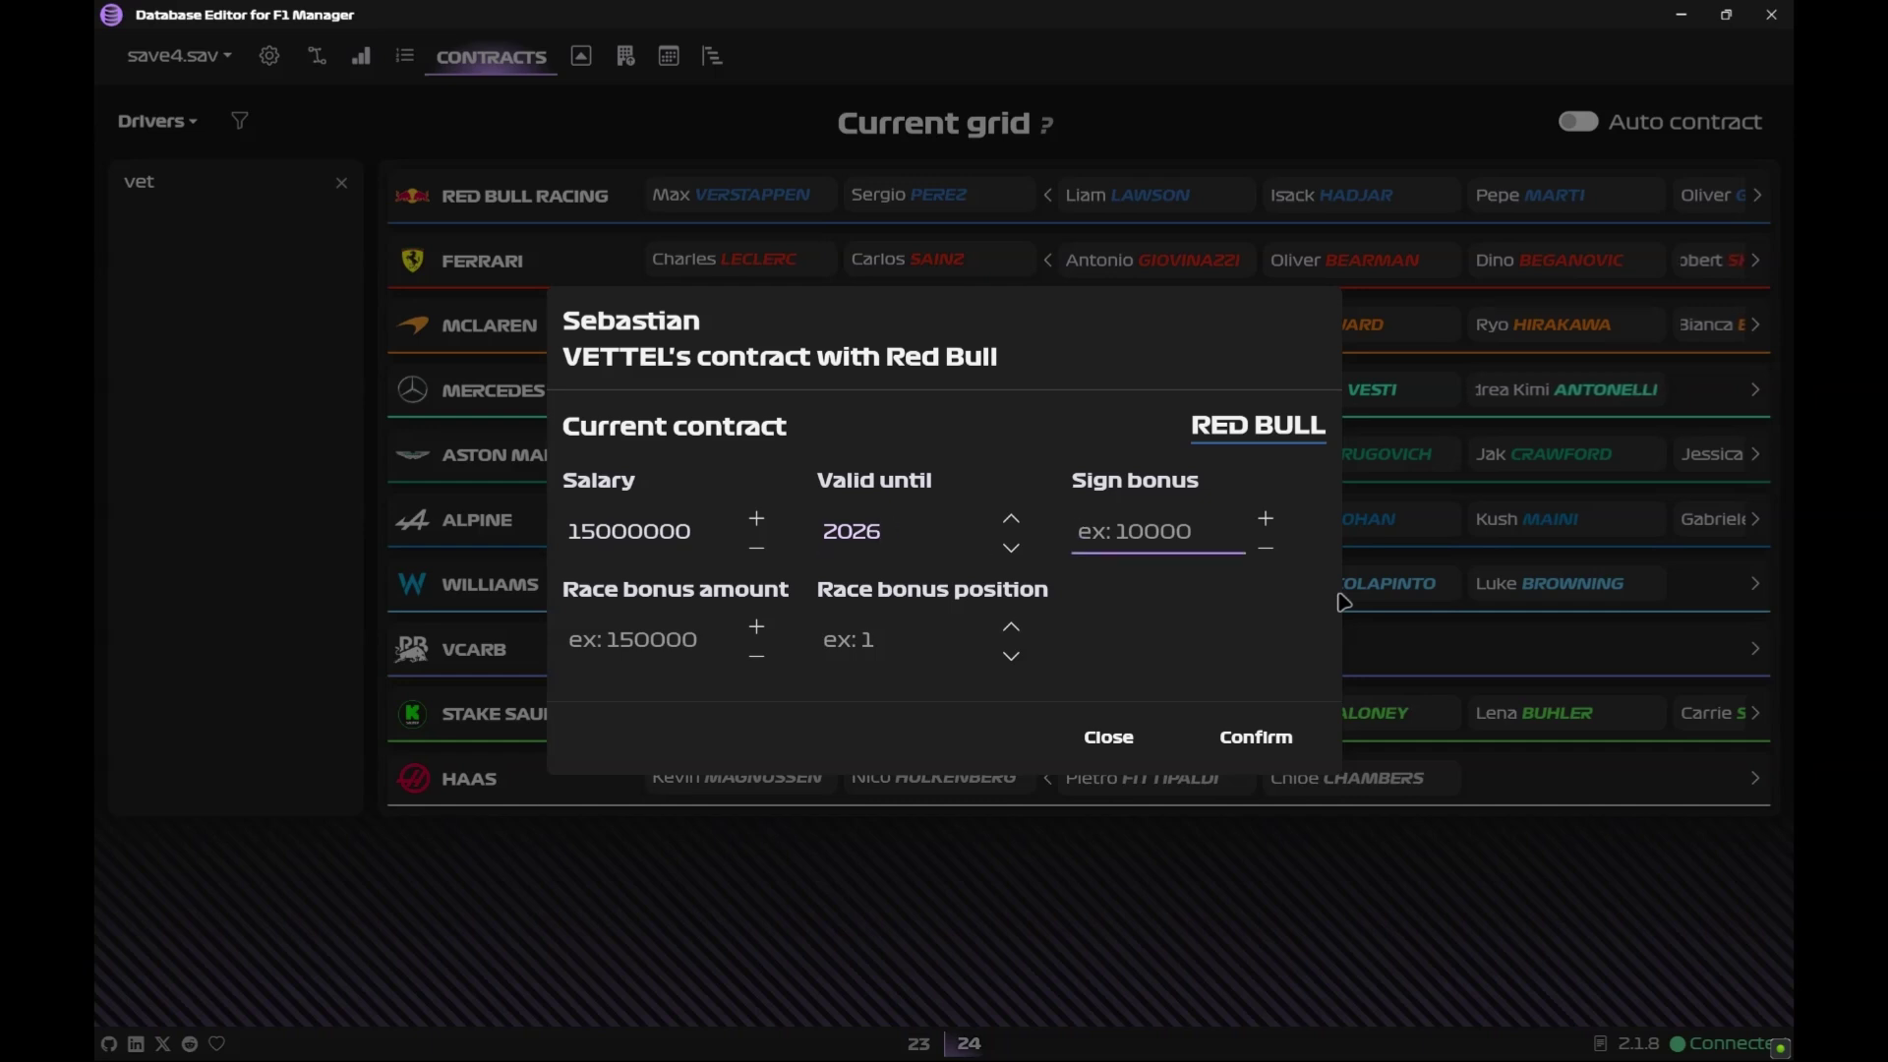
- Give Vettel's contract a sign bonus of 1000000 and a race bonus of 500000 for position 1, and confirm it
type("1000000")
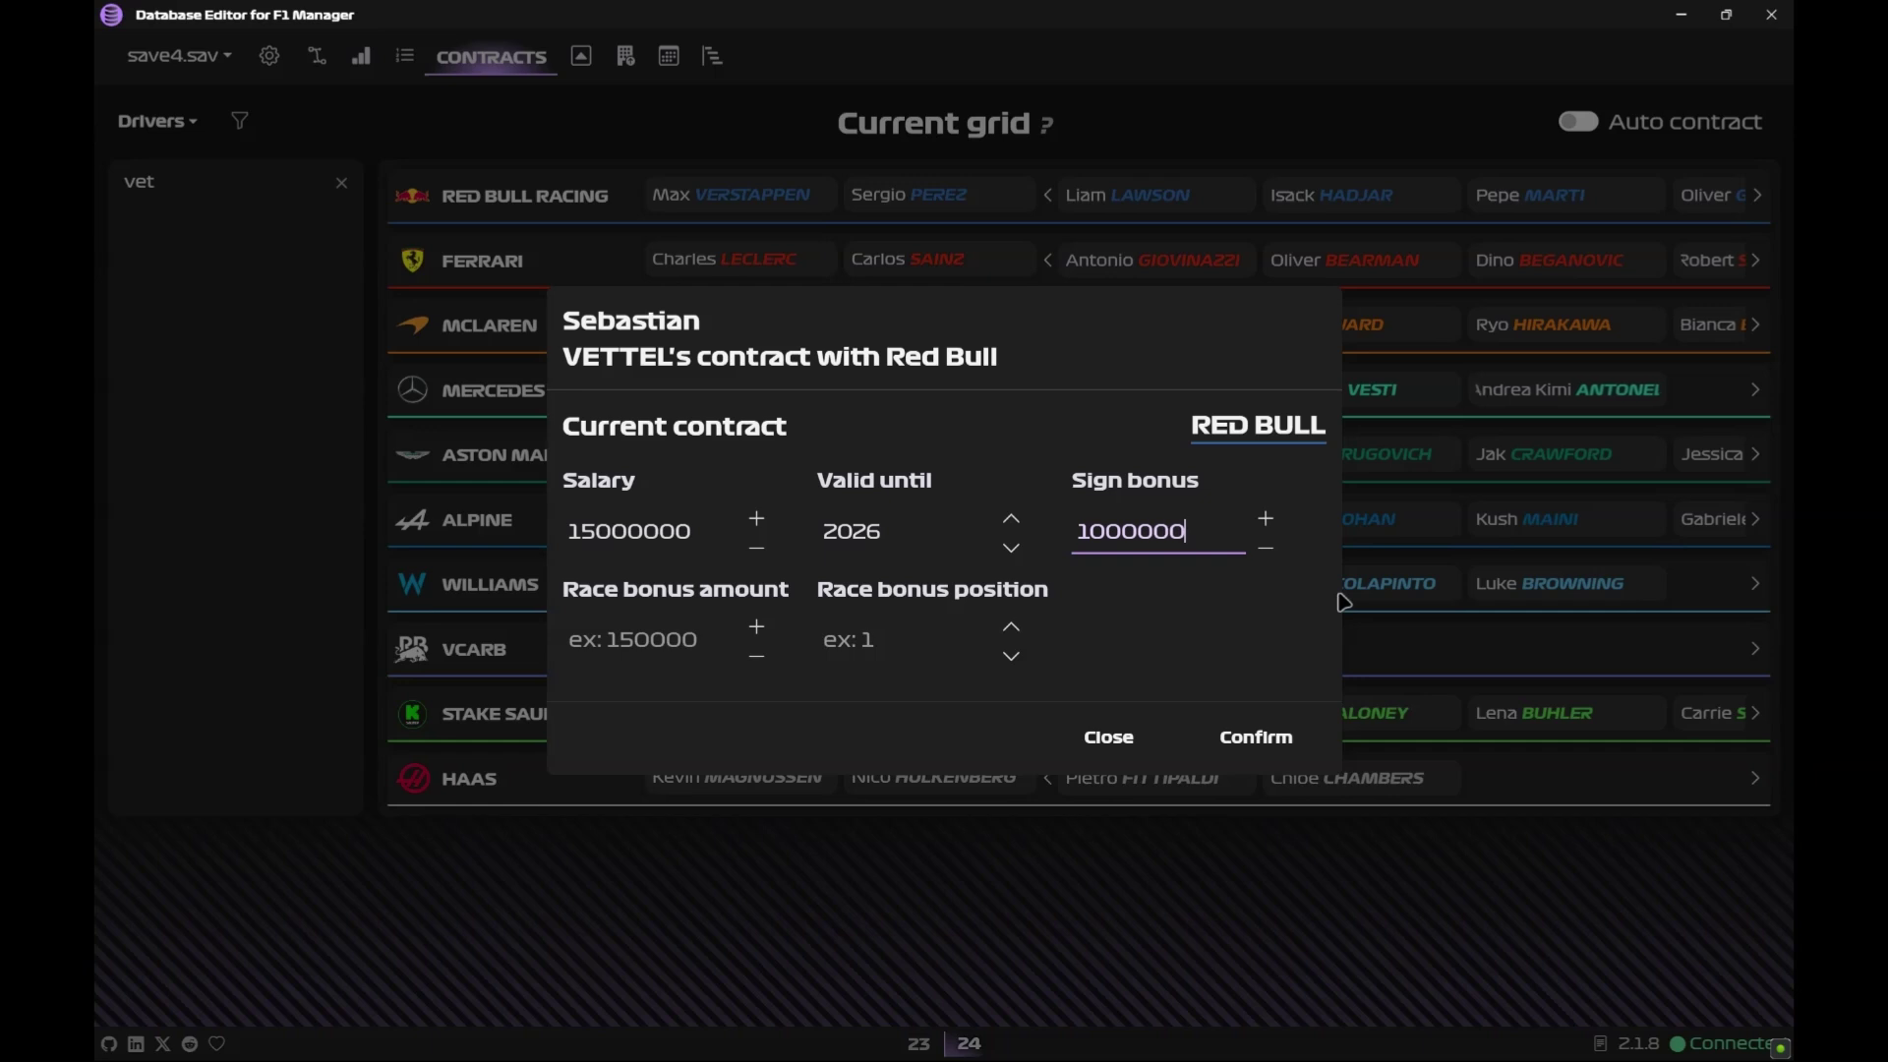
key("Tab")
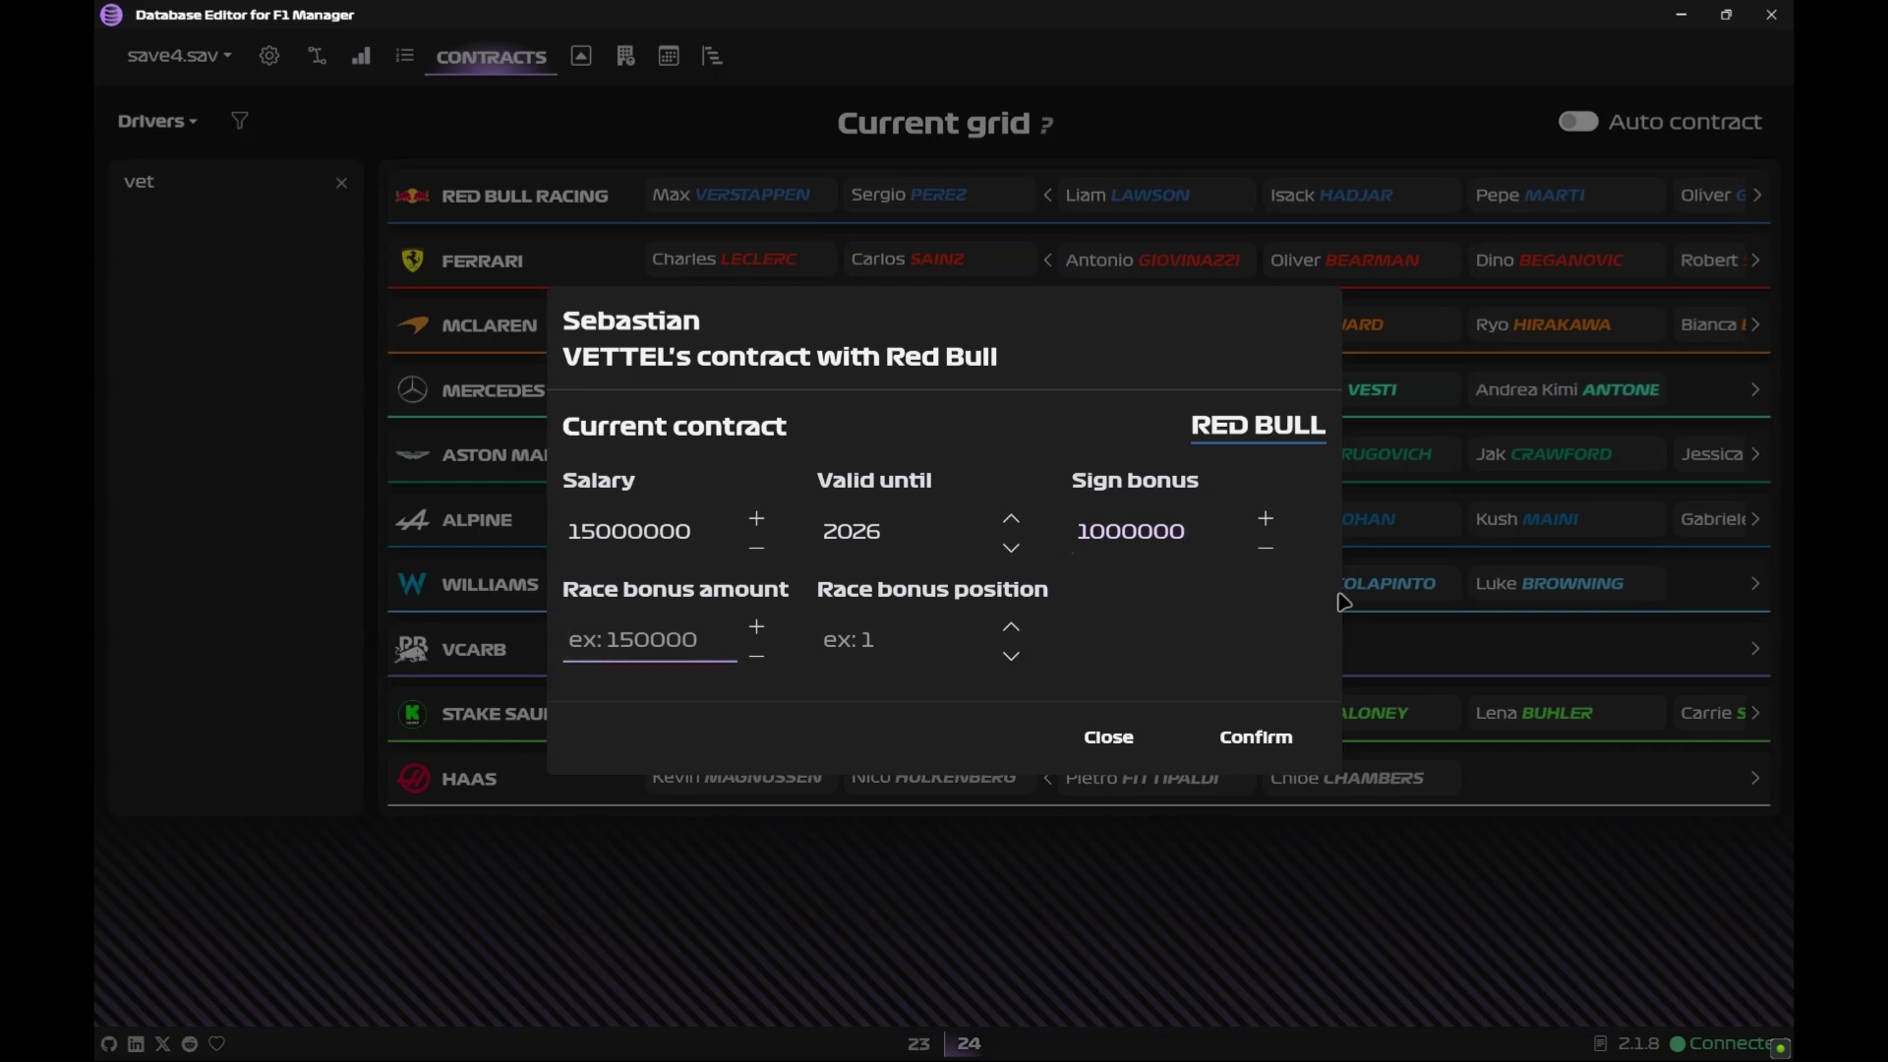
type("500")
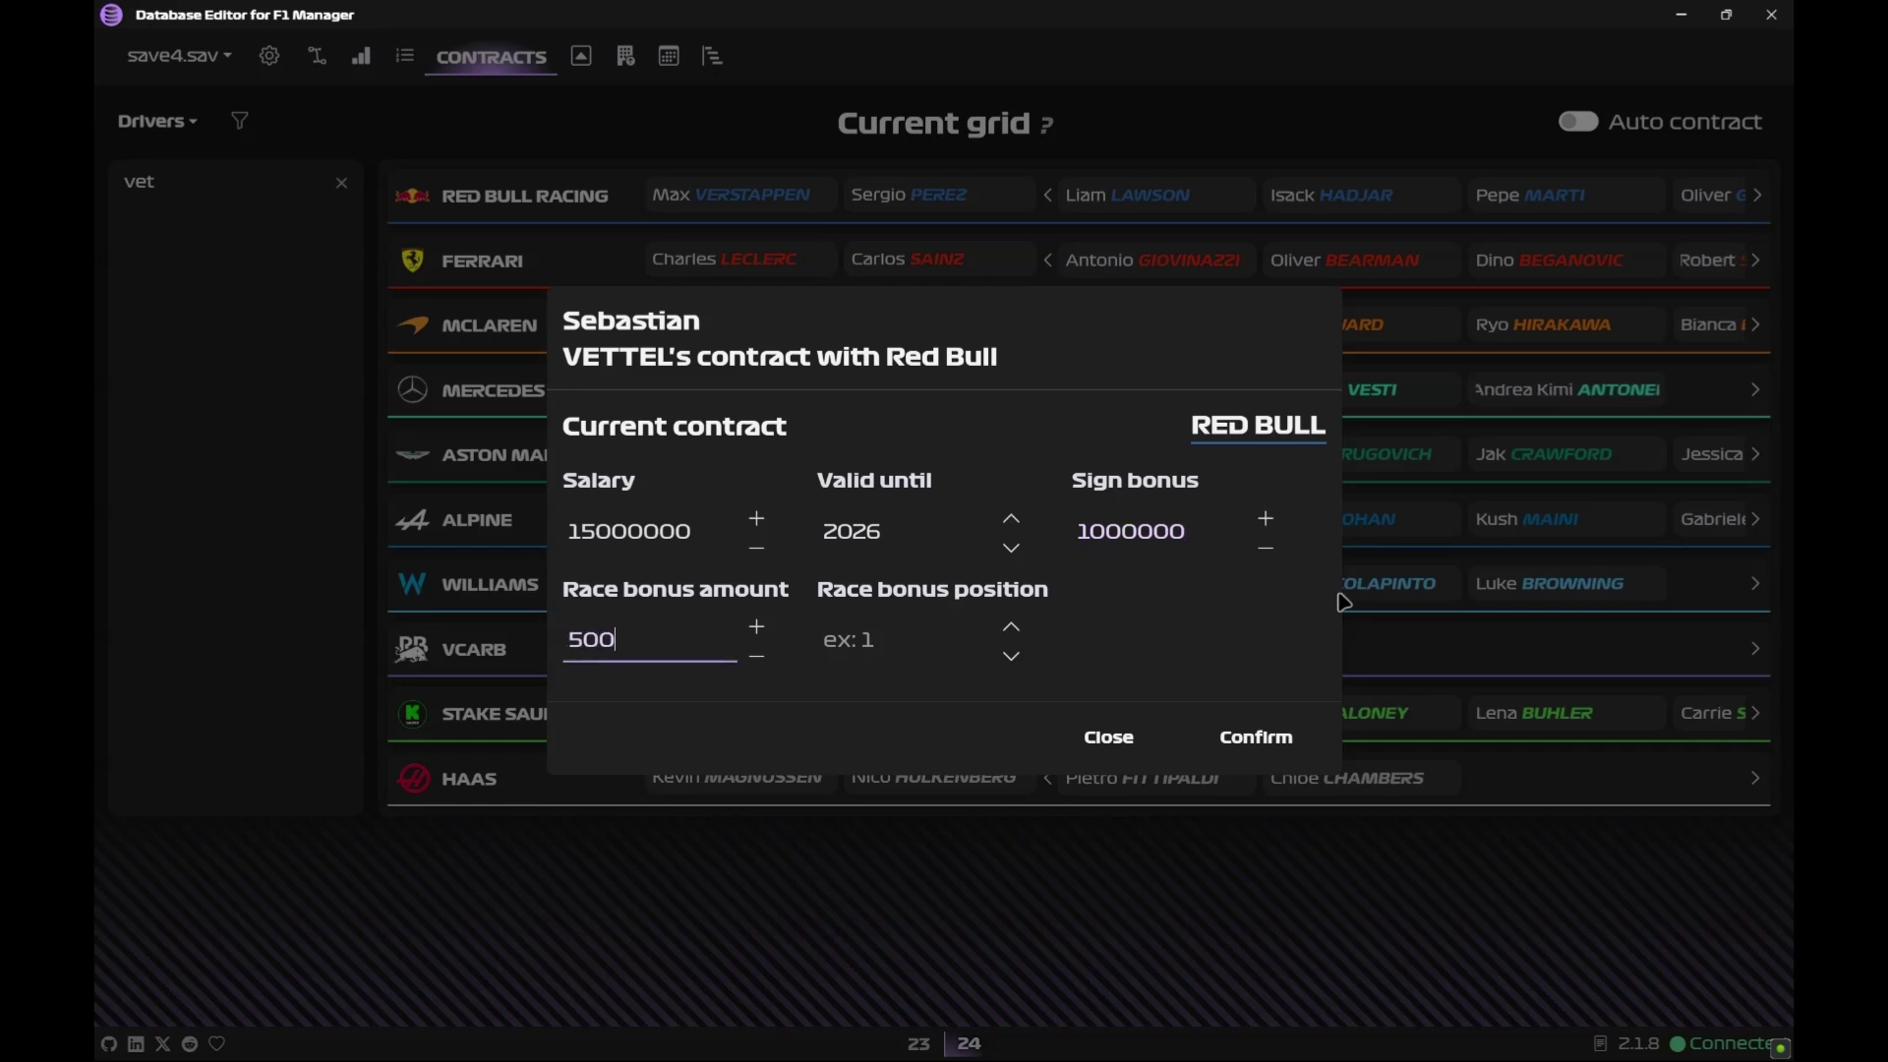
type("000")
key("Tab")
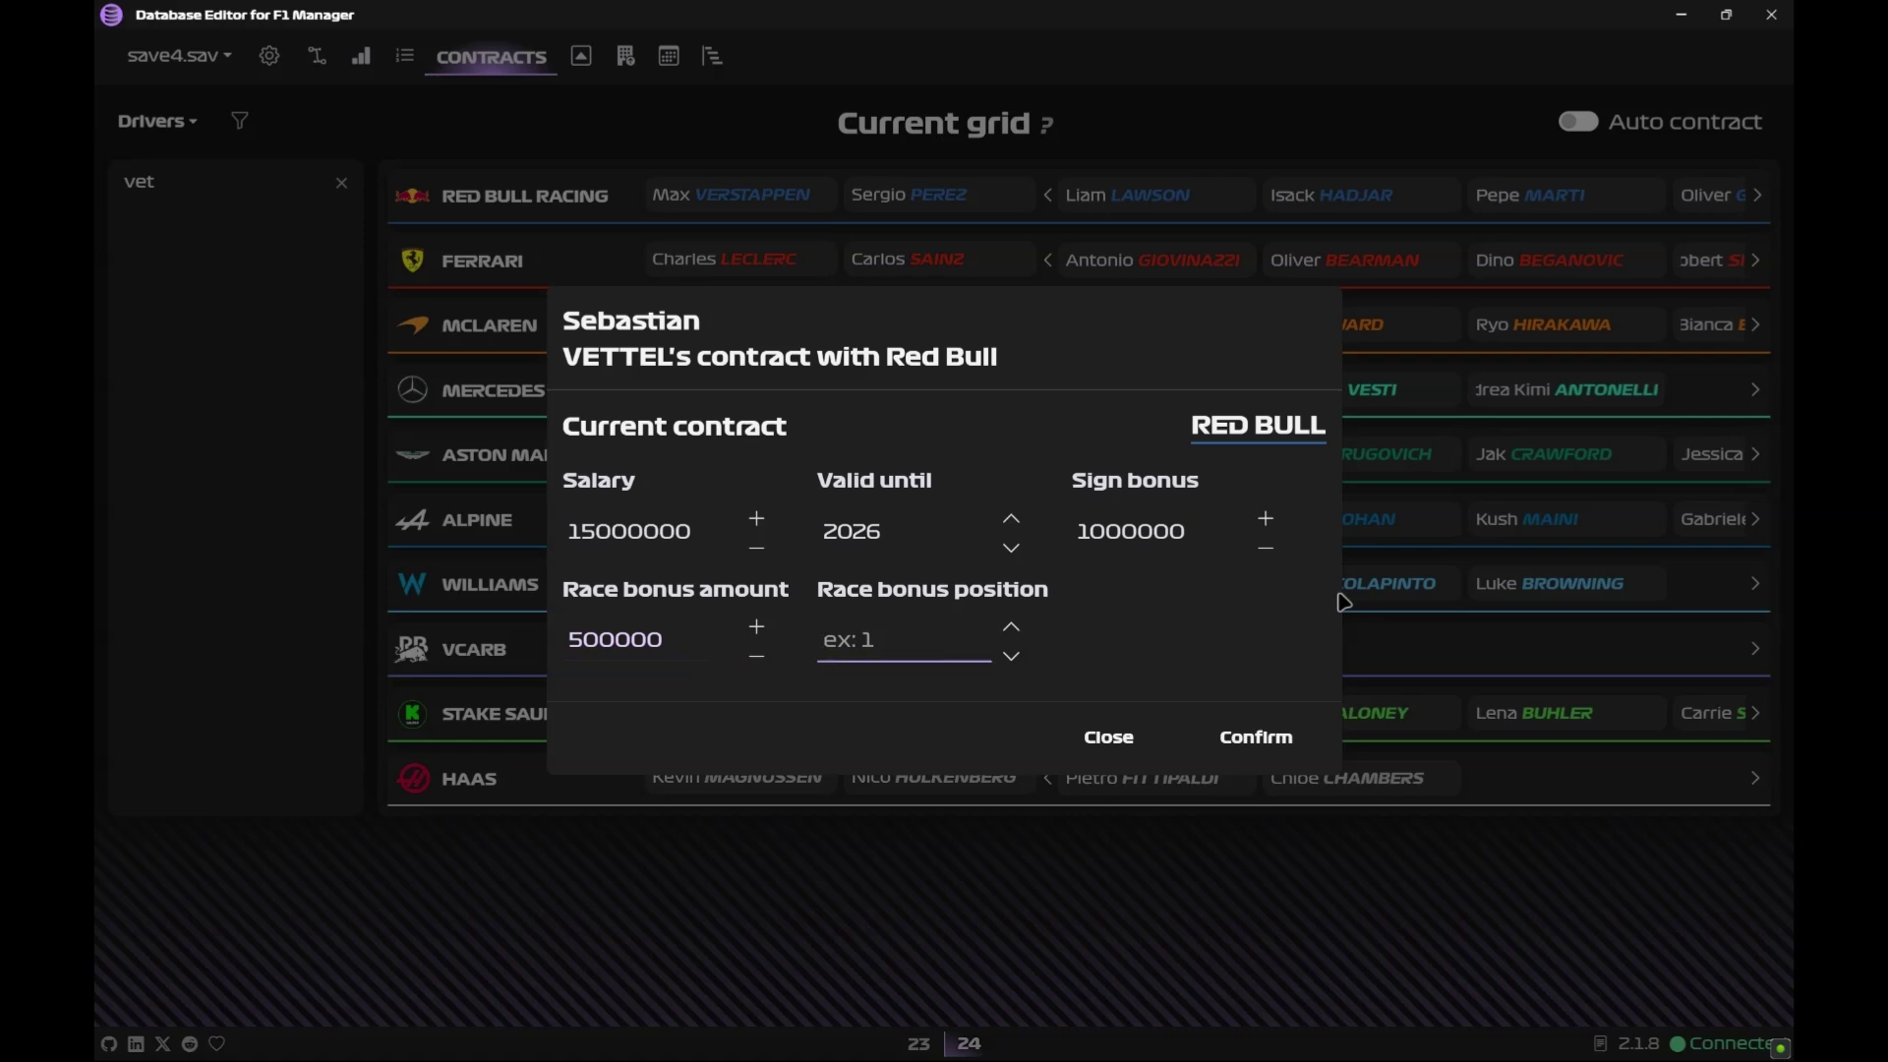
type("1")
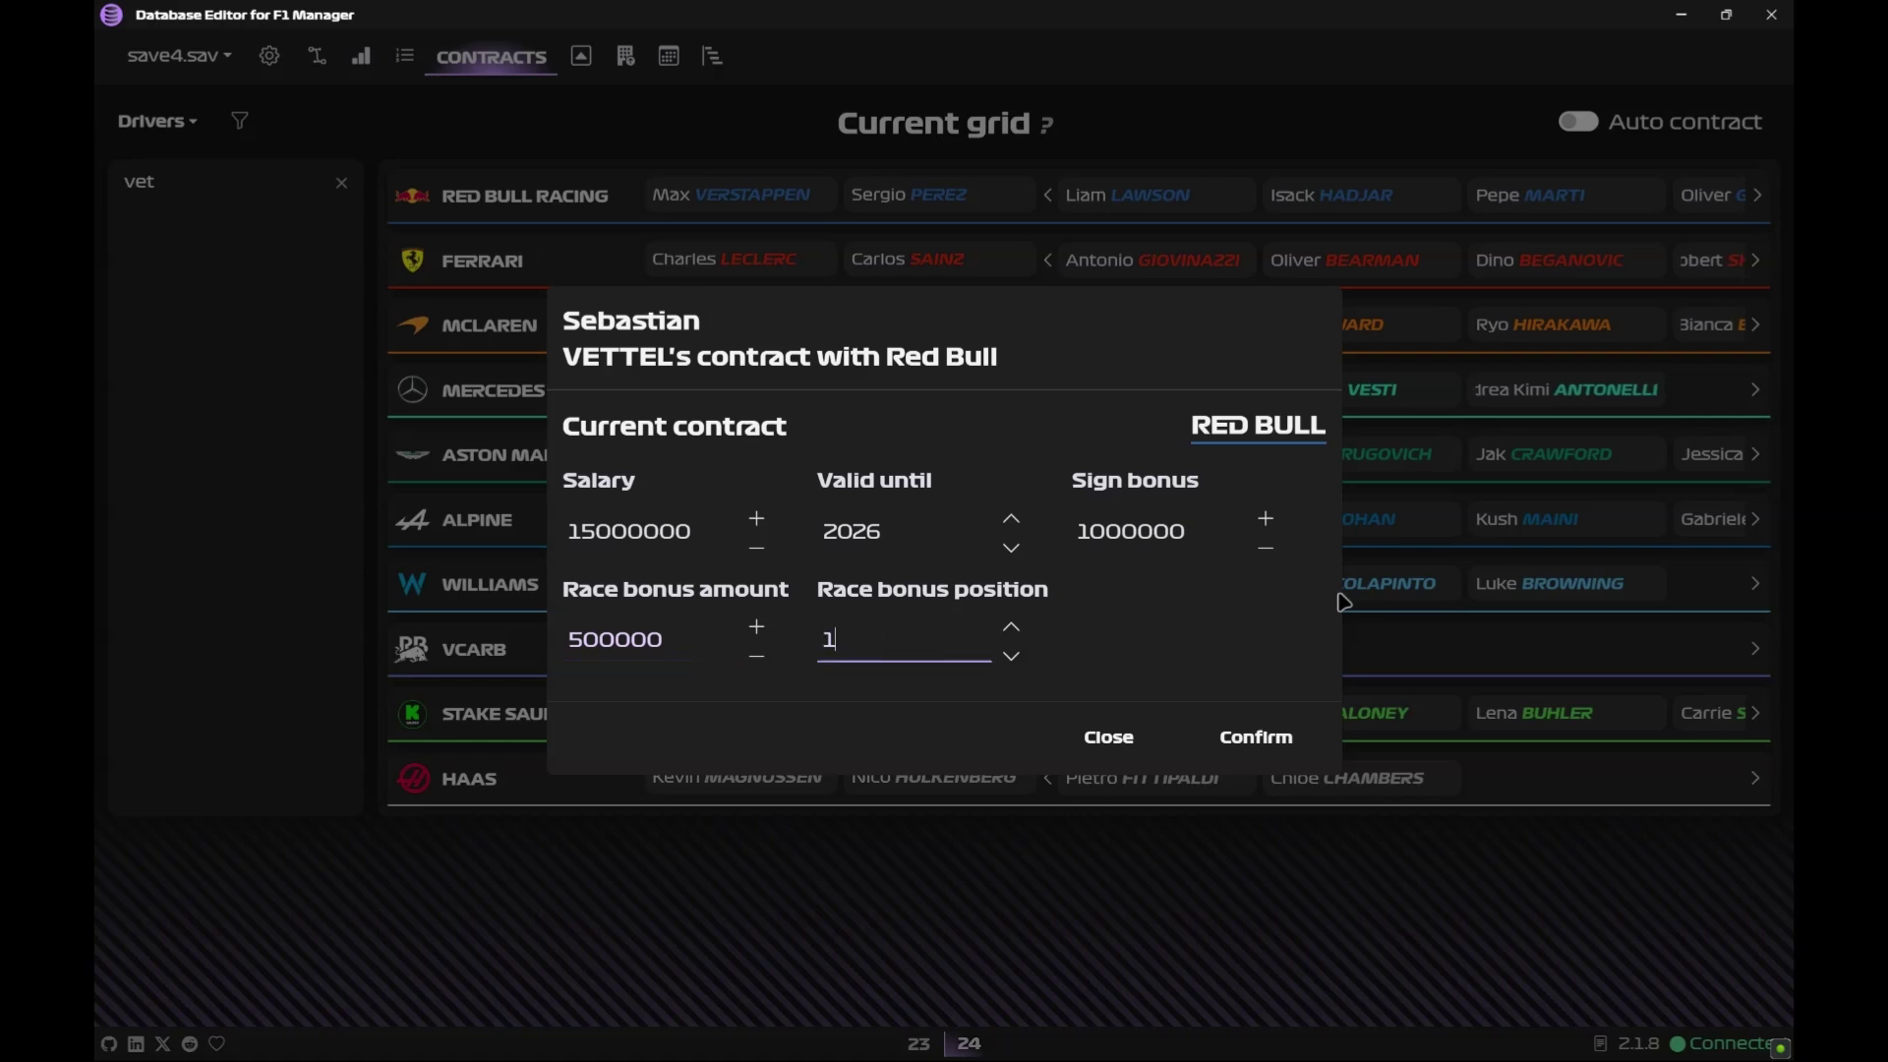
left_click(1244, 738)
- Move Sebastian Vettel from Red Bull Racing's reserves into Sergio Perez's race seat
left_click(1756, 197)
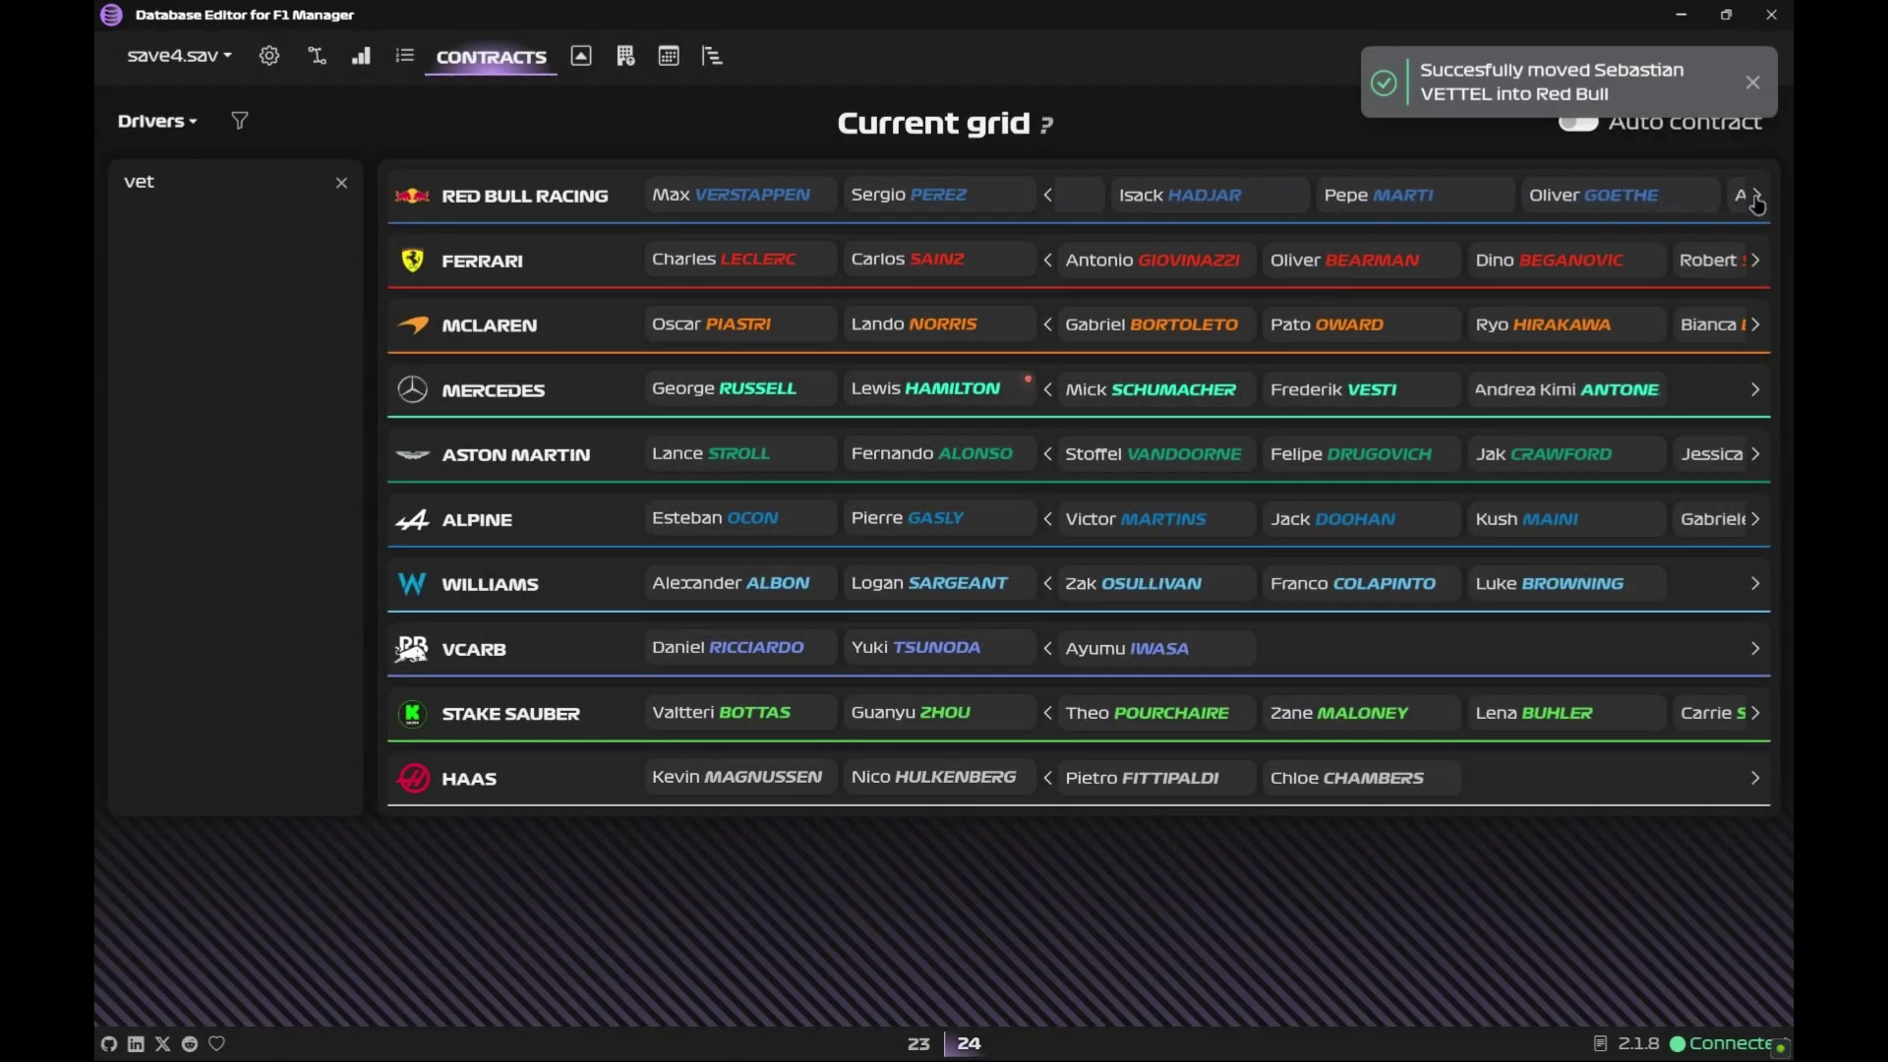
left_click(1755, 197)
left_click(1740, 195)
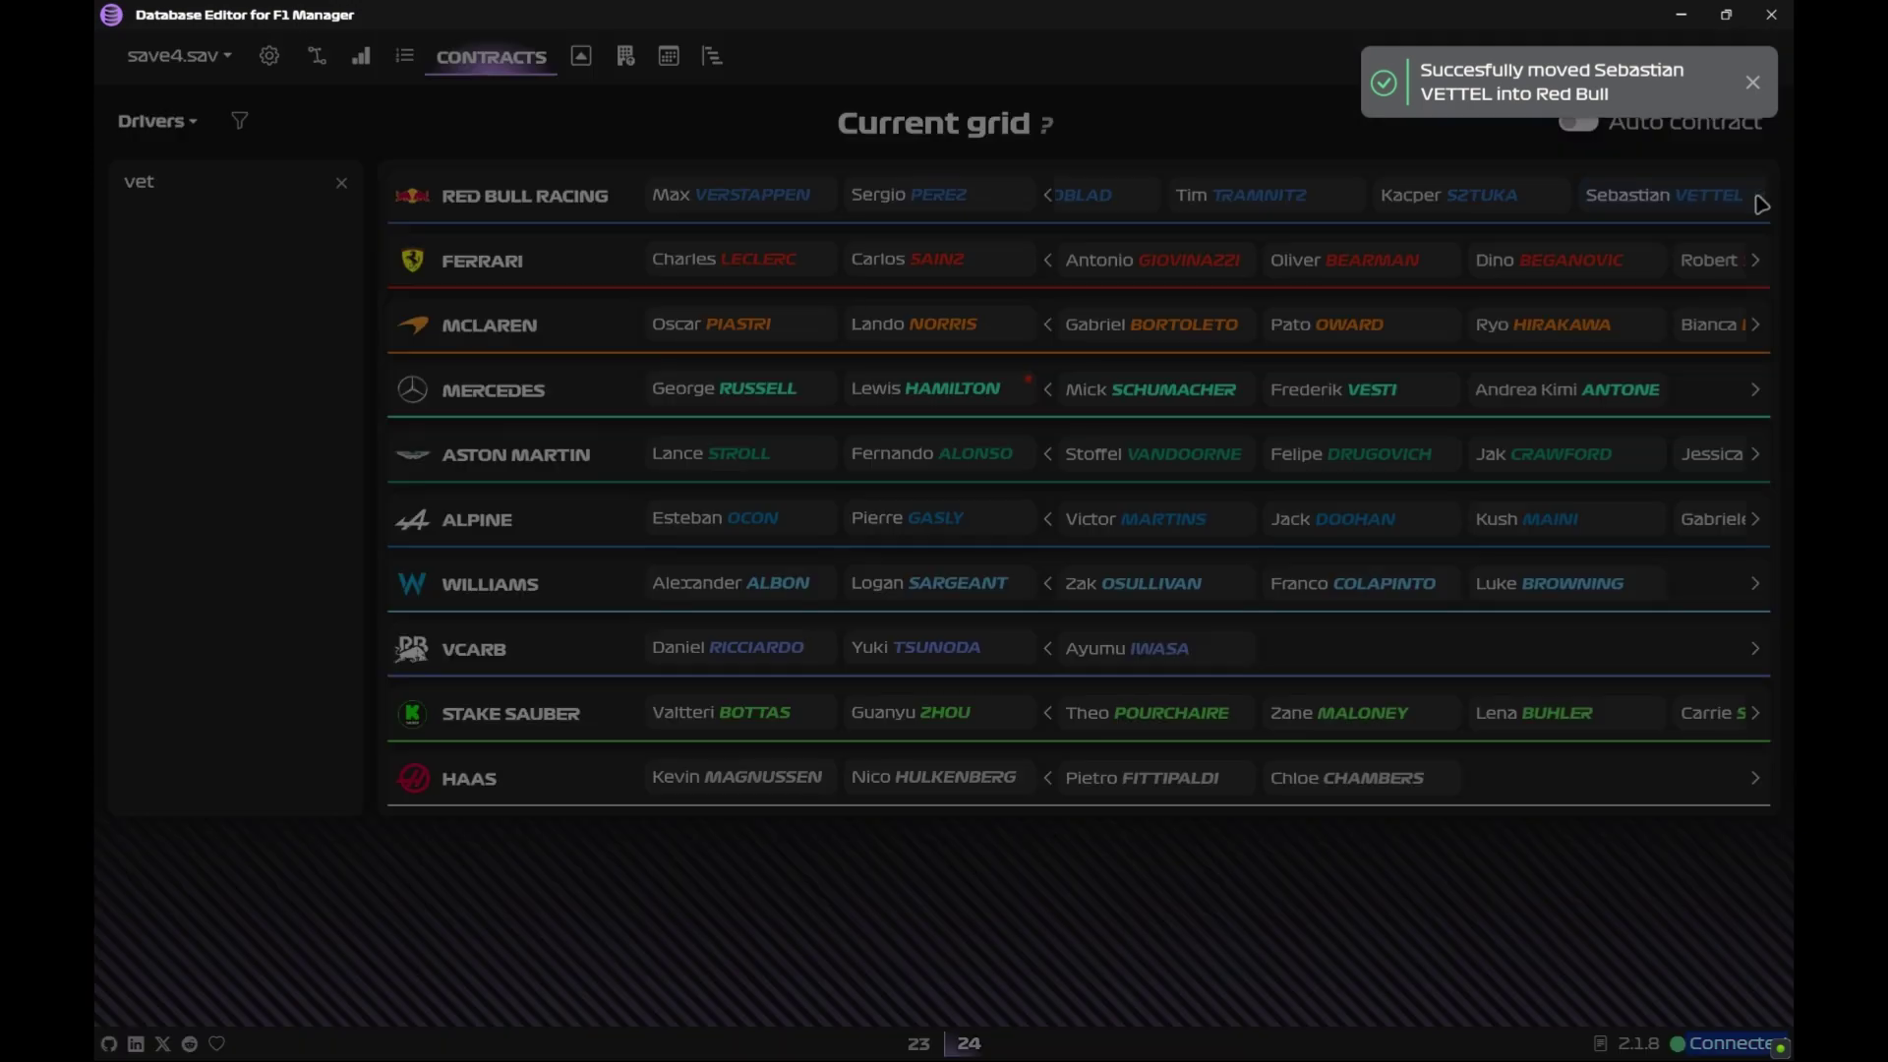
left_click(1108, 748)
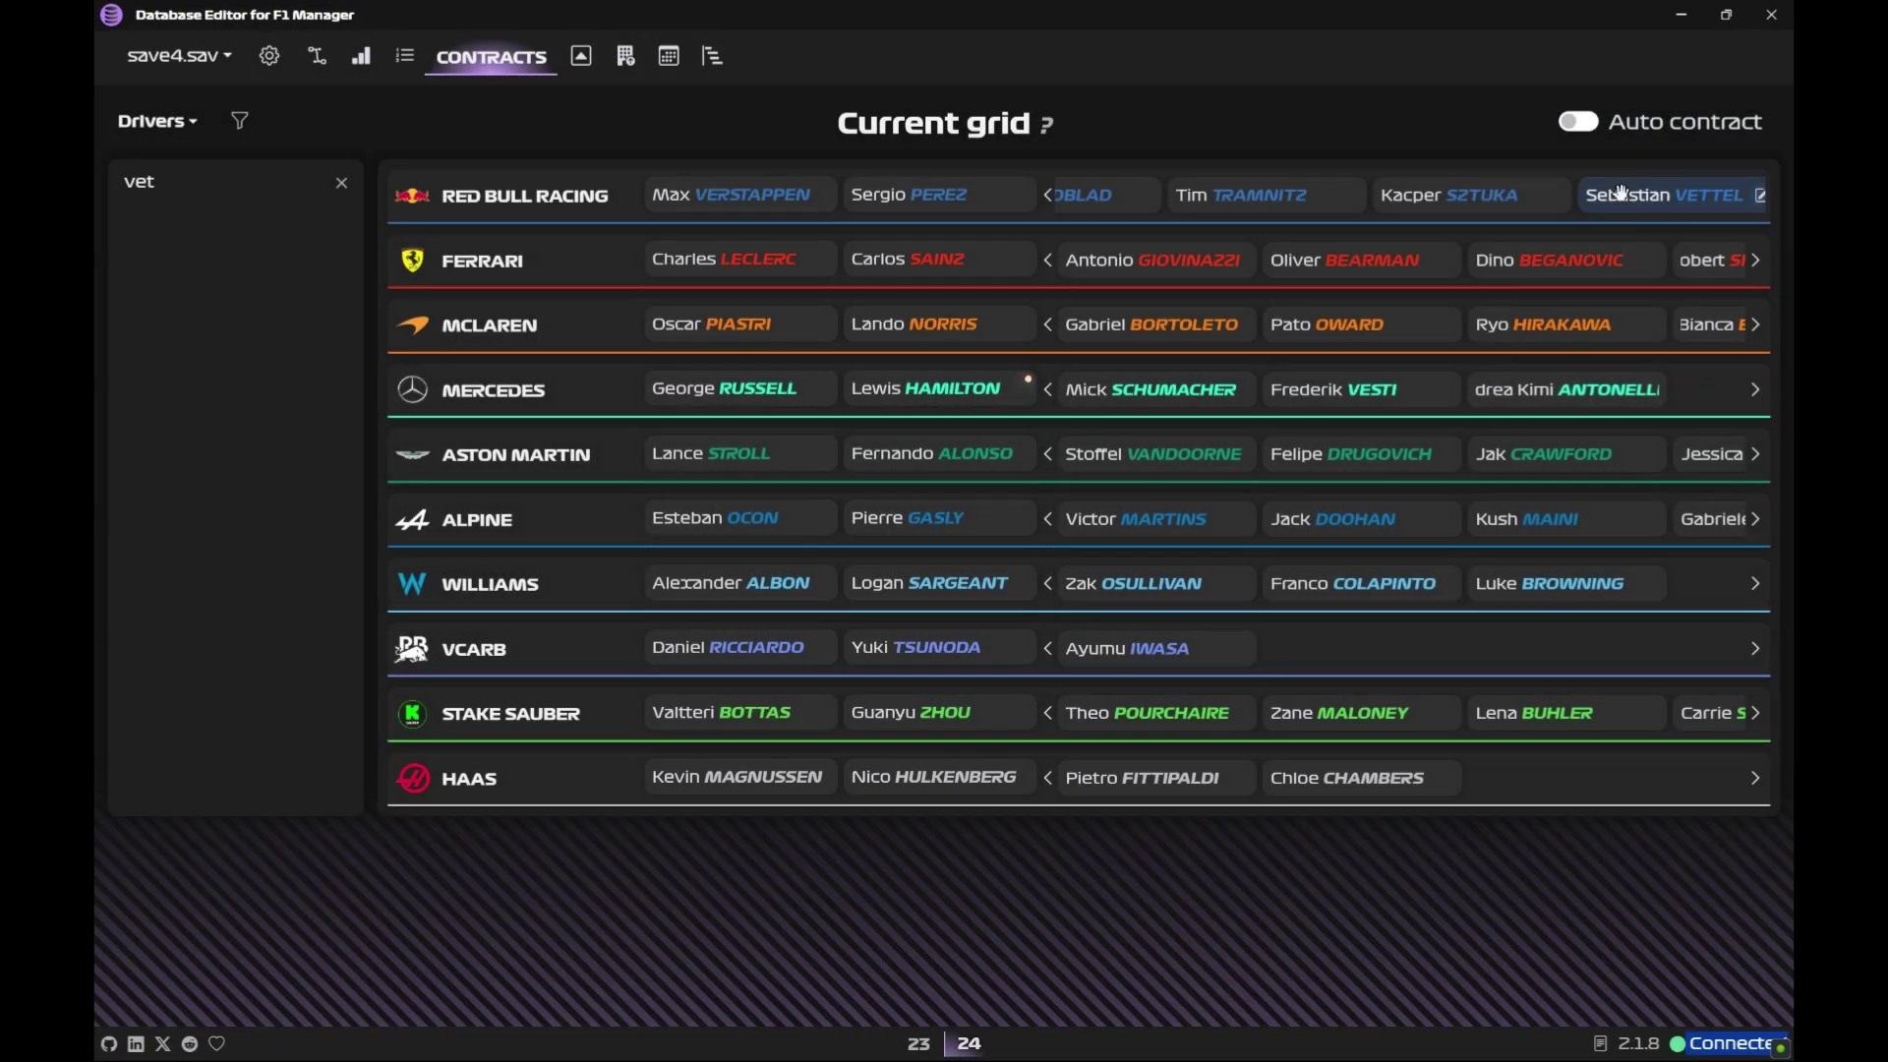
left_click_drag(1627, 195, 892, 190)
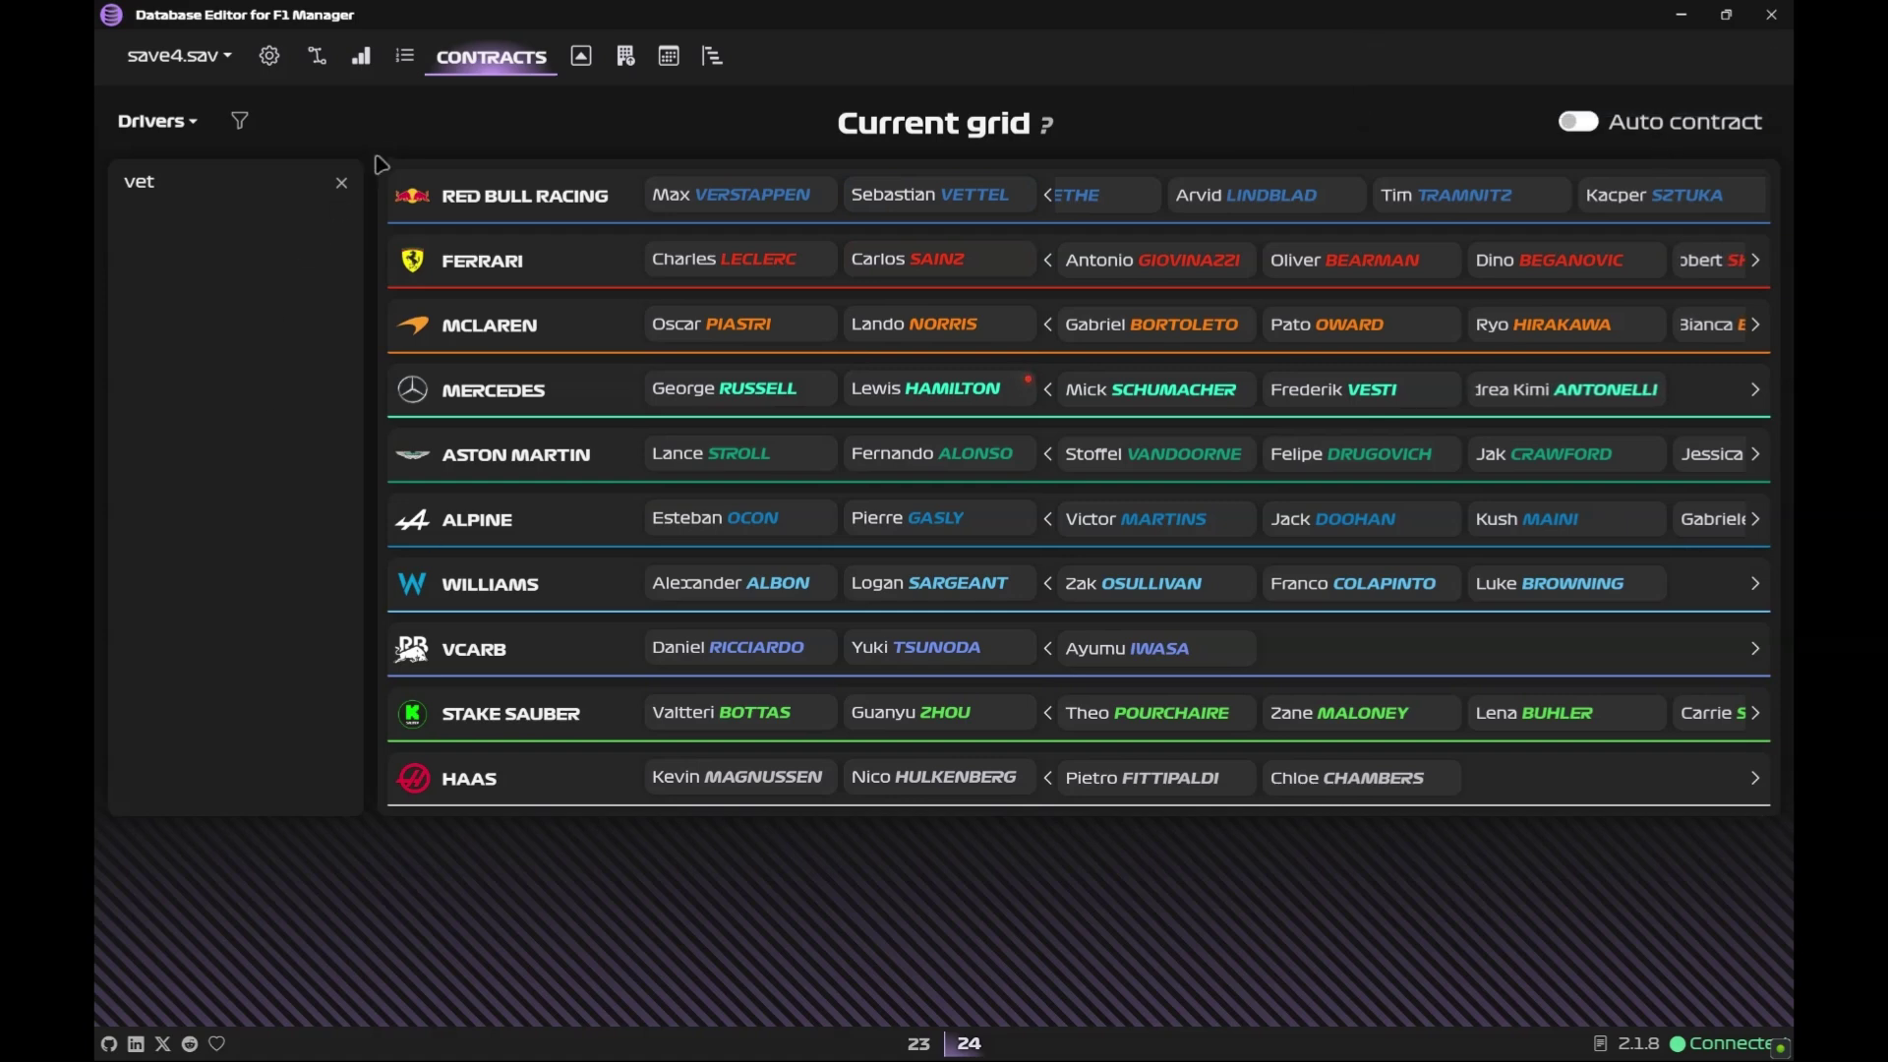
- Open Max Verstappen's contract and add a future contract with Williams
left_click(816, 196)
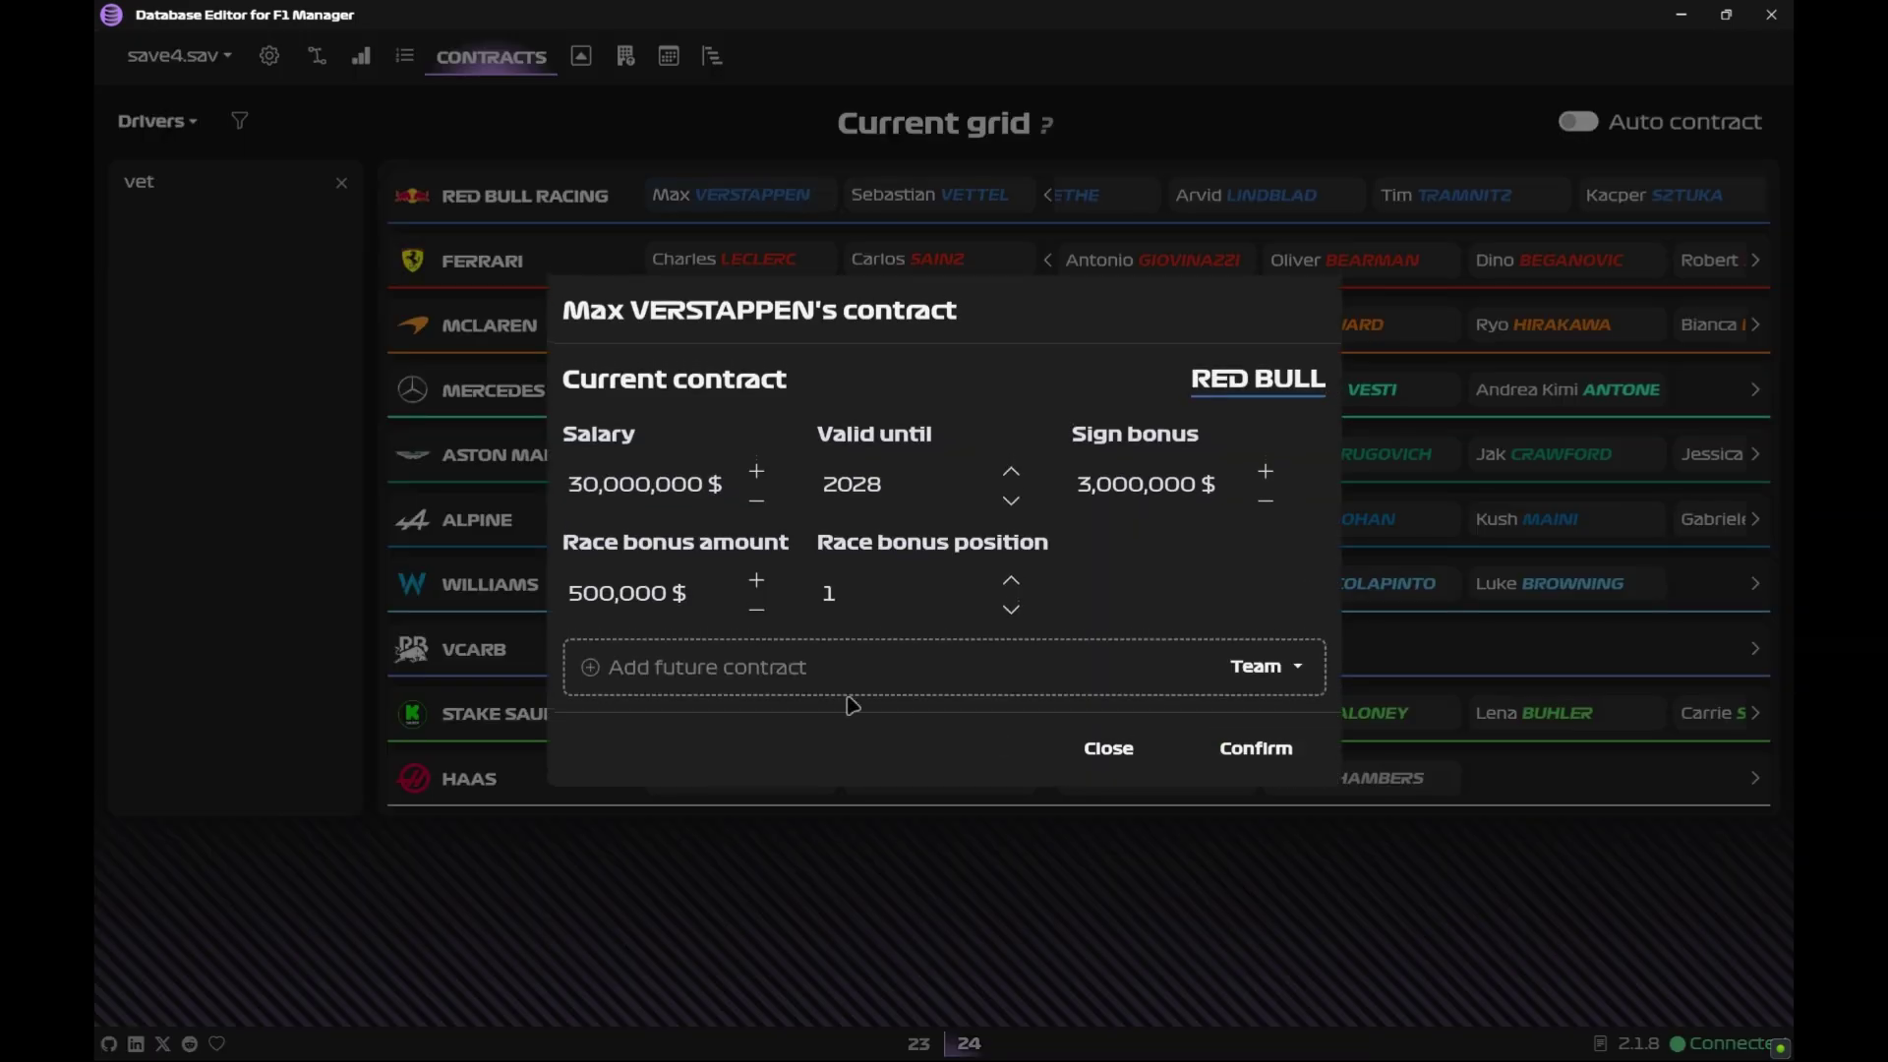
left_click(1258, 665)
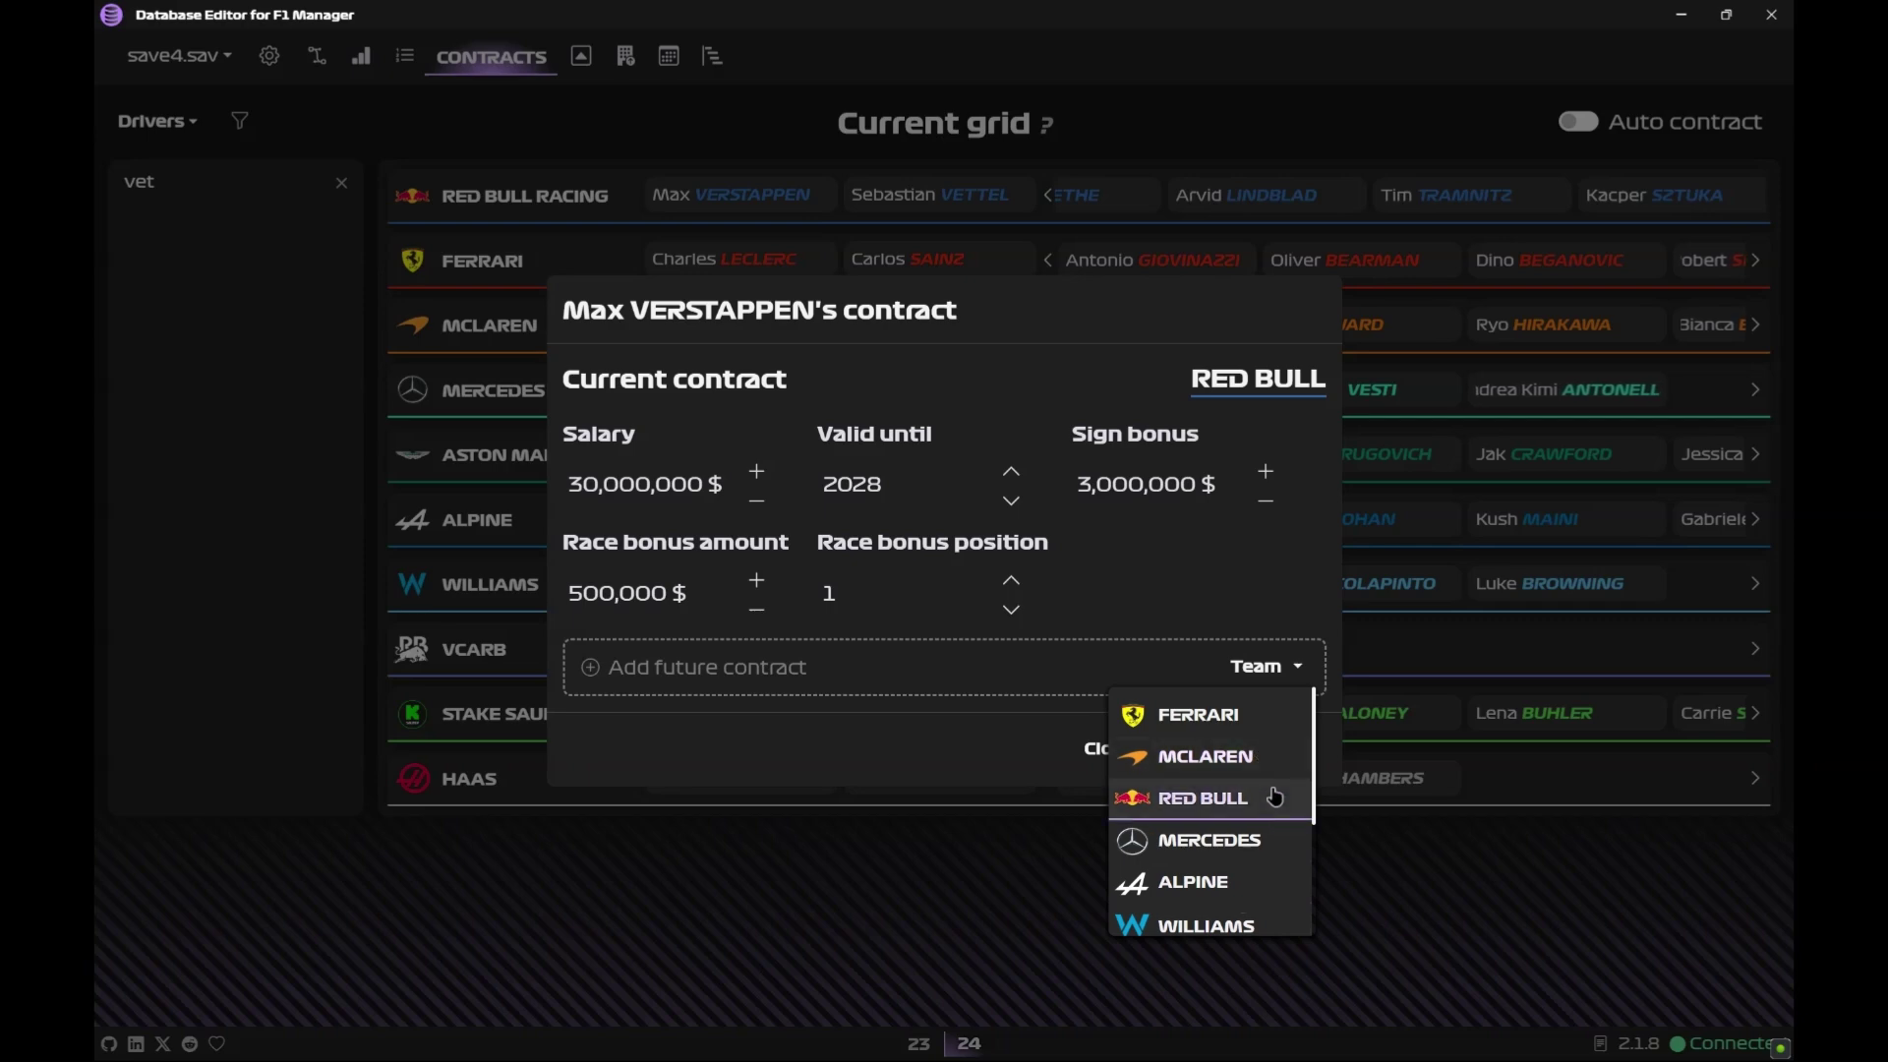
scroll(1275, 796, "down", 3)
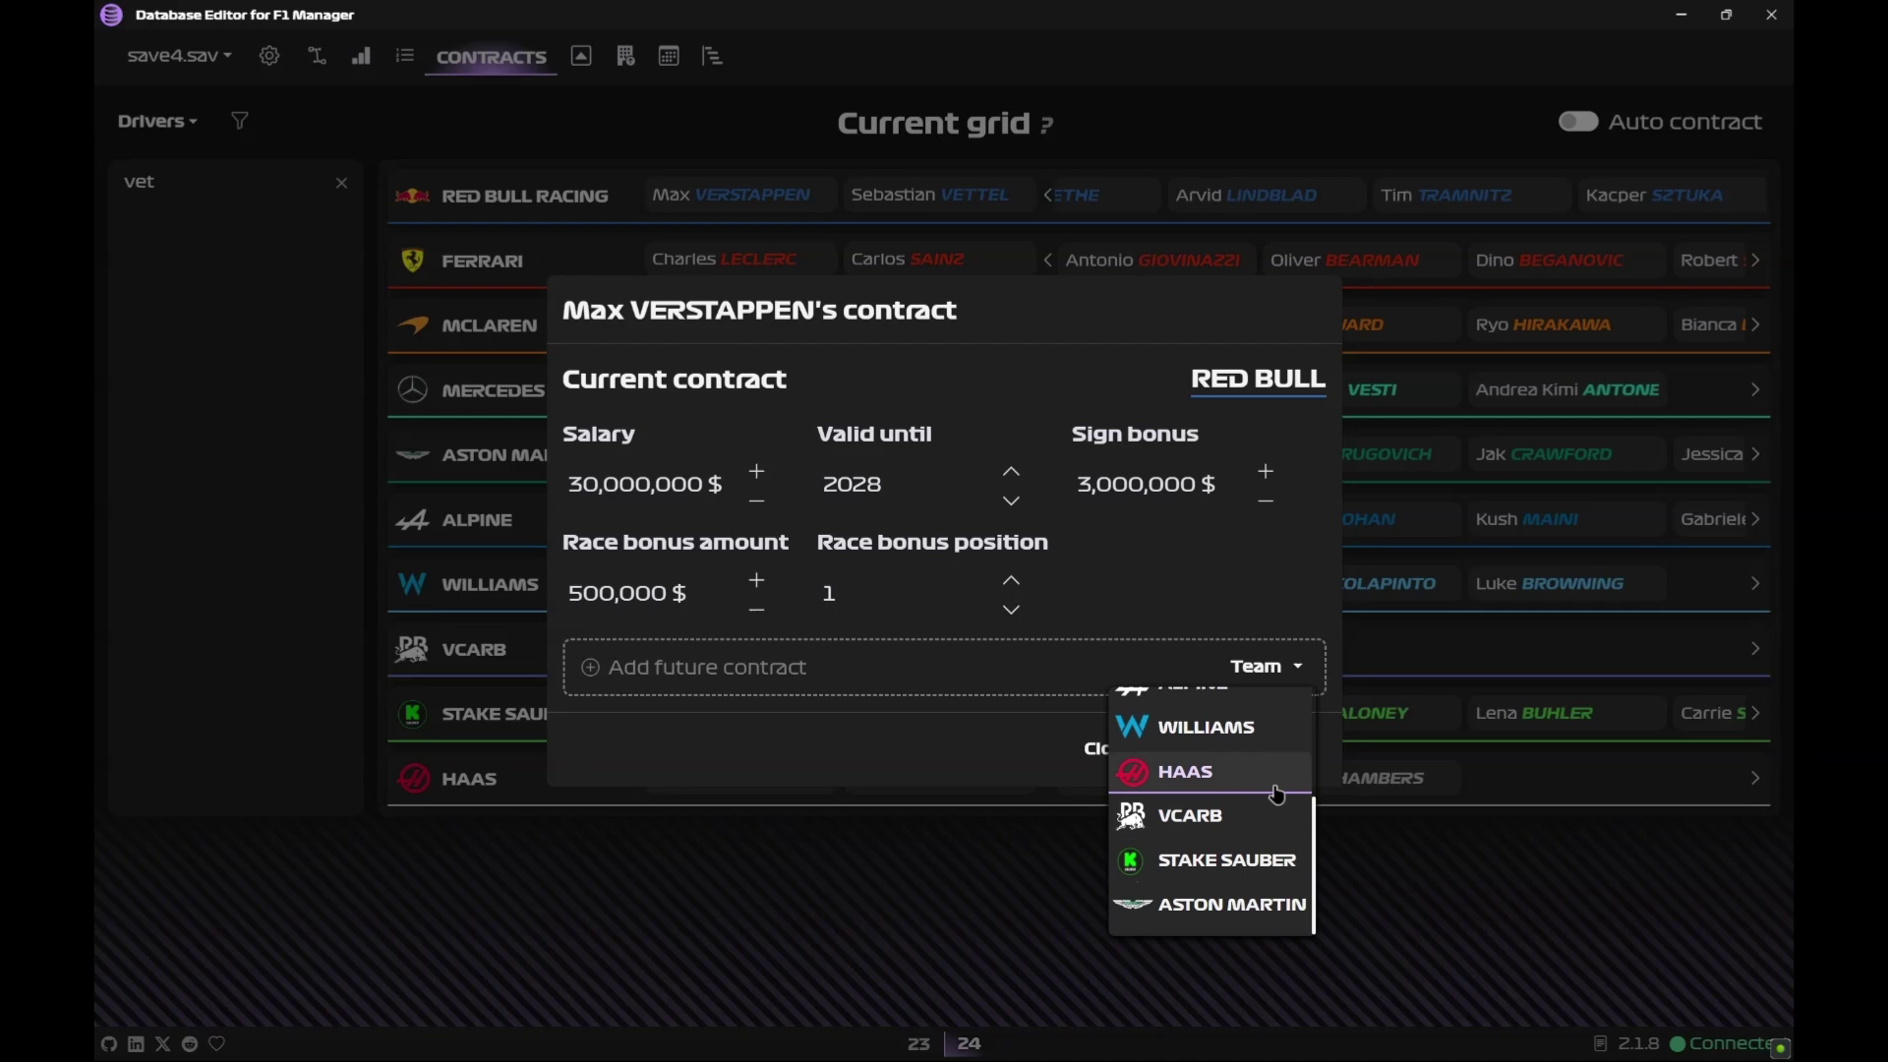
scroll(1263, 814, "up", 3)
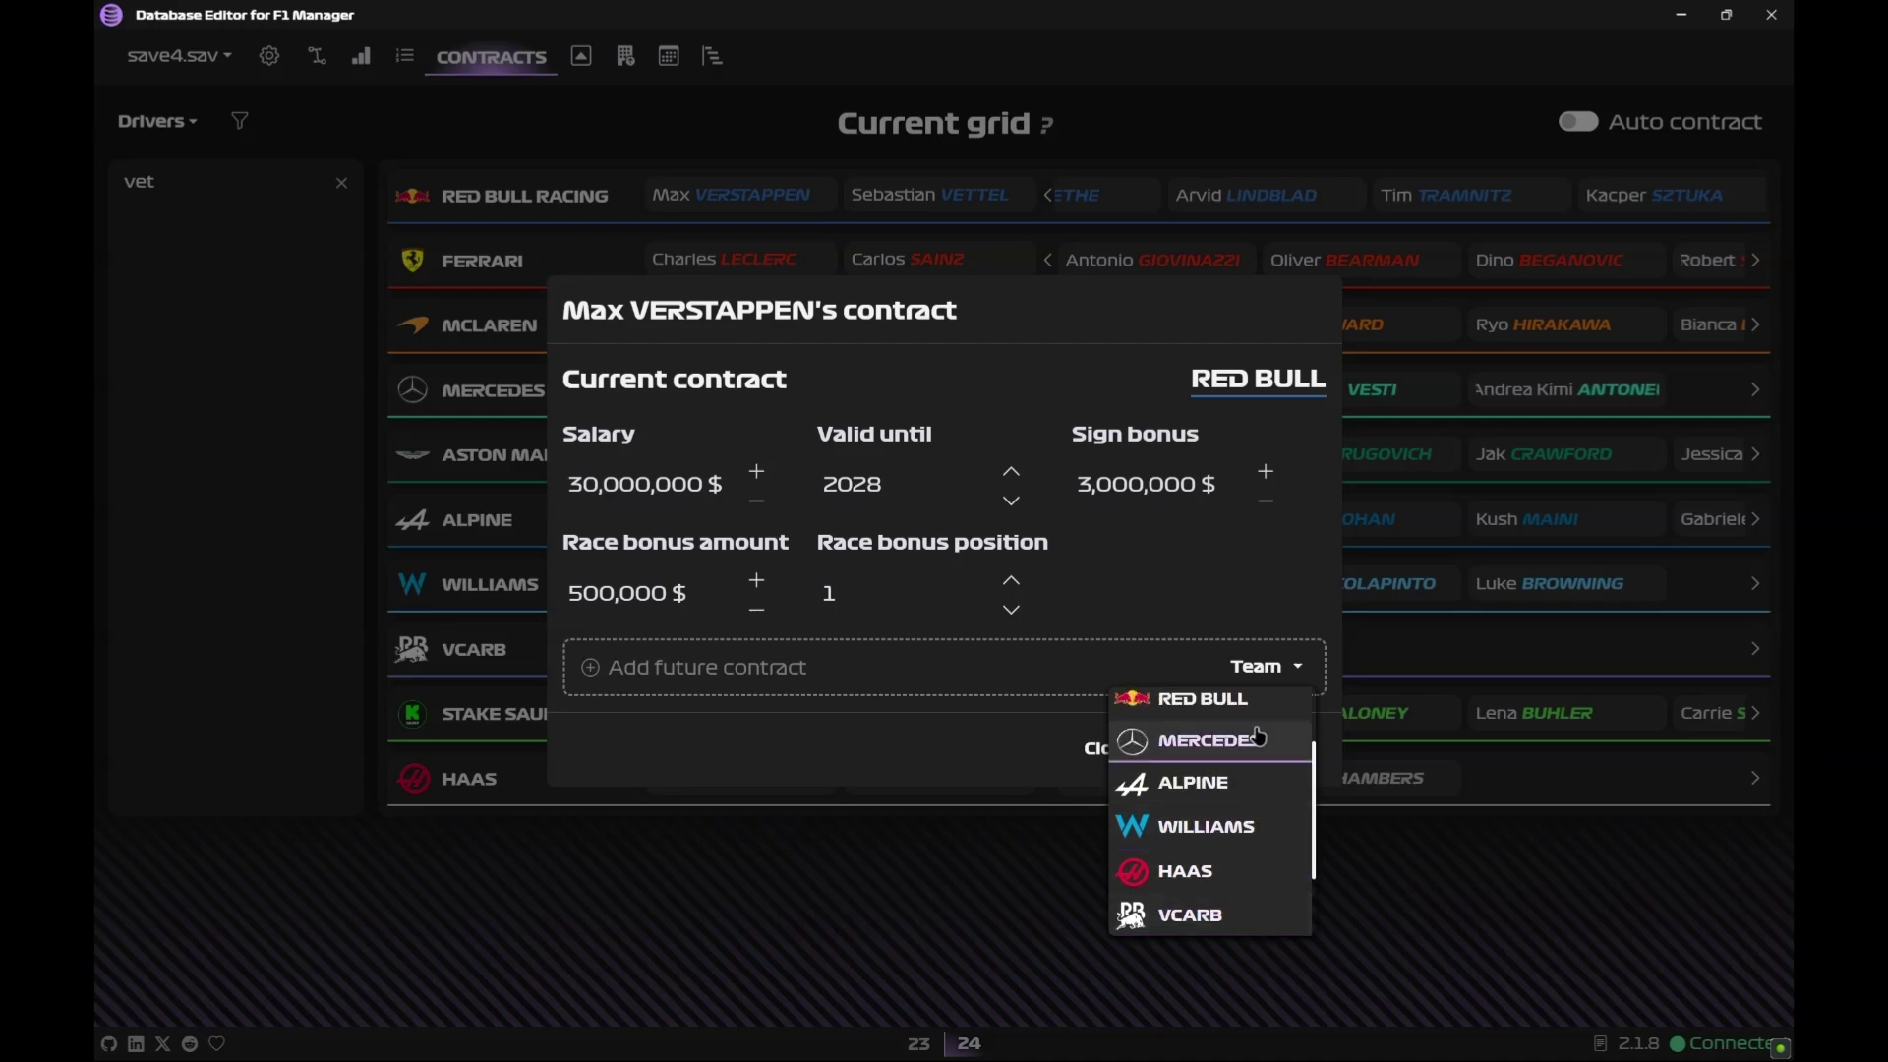
left_click(1259, 820)
left_click(678, 674)
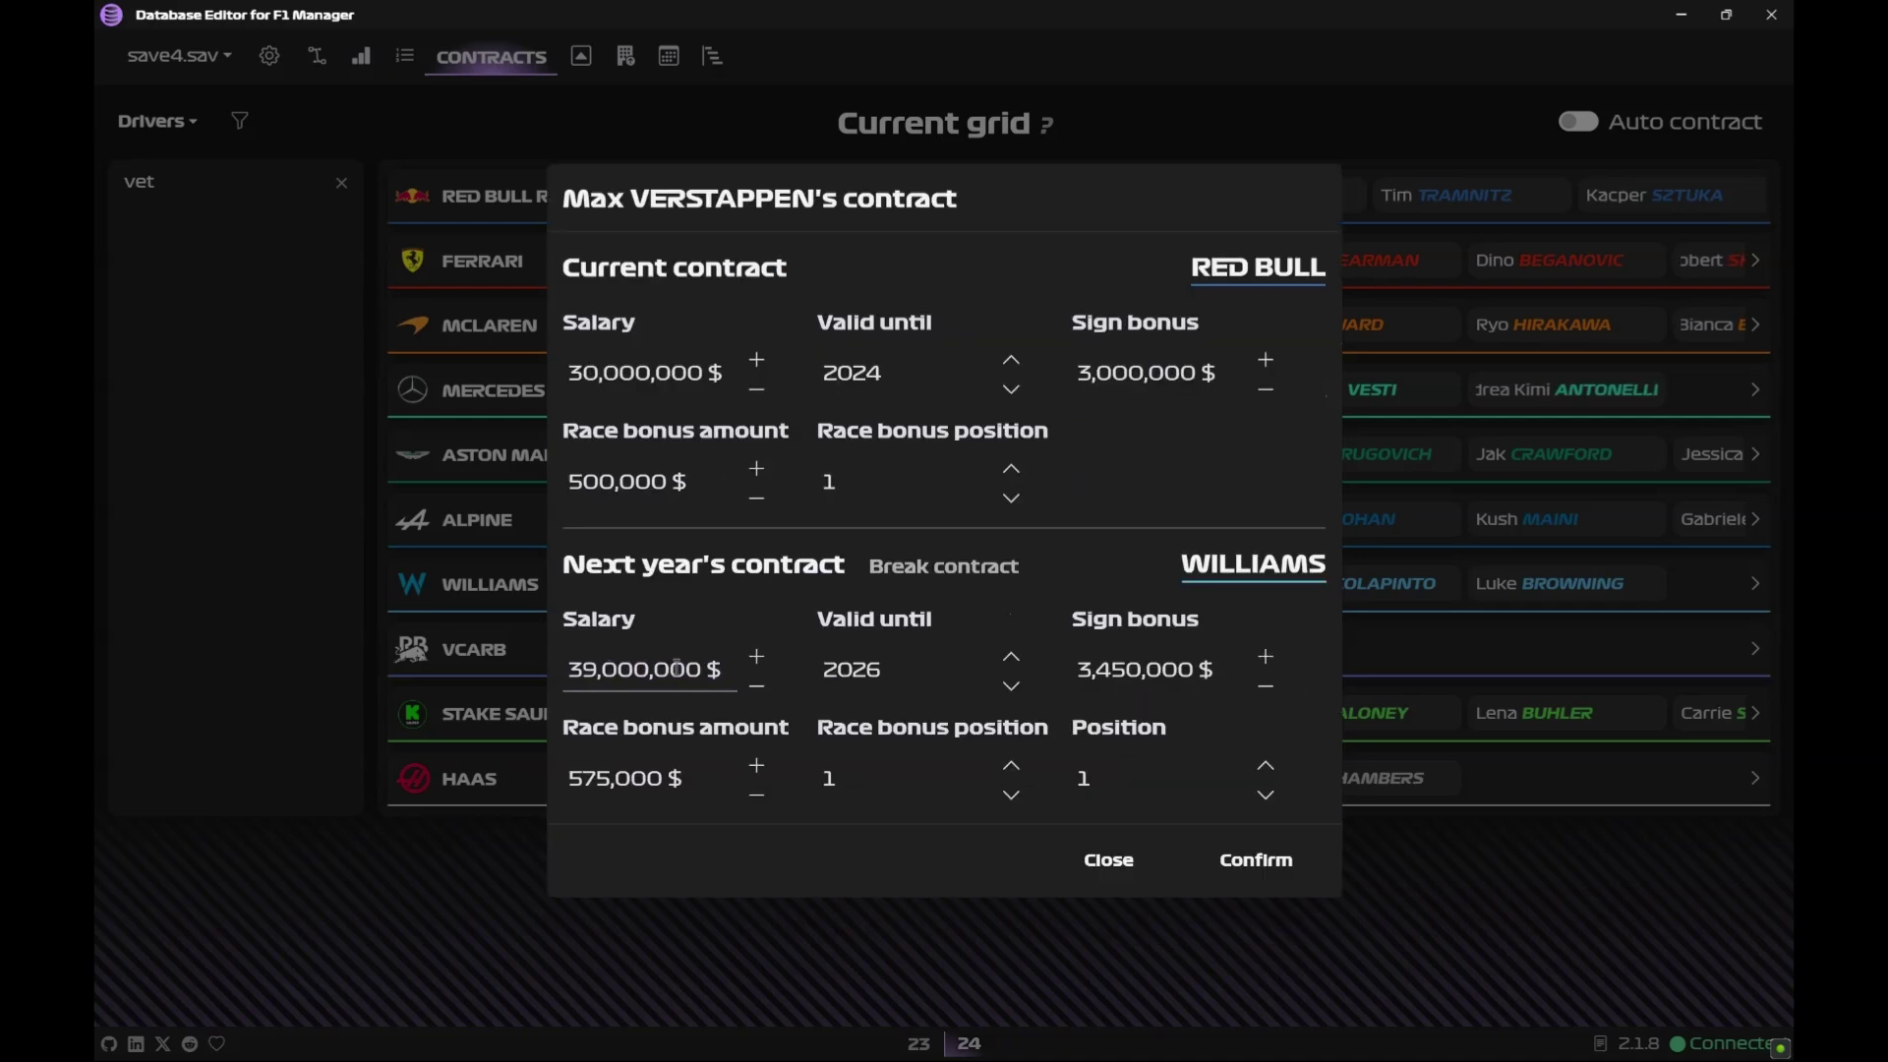
- Set the salary of Verstappen's Williams contract for next year to 59,000,000 and its validity to 2027
left_click(599, 670)
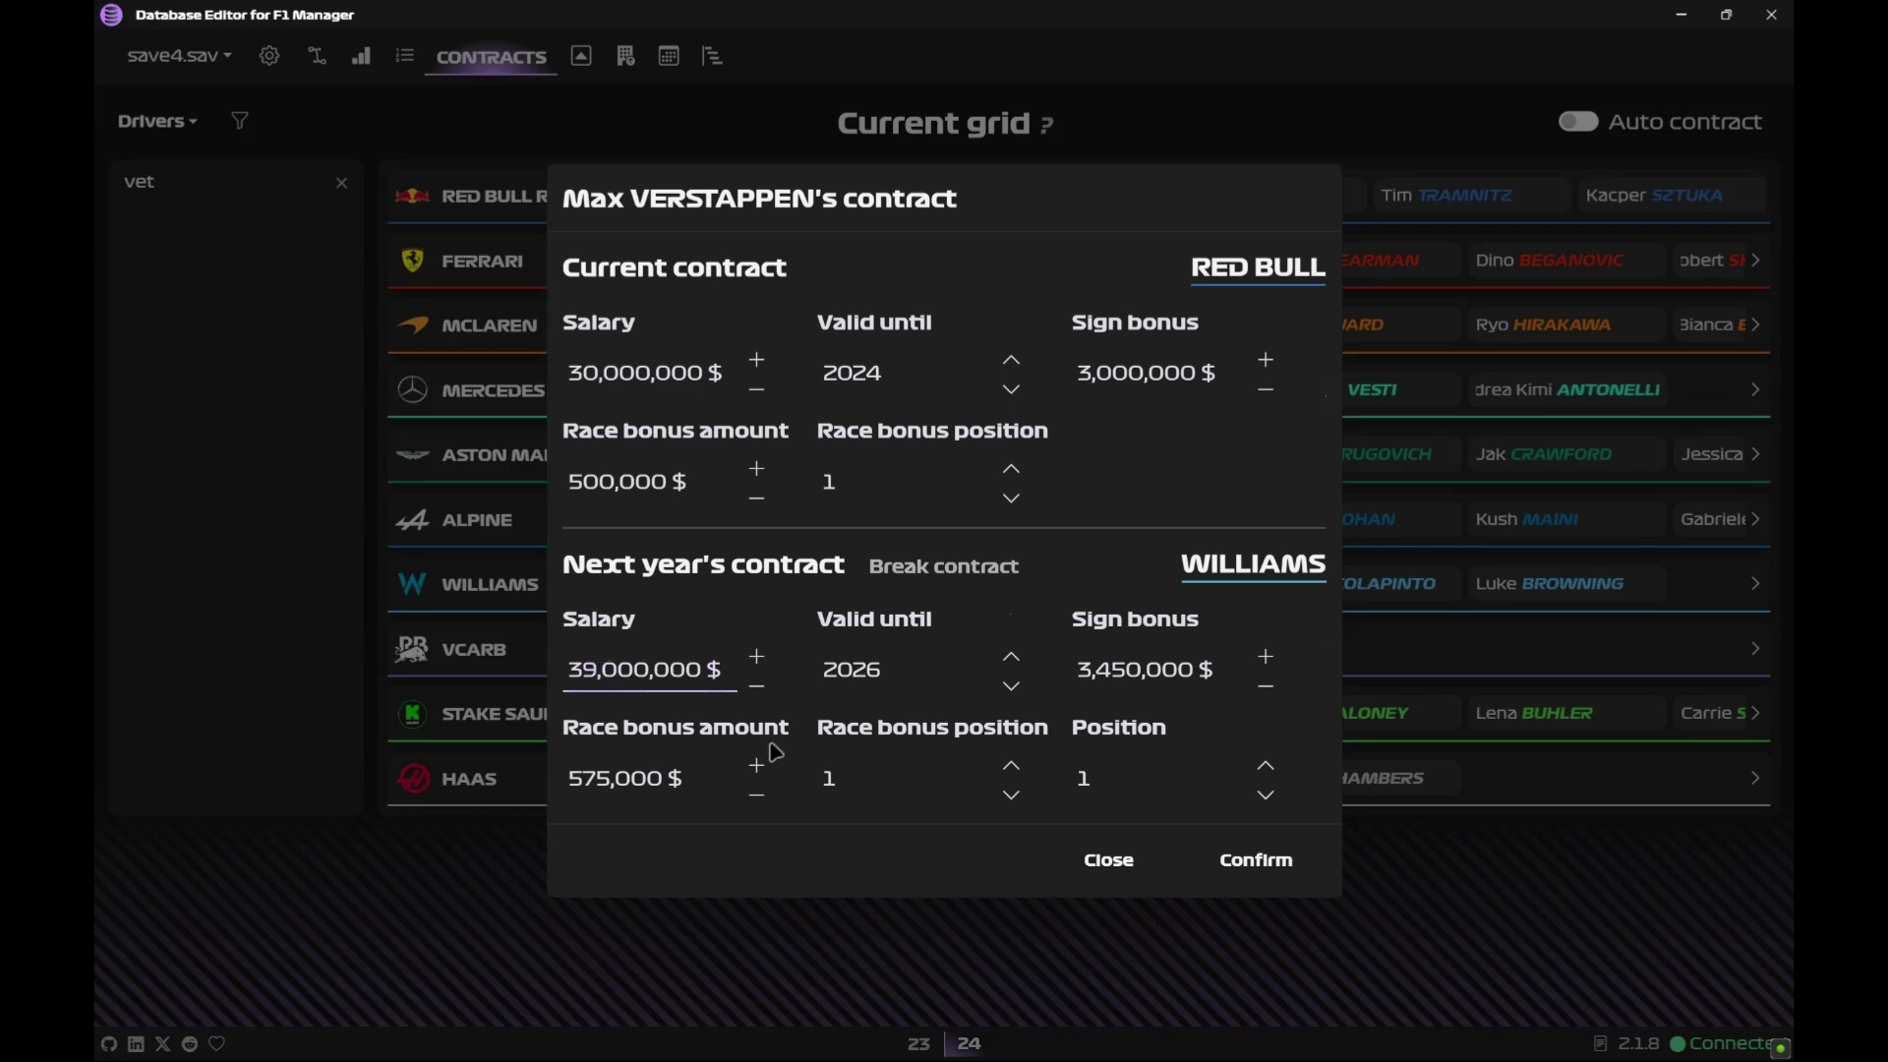
key("BackSpace")
type("5")
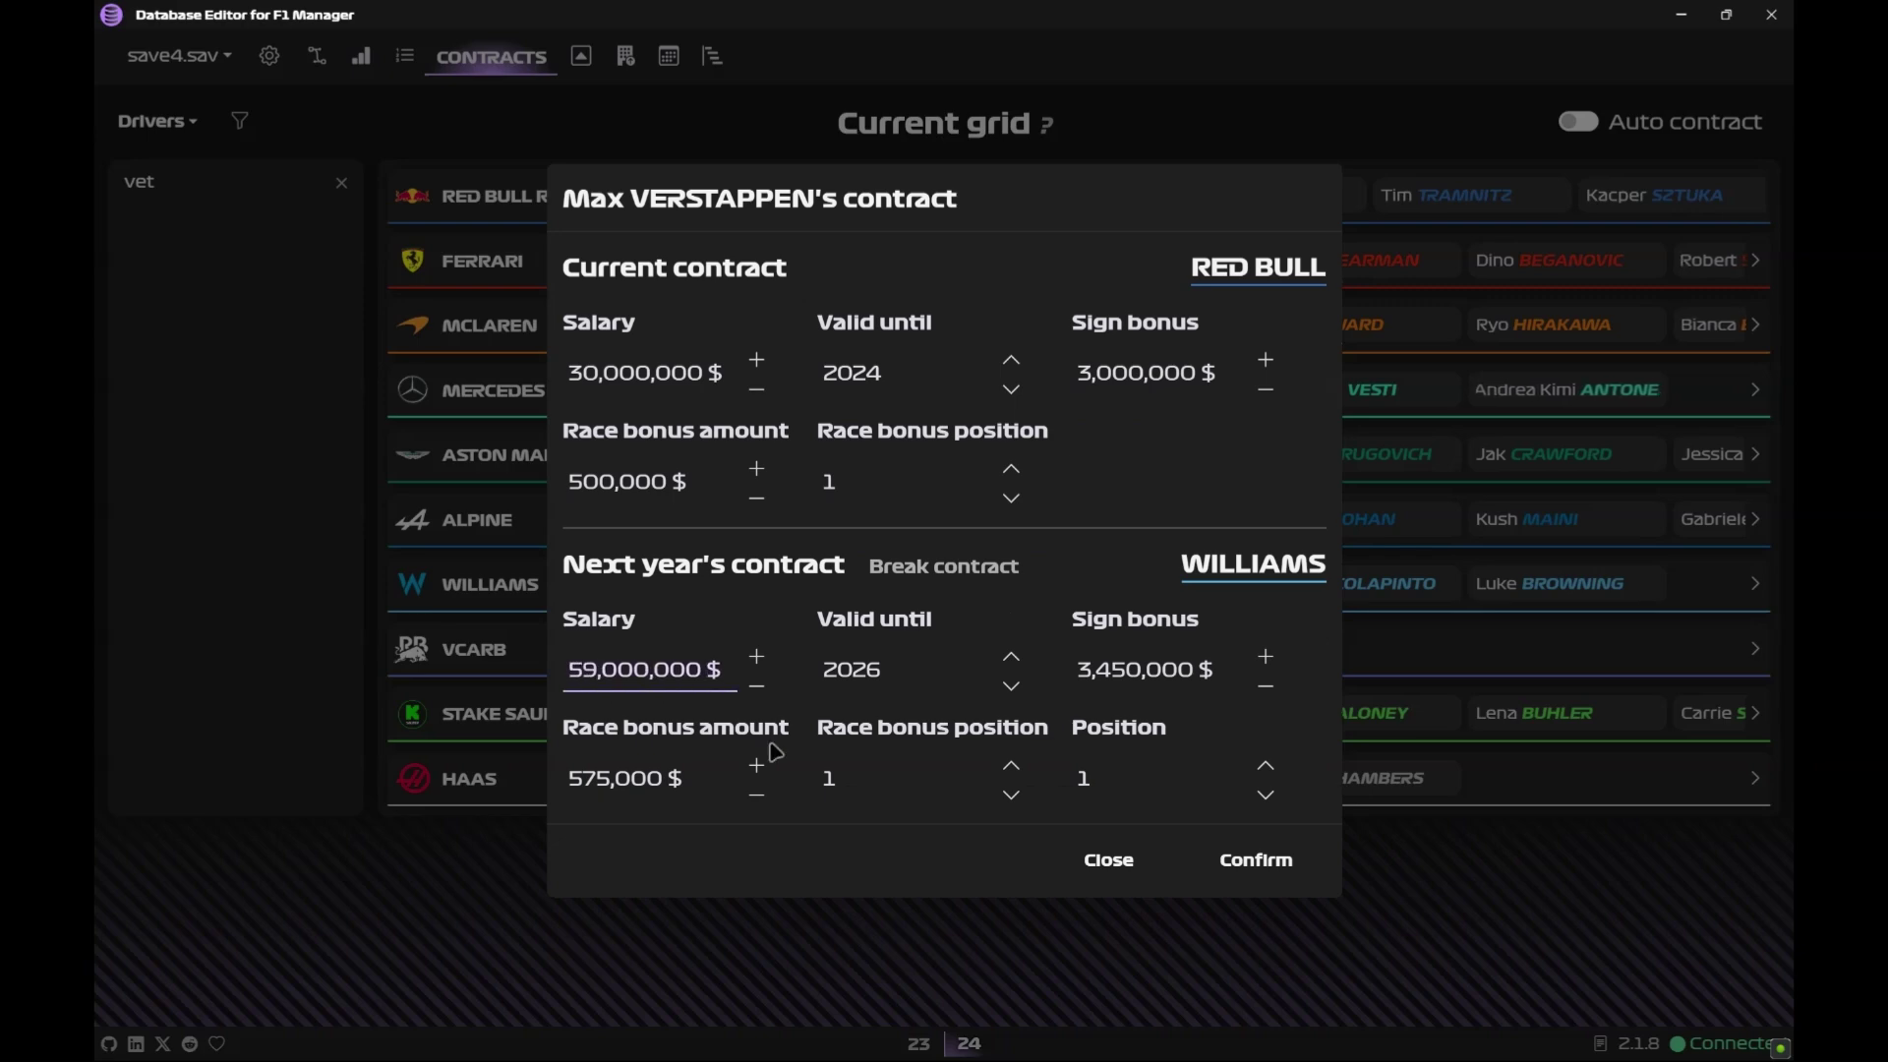
key("Tab")
type("202")
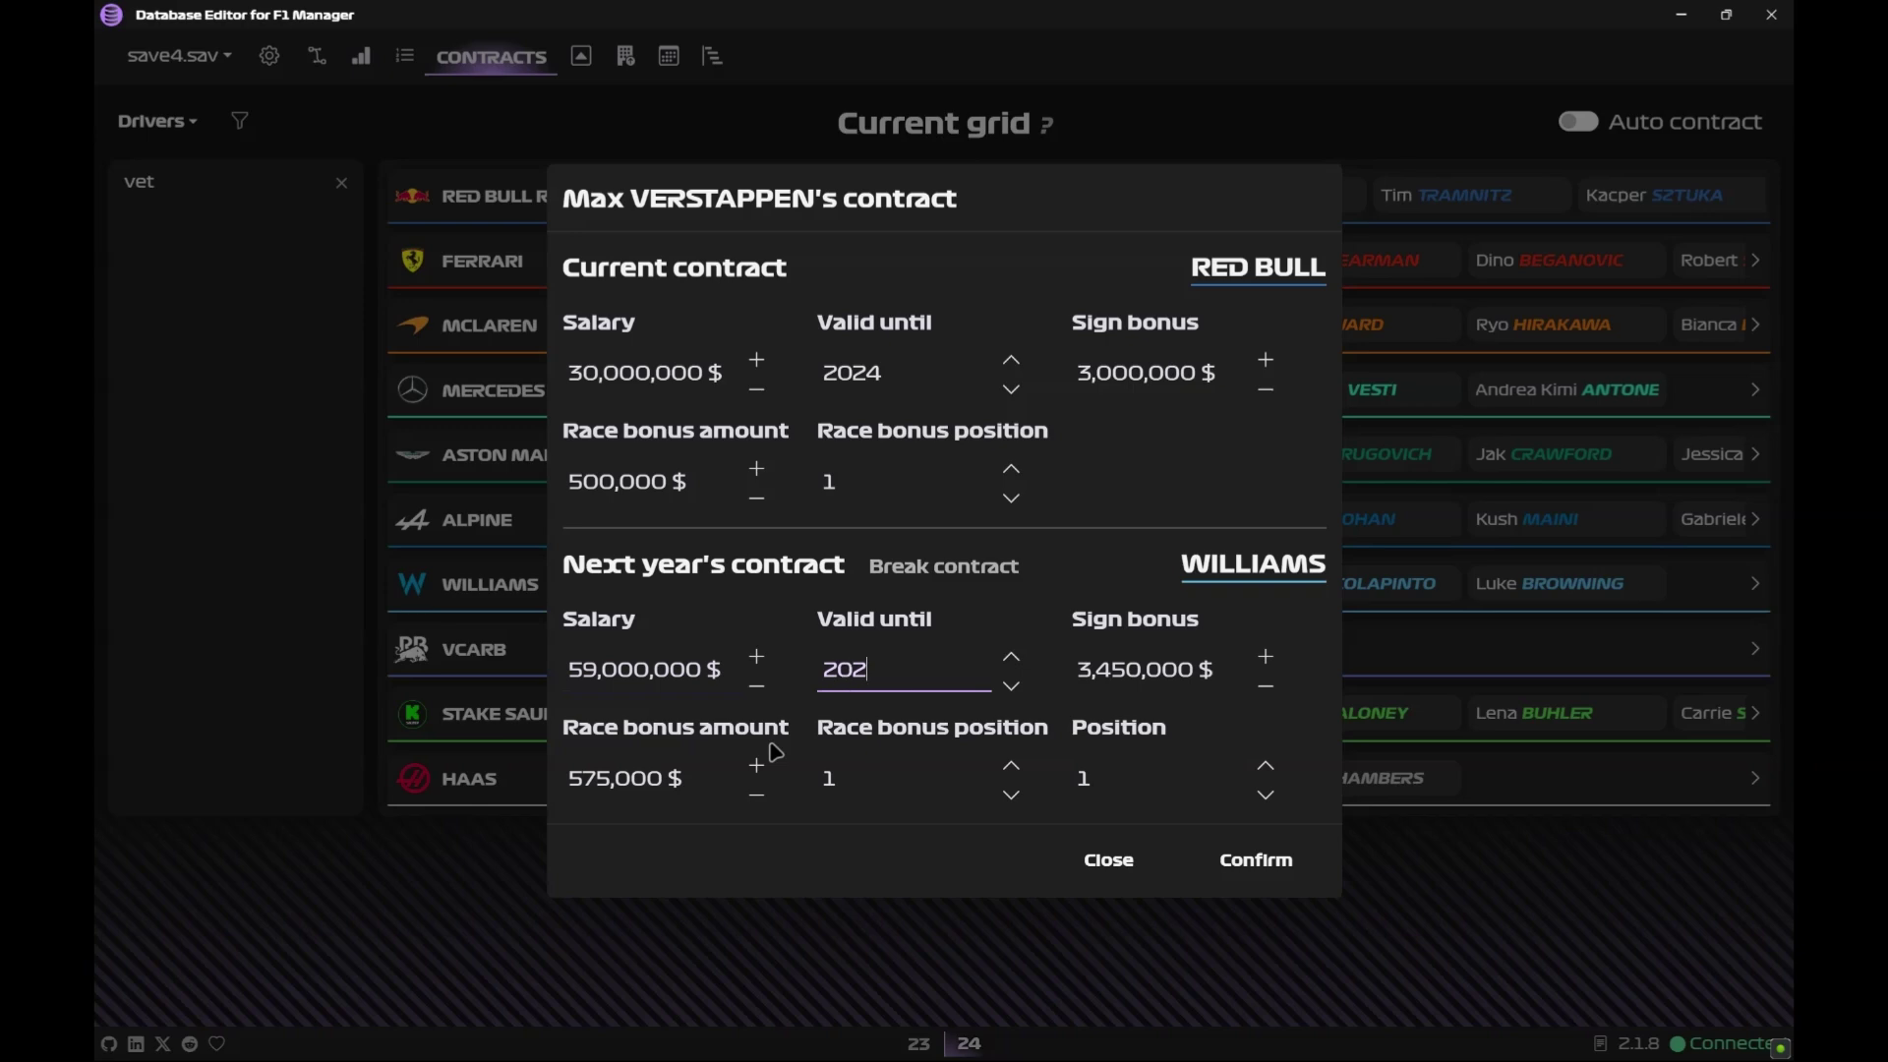
type("7")
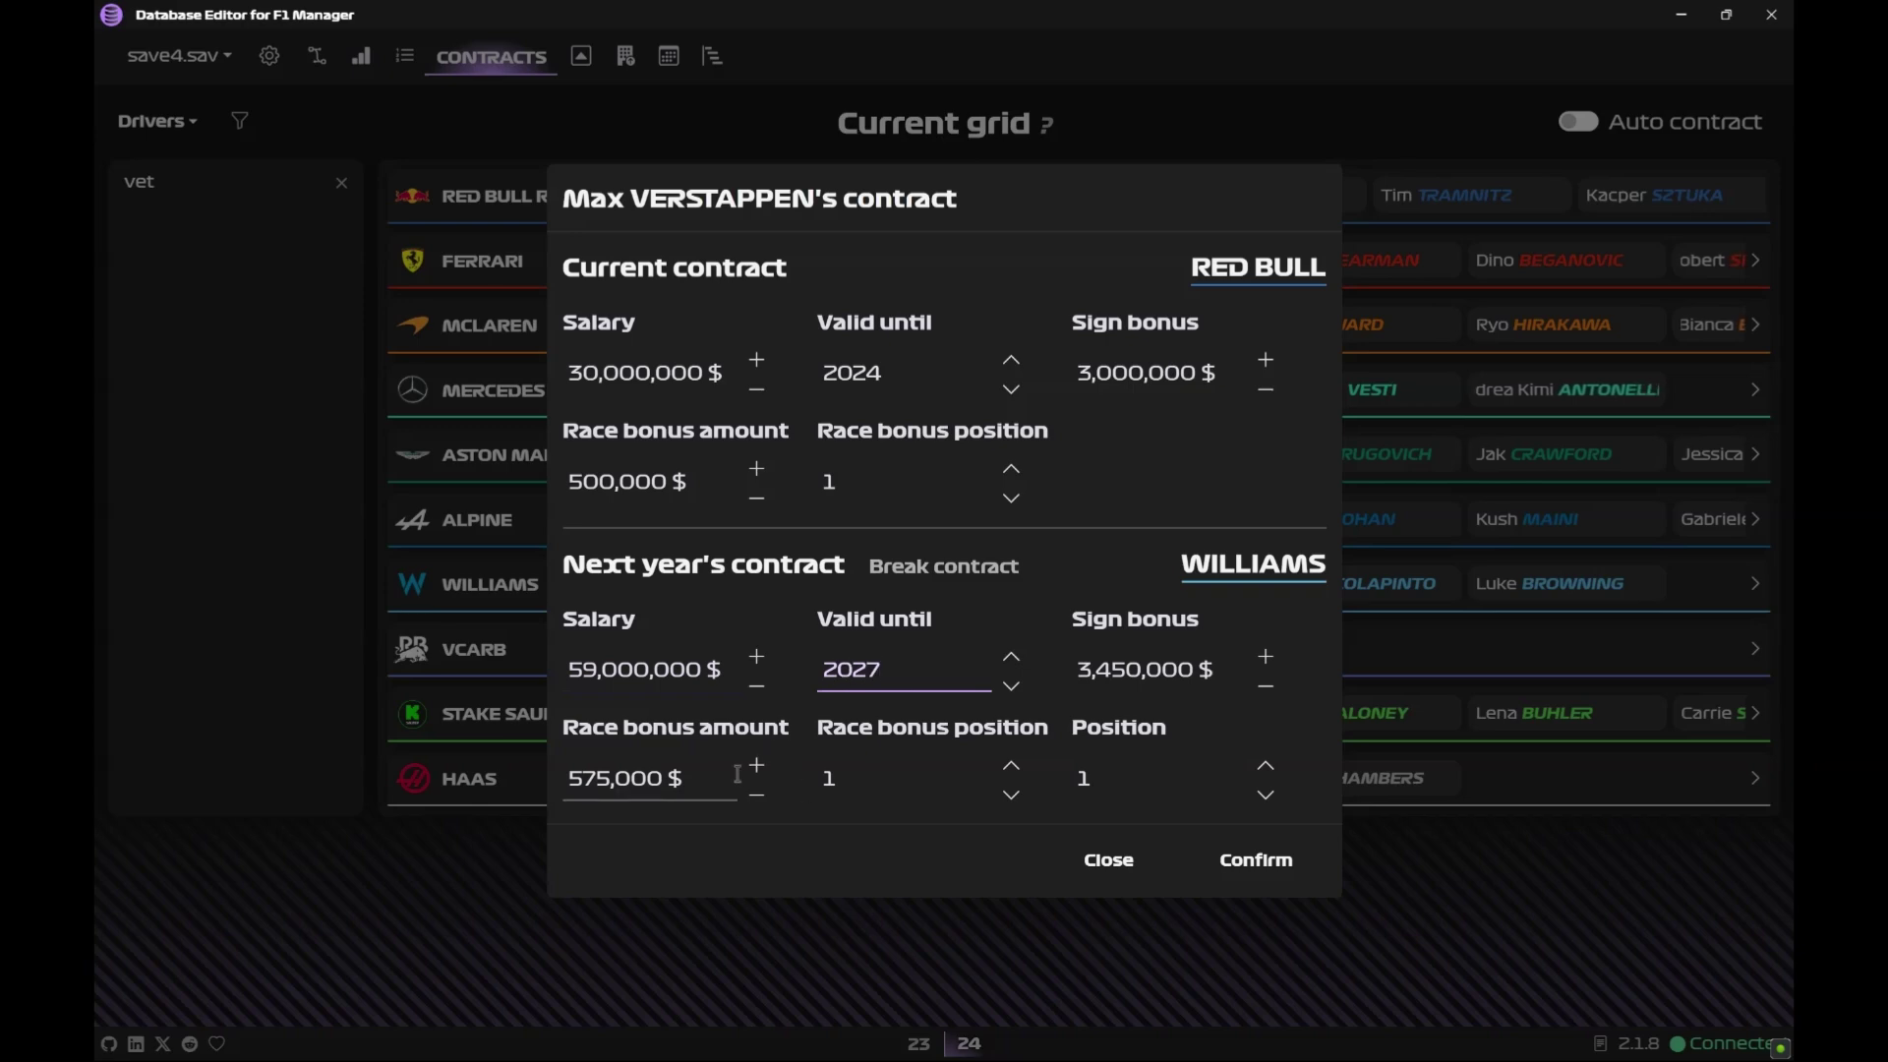
- Set the race bonus amount of Verstappen's Williams contract to 2,575,000 and confirm the contract
left_click(733, 777)
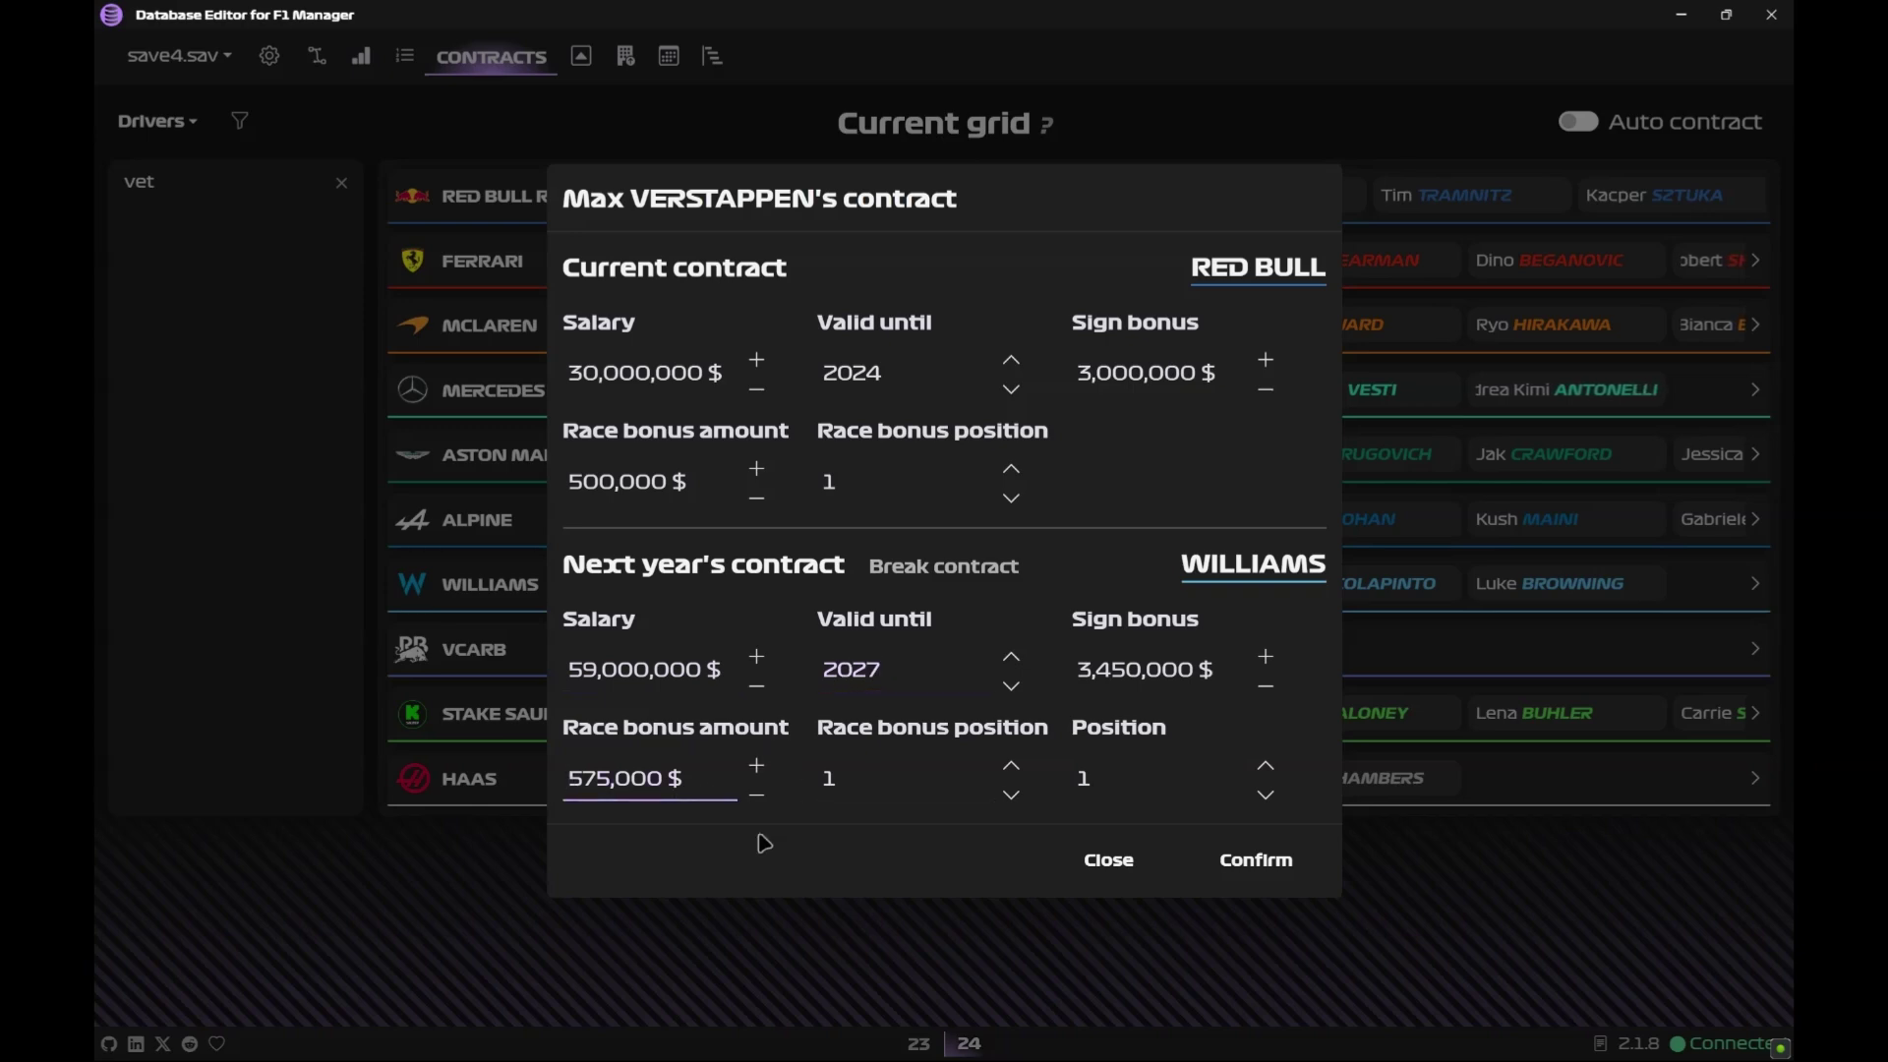
type("2,")
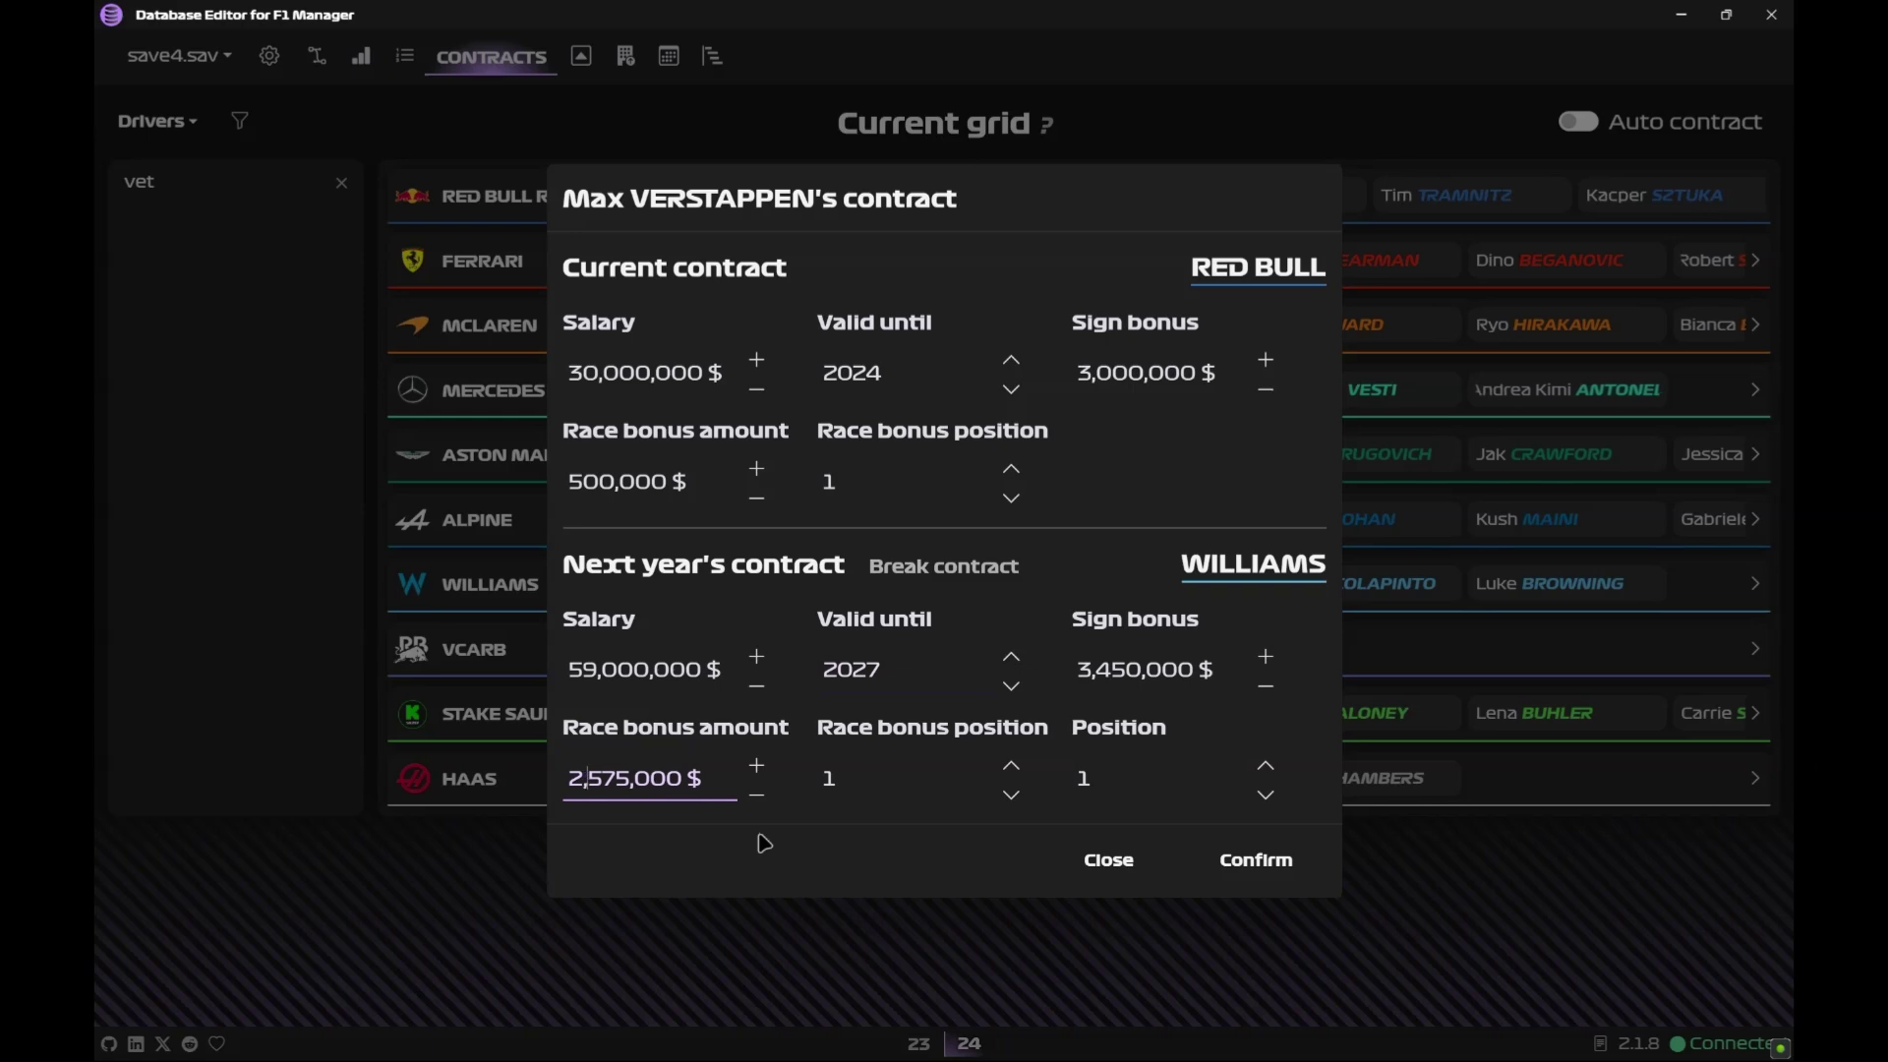
left_click(1265, 860)
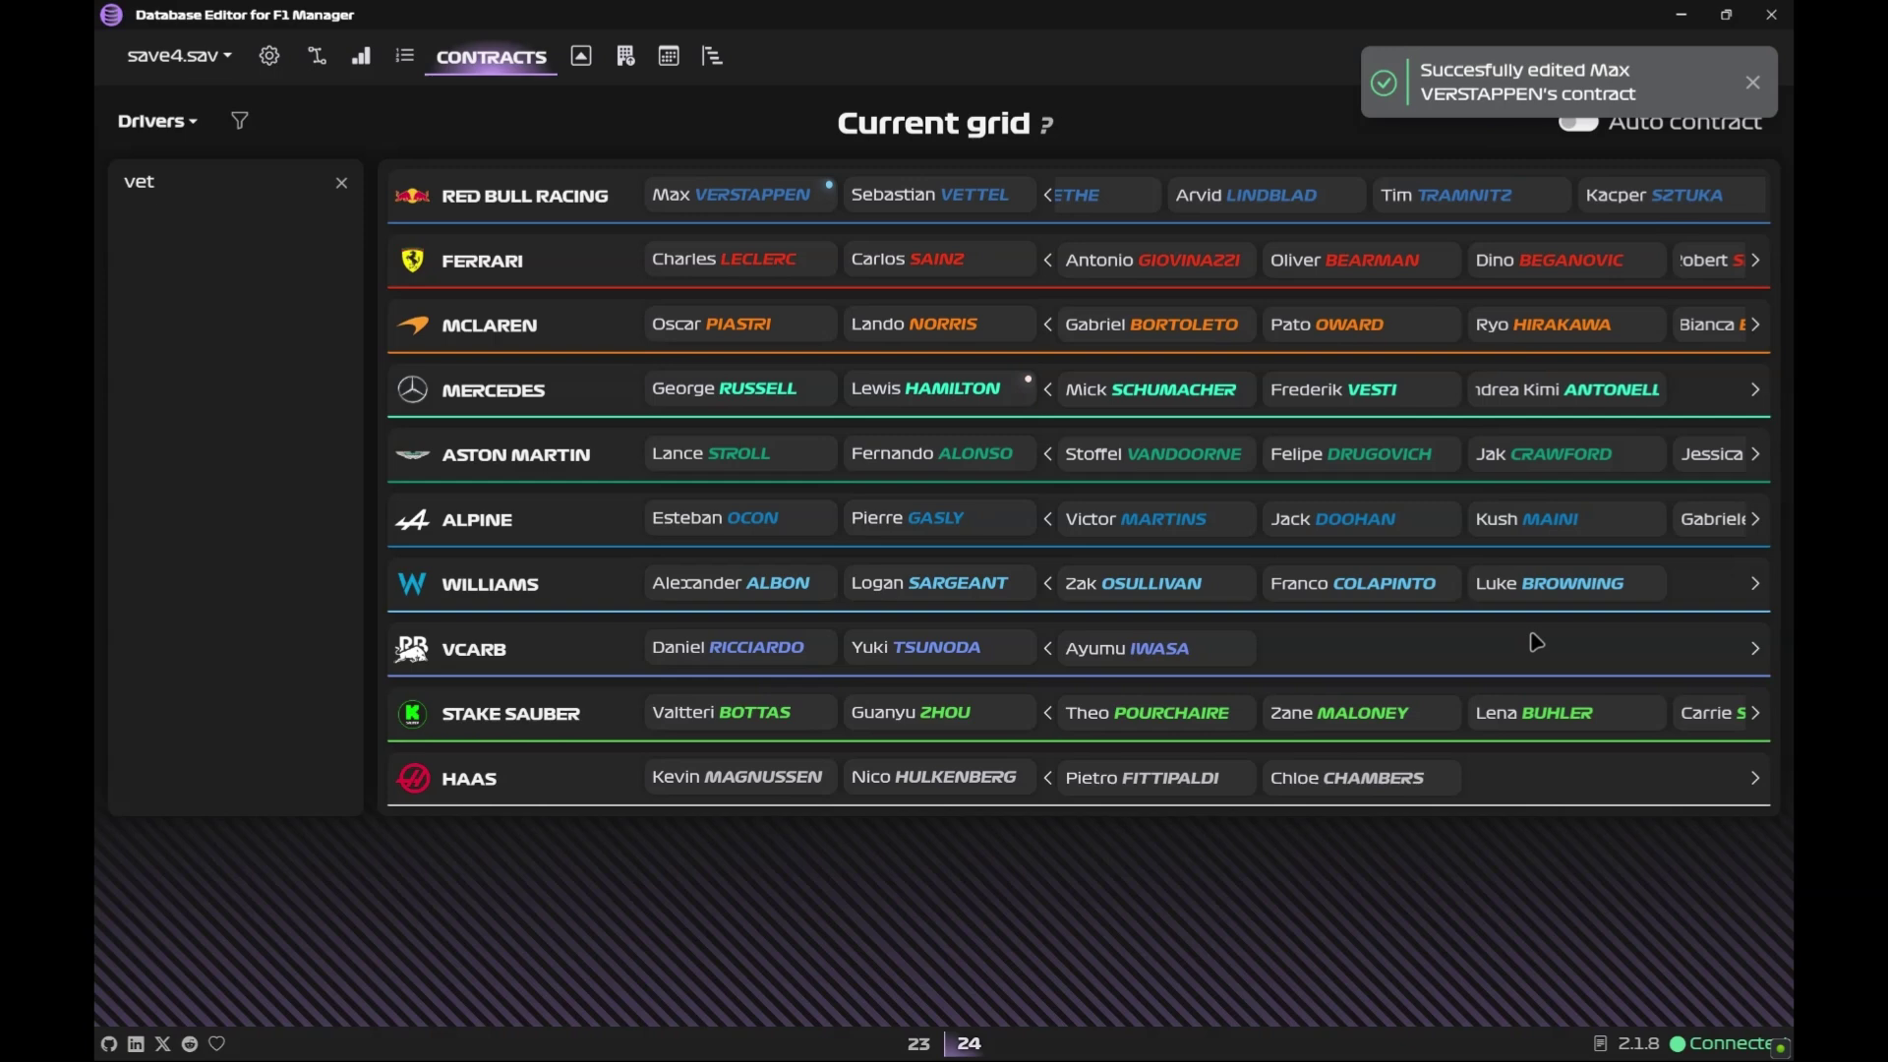
- Open the car performance overview and show Red Bull Racing's part attributes
left_click(707, 56)
left_click(712, 56)
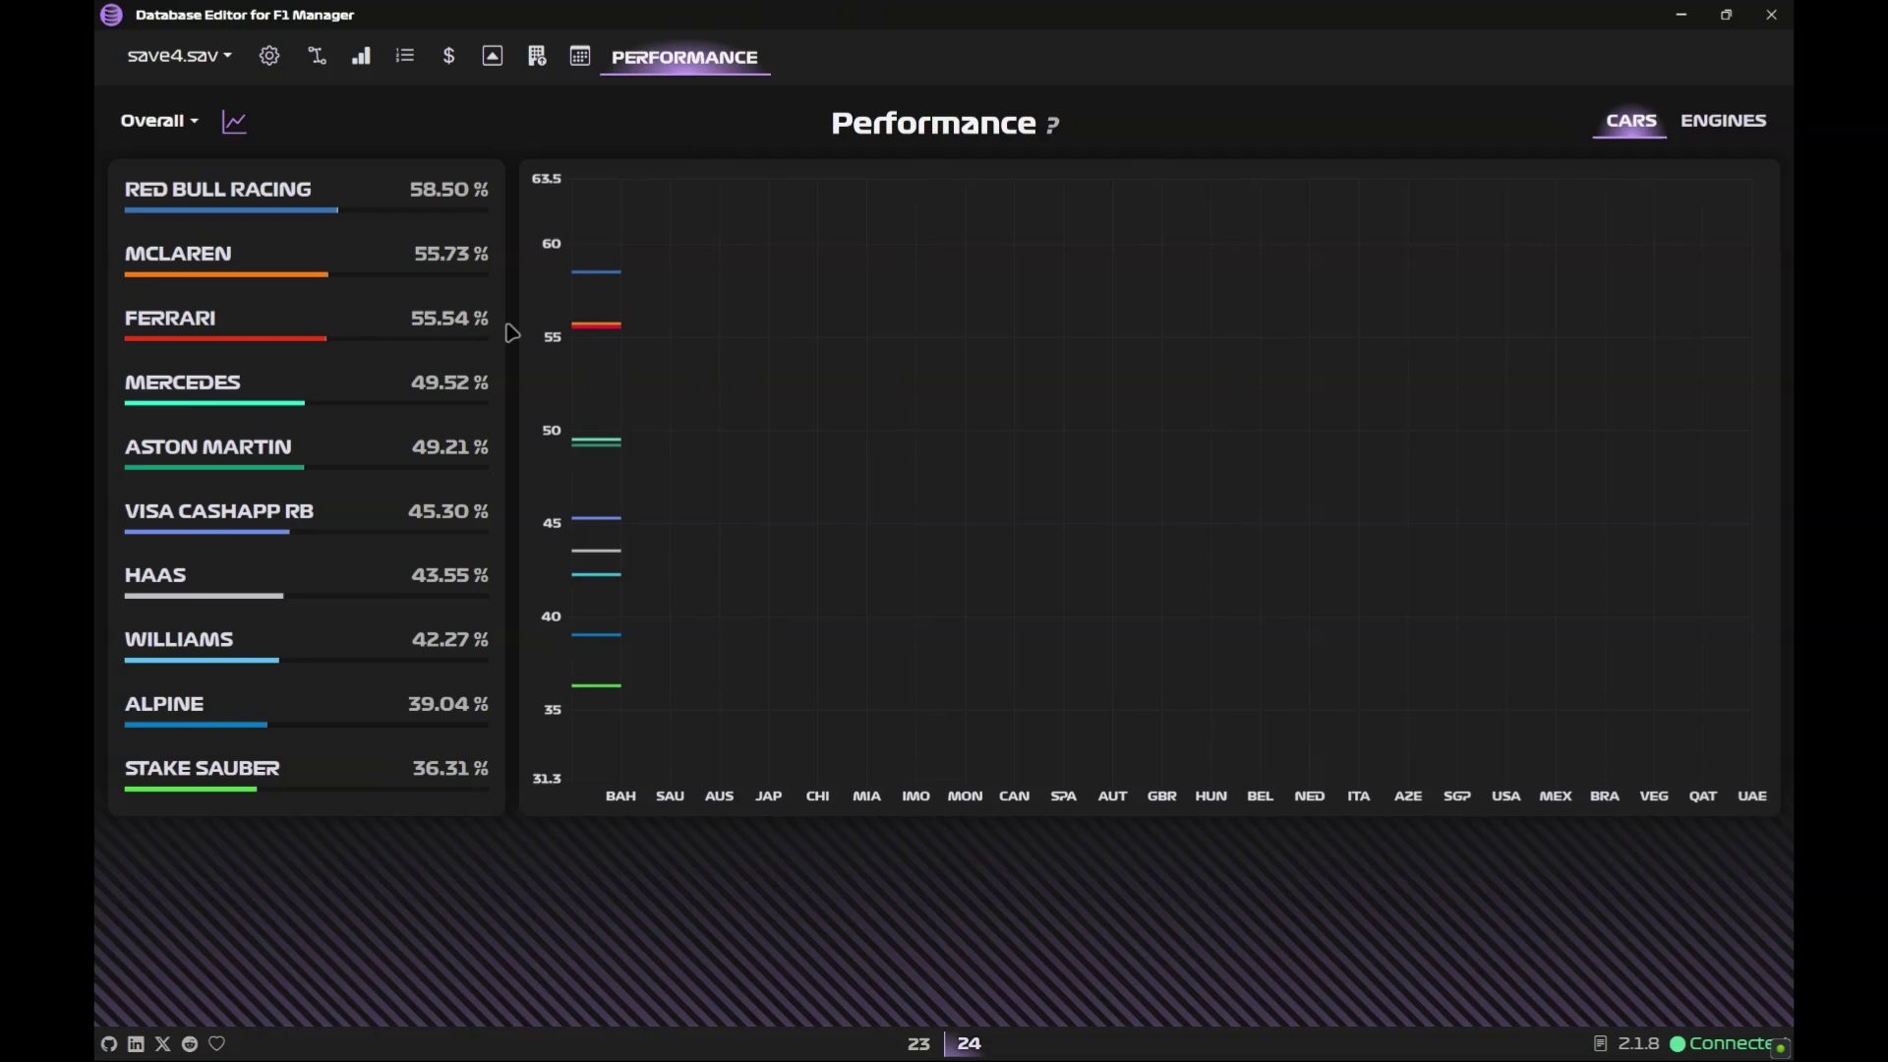
left_click(370, 182)
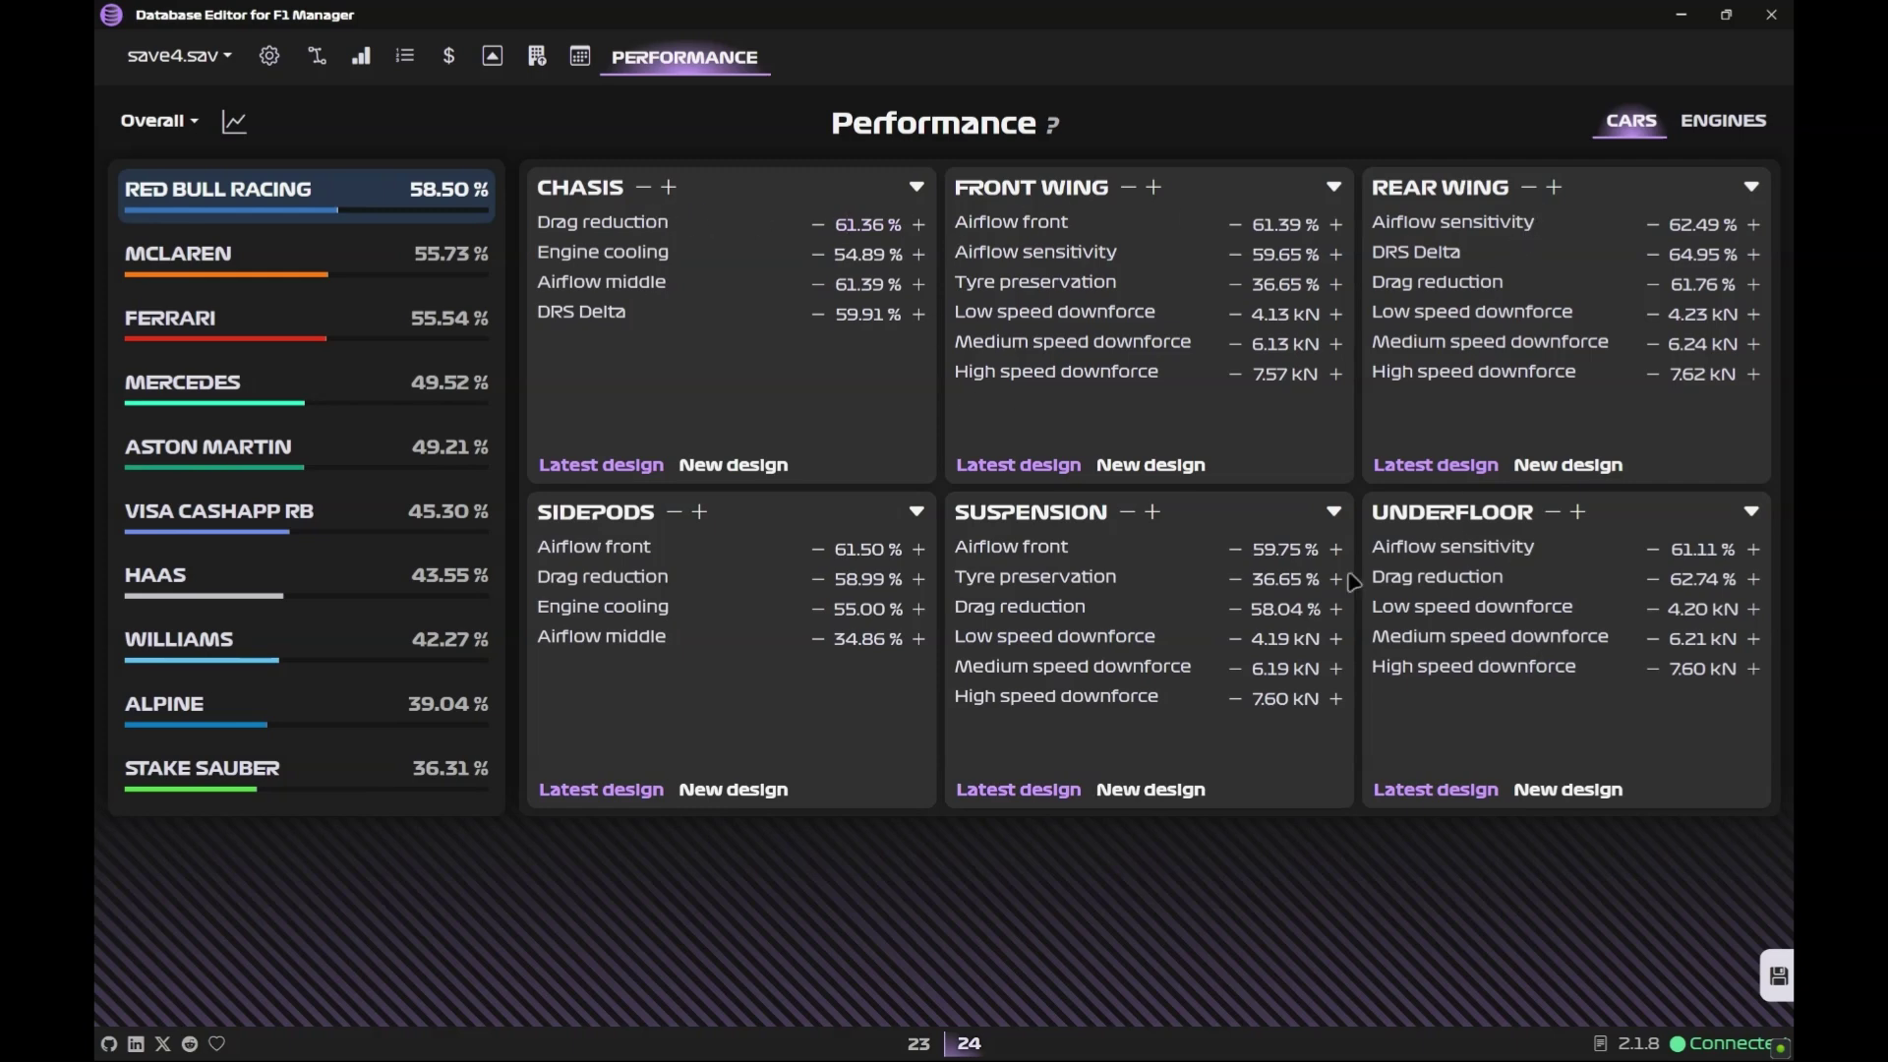
- Open the engine performance settings and set the Honda RBPT engine's power to 18%
left_click(1760, 120)
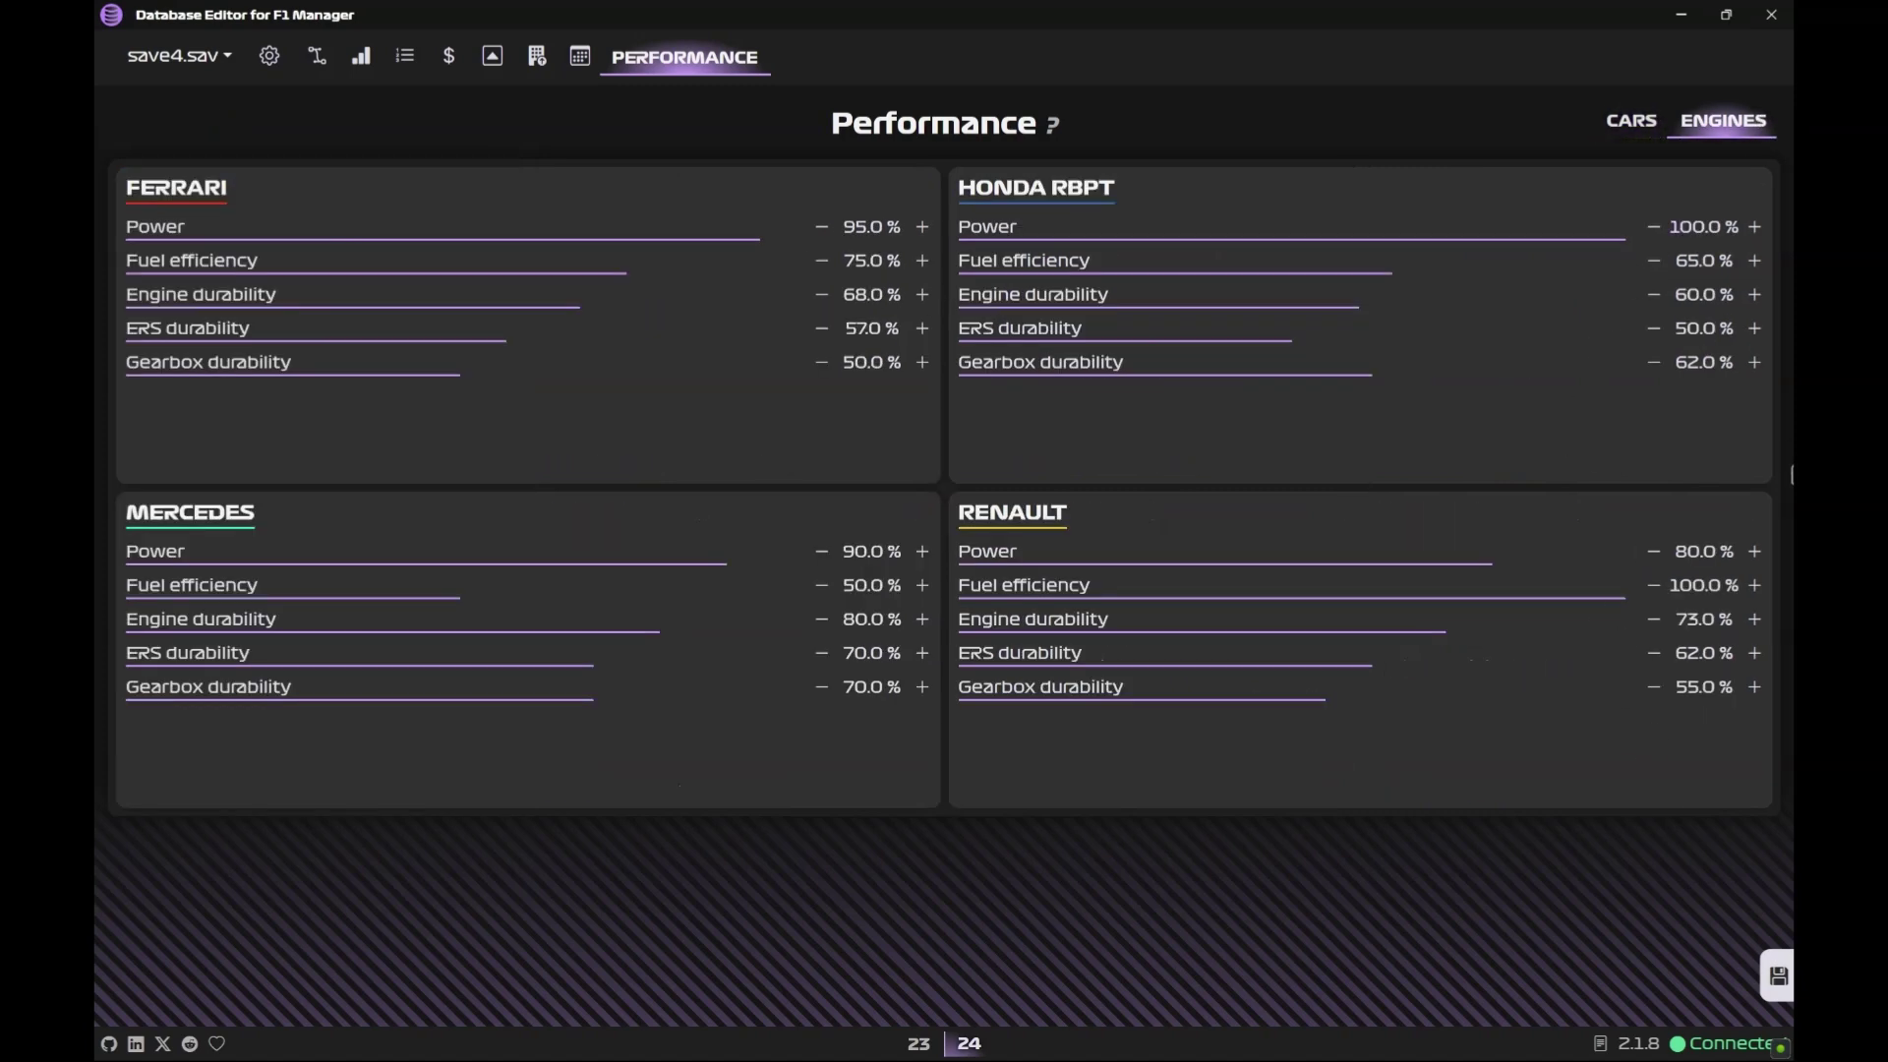
left_click(1701, 227)
key("BackSpace")
key("BackSpace")
type("8")
left_click(1654, 228)
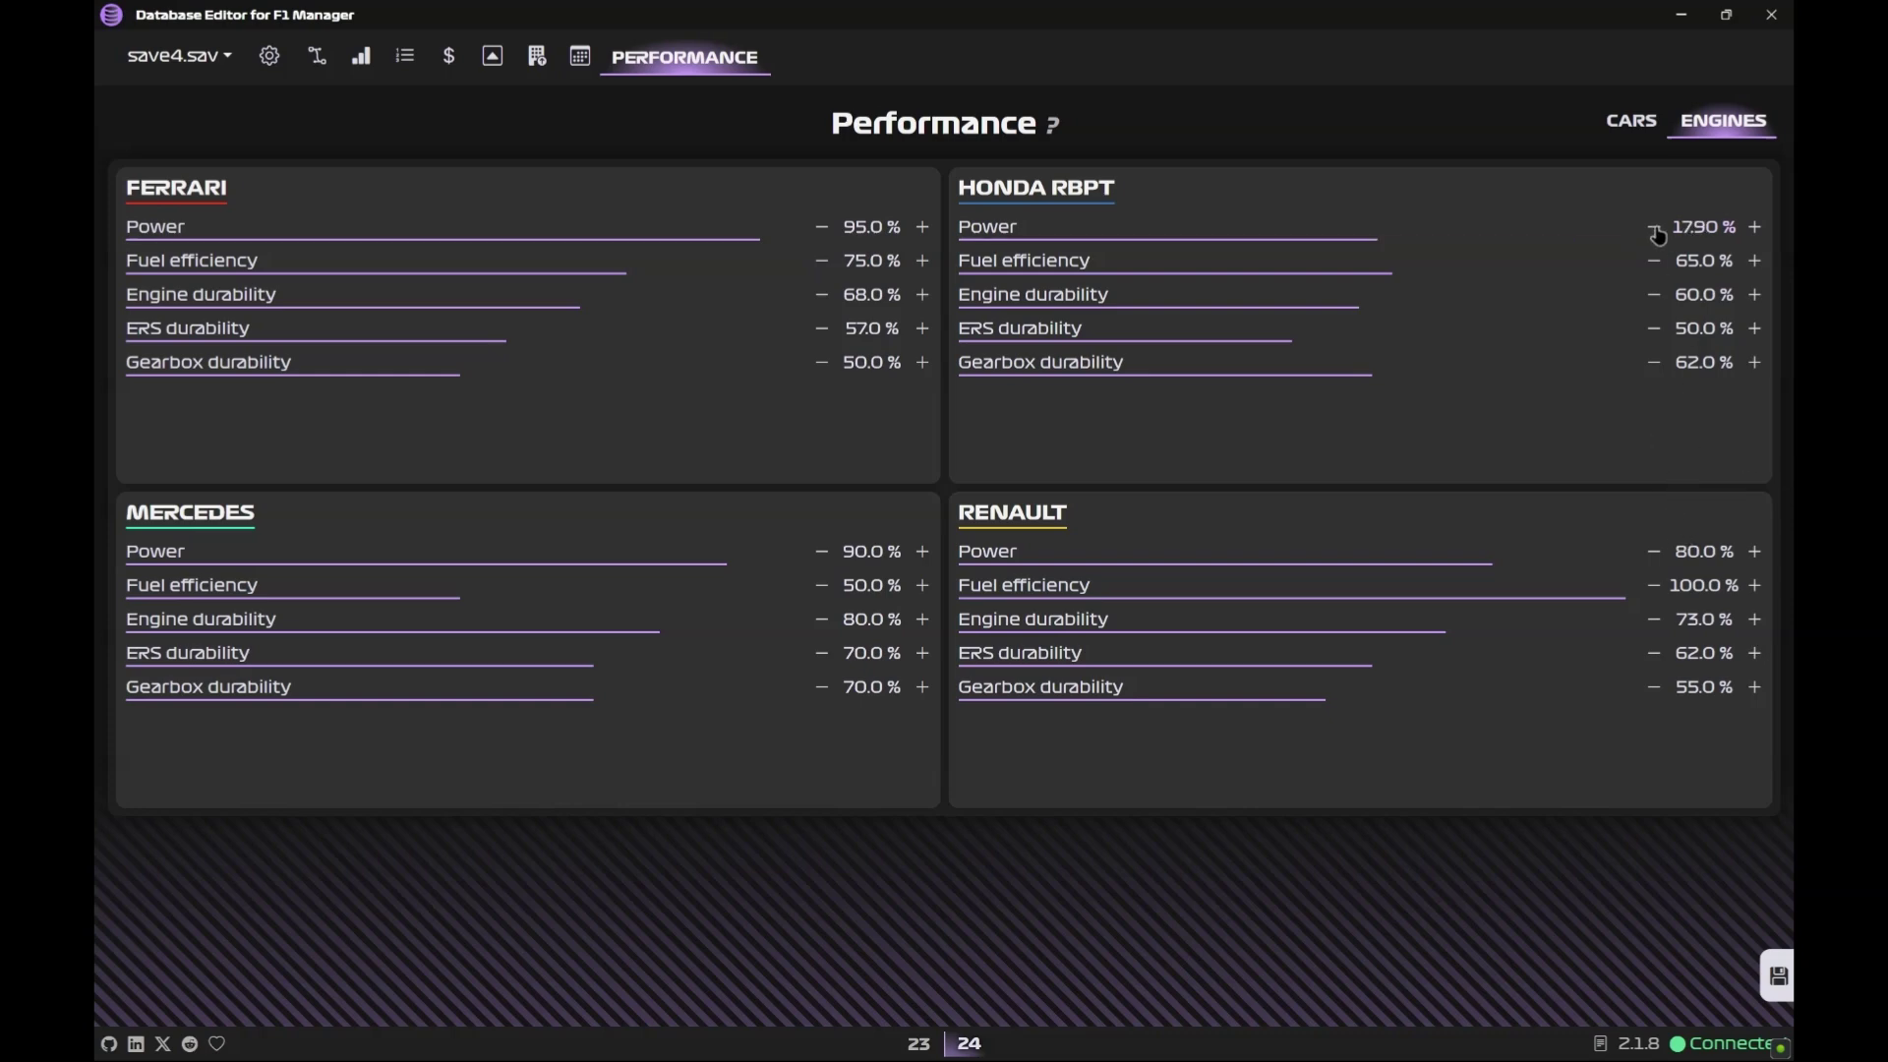
left_click(1754, 227)
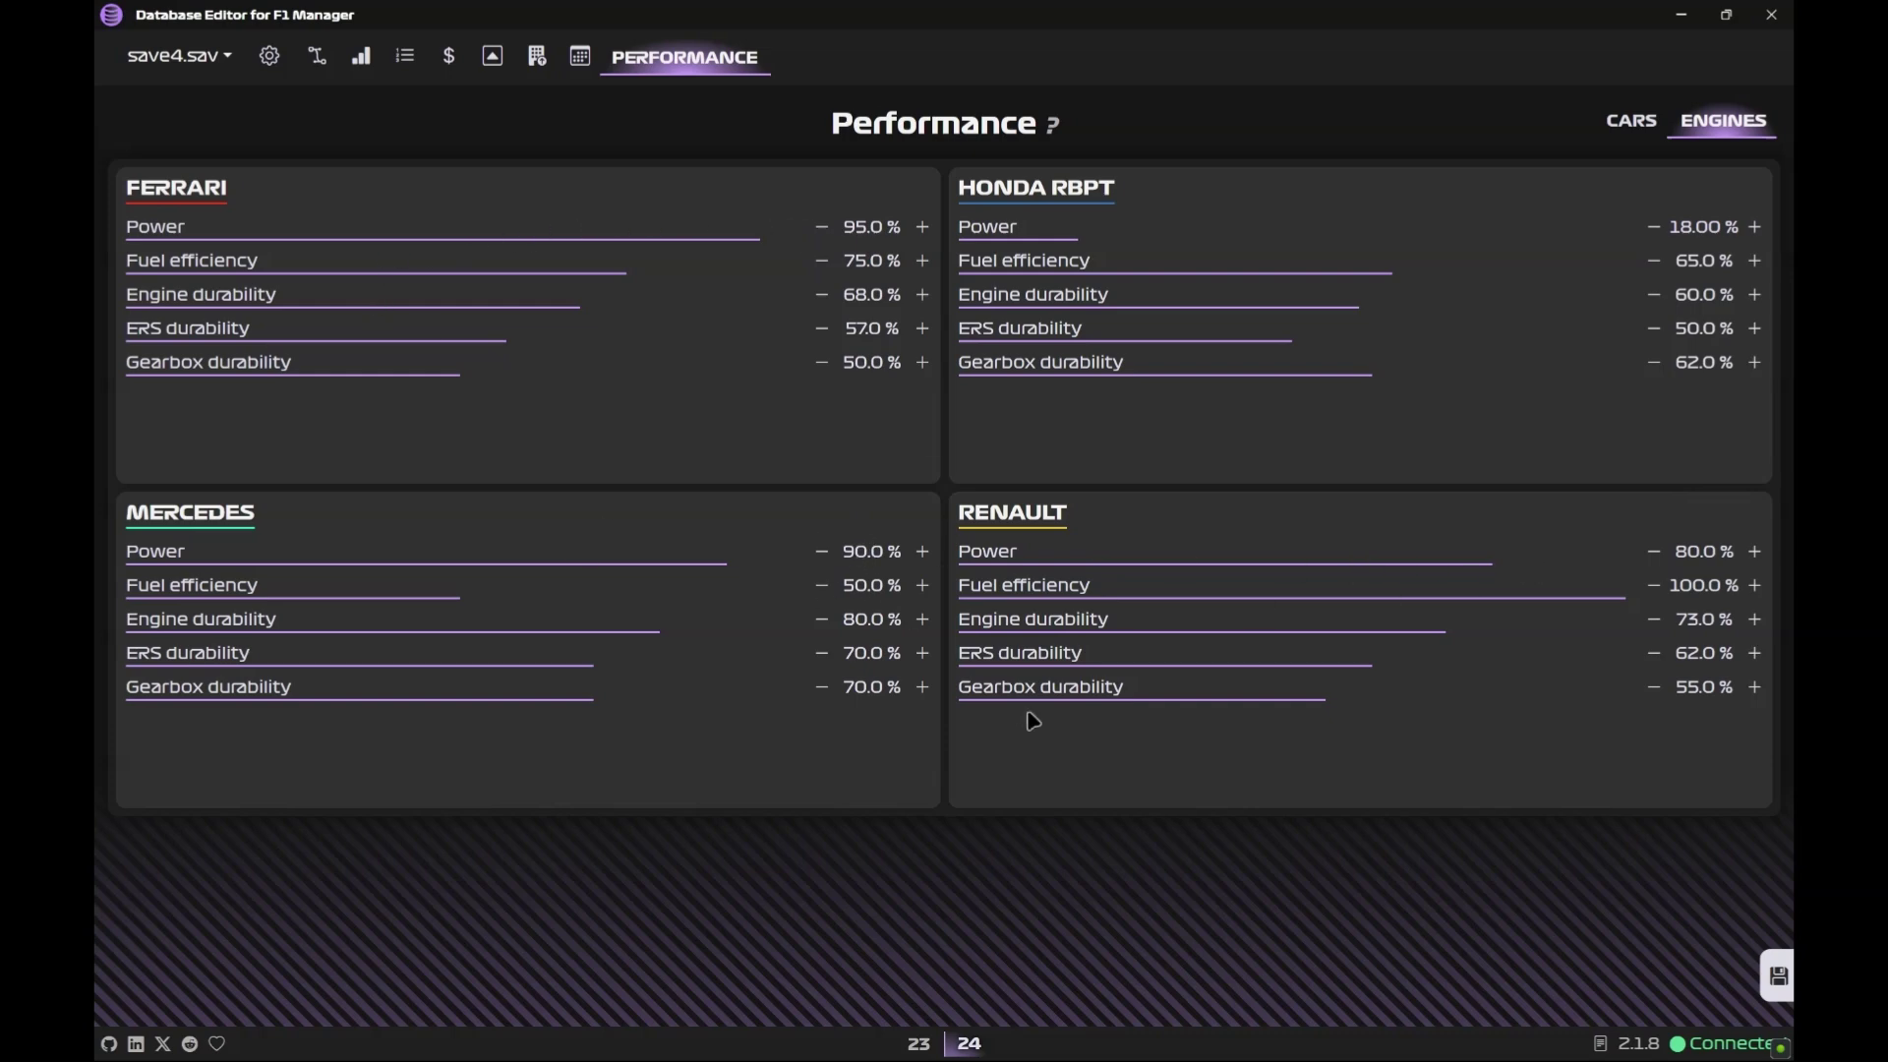
- Set the Mercedes engine's power to 95% and the Ferrari engine's power to 97%
type("95")
key("BackSpace")
type("7")
- Set the Honda RBPT engine's durability to 6% and save the engine performance changes
left_click_drag(991, 291, 1410, 297)
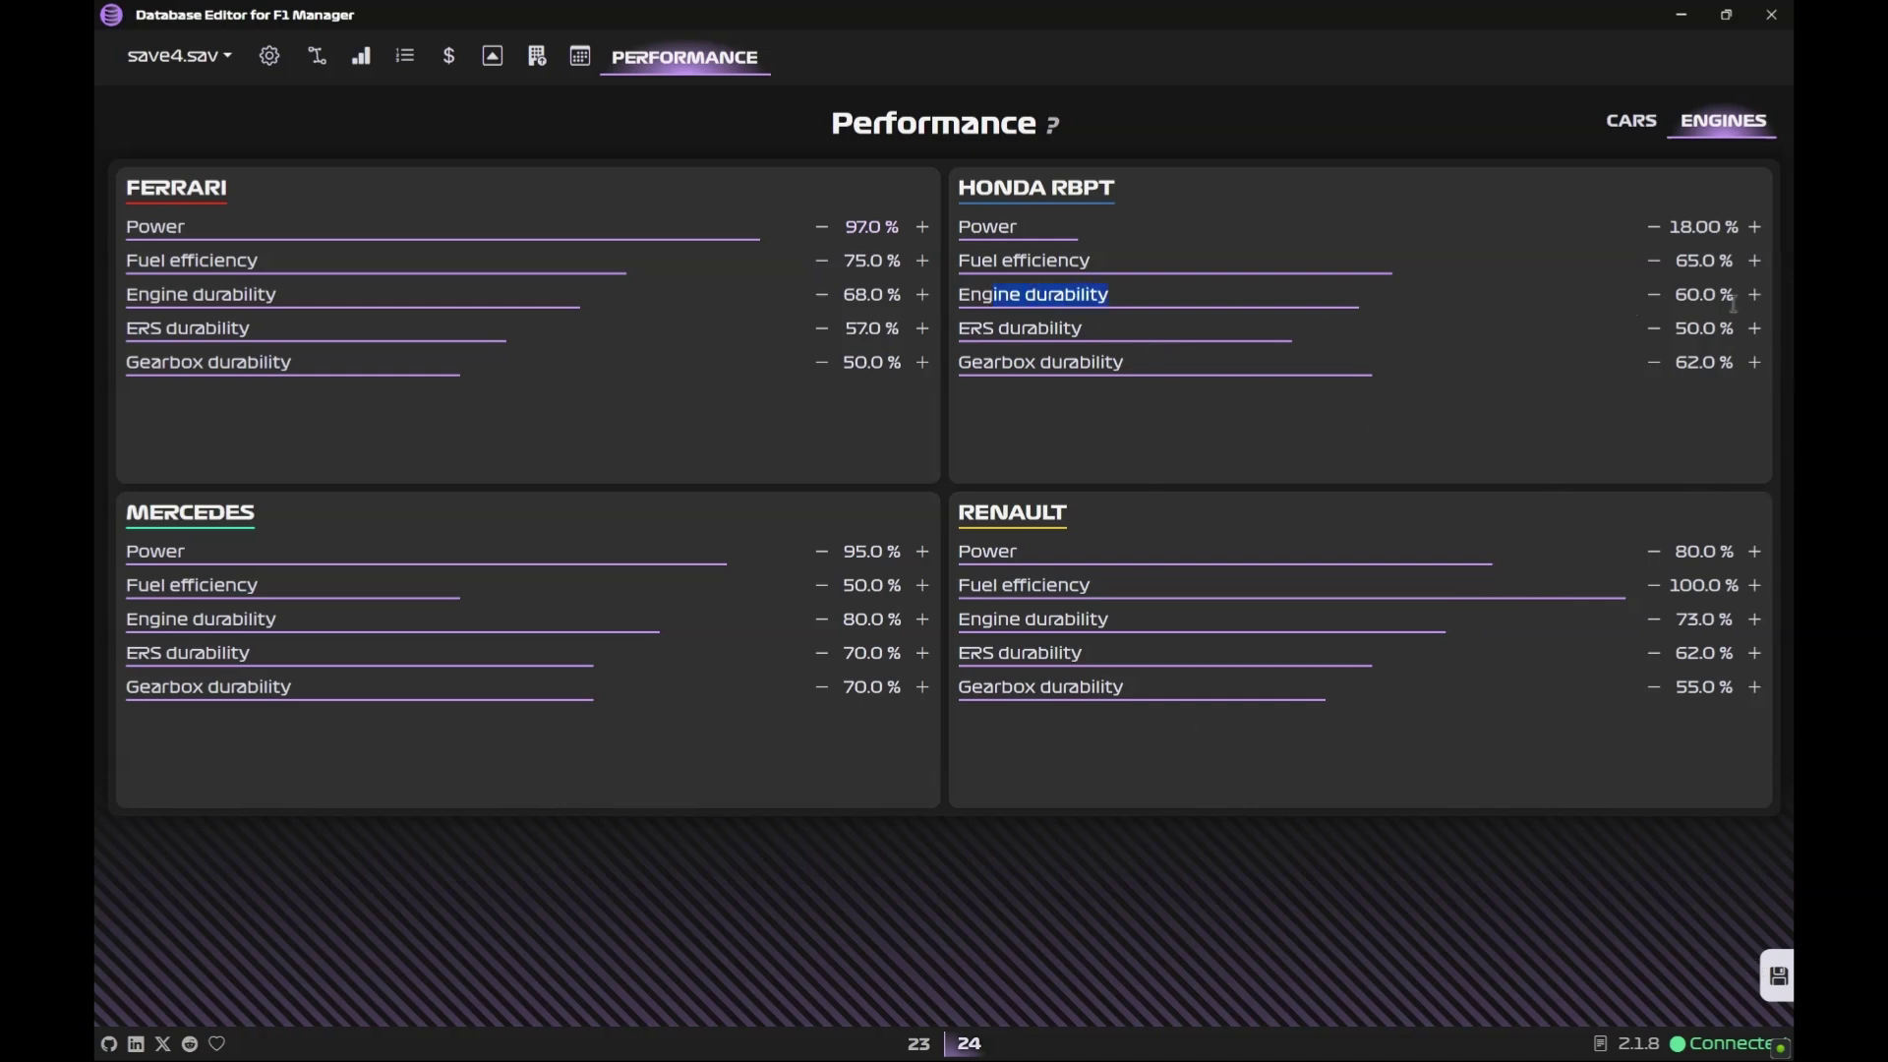
left_click(1745, 392)
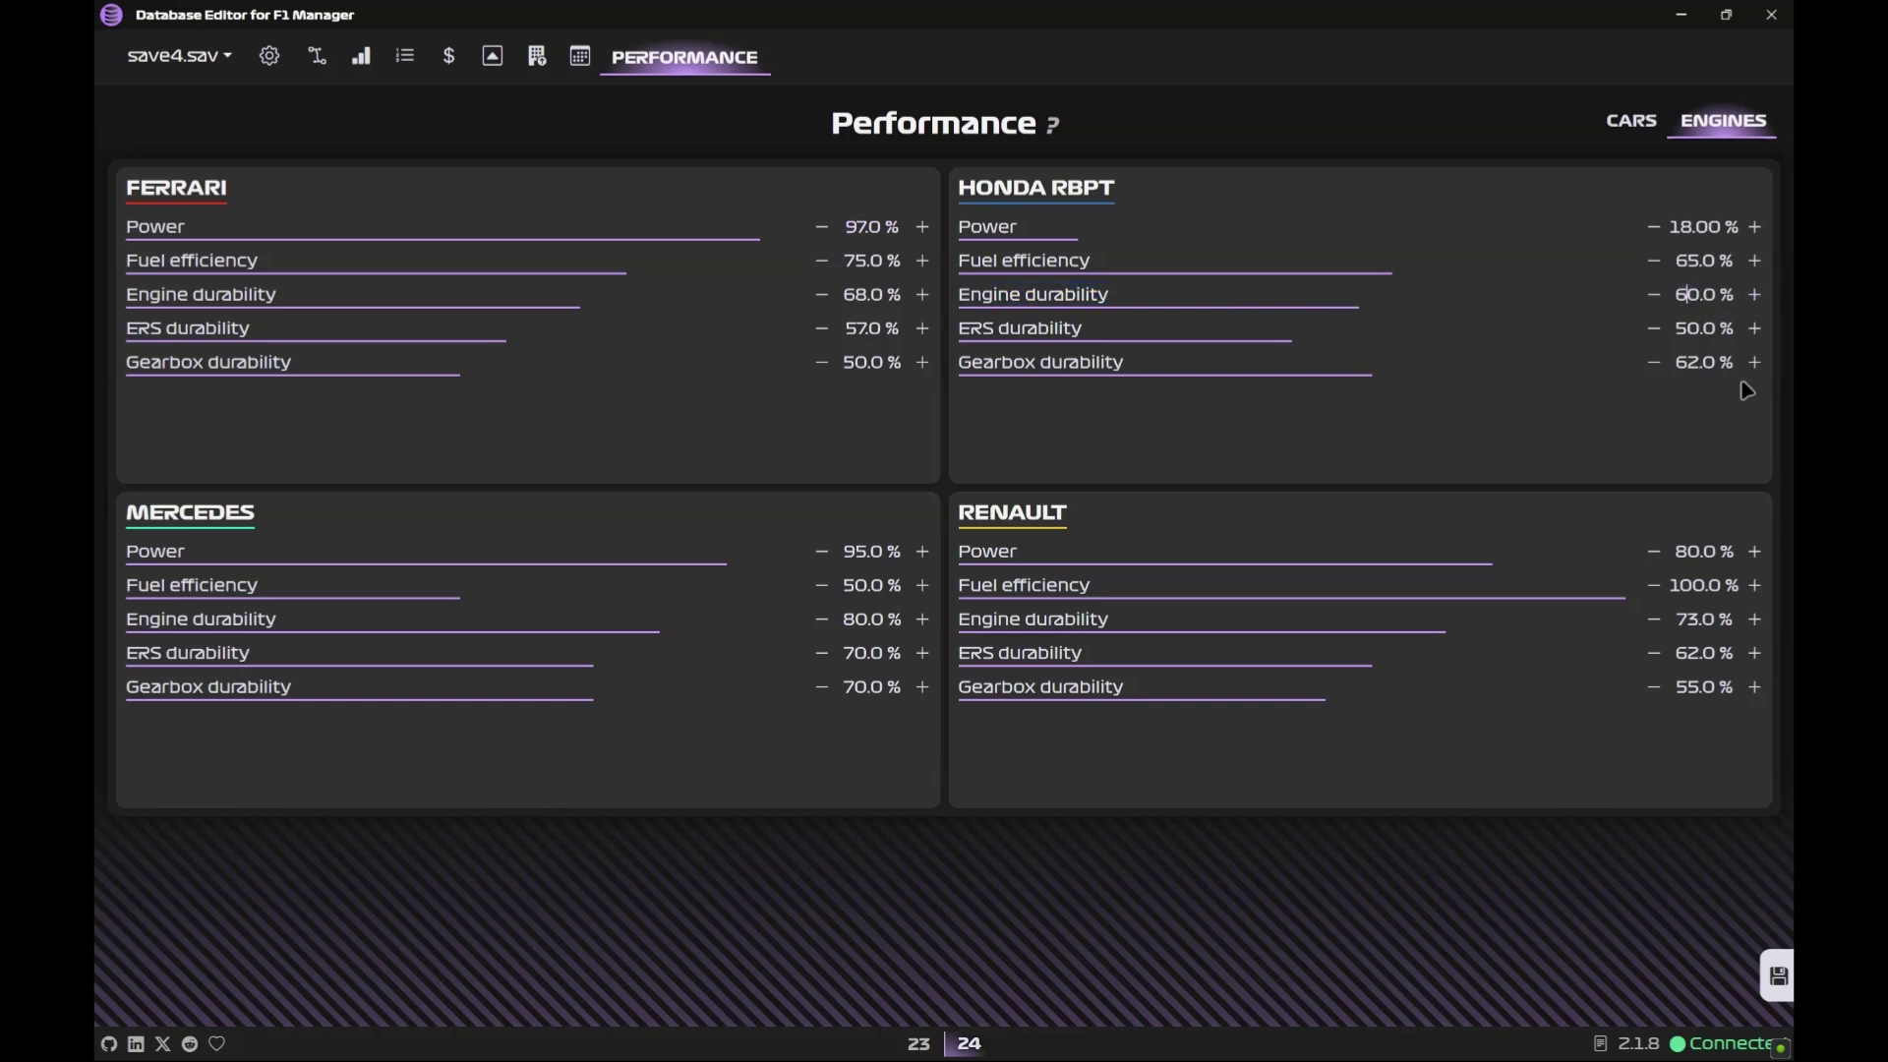
key("Delete")
key("Return")
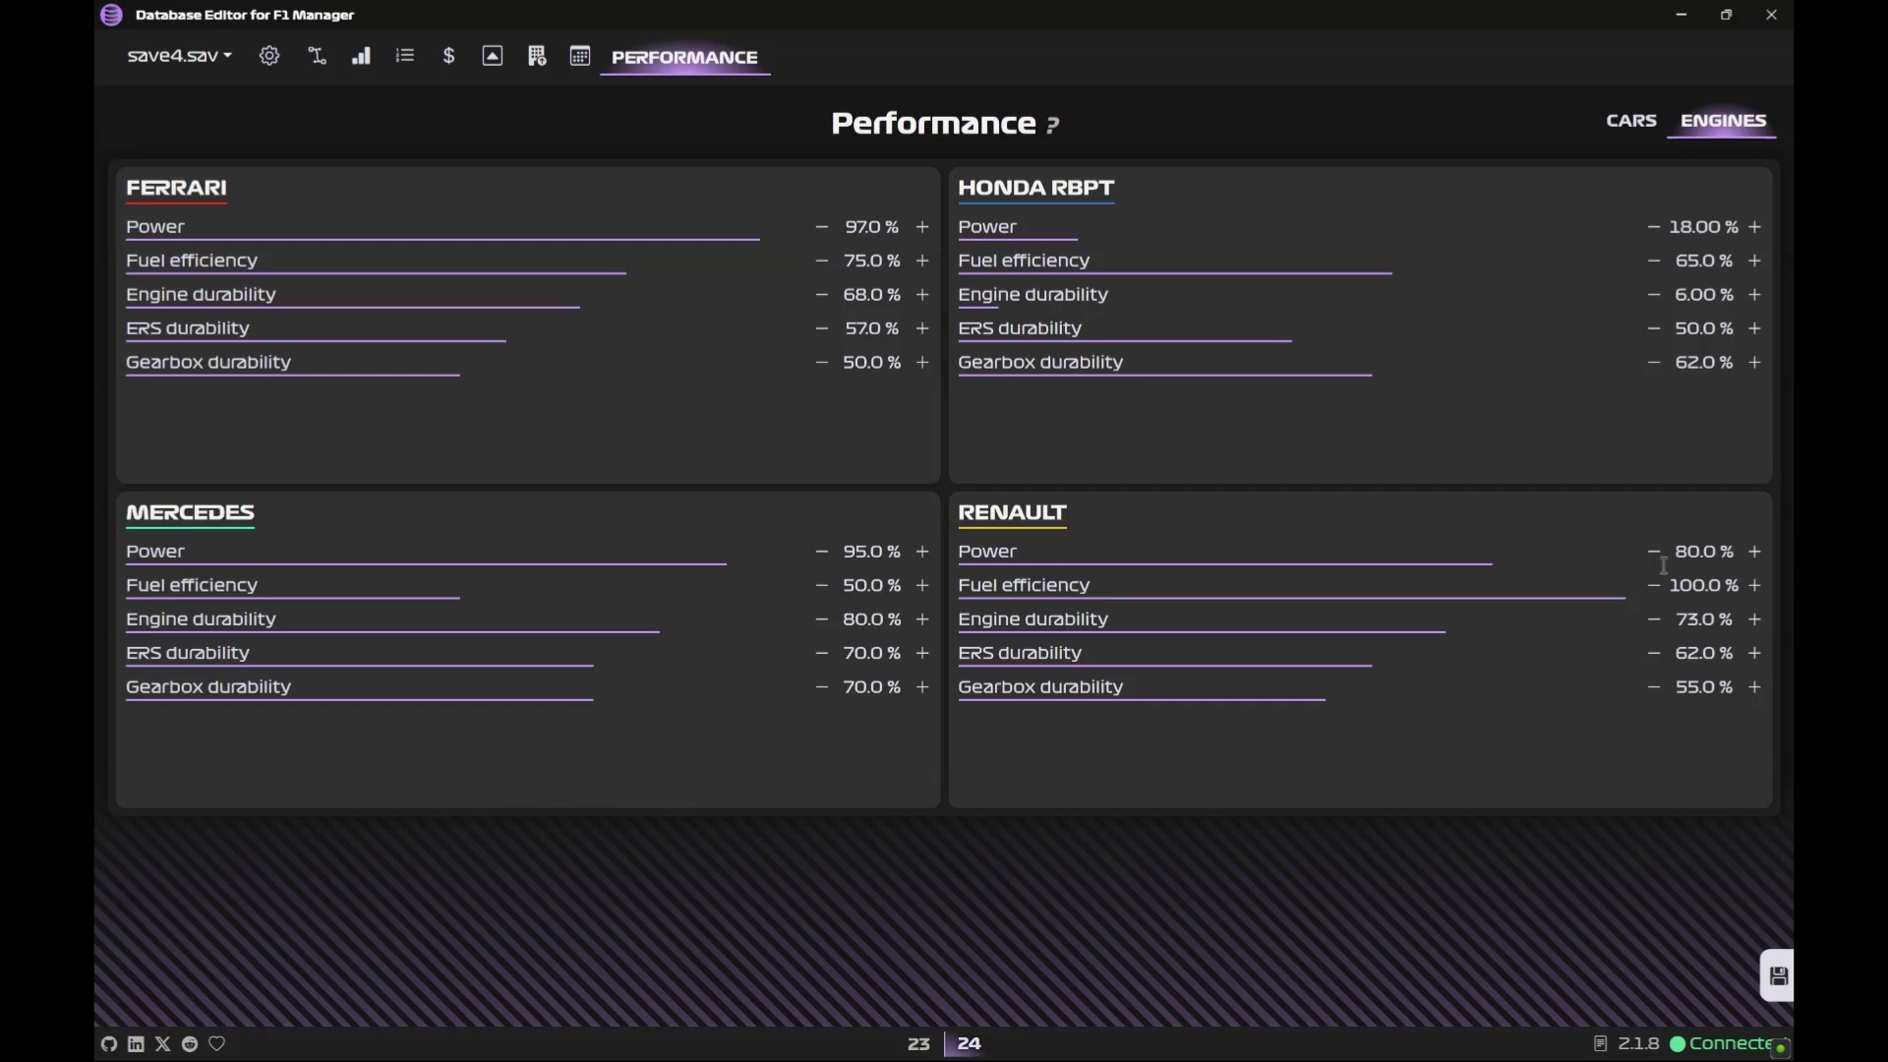
left_click(1755, 996)
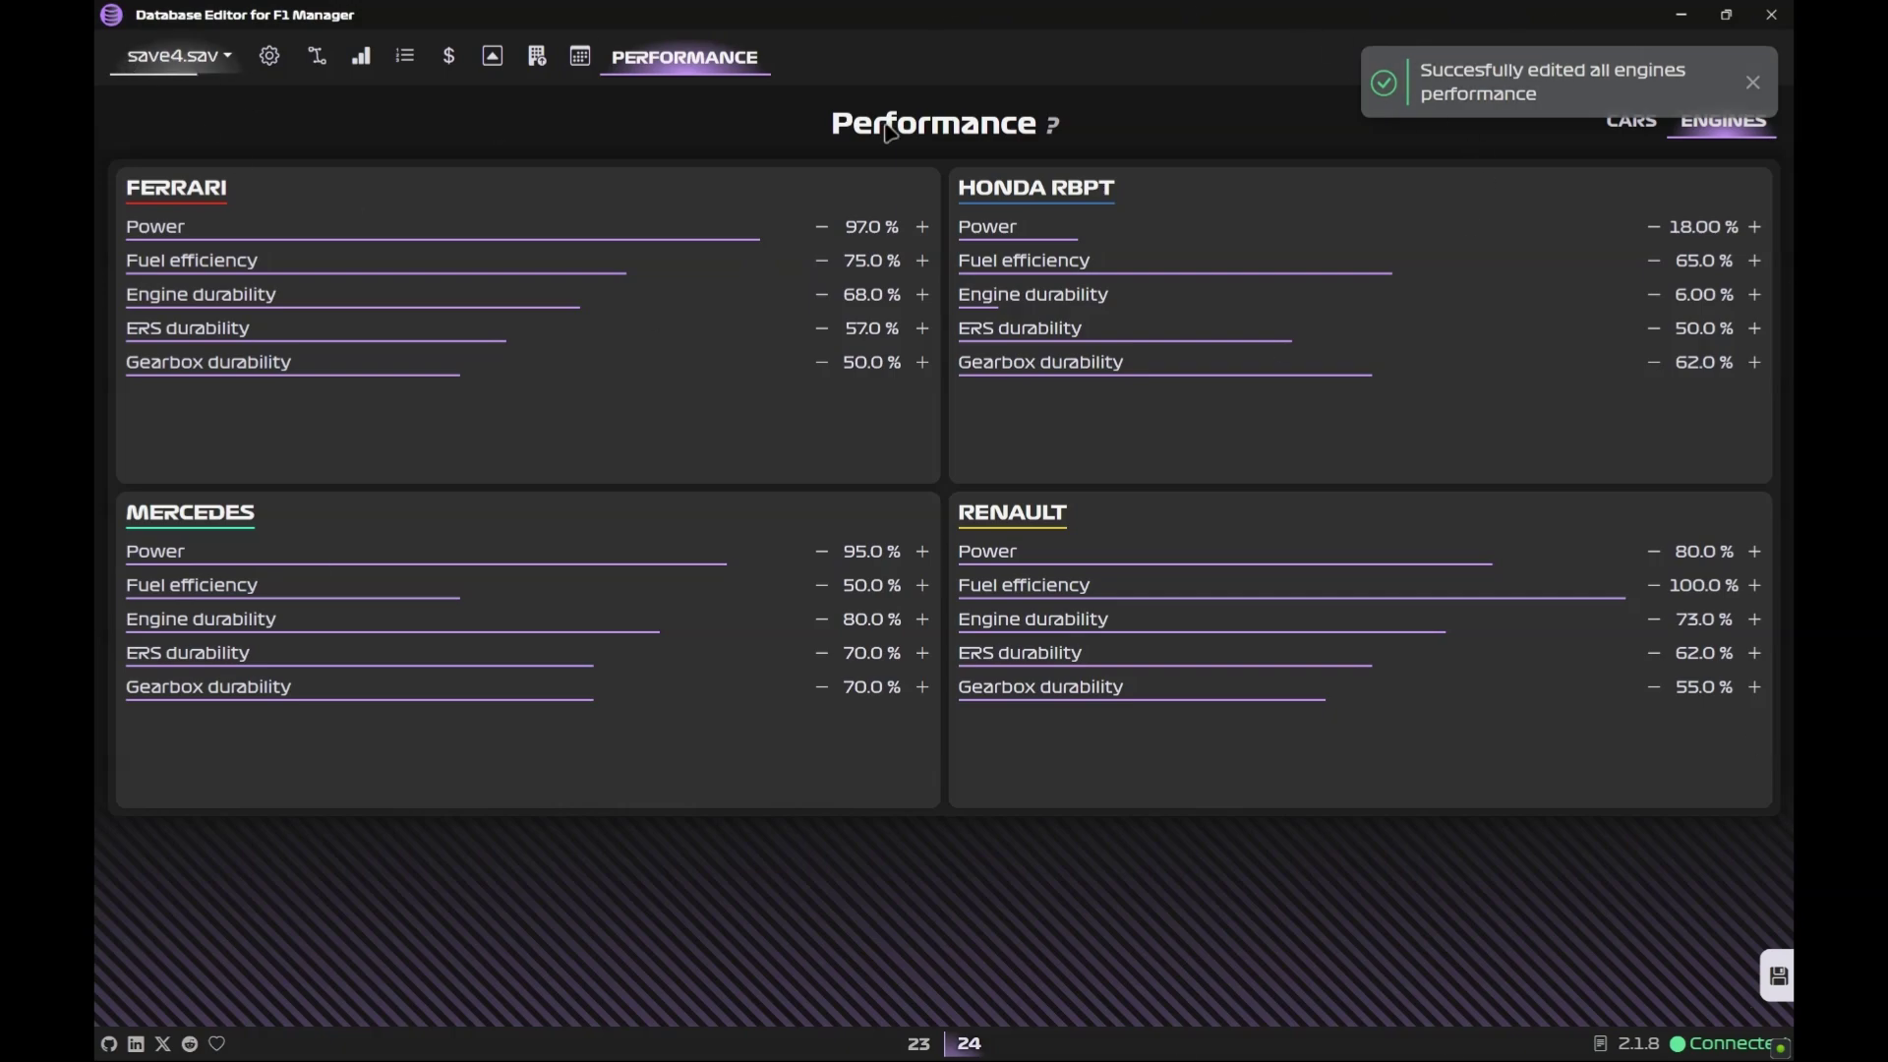
- Leave the editor for File Explorer and copy save4.sav from the DatabaseEditor-release folder
left_click(1787, 12)
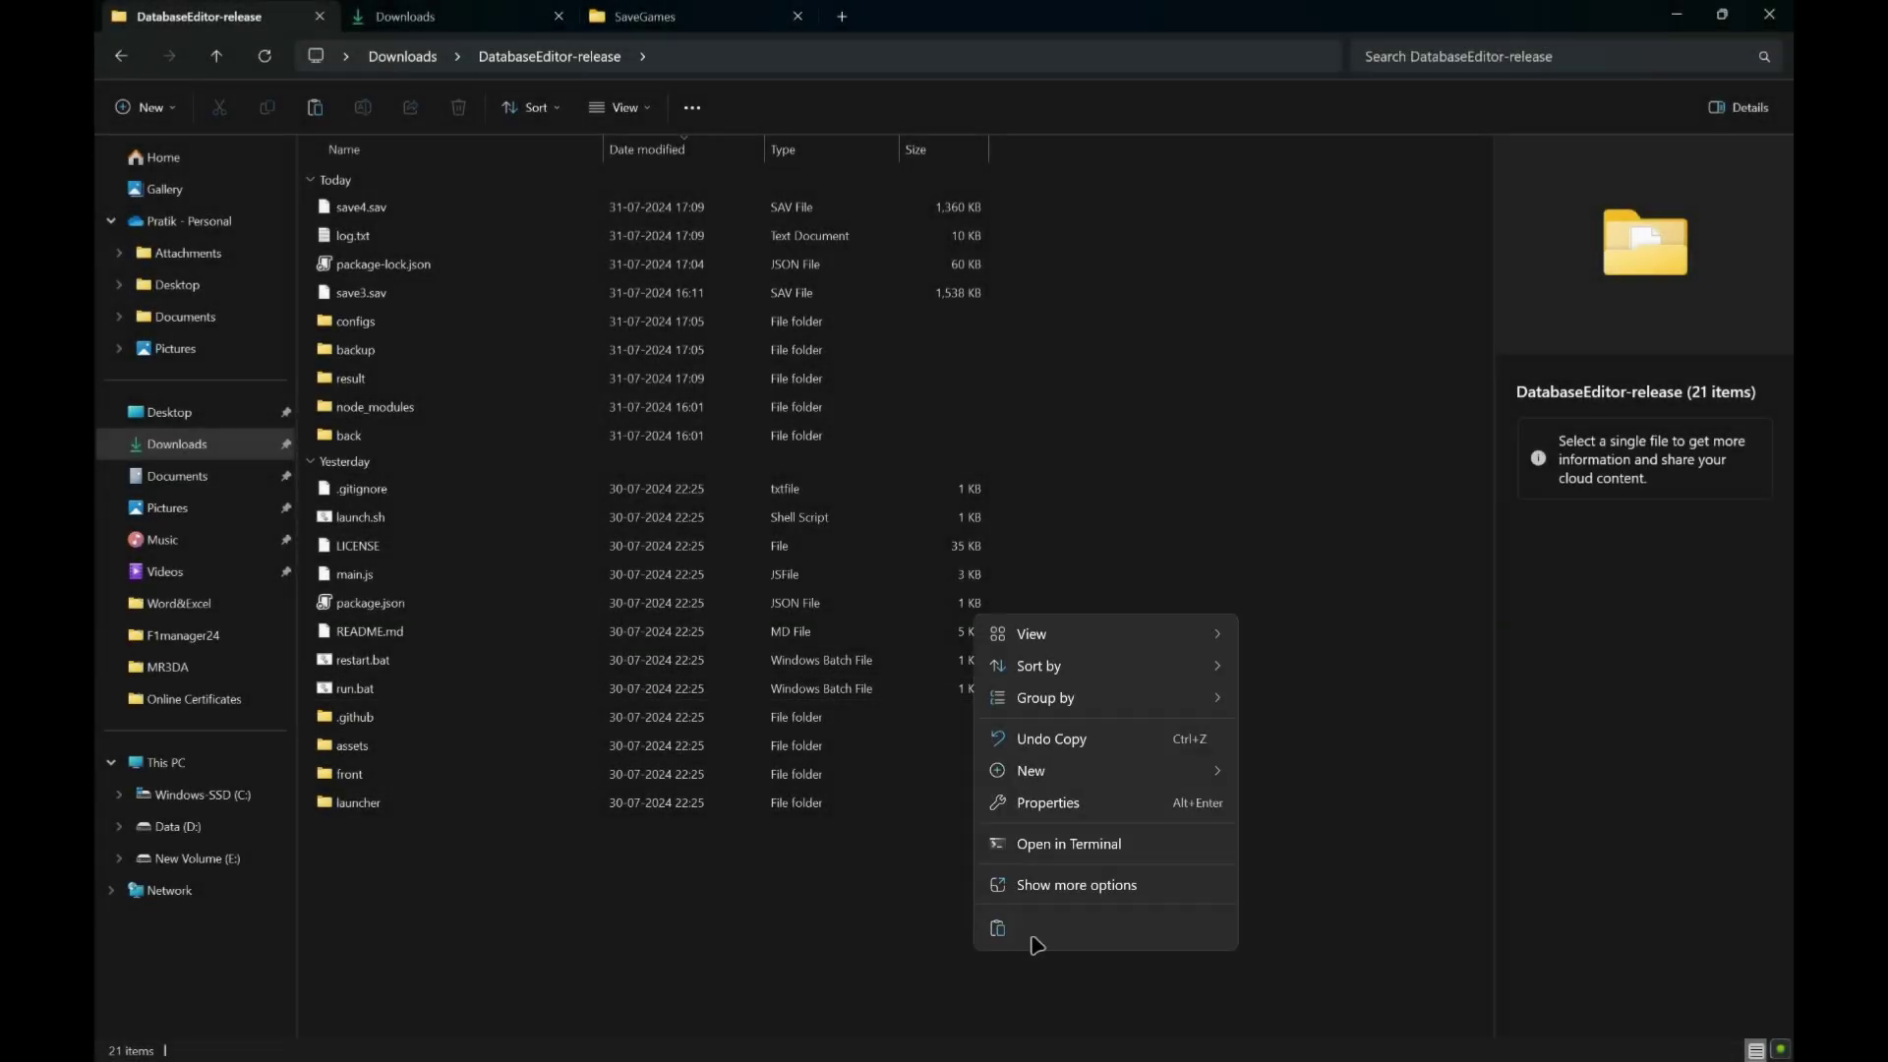
left_click(1040, 935)
left_click(1067, 590)
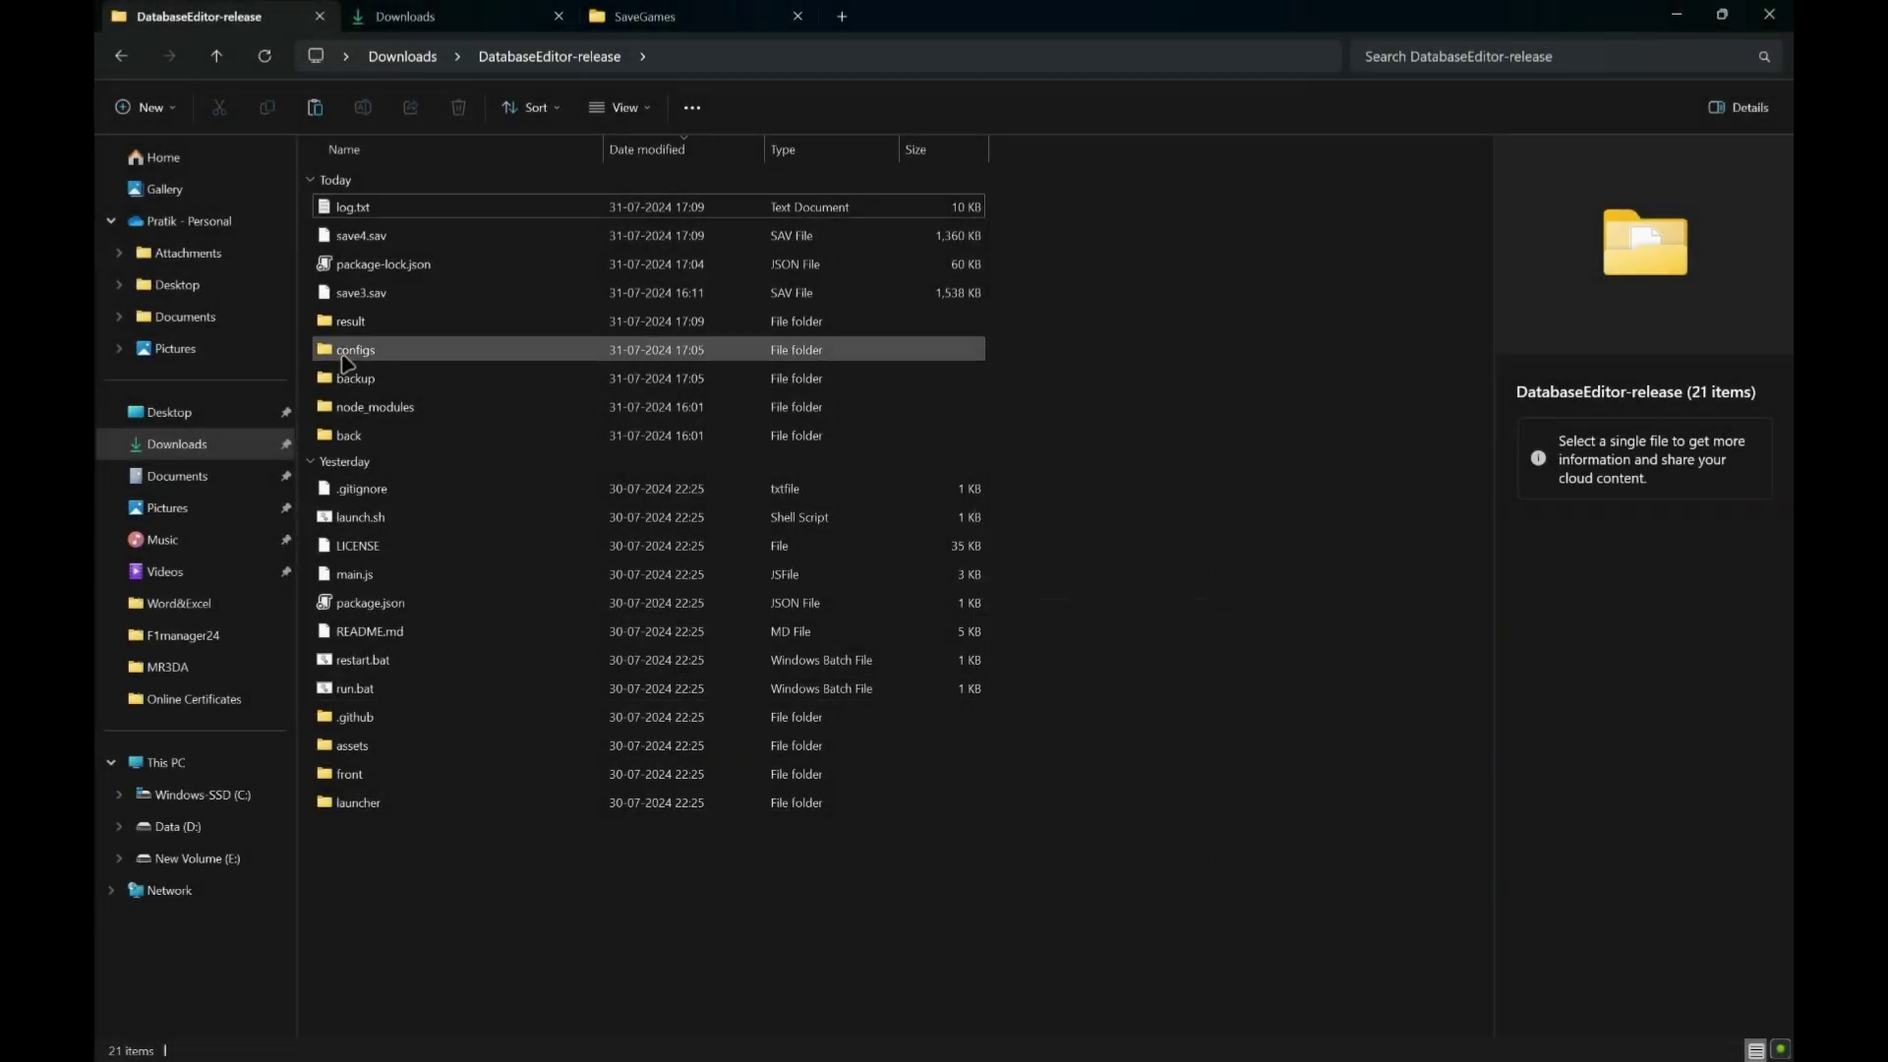
left_click(423, 235)
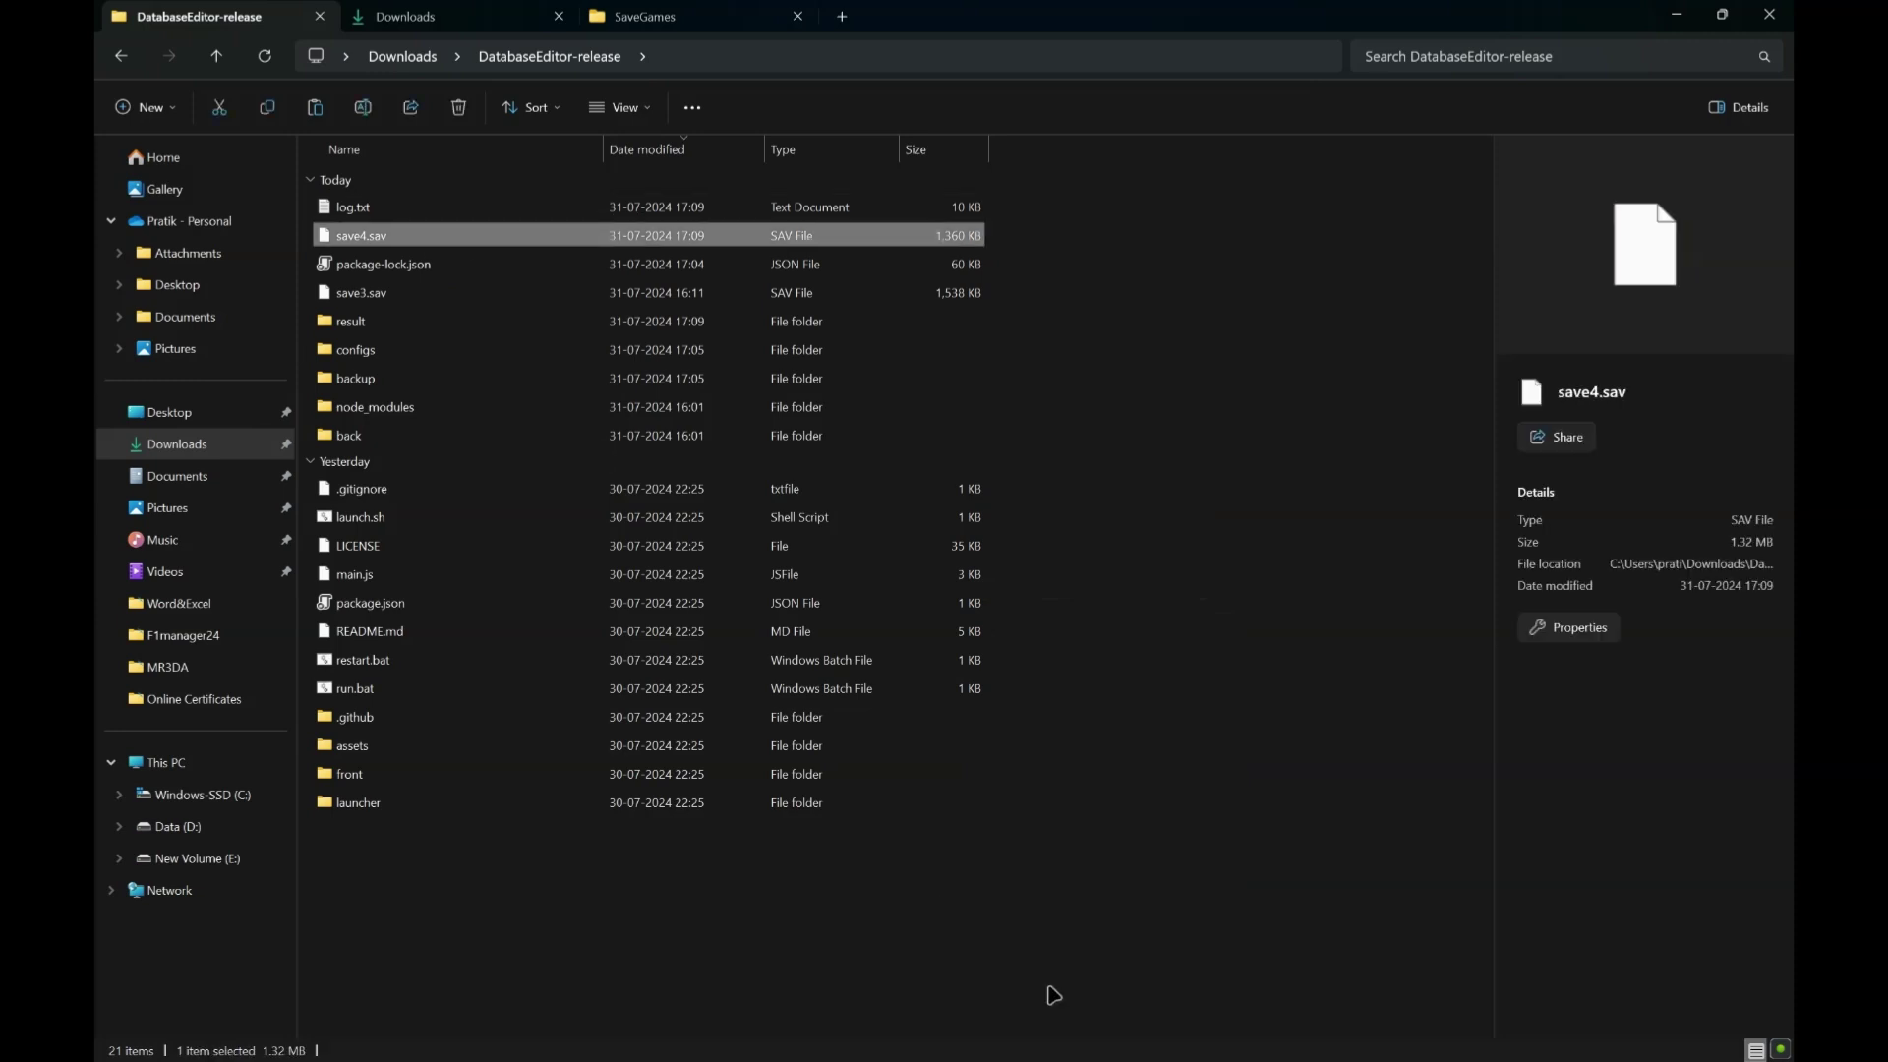
- Paste the copied save4.sav into F1 Manager 24's SaveGames folder, replacing the existing file
left_click(758, 19)
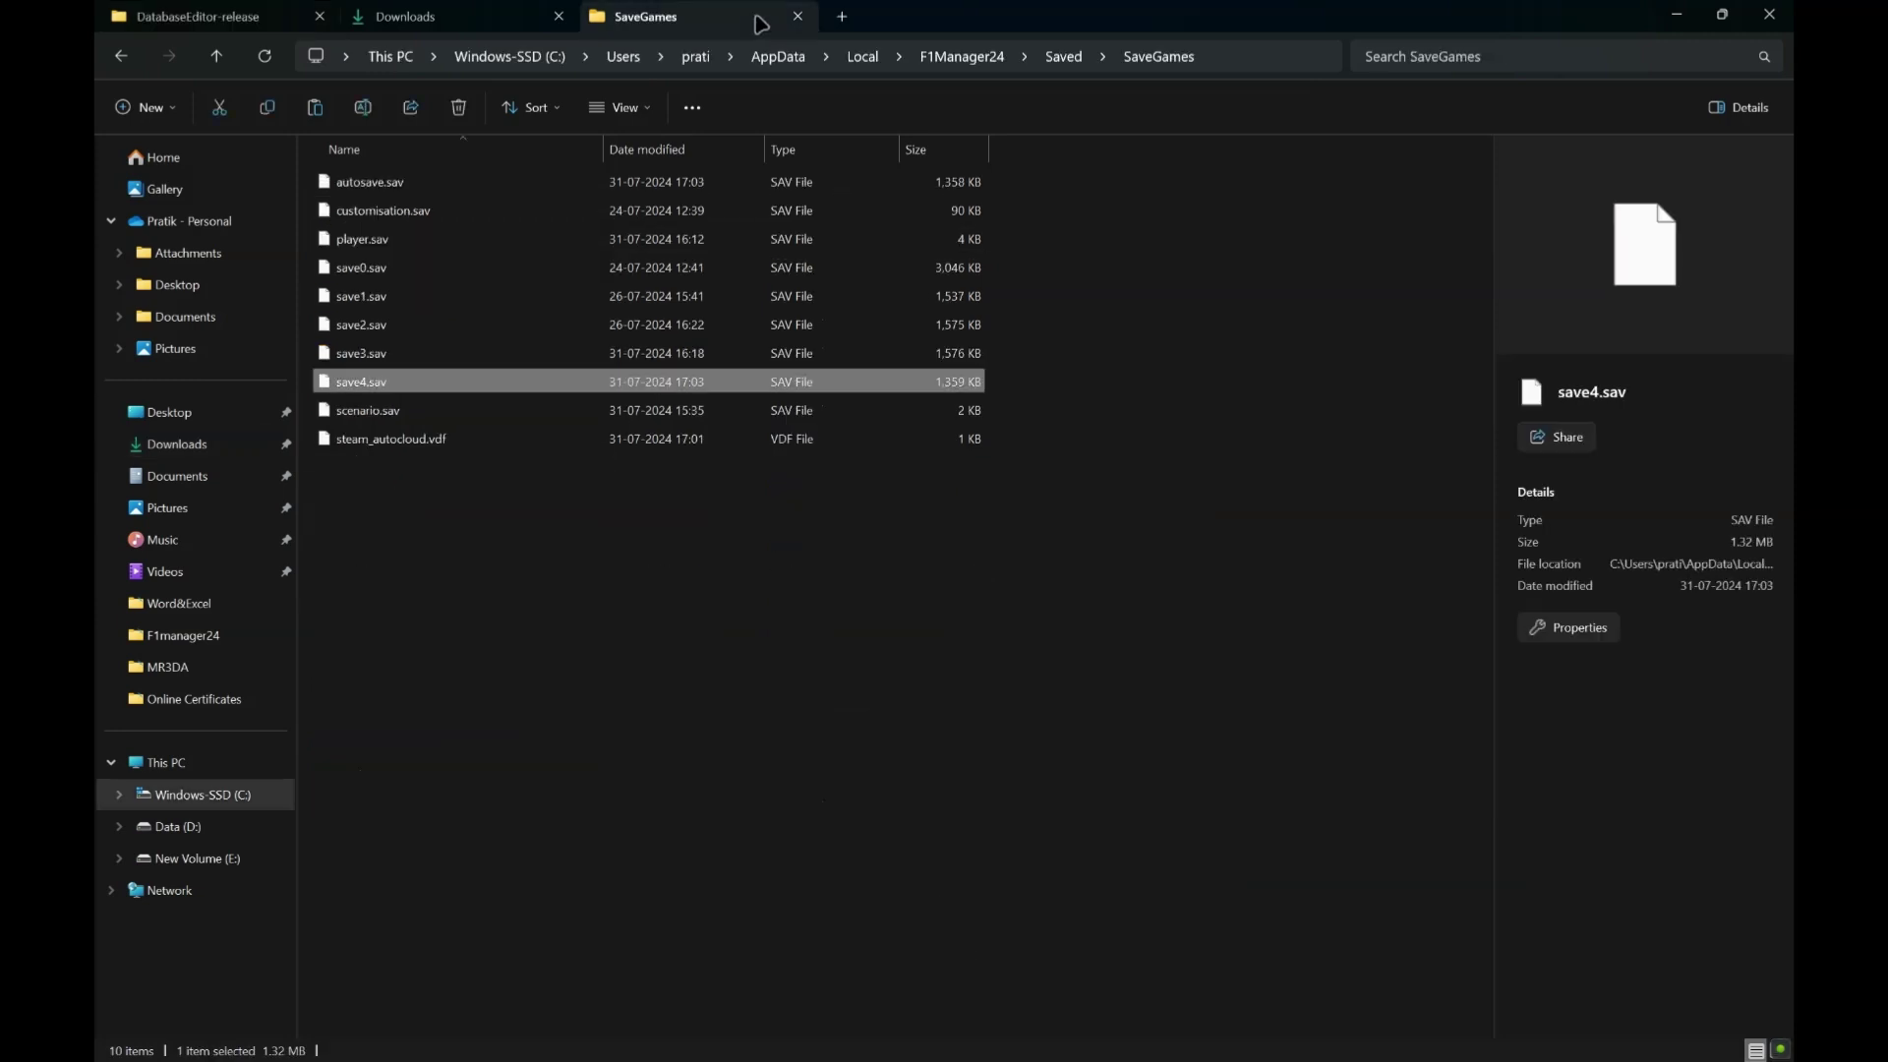
left_click(590, 570)
right_click(594, 591)
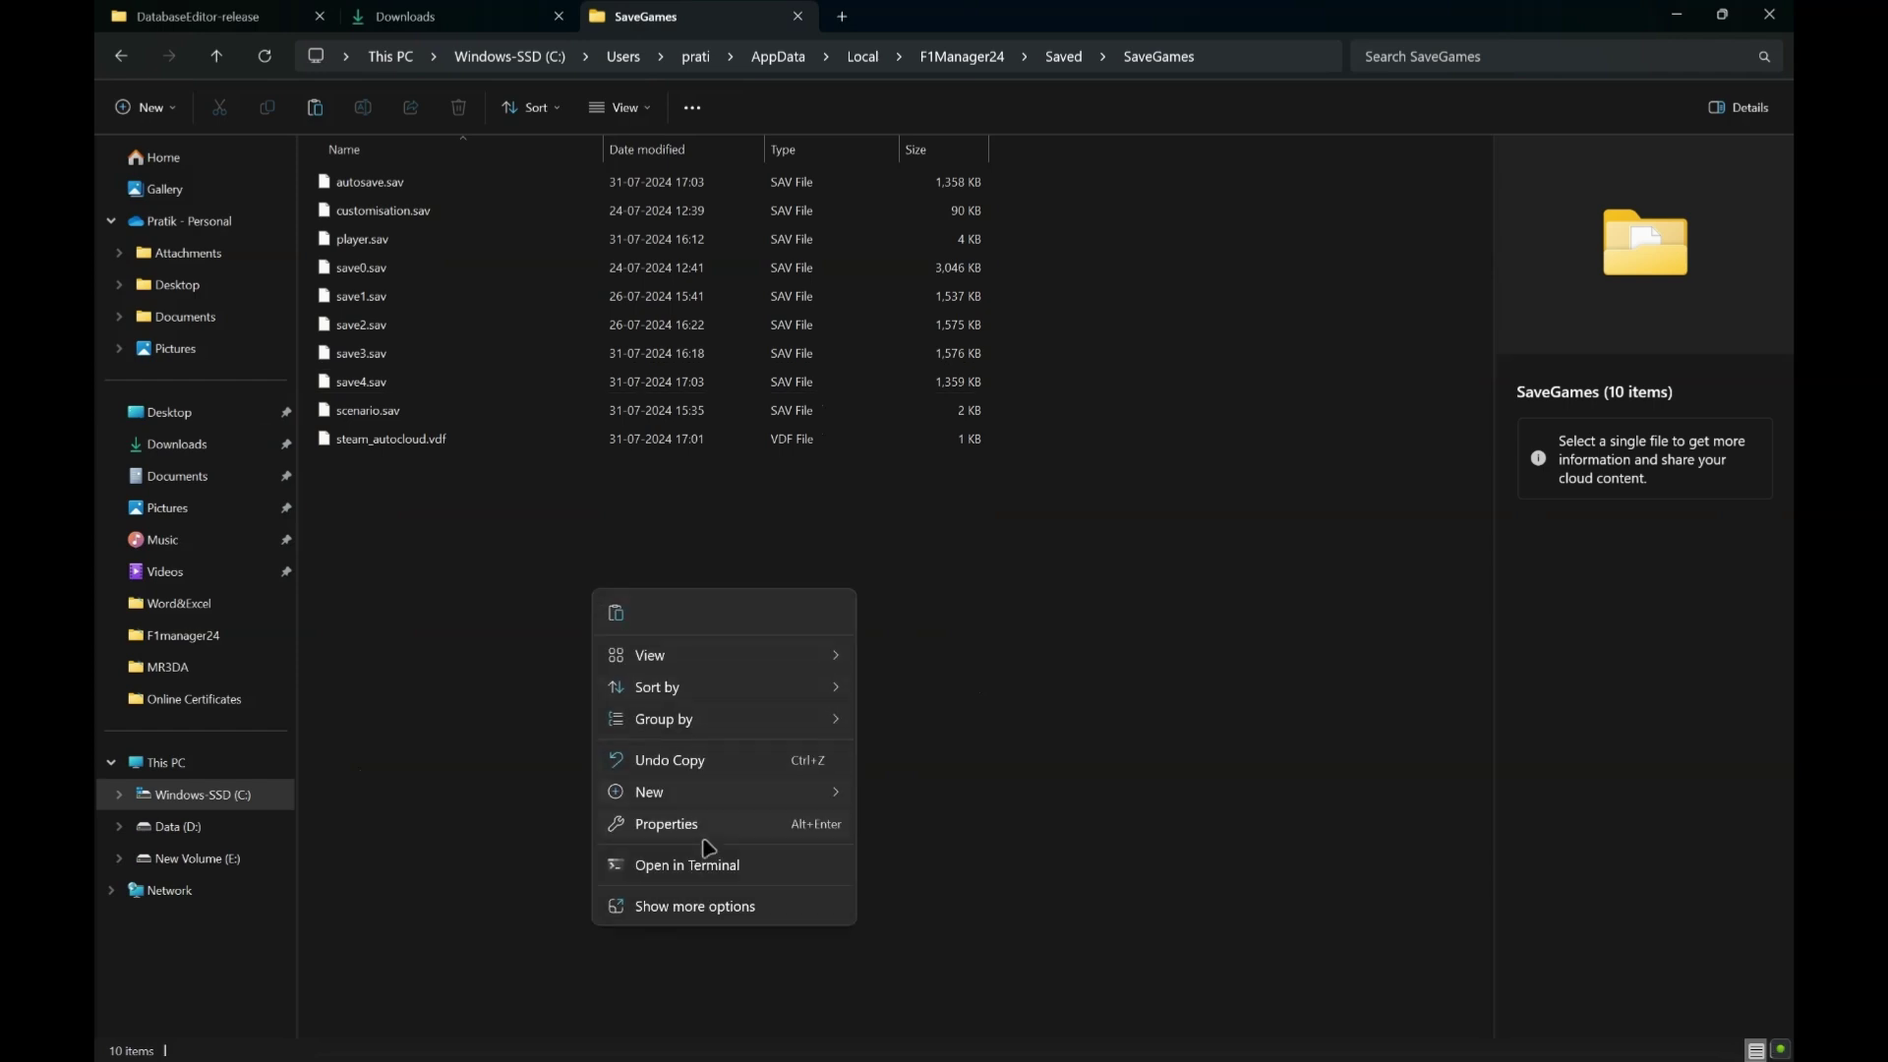
left_click(616, 613)
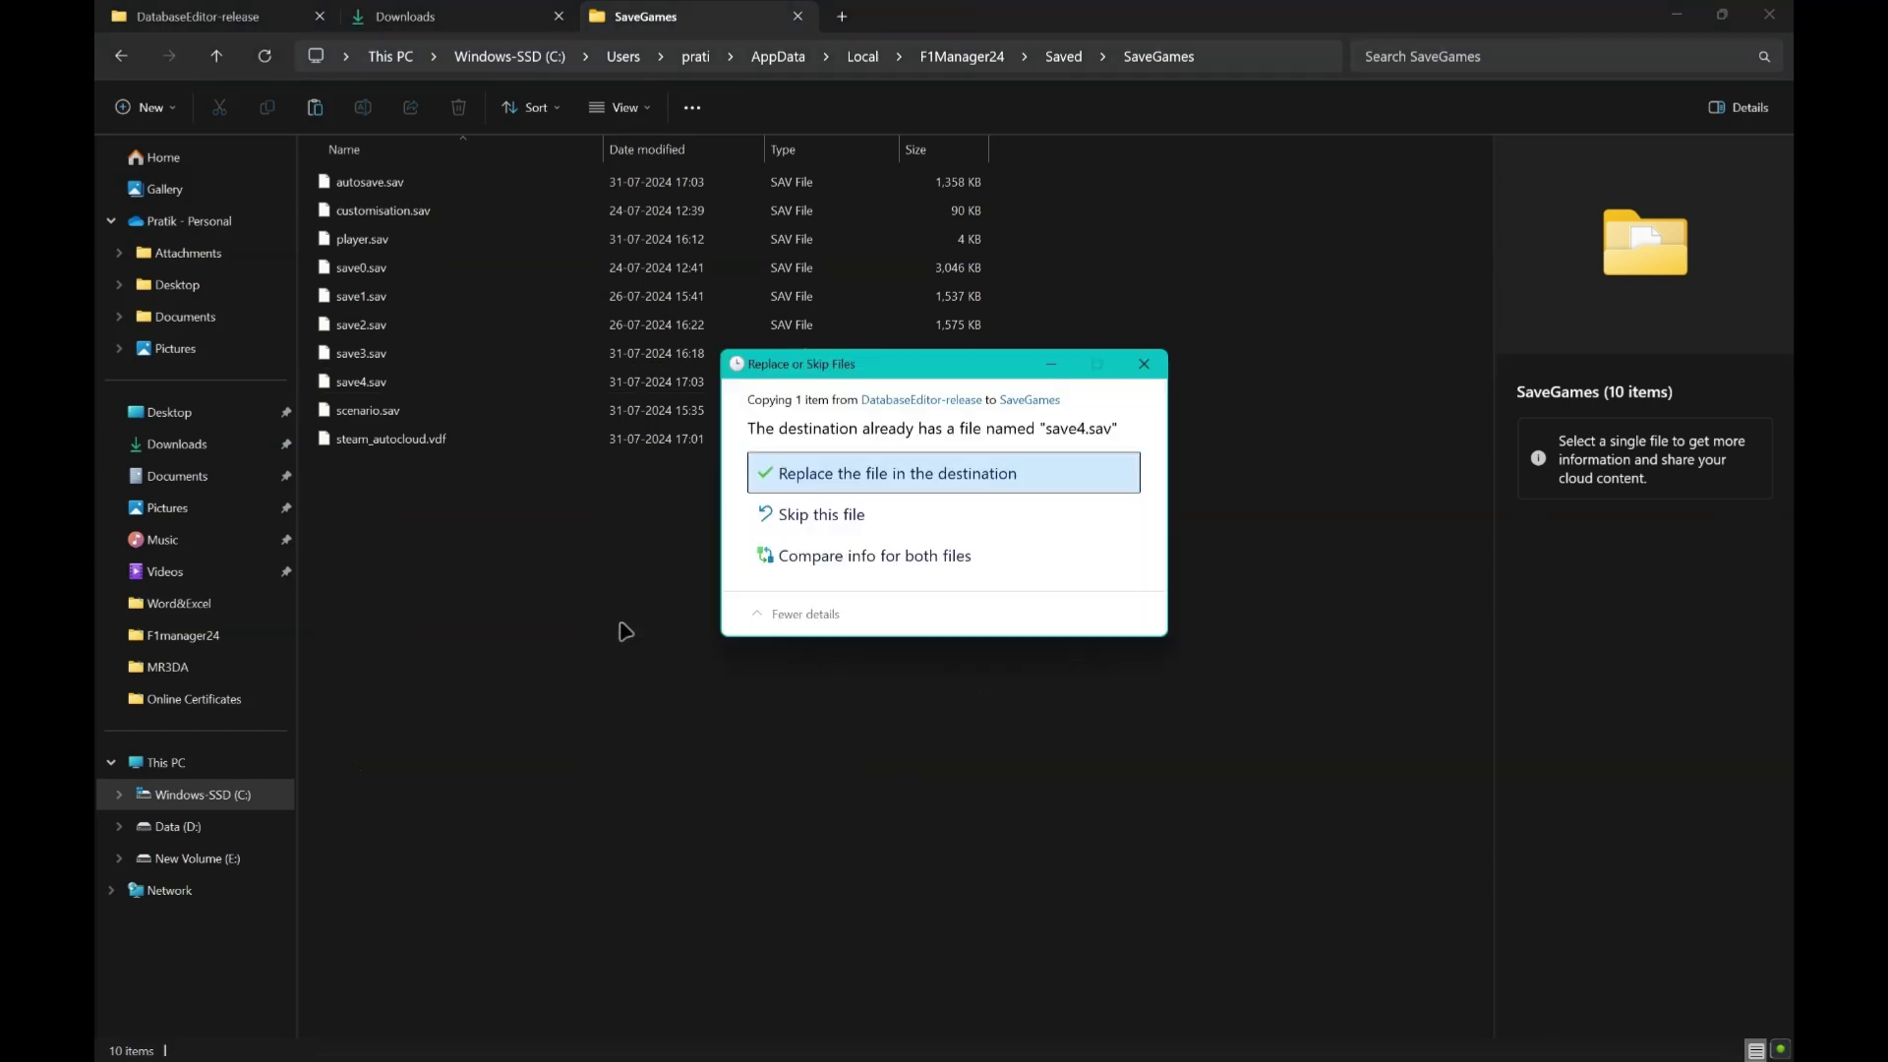
left_click(924, 482)
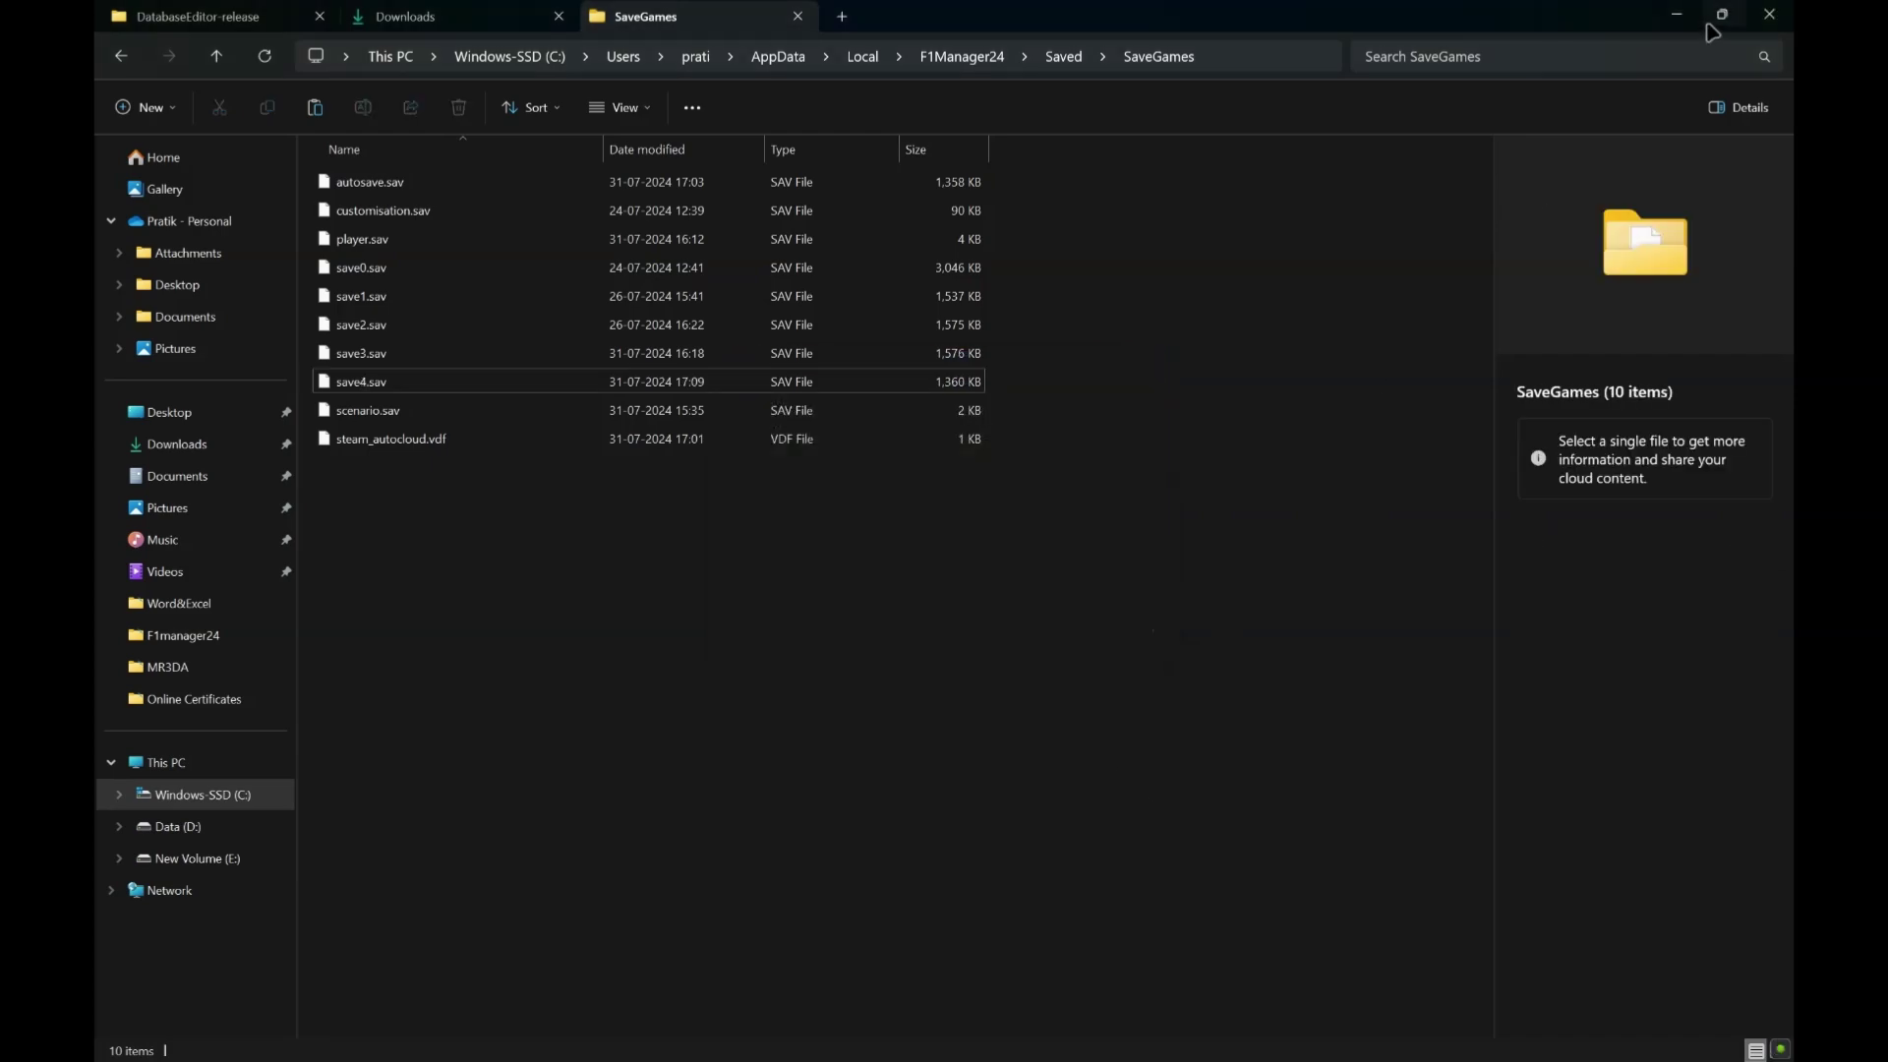
- Switch to F1 Manager 24 and load the manual McLaren 2024 career save
left_click(1676, 14)
left_click(1120, 1037)
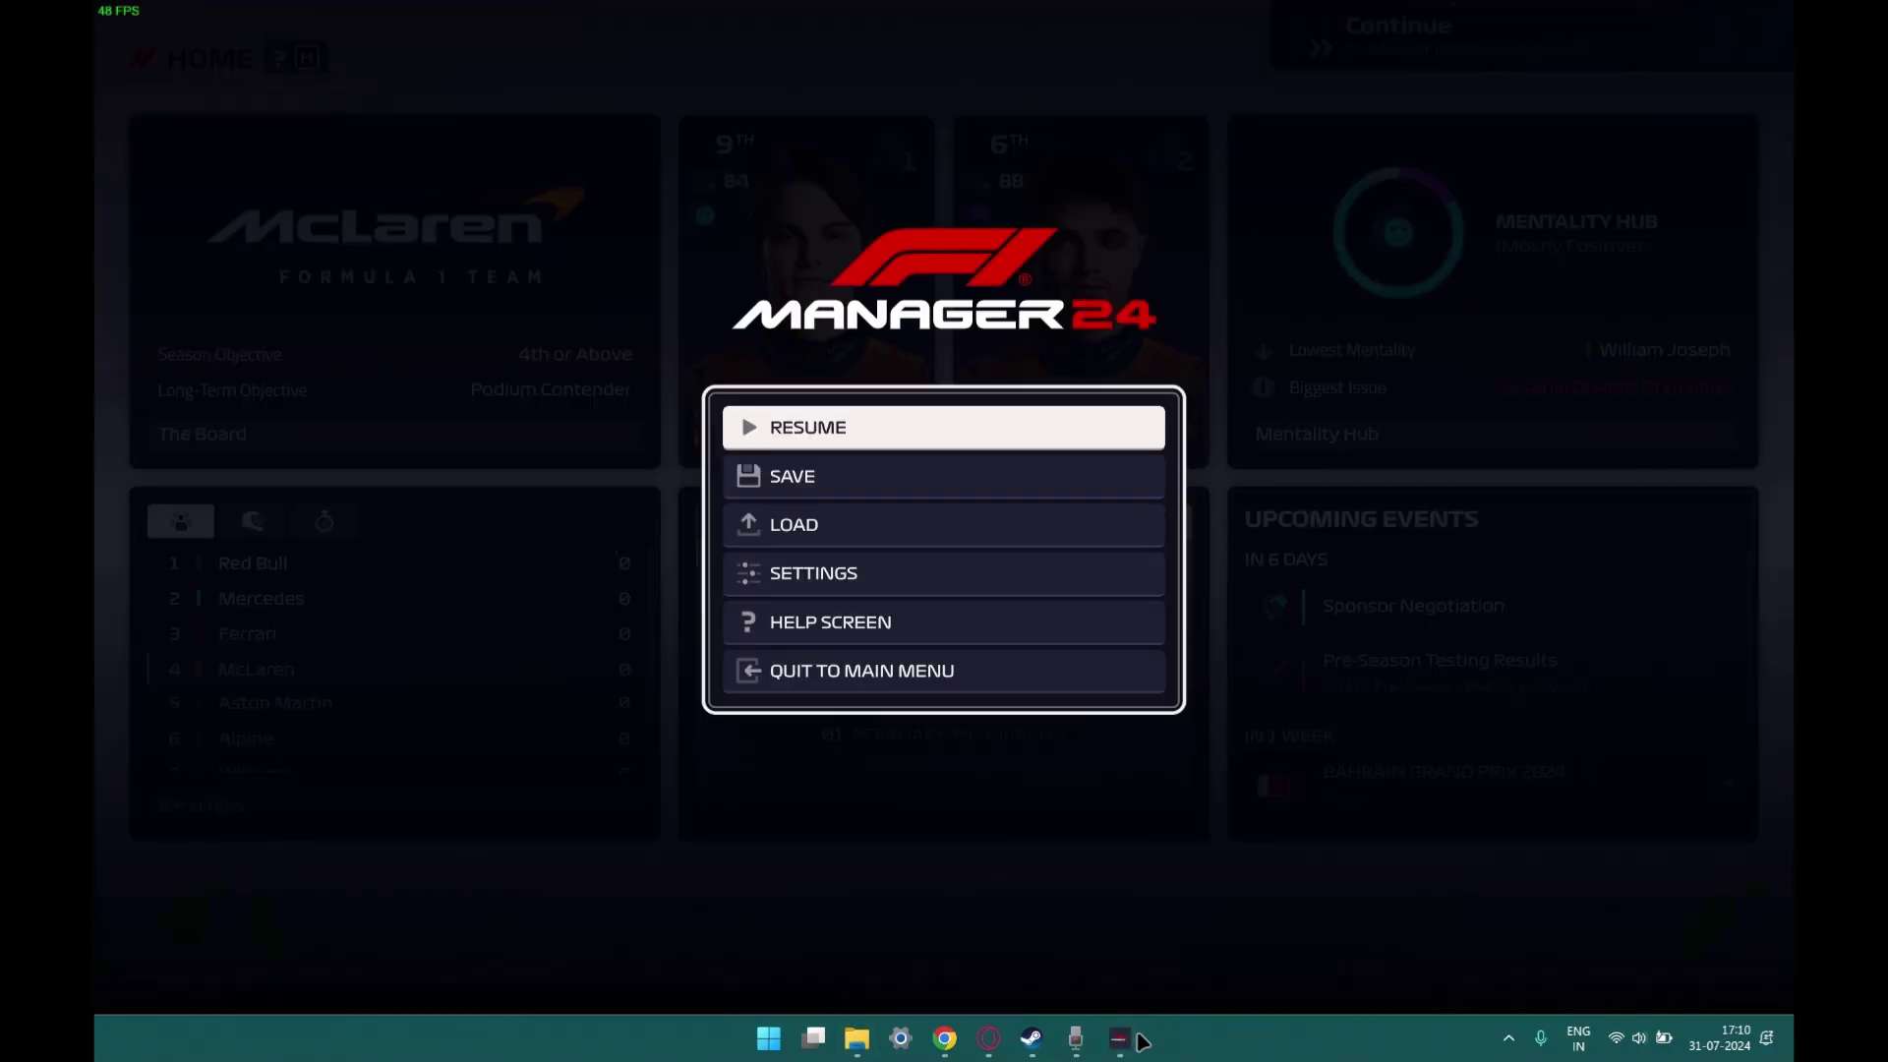
left_click(846, 528)
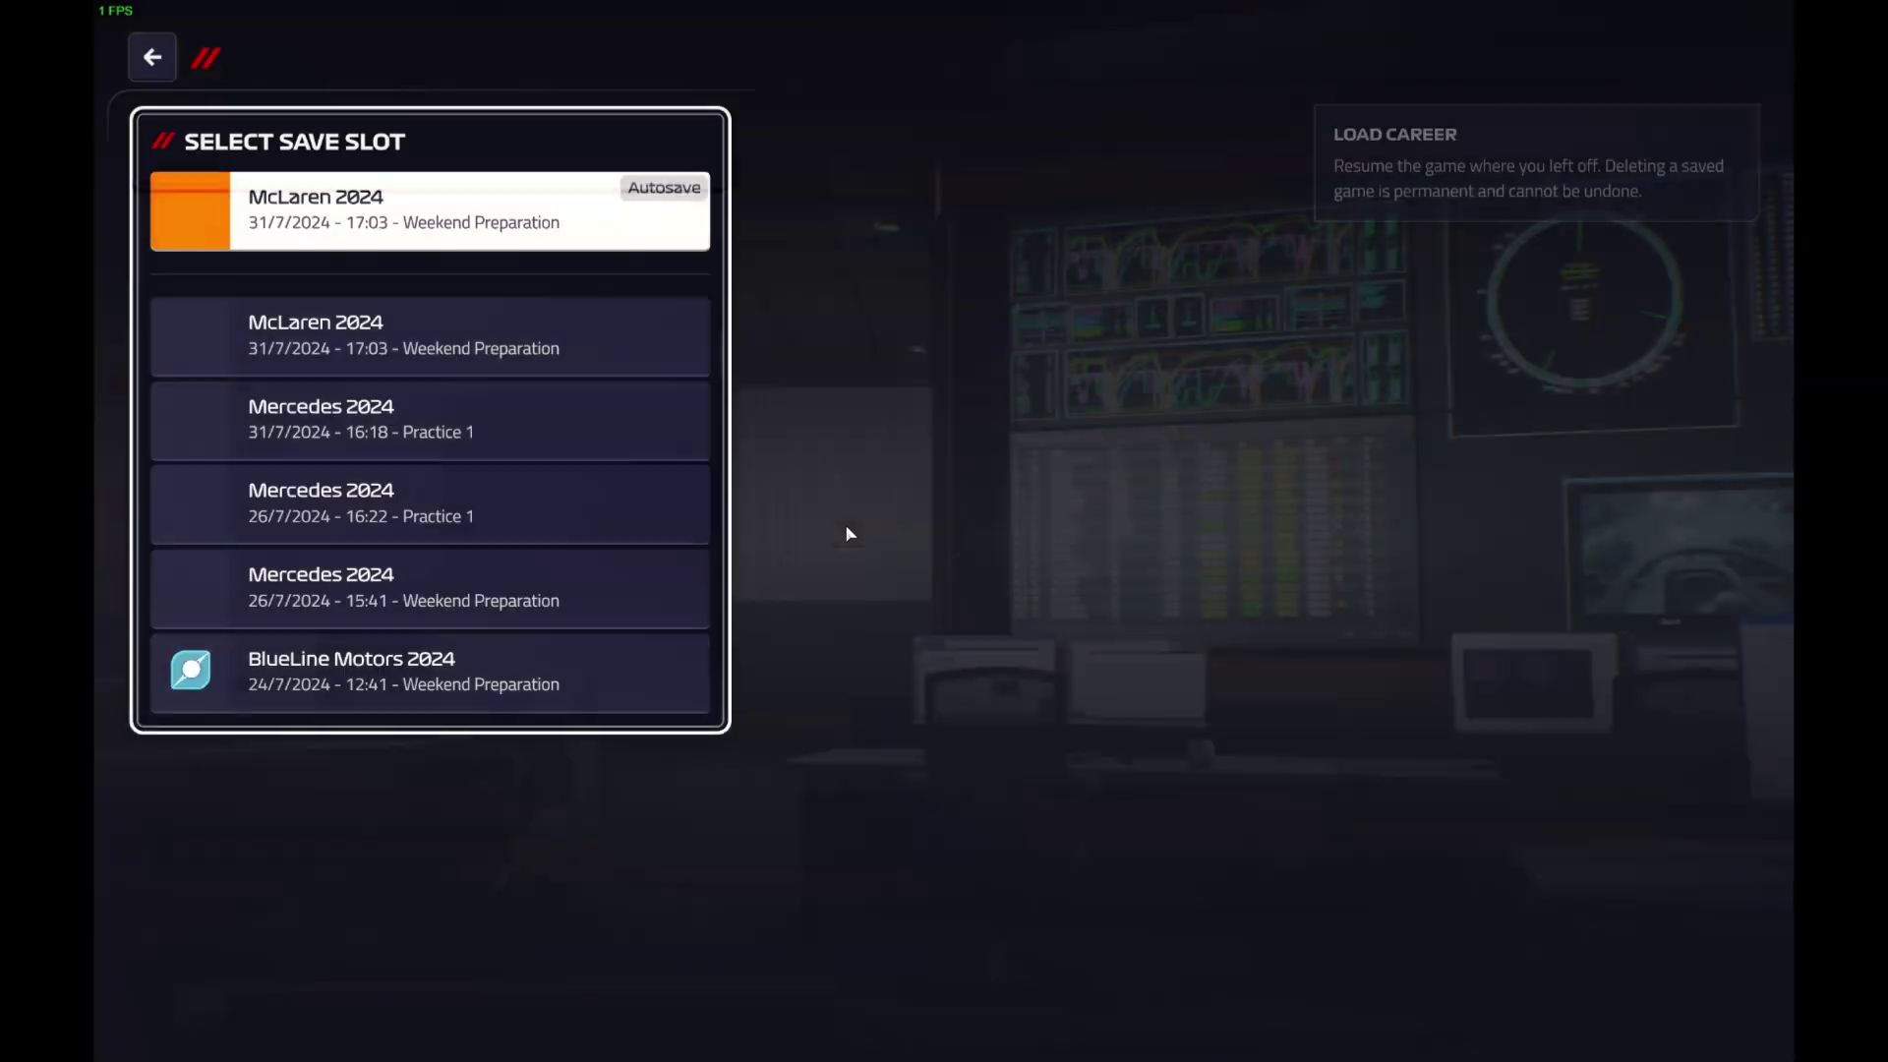
left_click(447, 342)
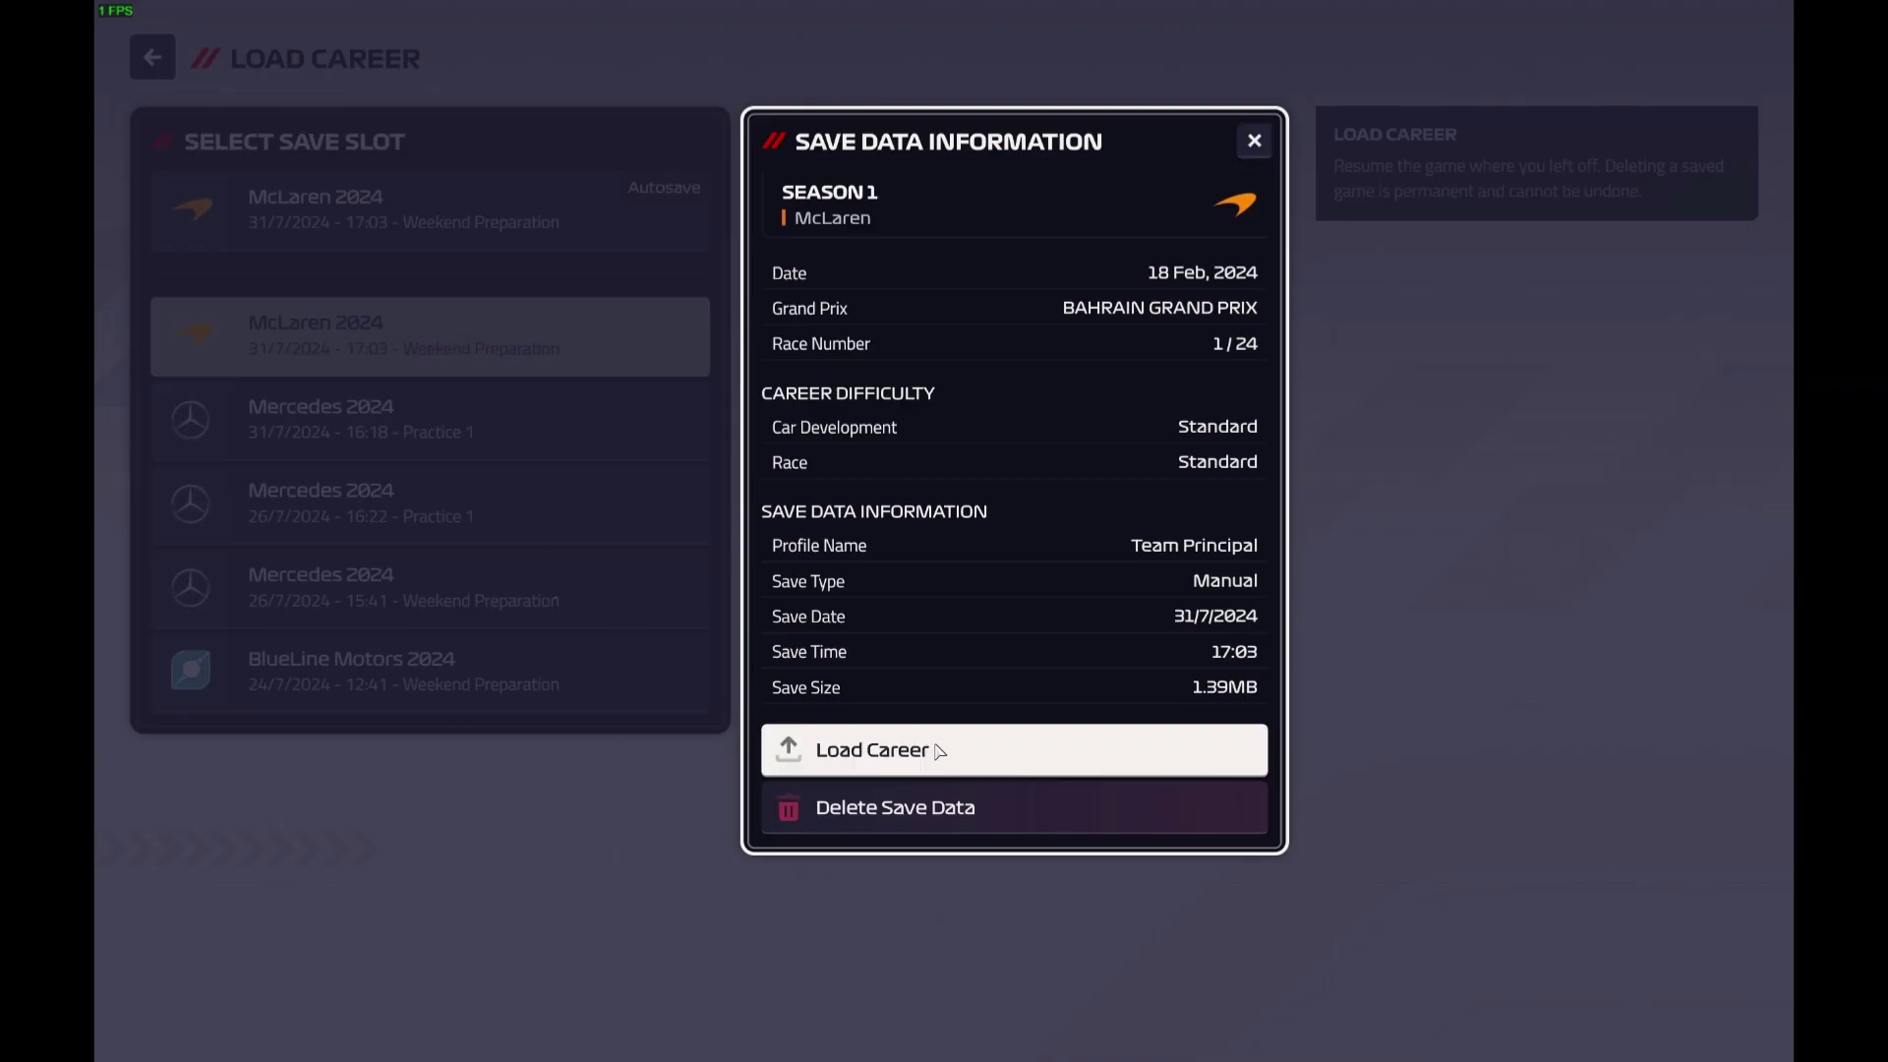
key("super")
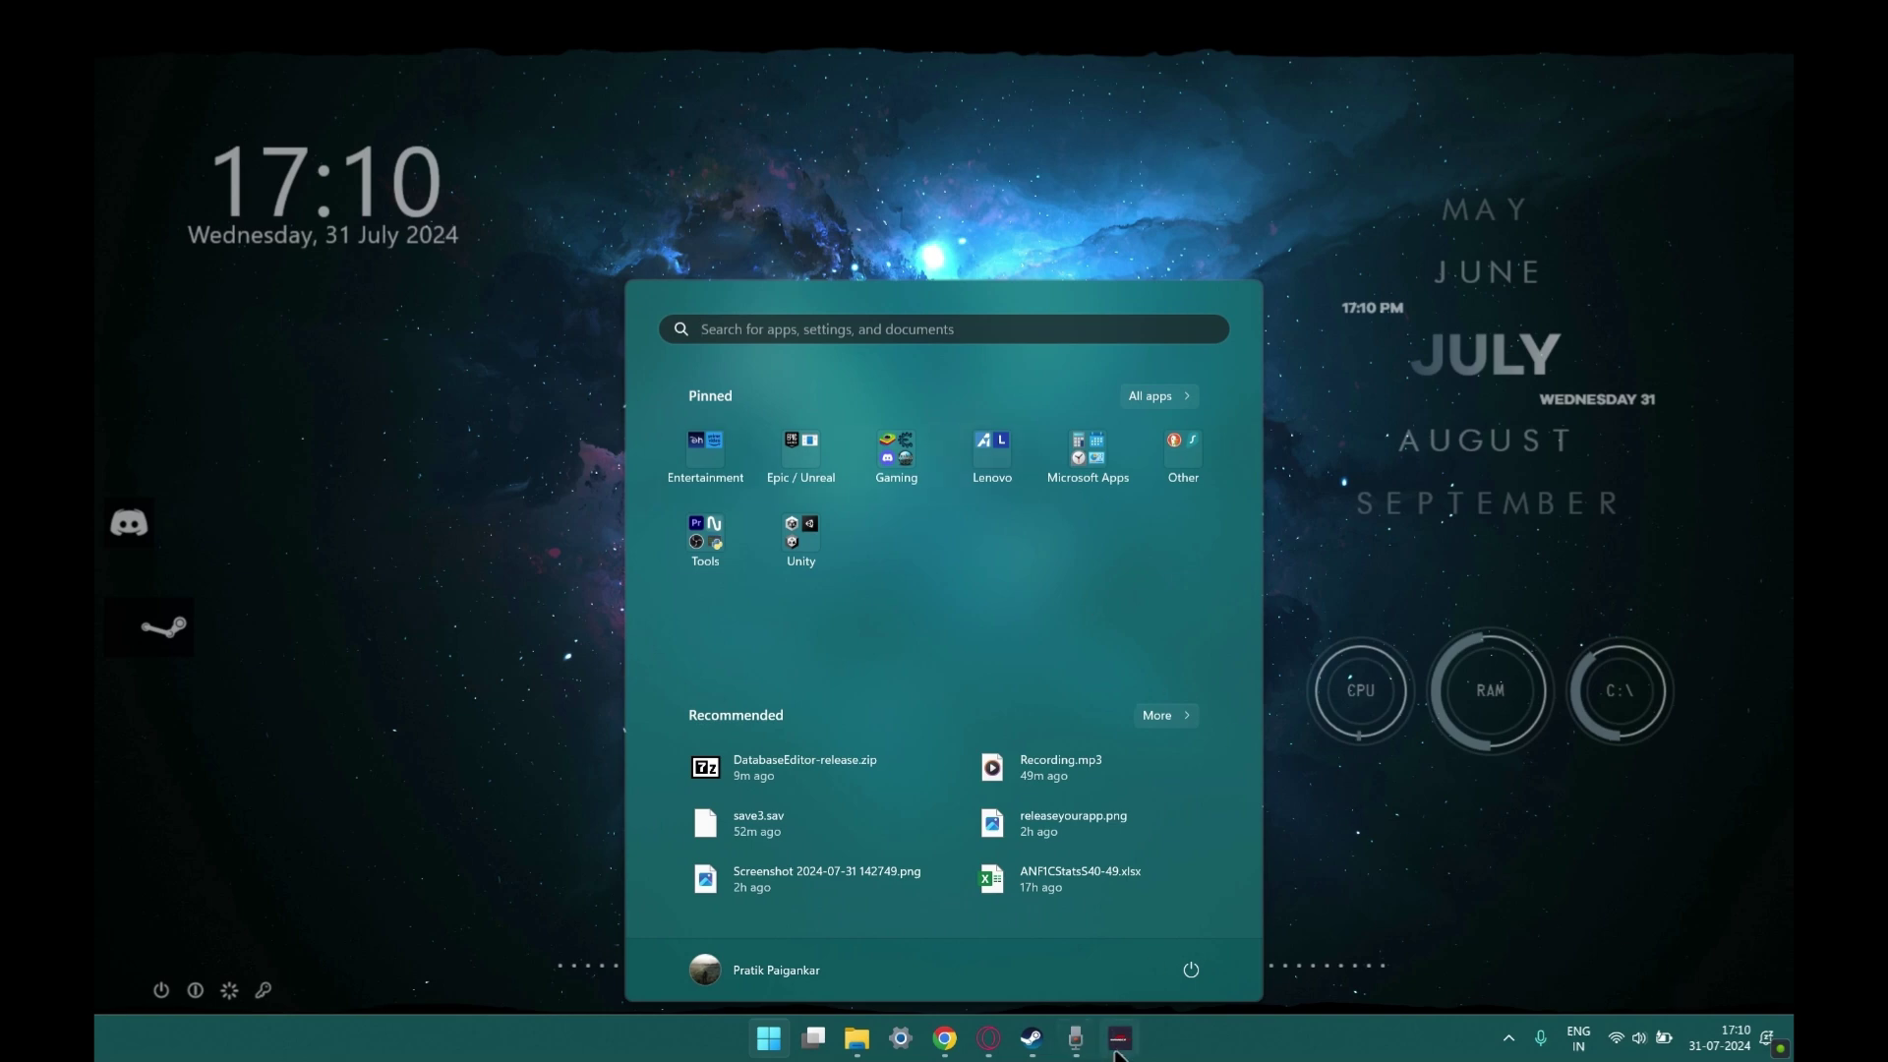
mouse_move(978, 1038)
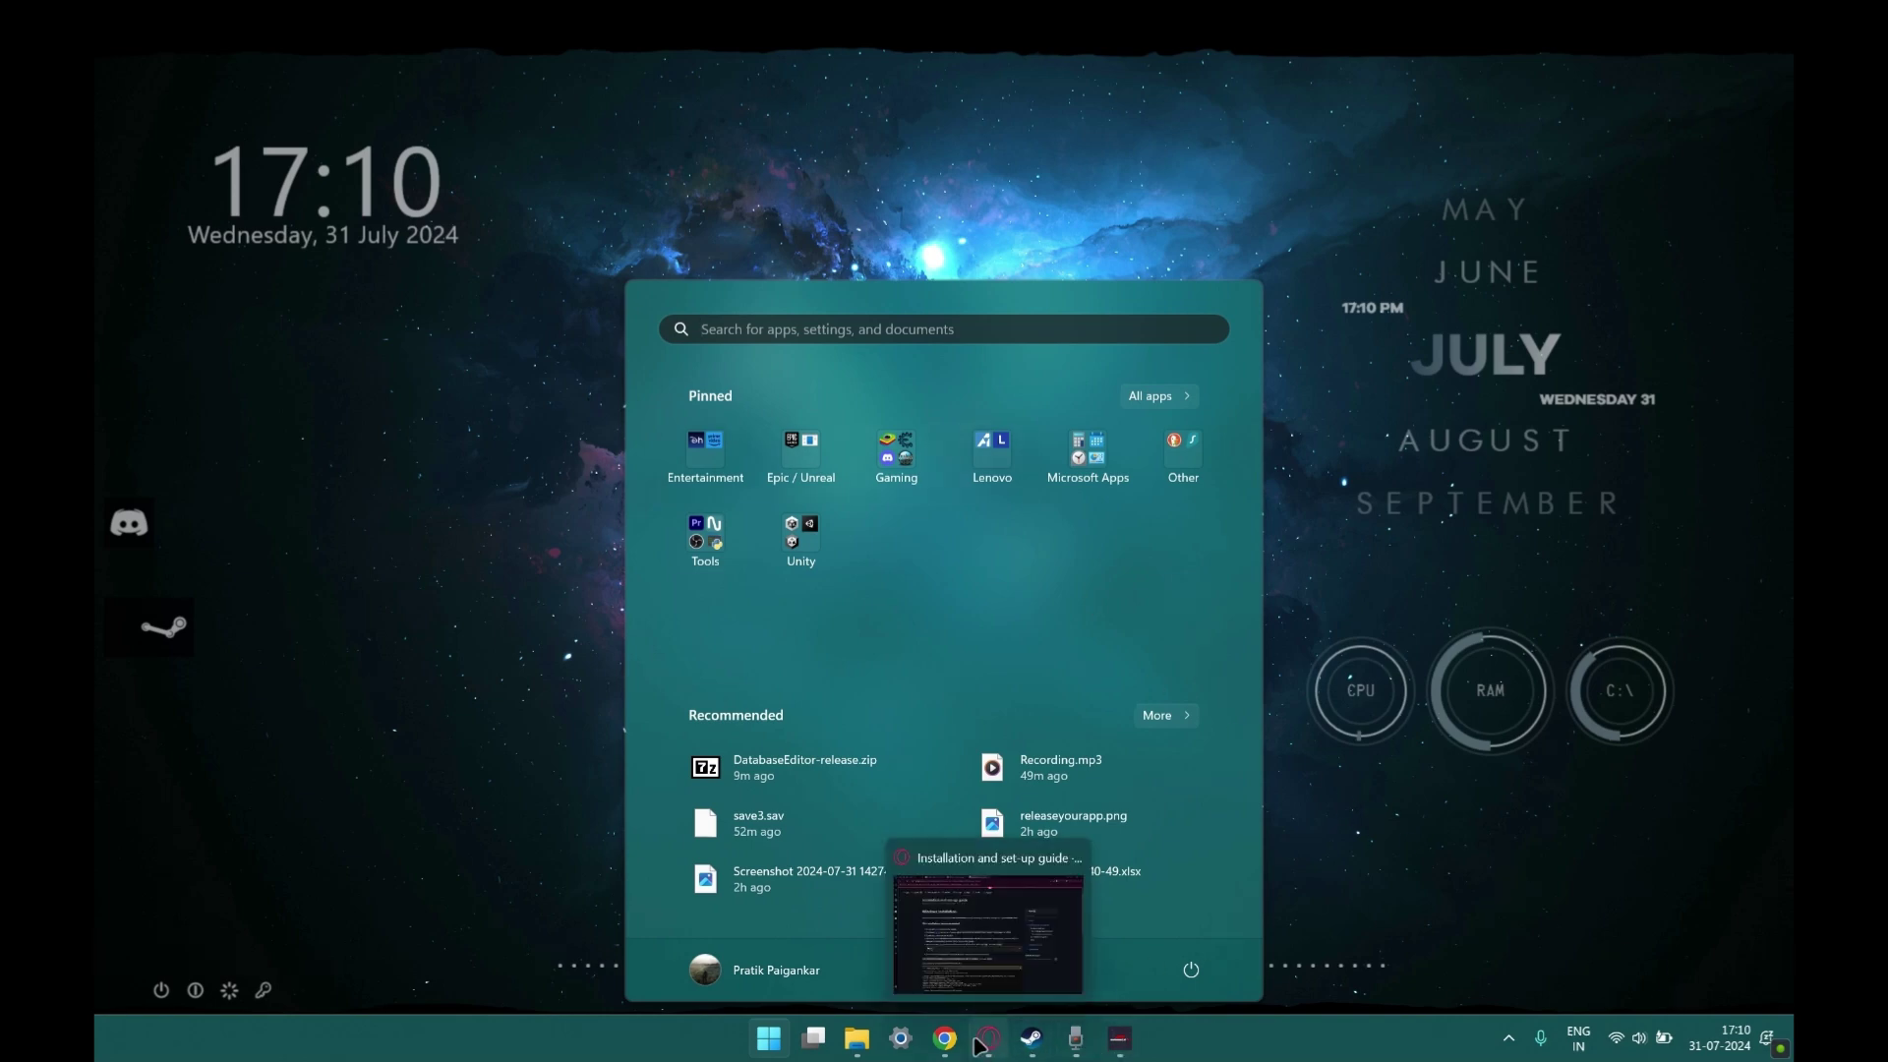
mouse_move(1122, 1048)
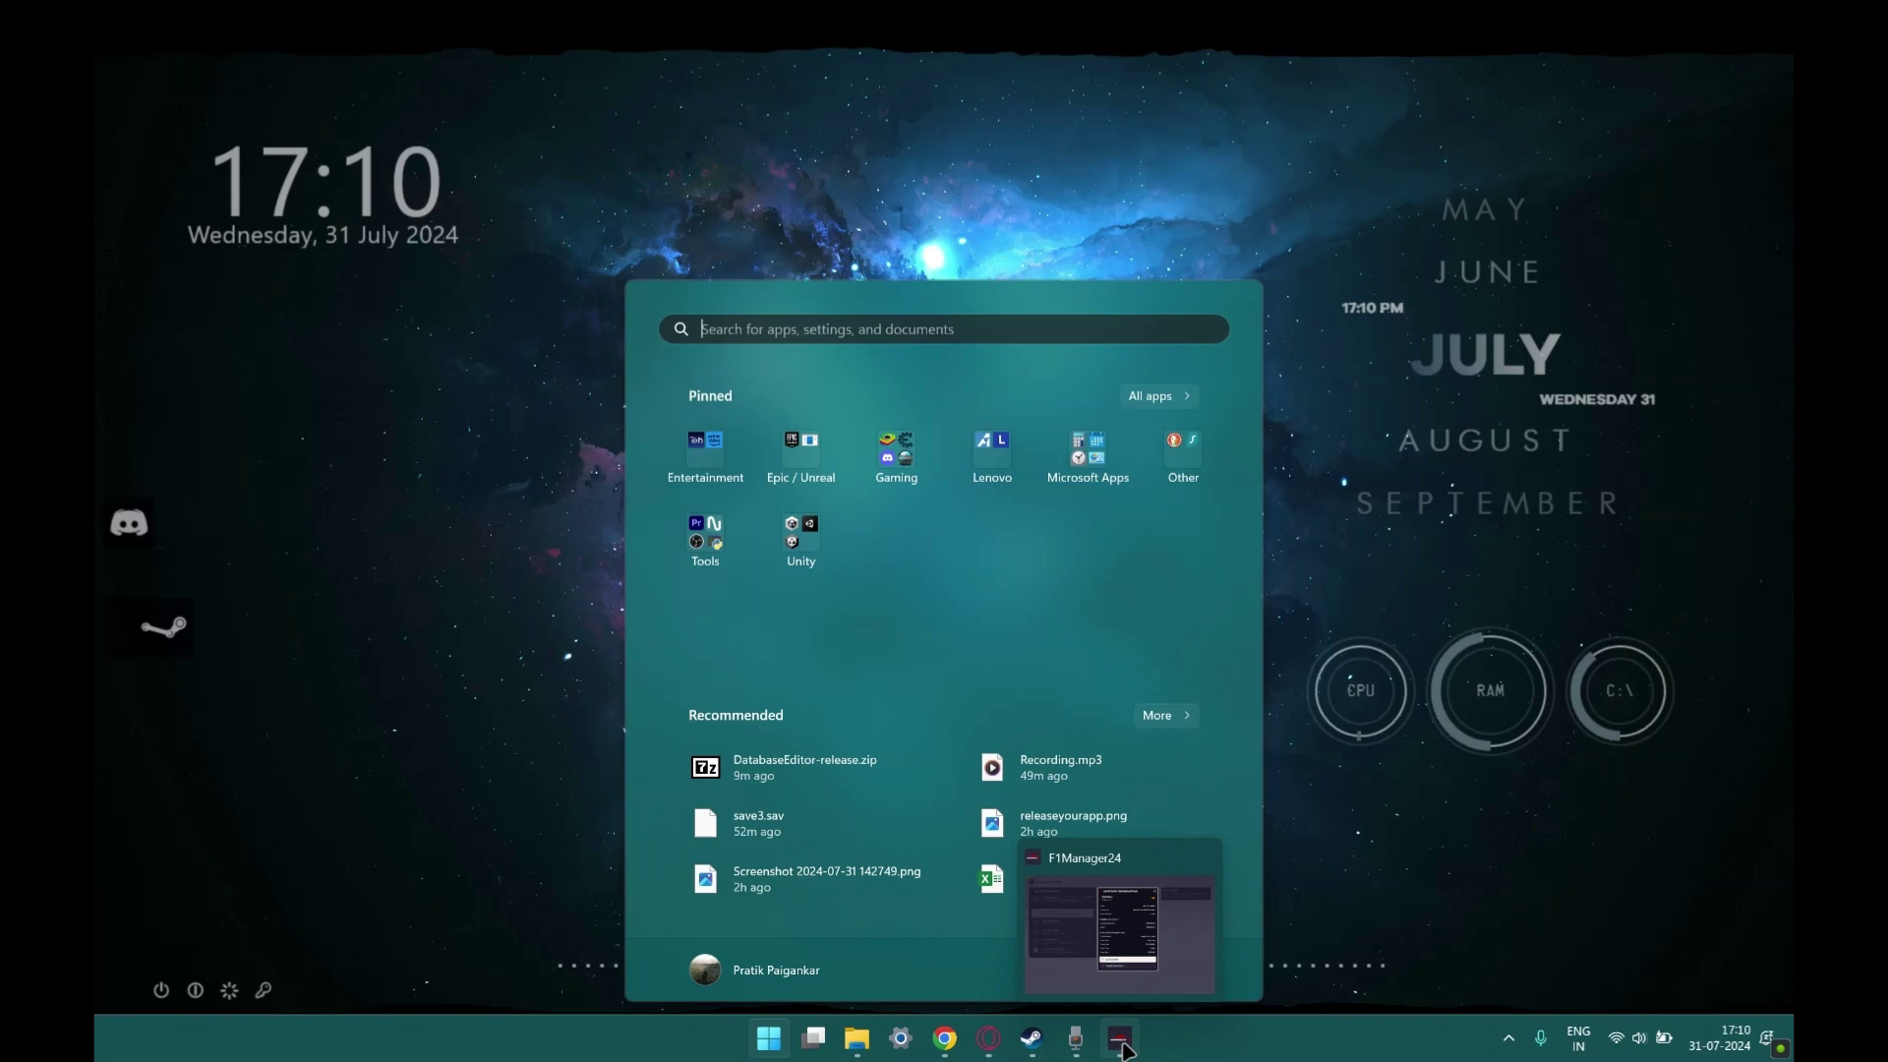
left_click(1122, 1048)
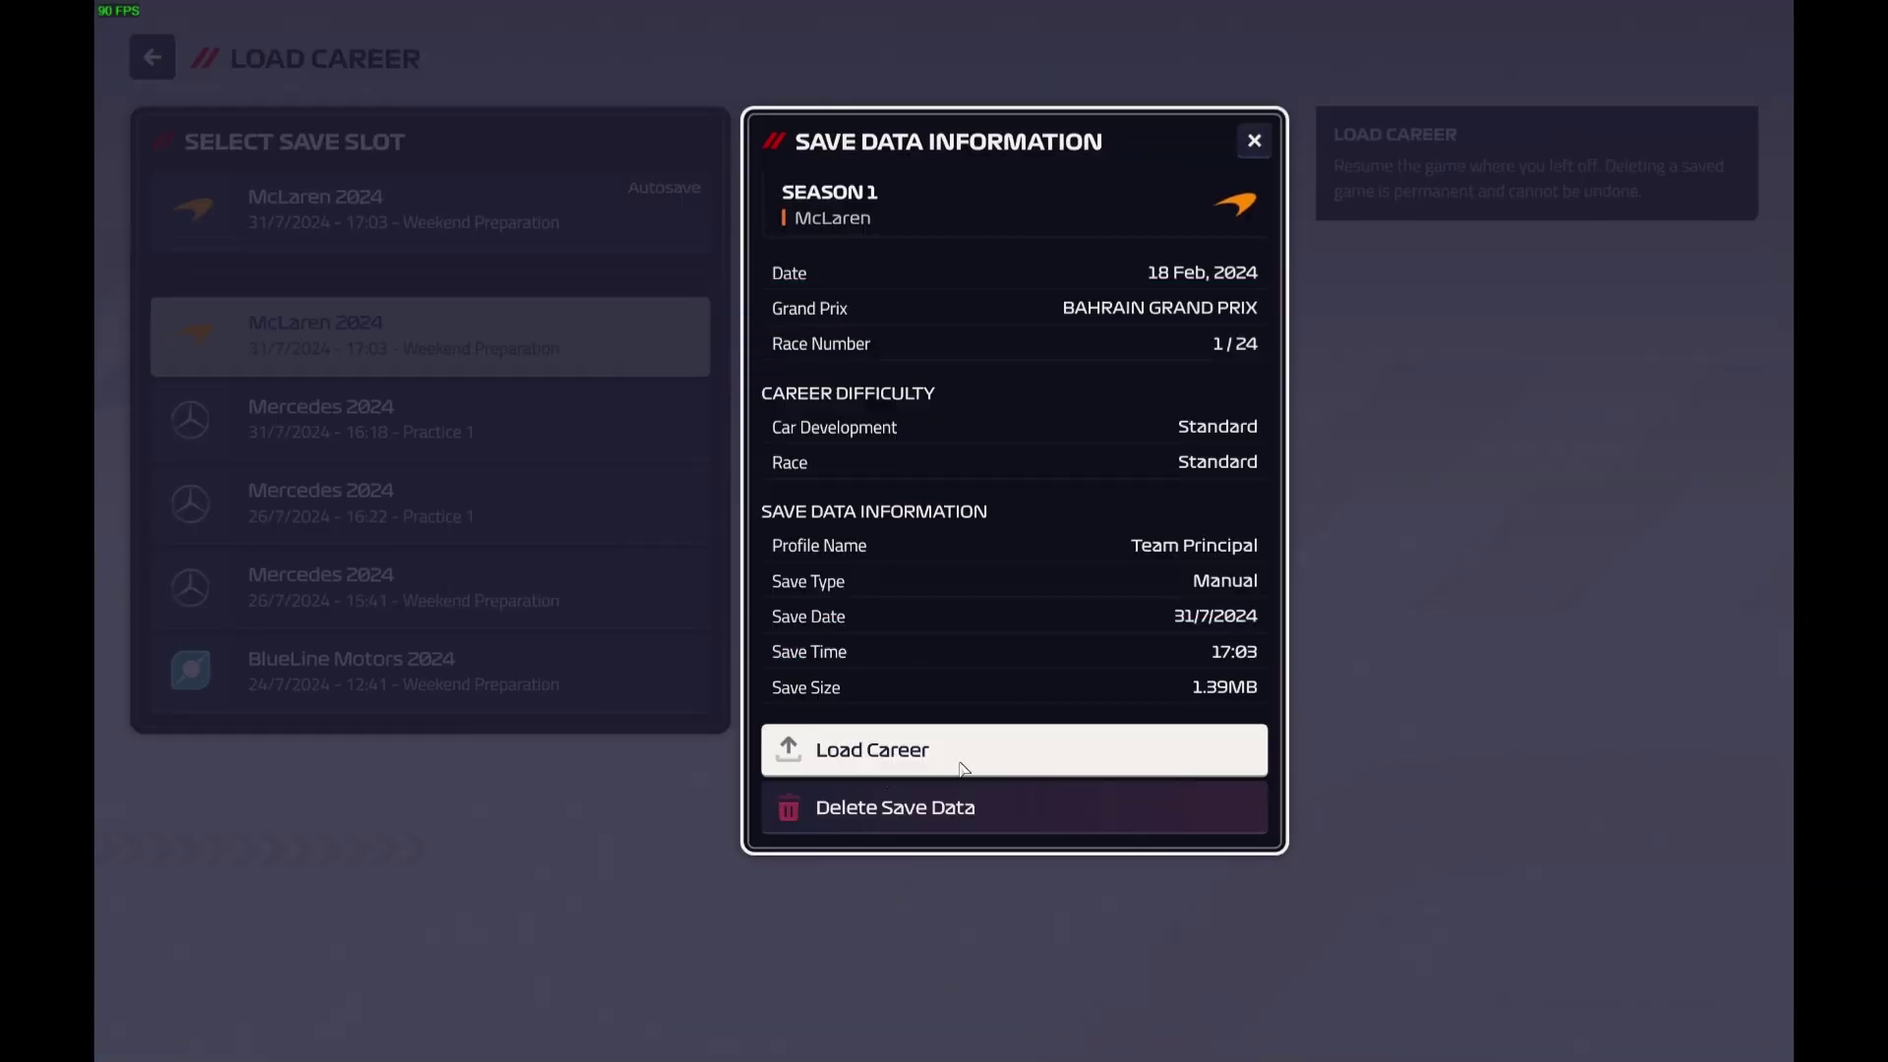
left_click(895, 752)
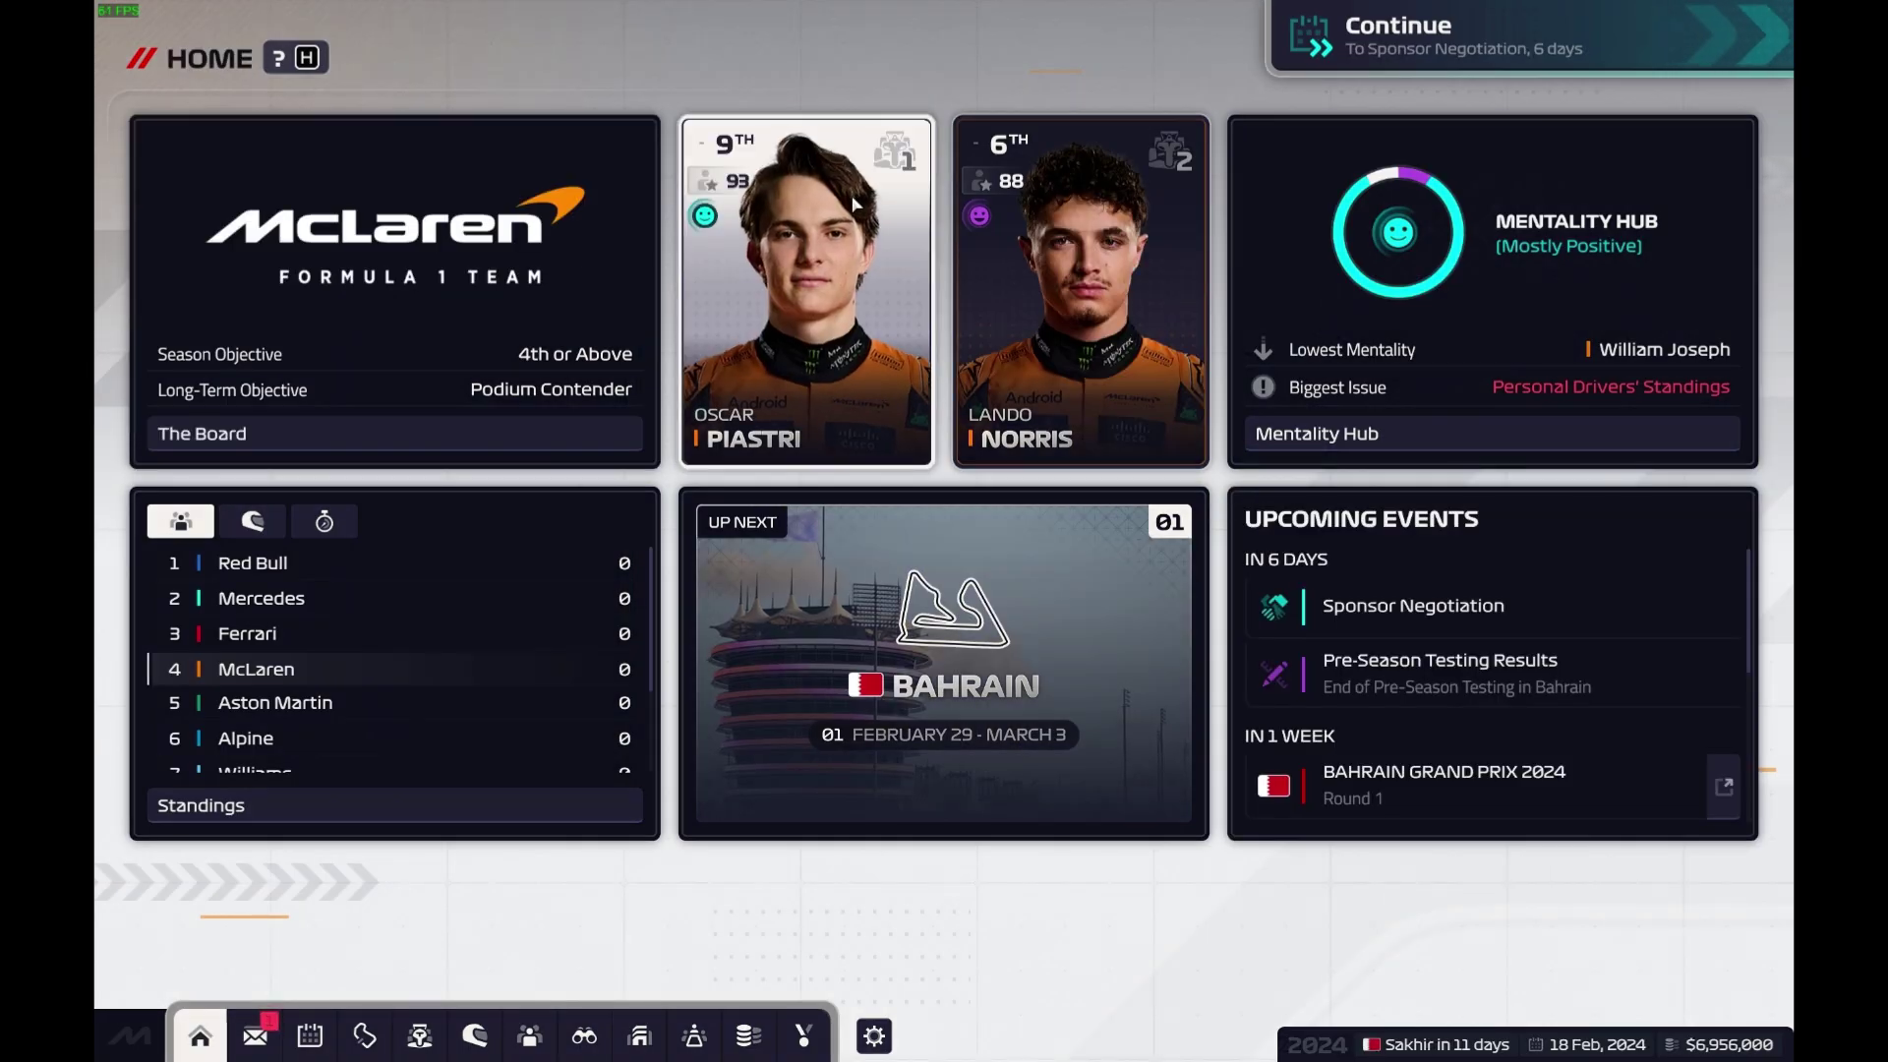
- Skip the staff tutorial and check McLaren's staff, car development facilities and staff facilities for the edits
left_click(529, 1035)
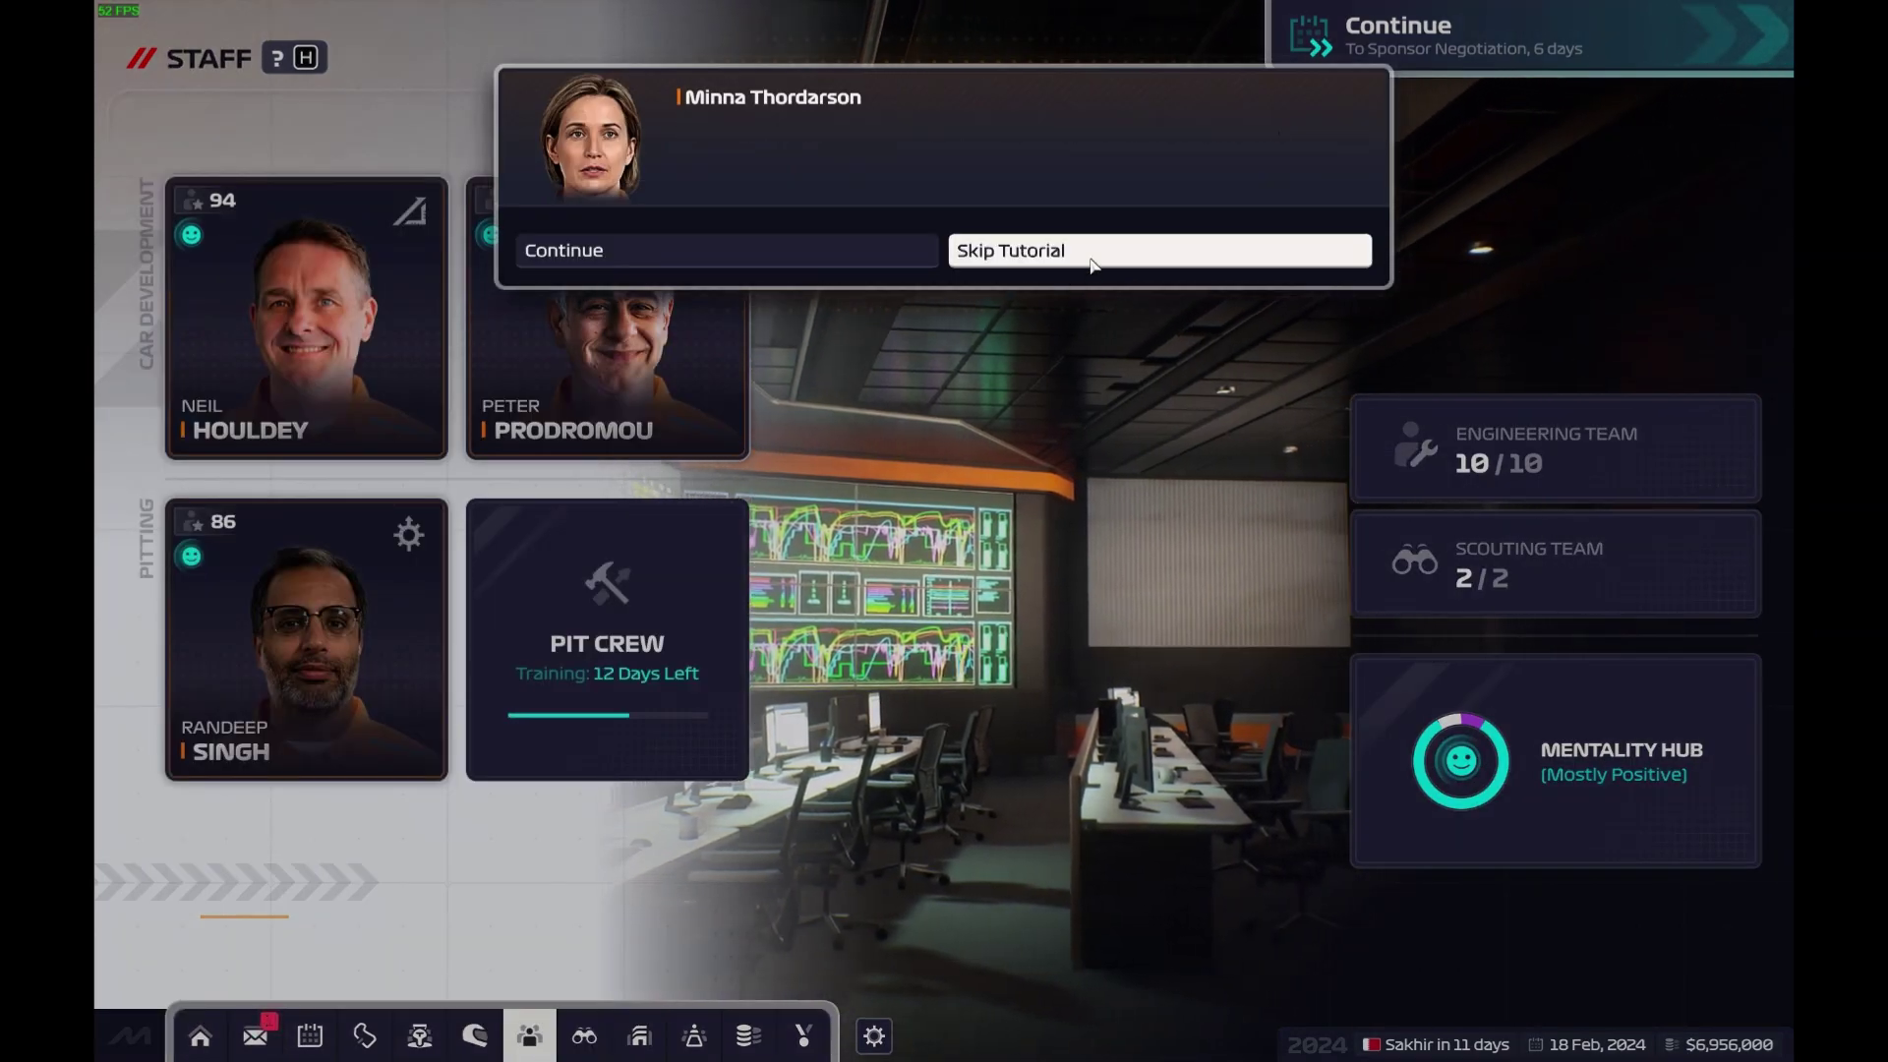
left_click(1088, 263)
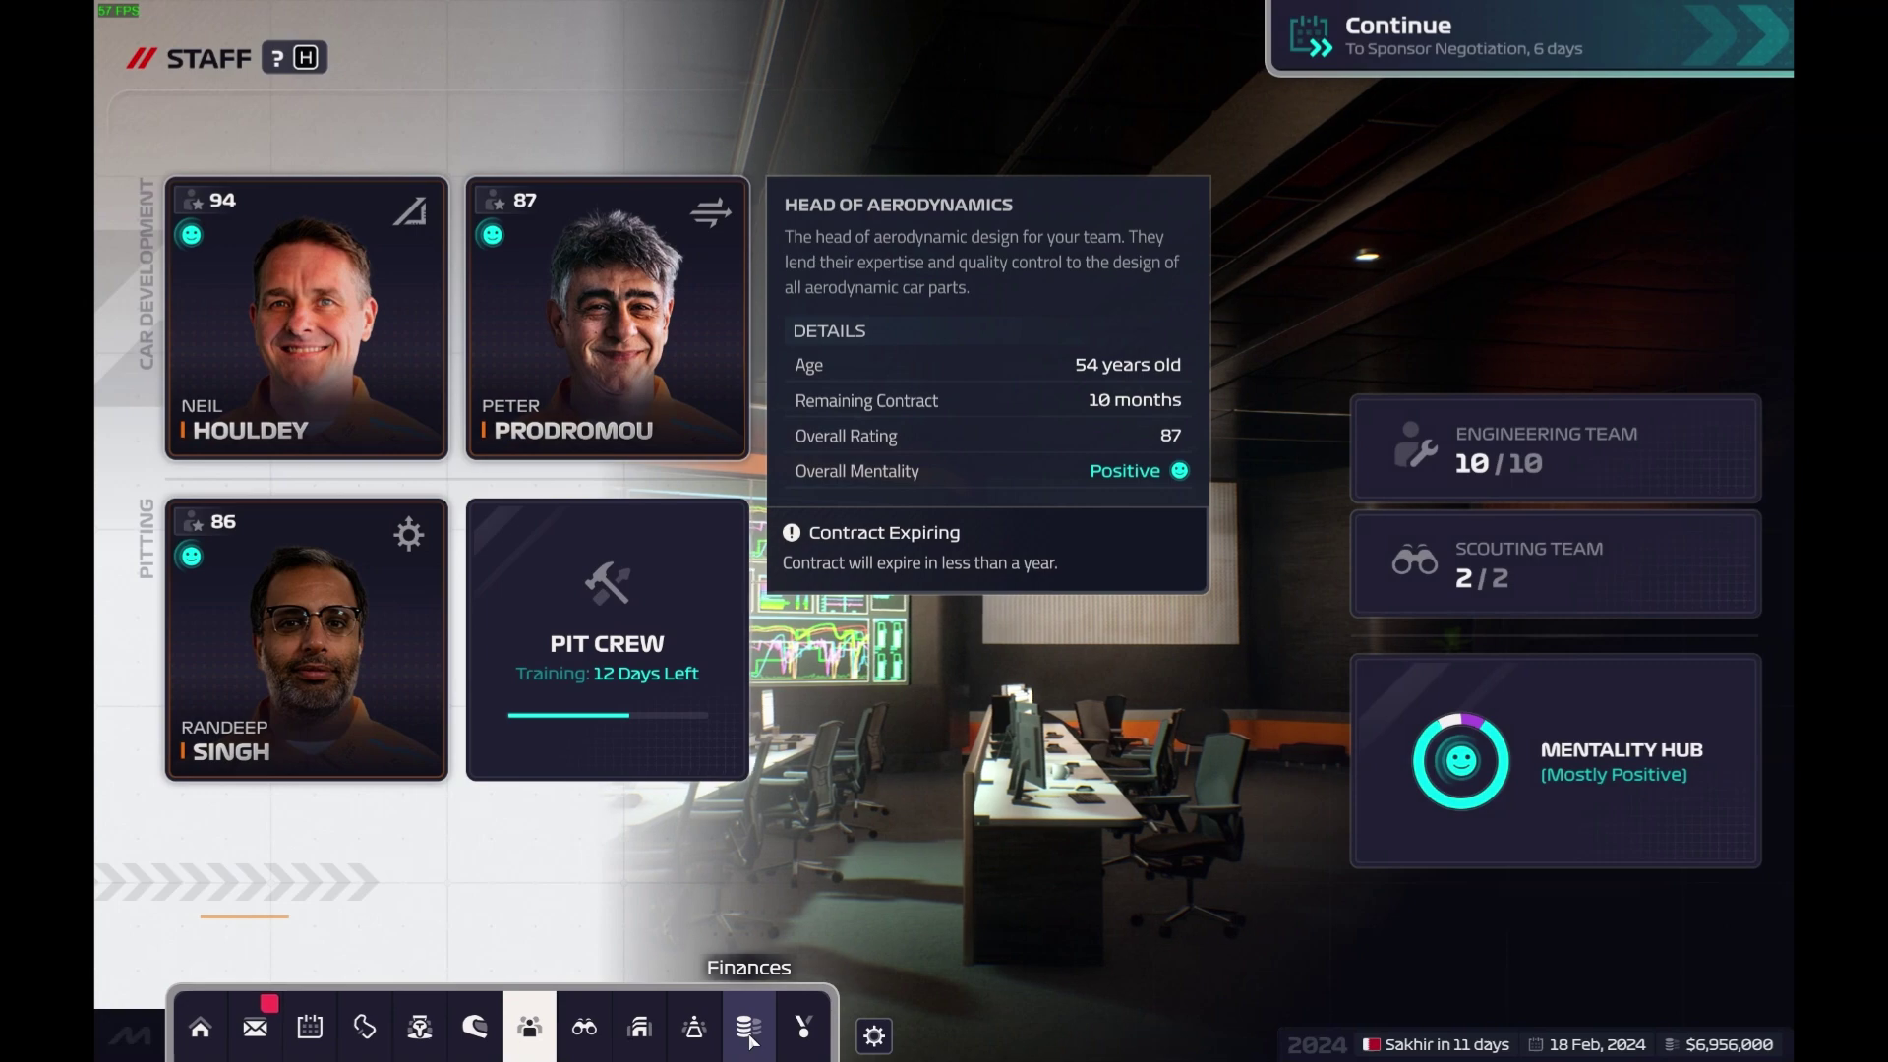
left_click(749, 1029)
left_click(639, 1032)
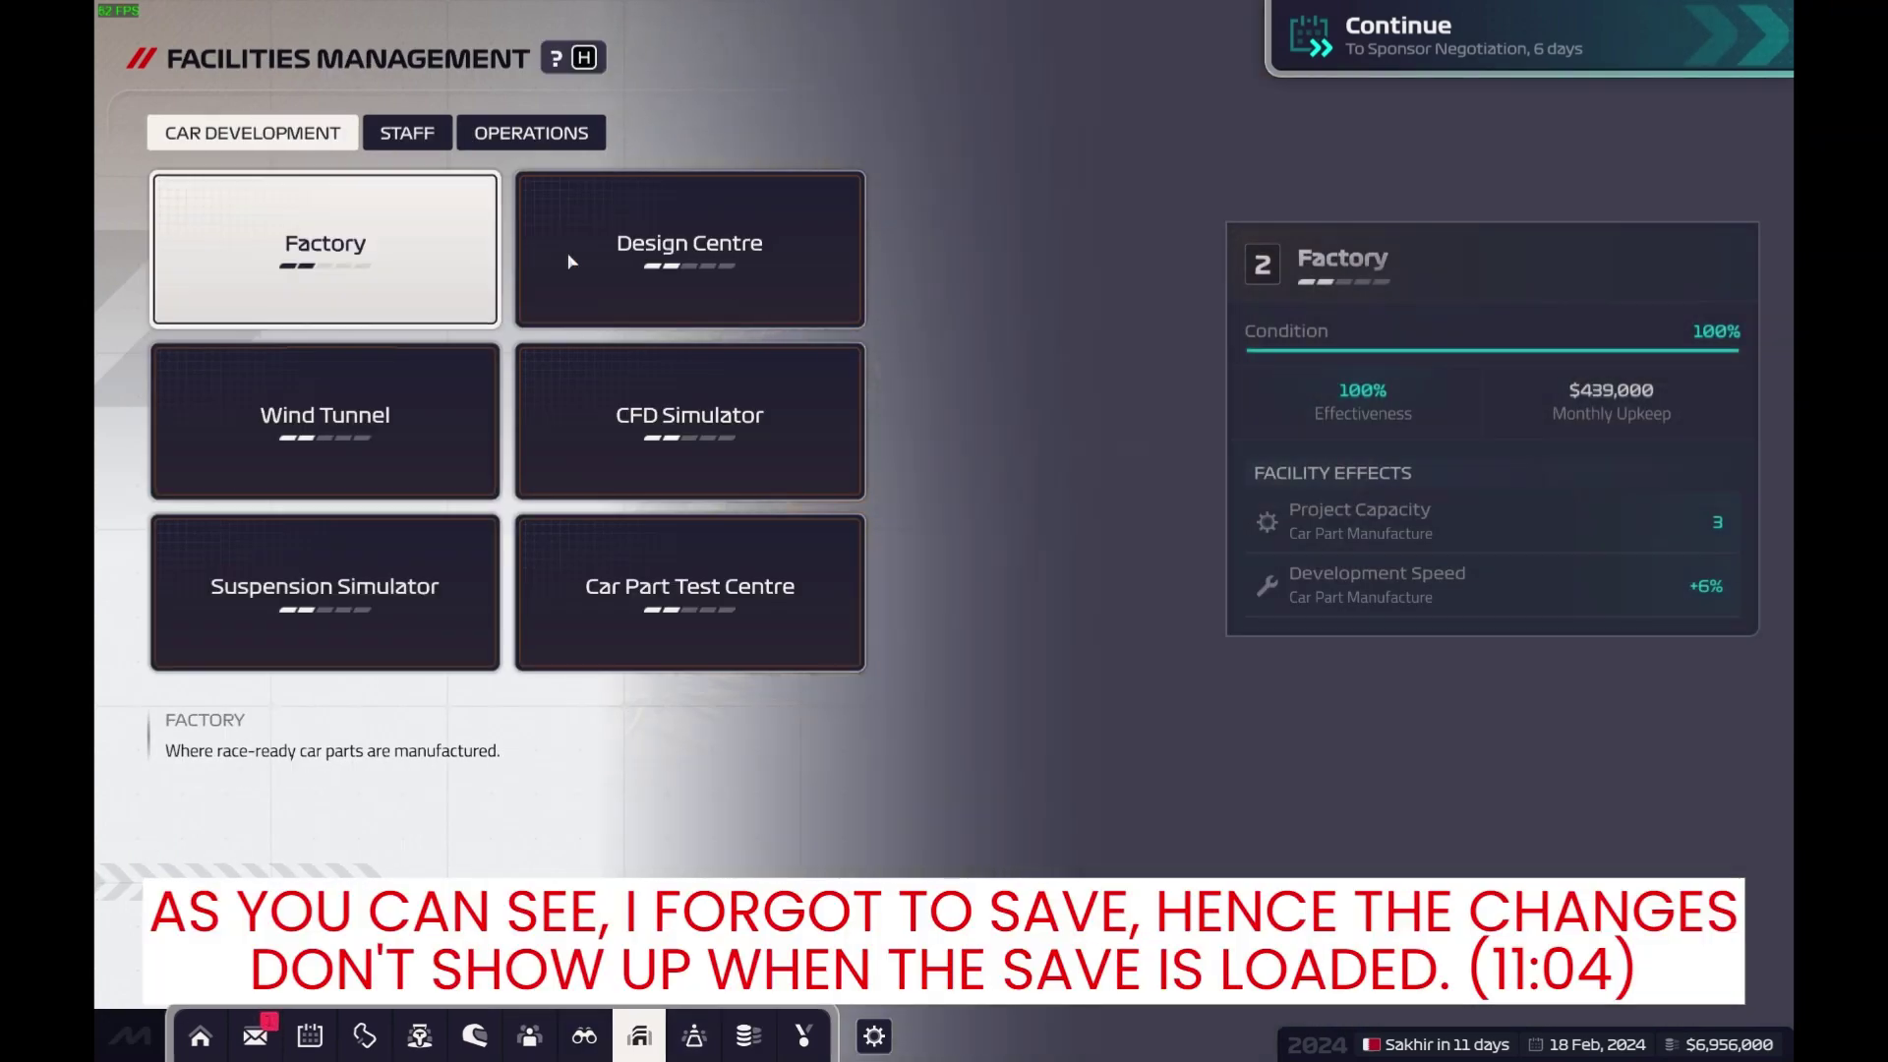
left_click(418, 132)
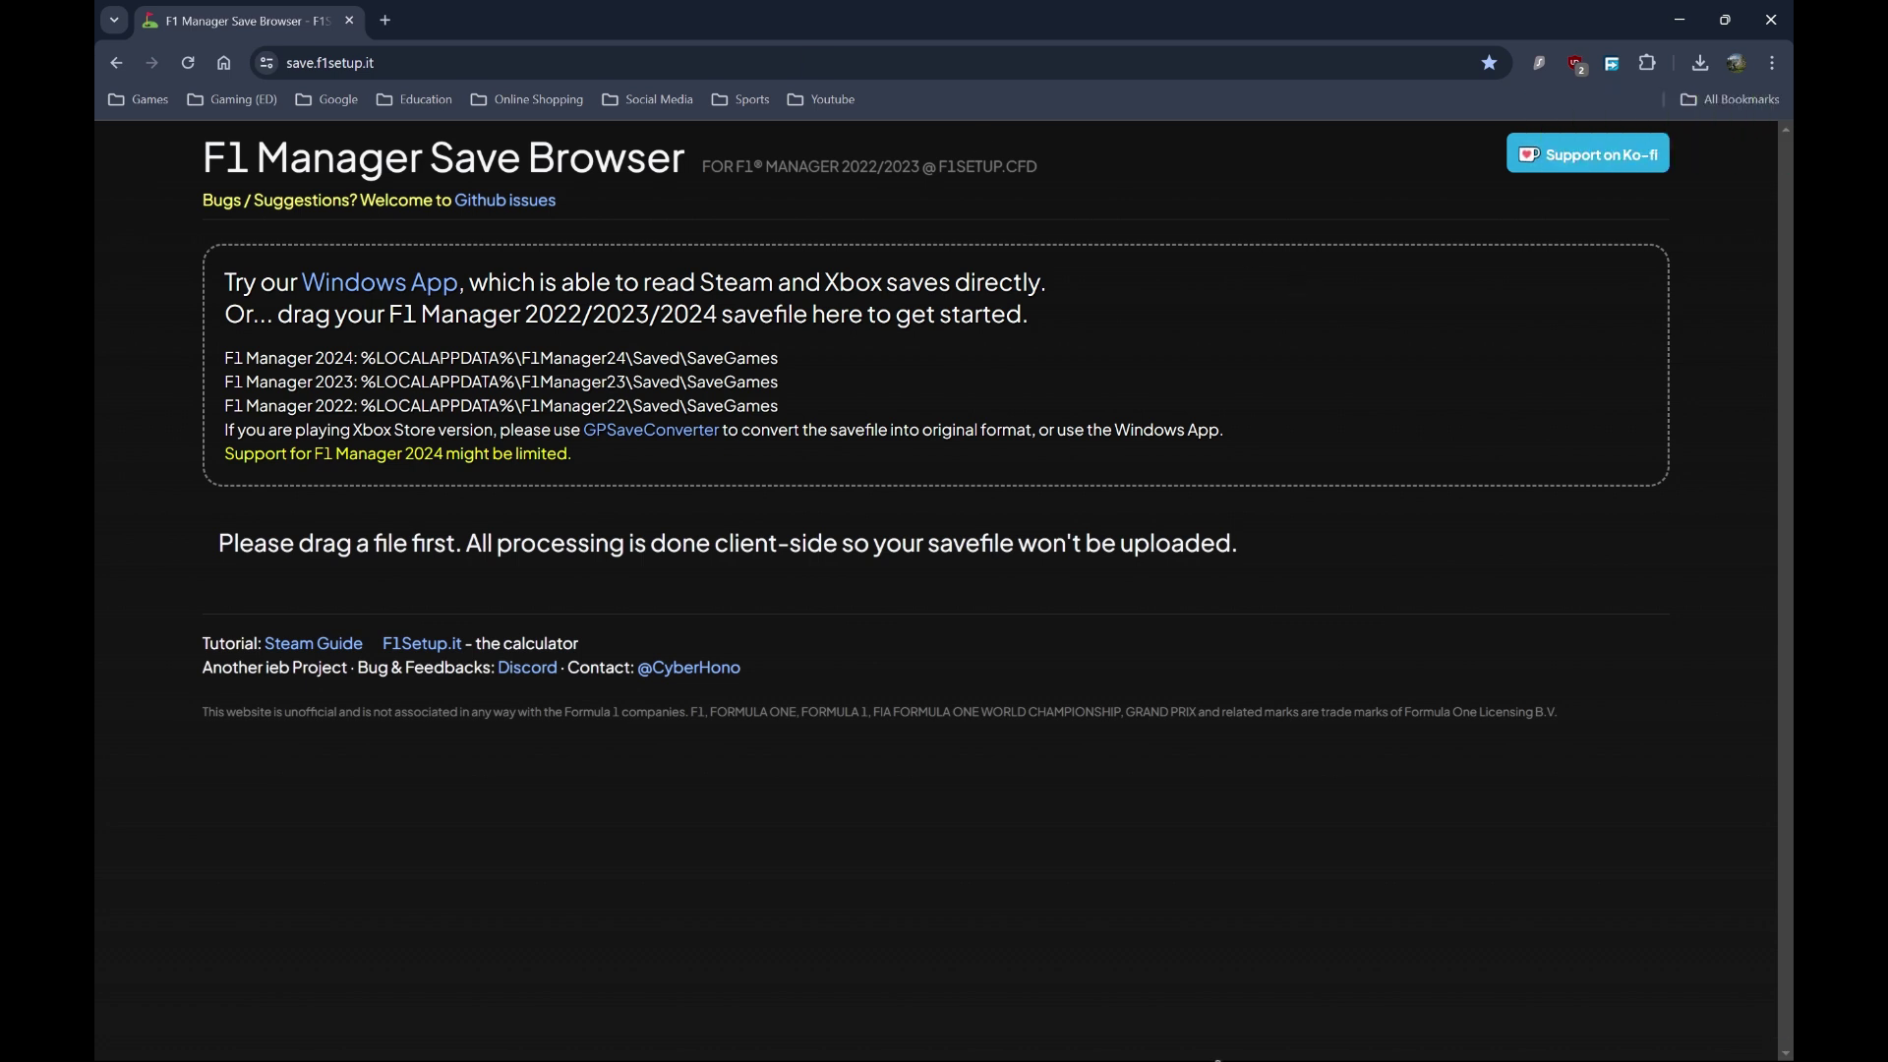
- Load save4.sav from the F1 Manager 24 SaveGames folder into the F1 Manager Save Browser web page
key("super")
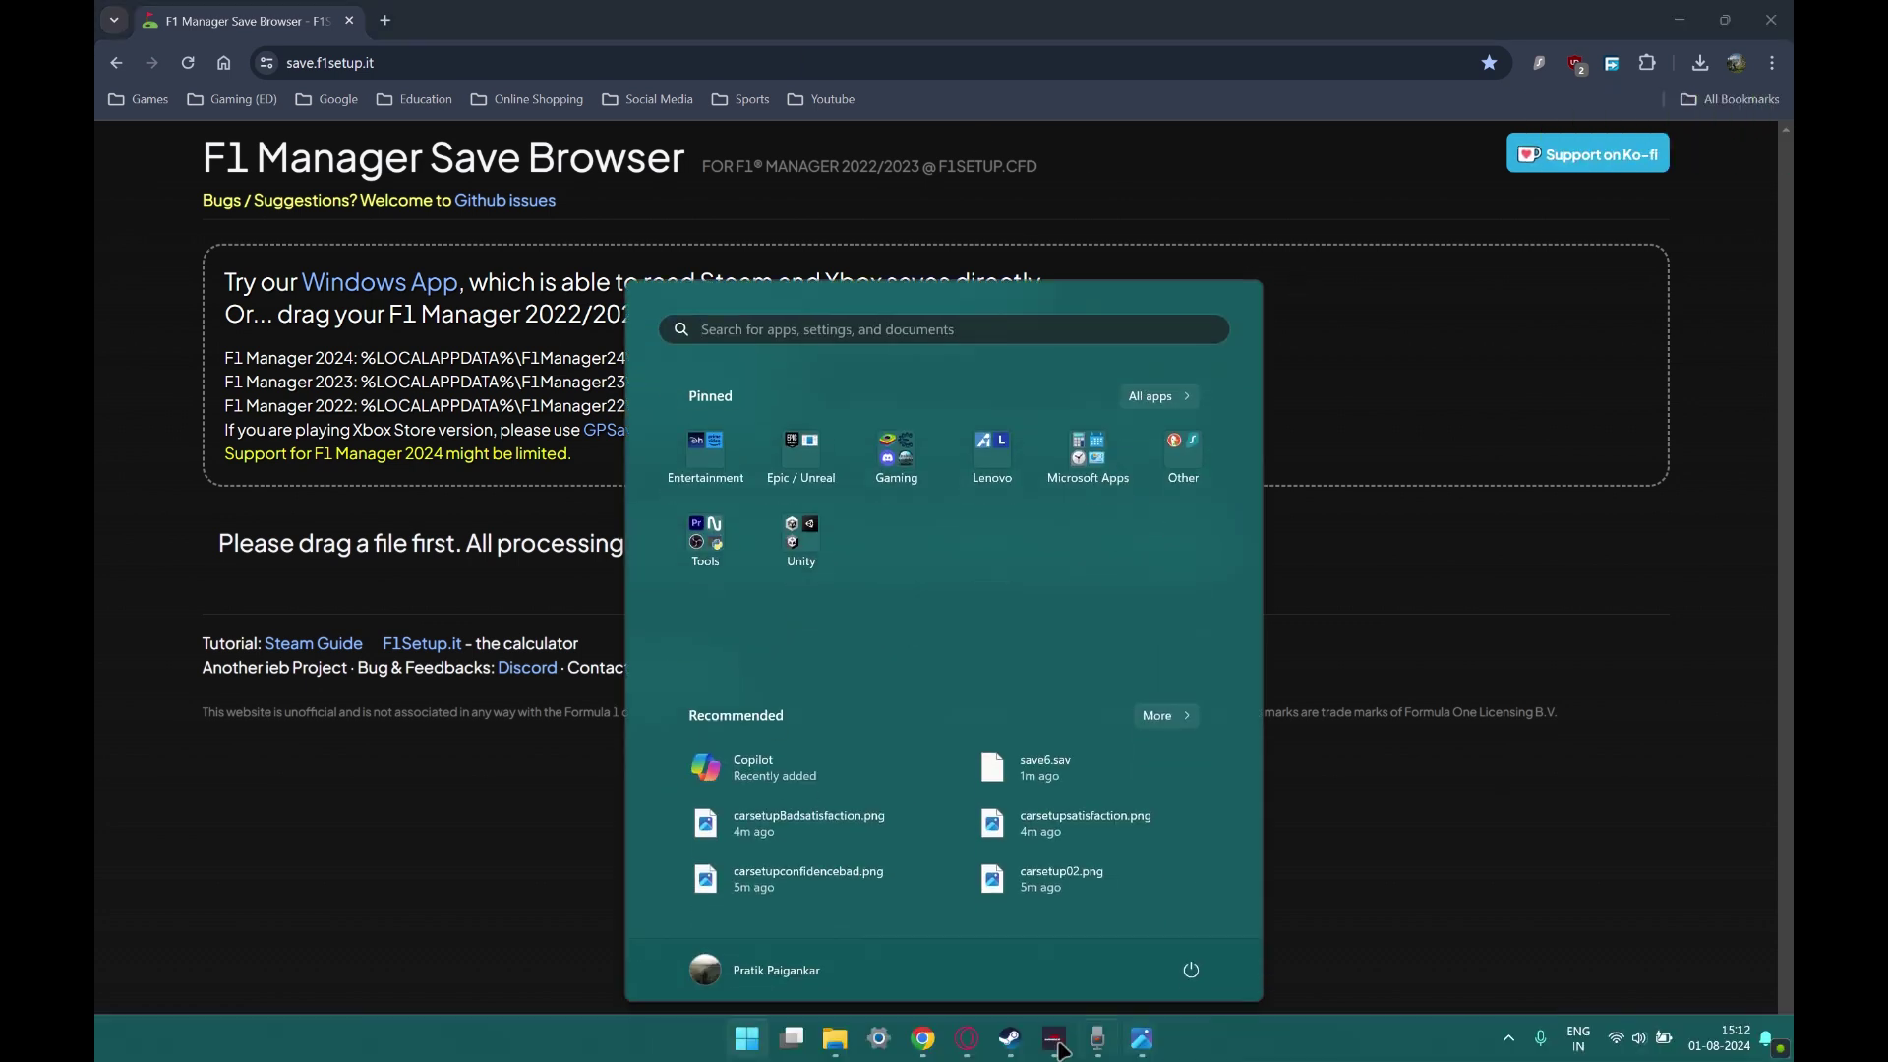
left_click(835, 1038)
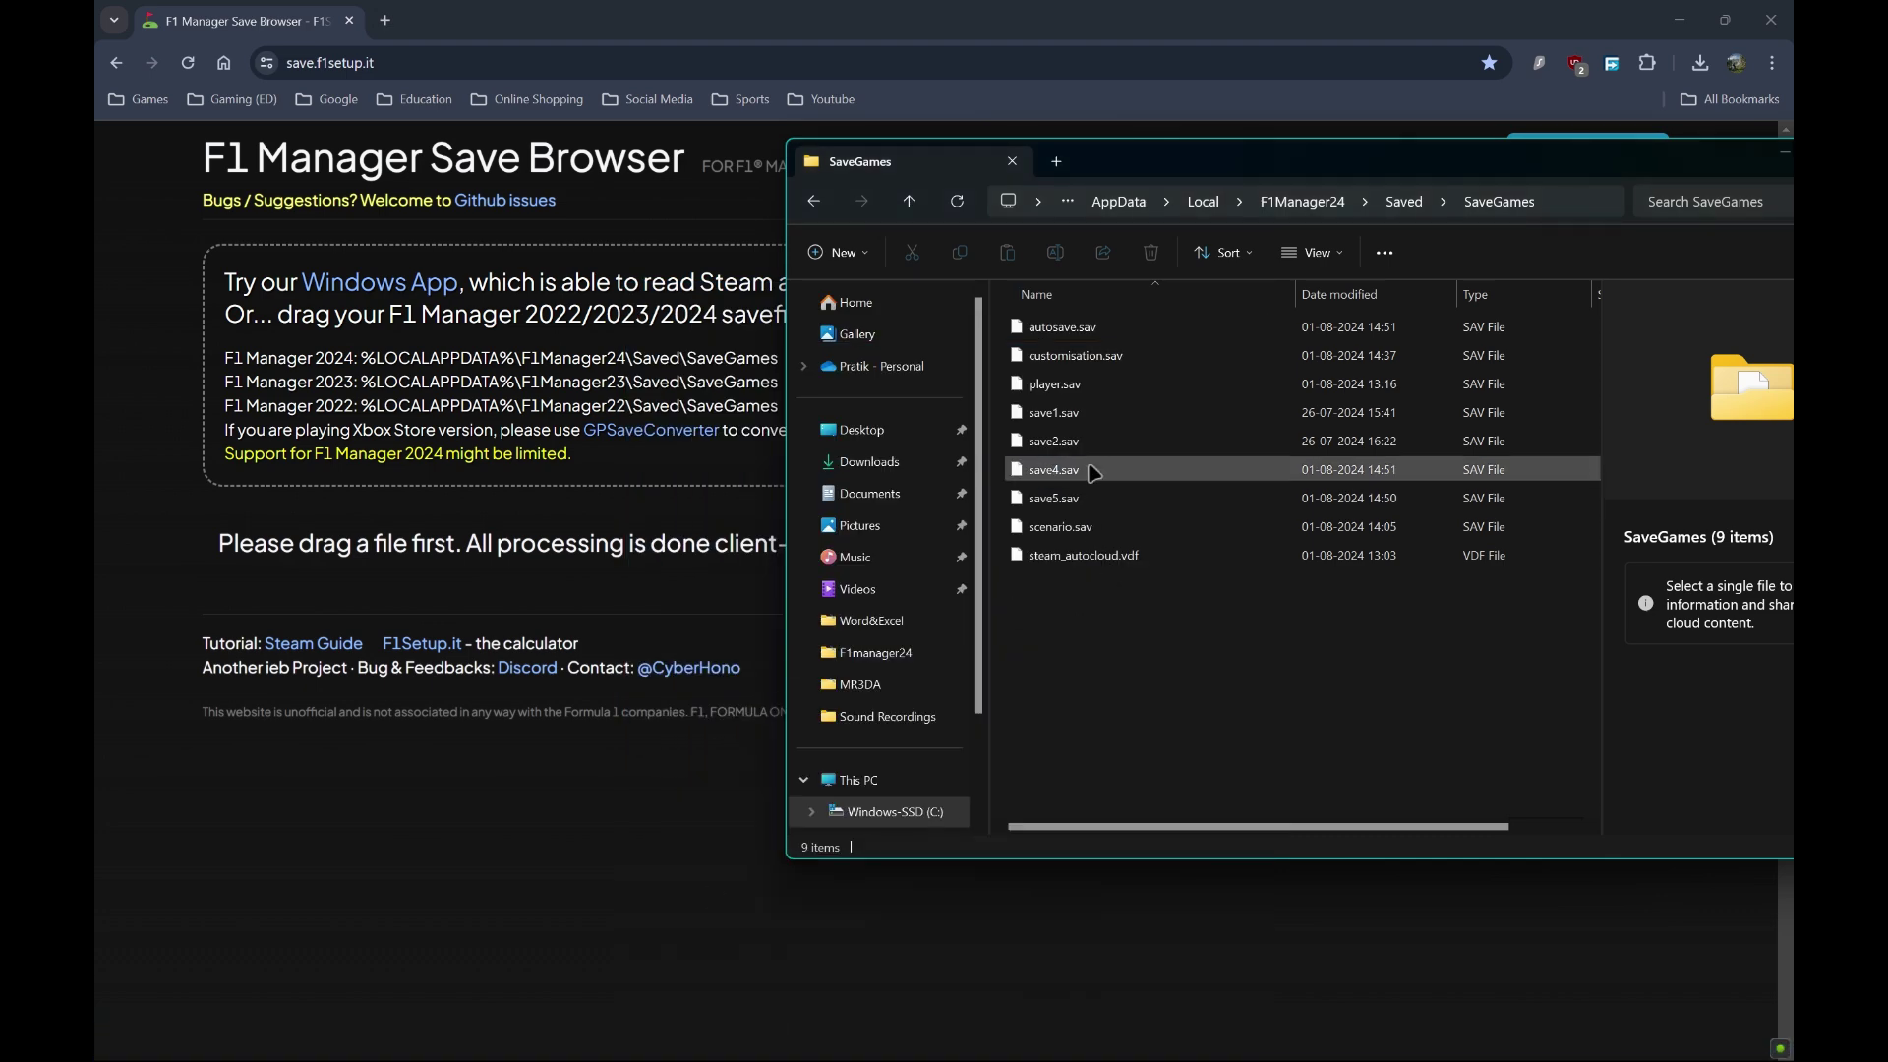
left_click_drag(1091, 471, 442, 584)
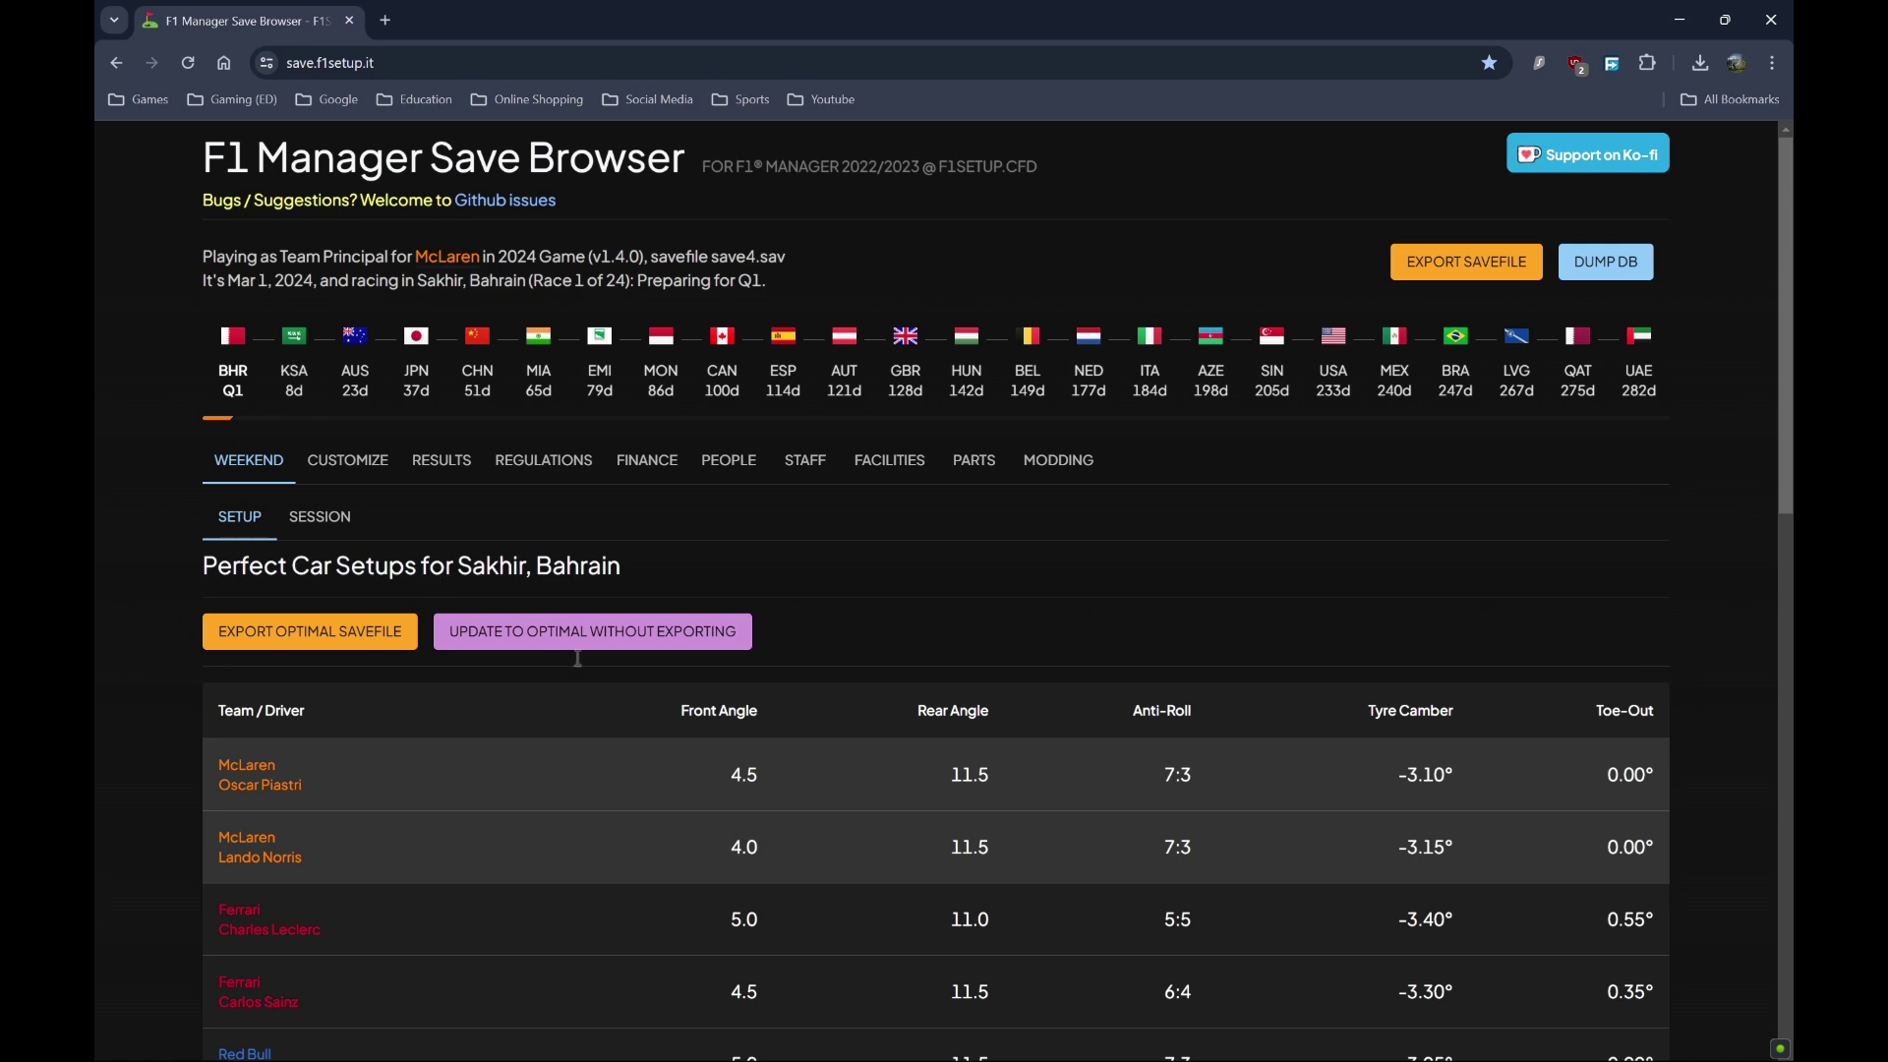
- Export the optimal-setup savefile for Sakhir as save4.sav into the SaveGames folder, overwriting the existing file
left_click(313, 641)
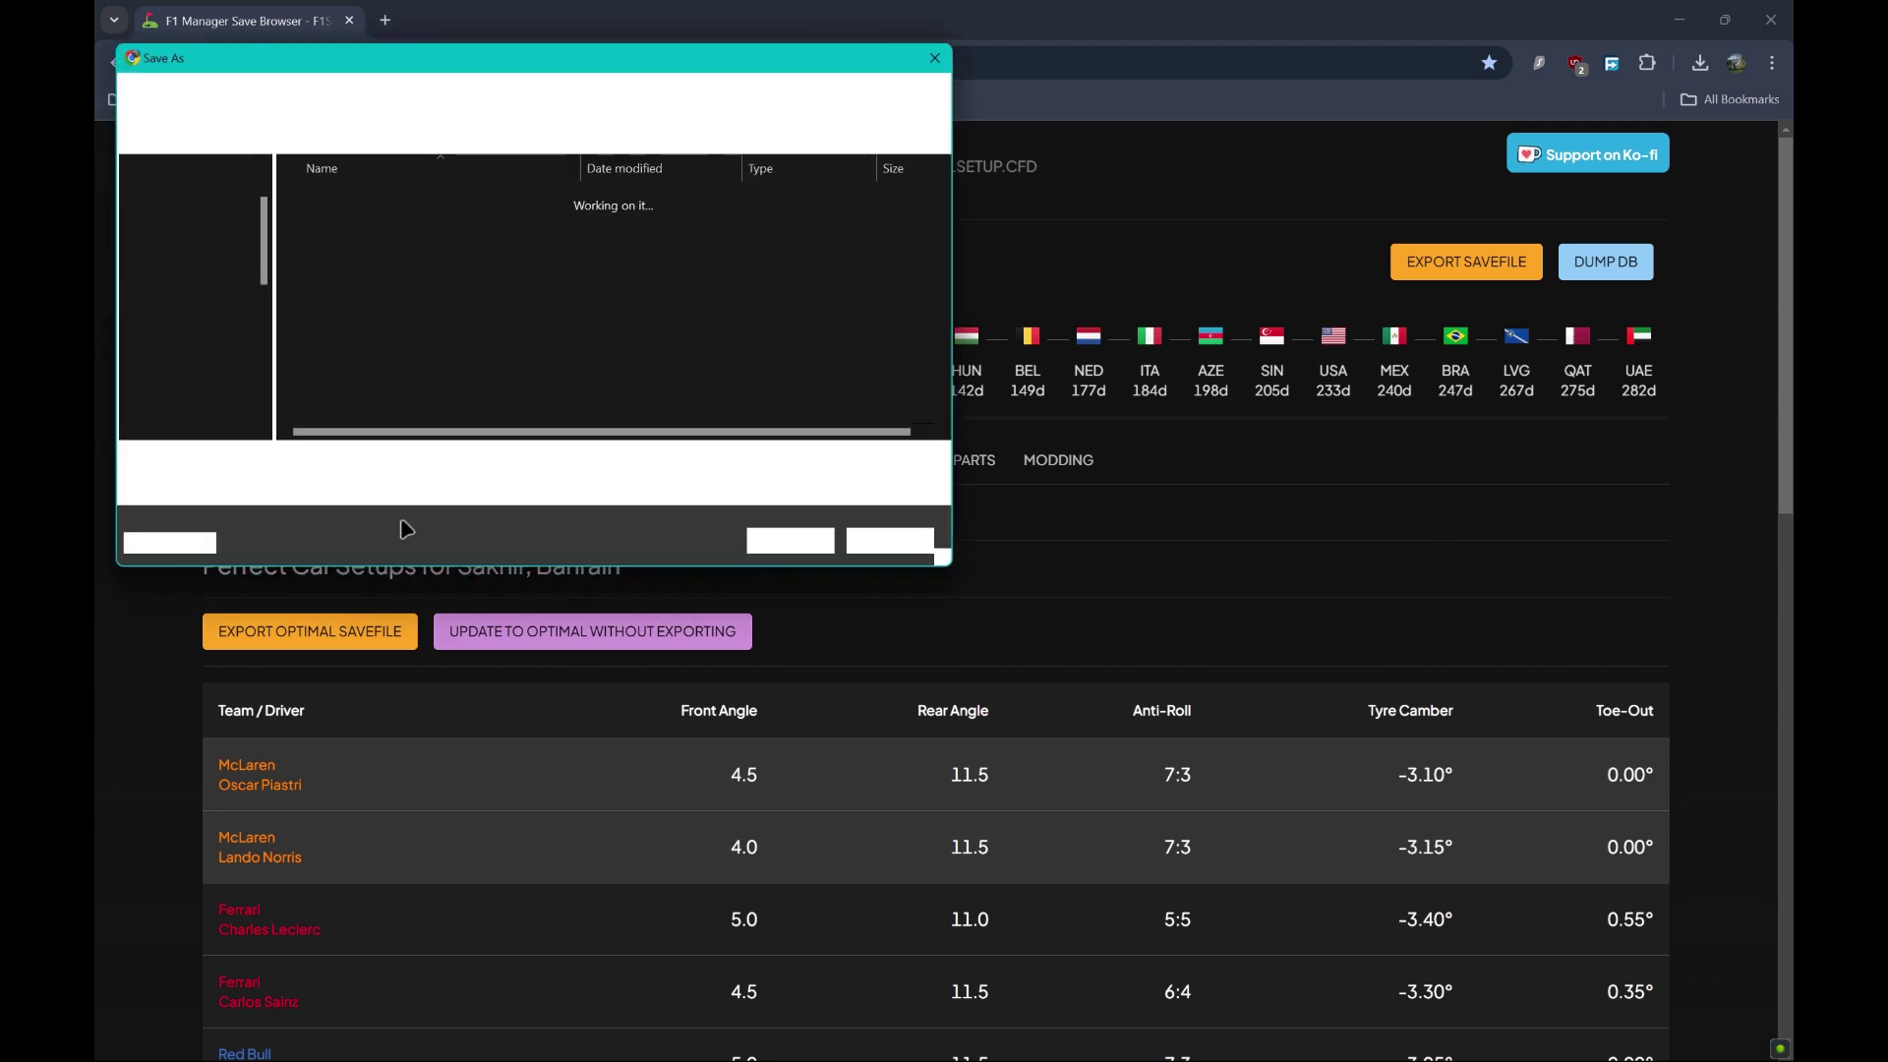
left_click(295, 463)
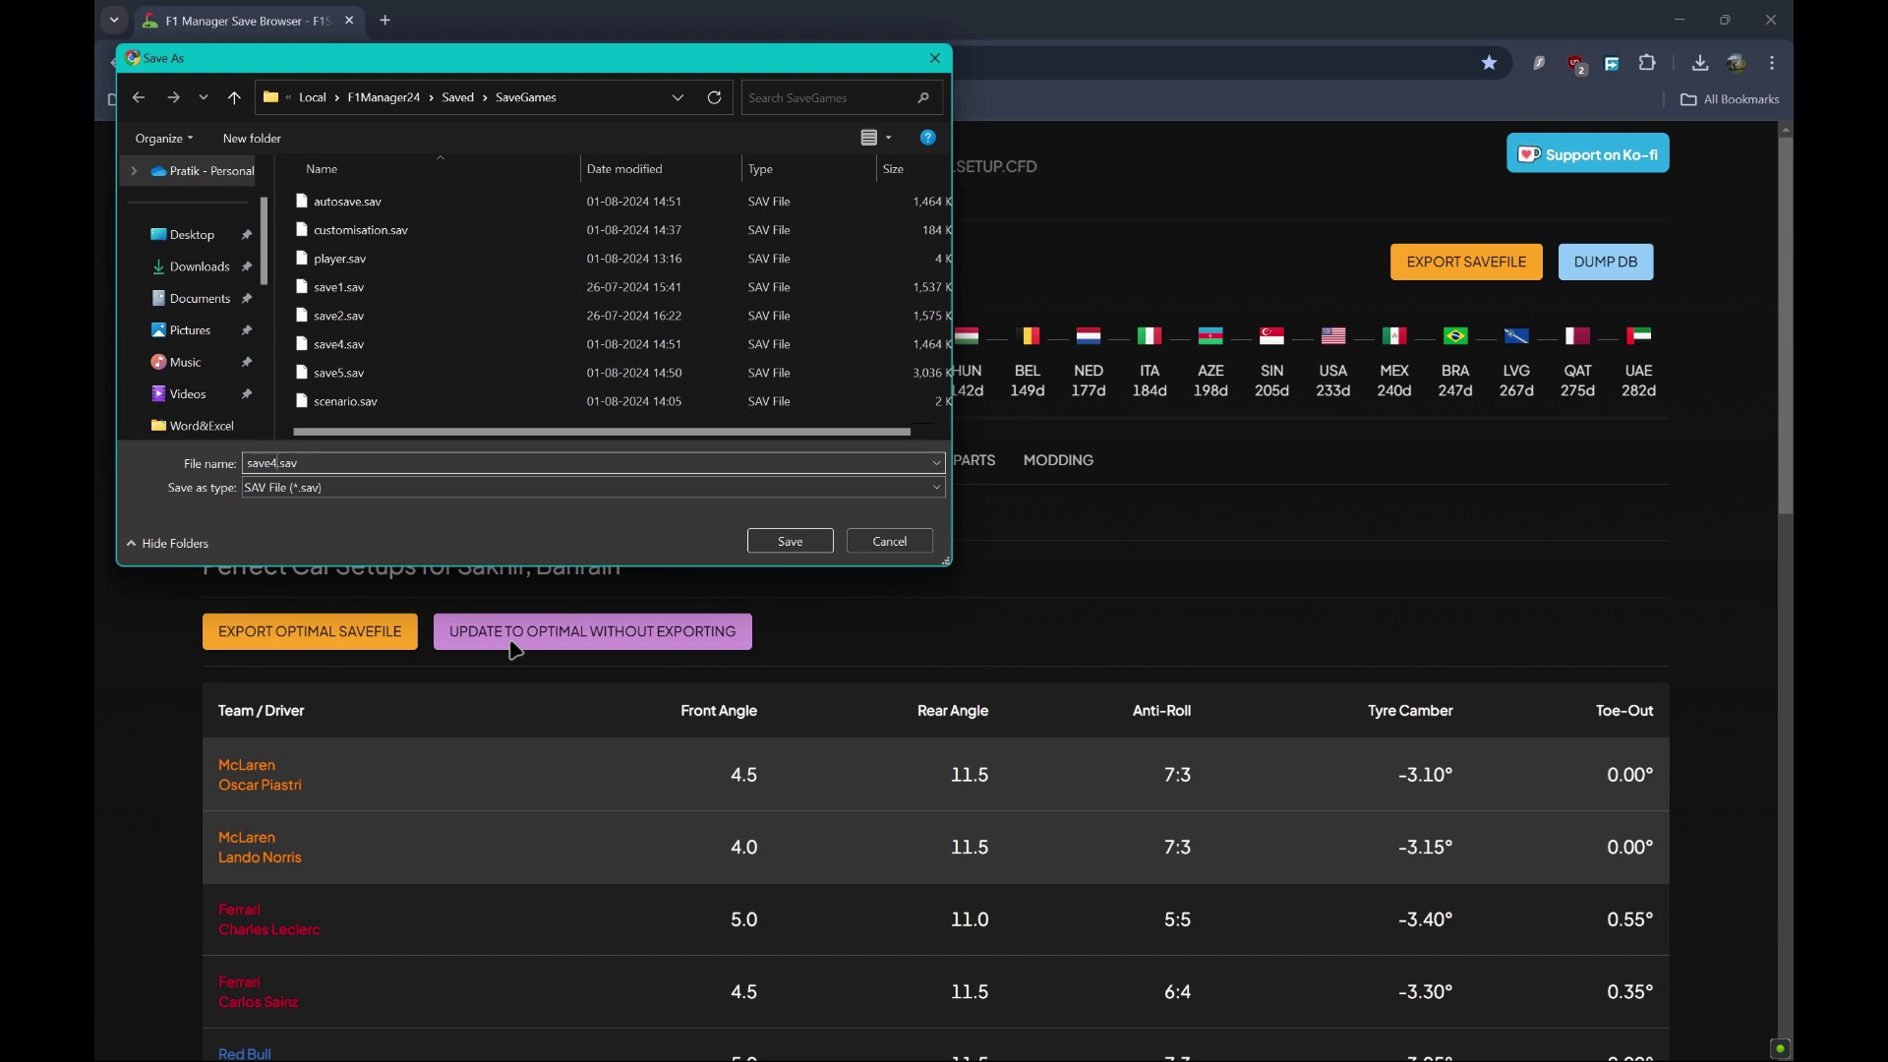
left_click(783, 547)
left_click(988, 547)
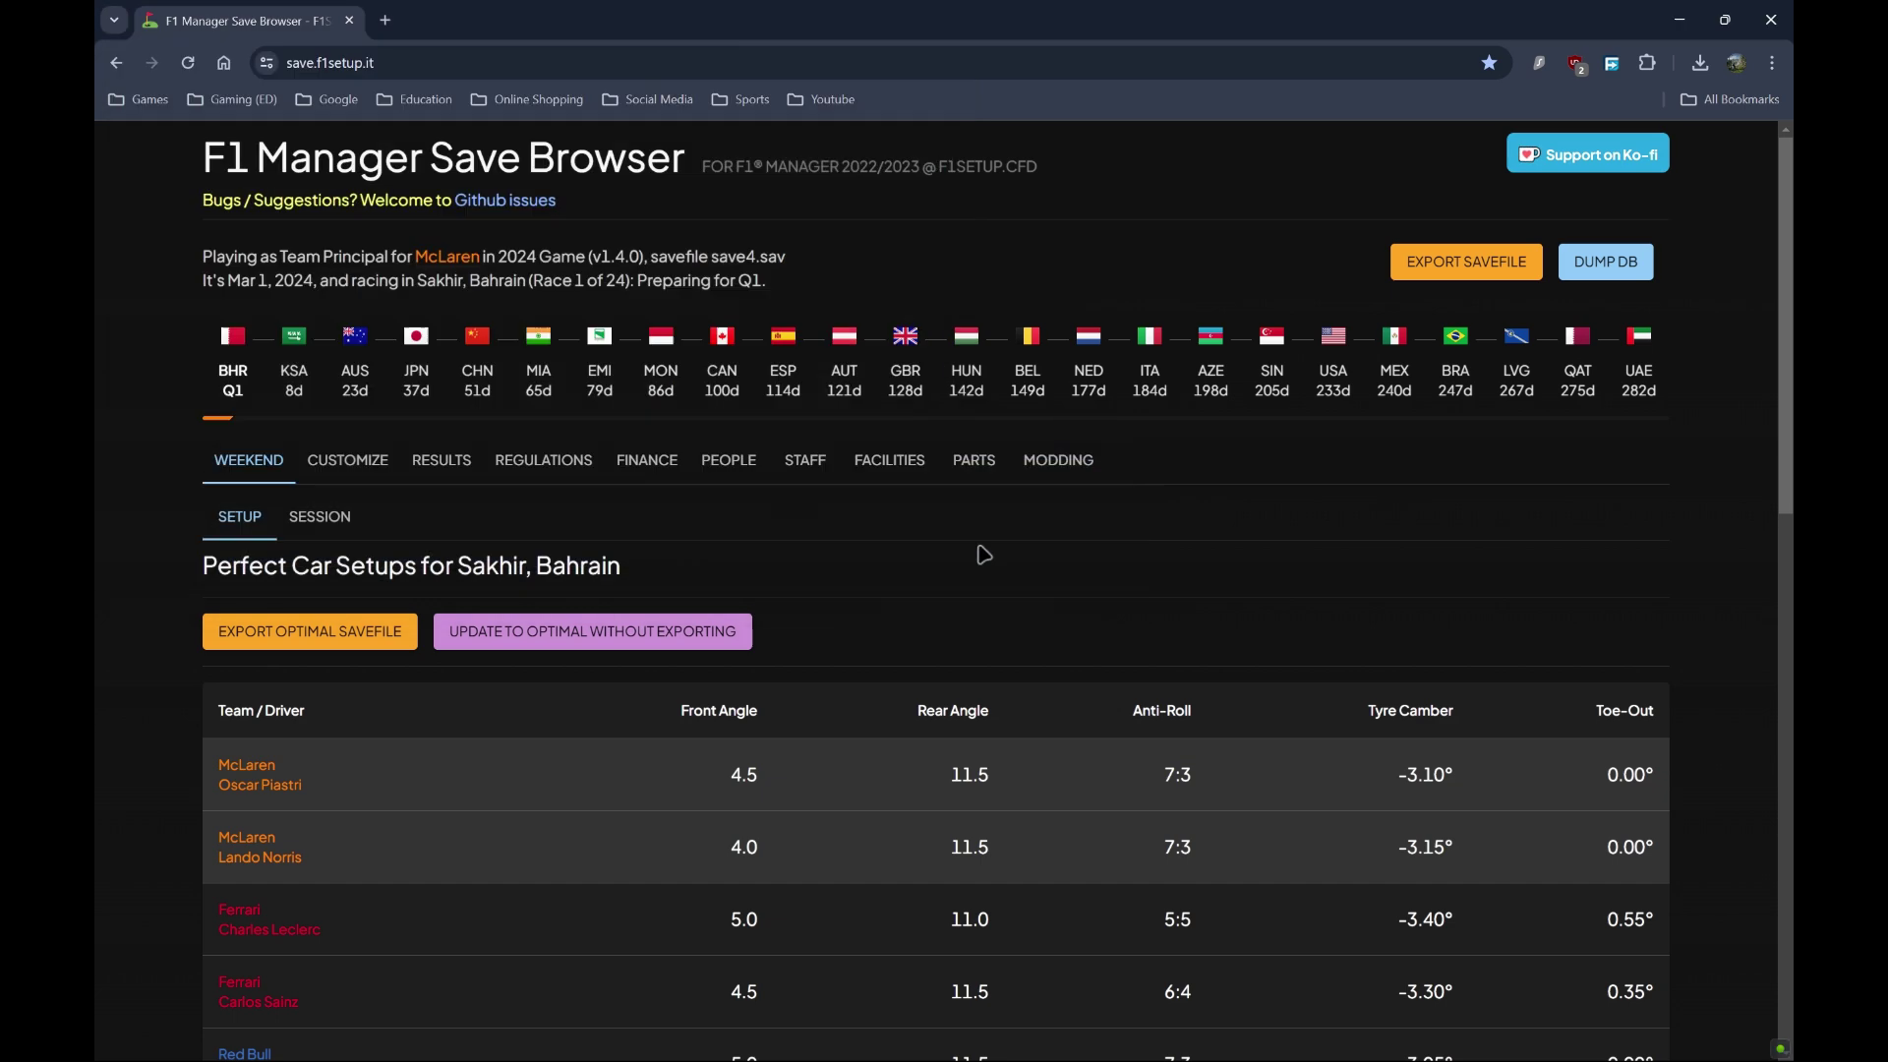
- Switch to F1 Manager 24 and load the manual McLaren 2024 career saved at Qualifying 1
left_click(1683, 22)
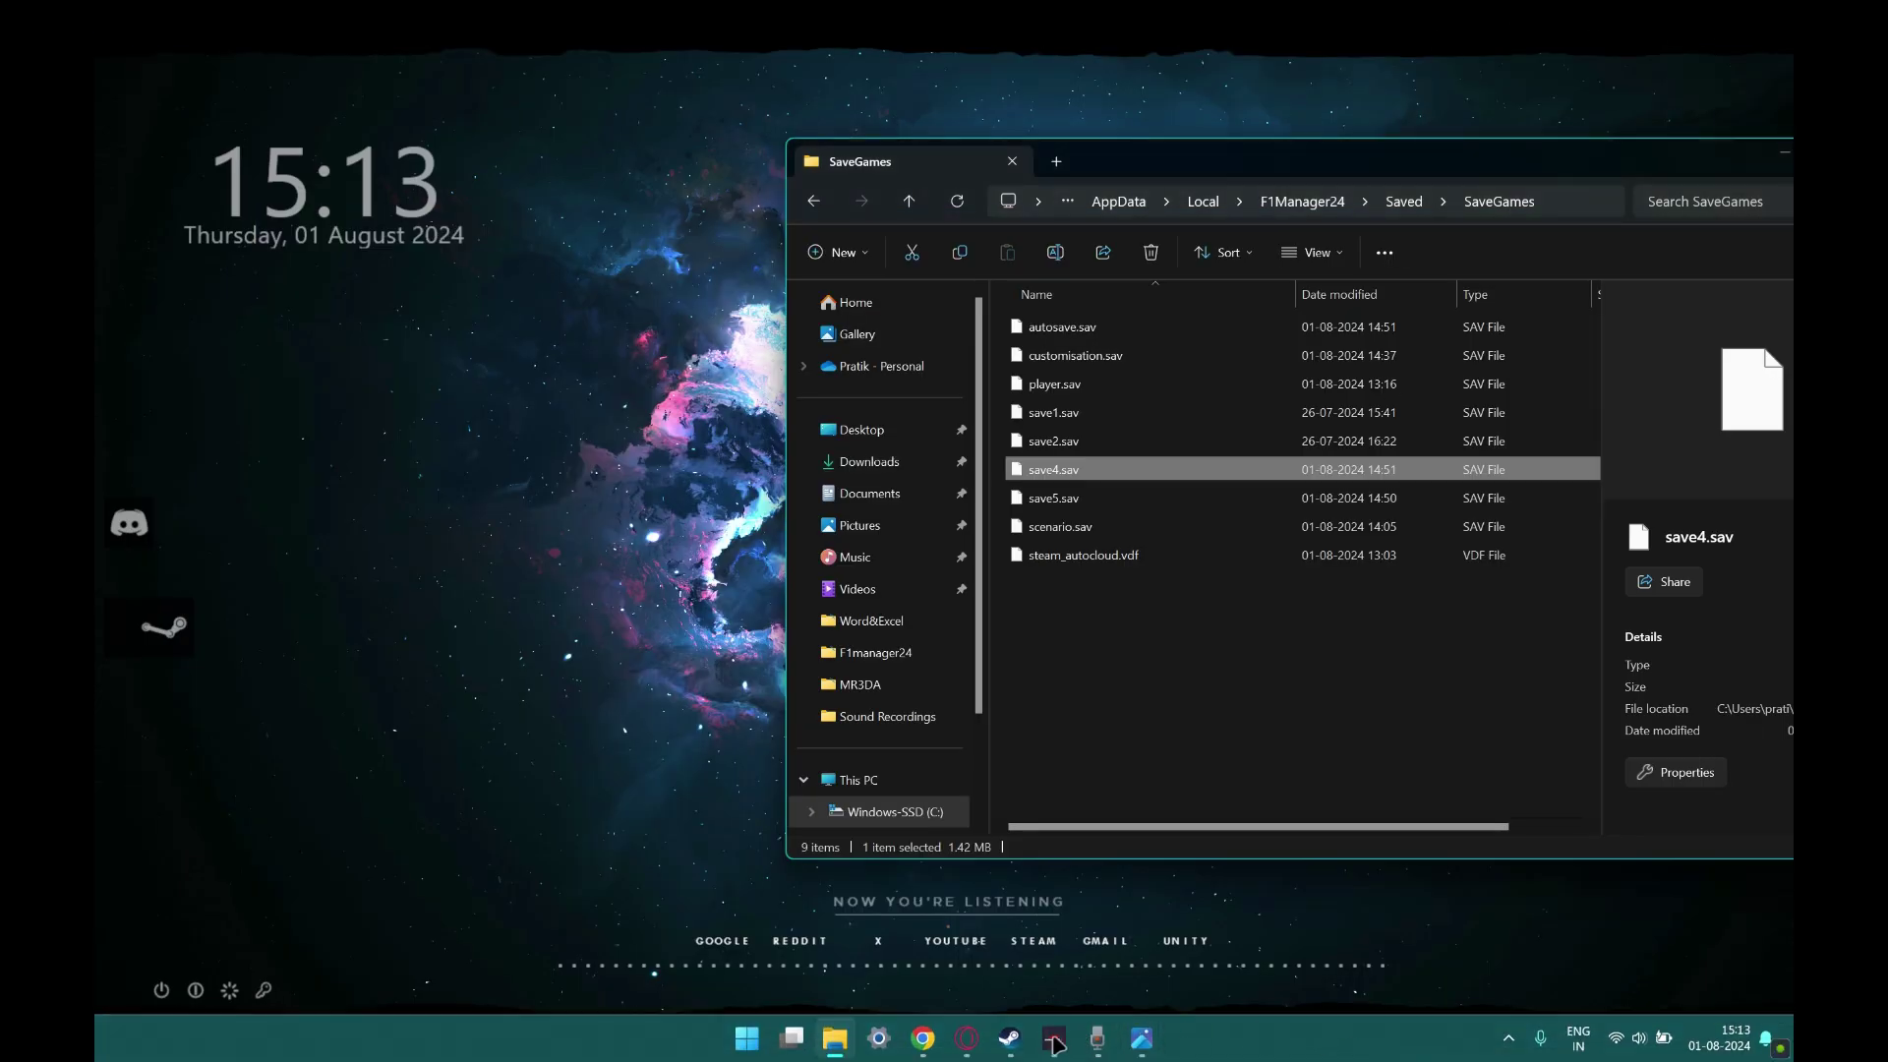
left_click(1054, 1042)
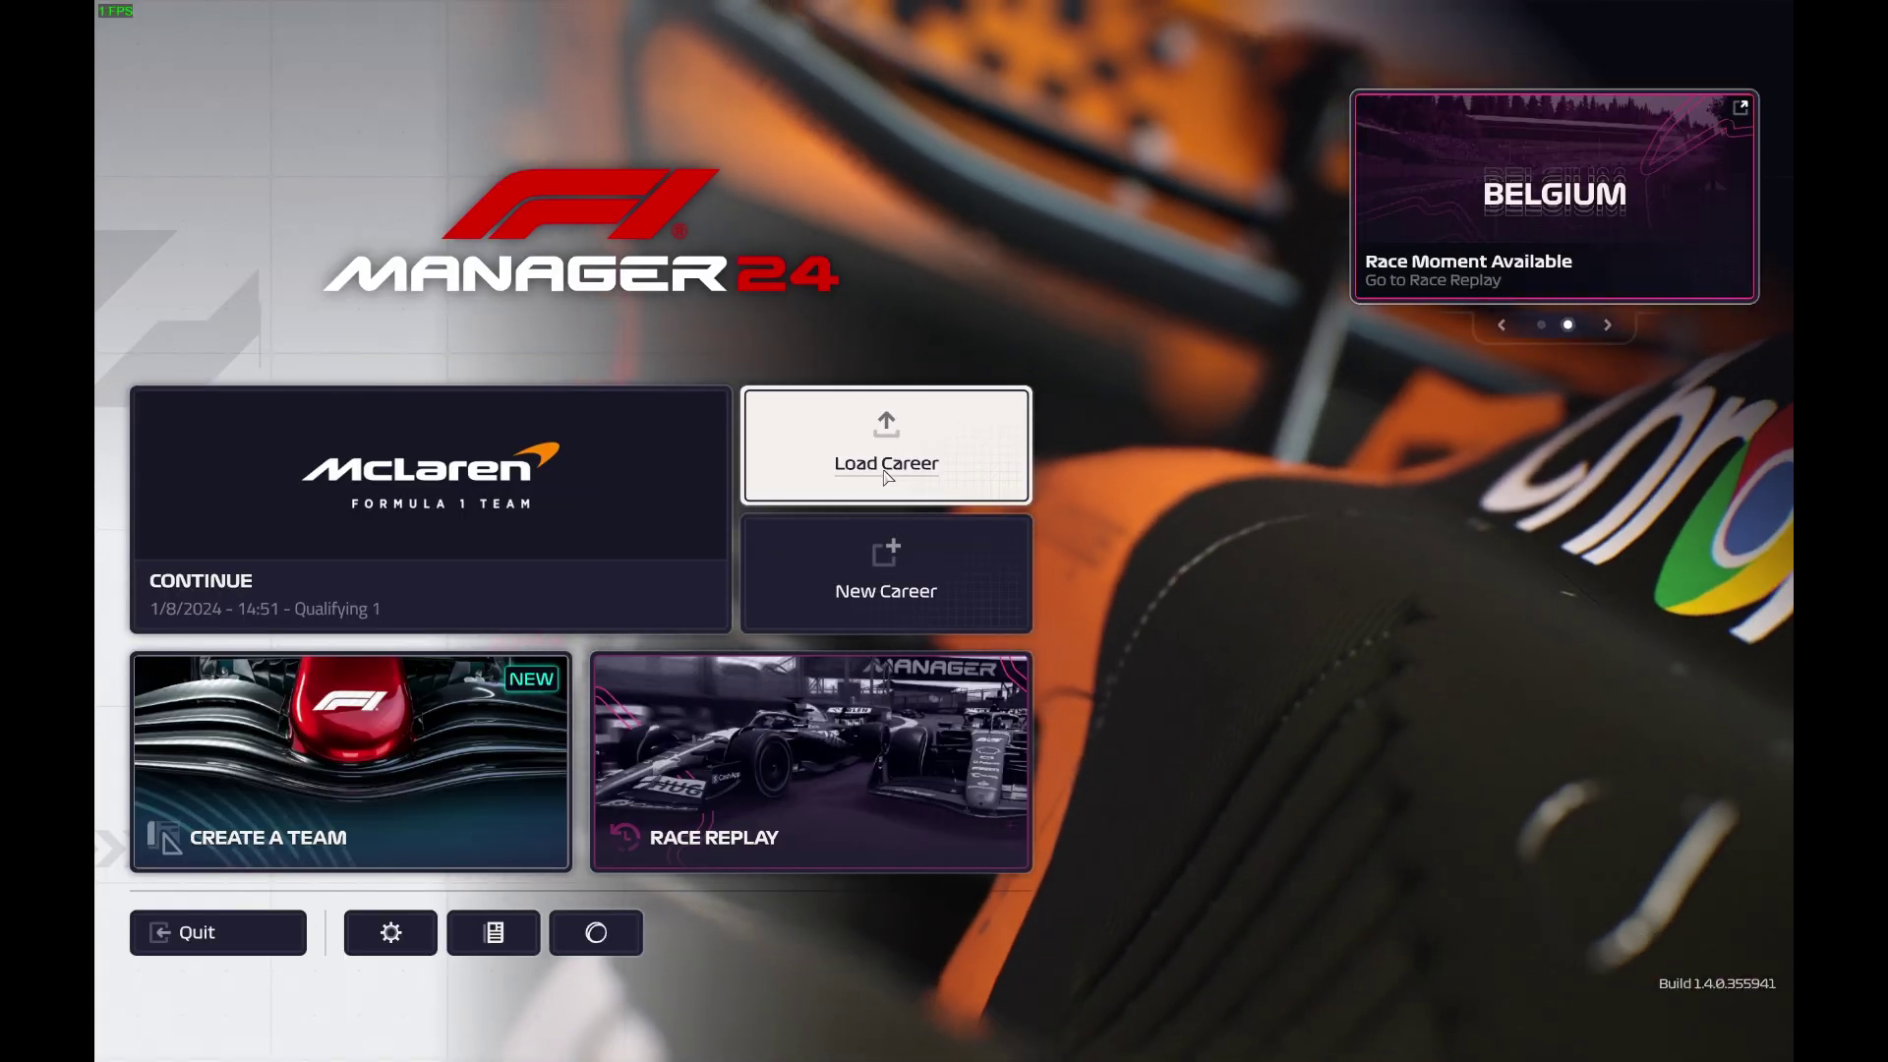
left_click(963, 442)
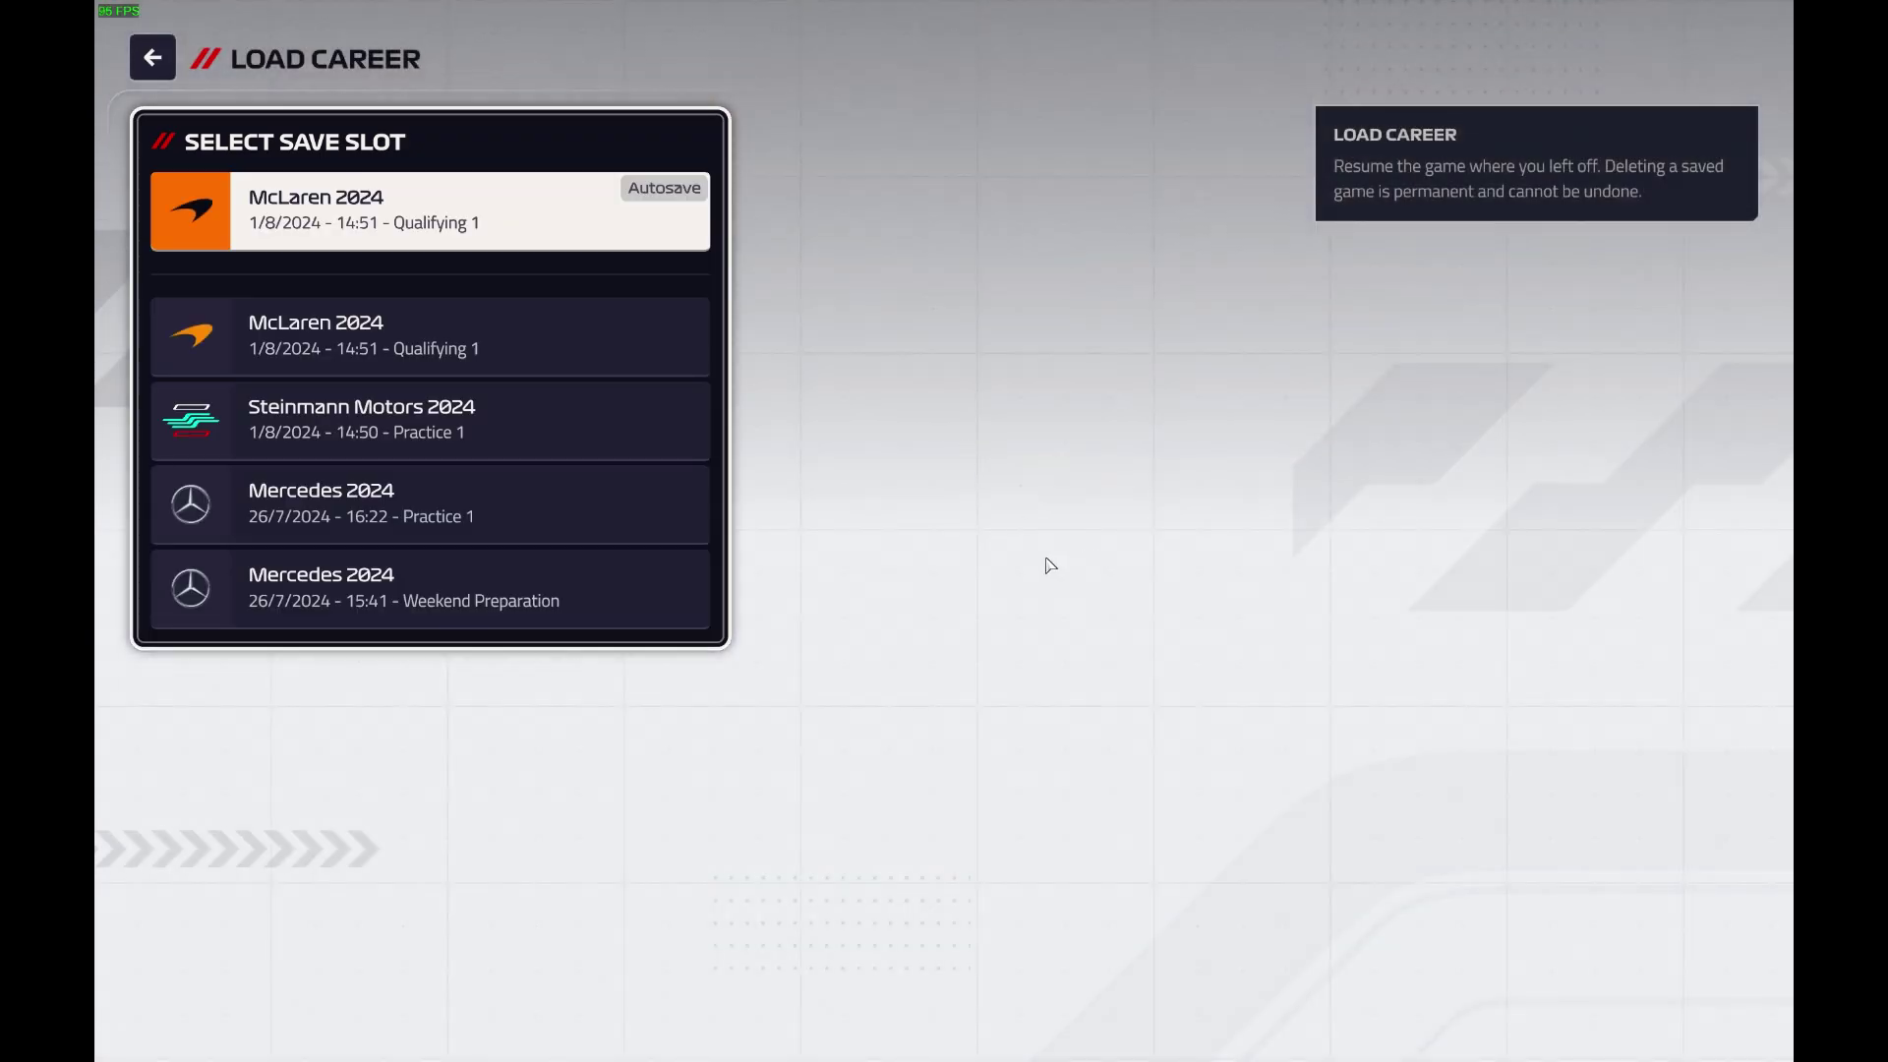
left_click(493, 346)
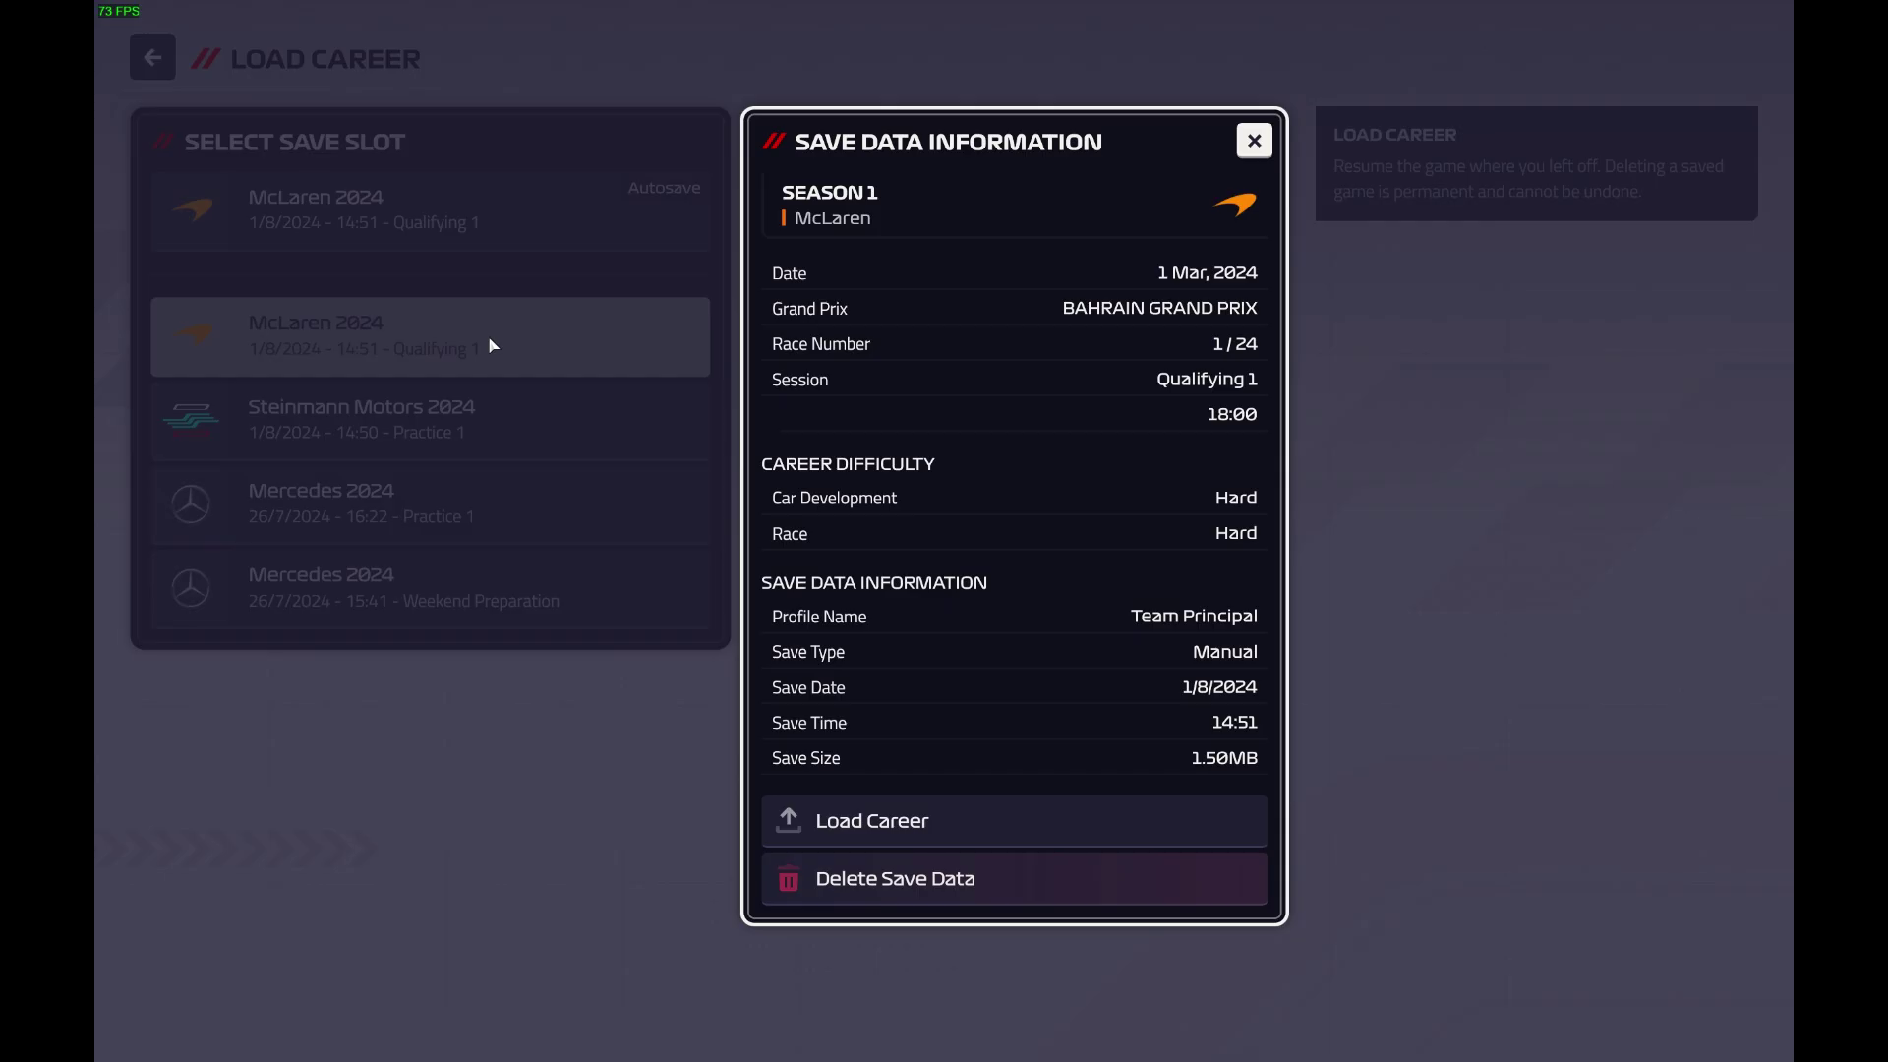
left_click(939, 825)
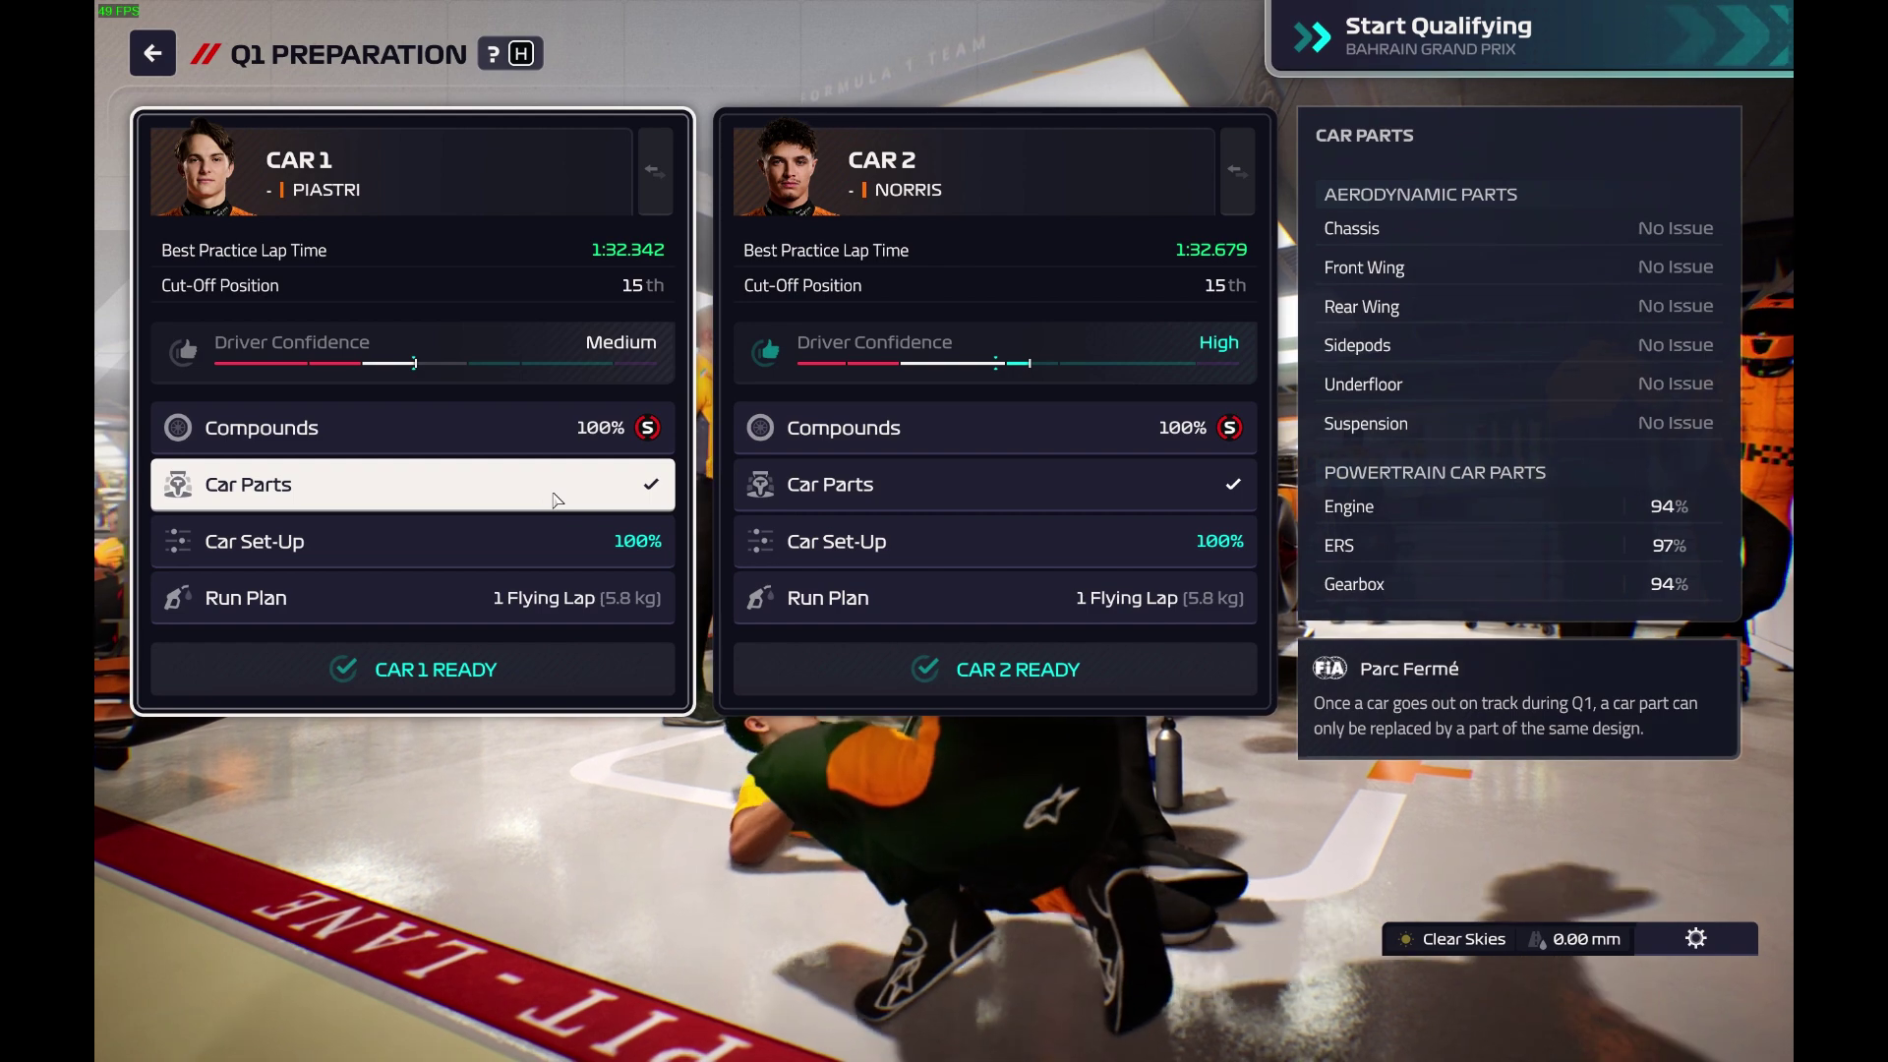
- Inspect Car 1's details and Car 2's car set-up in Q1 preparation, returning to the preparation overview
left_click(551, 492)
key("Escape")
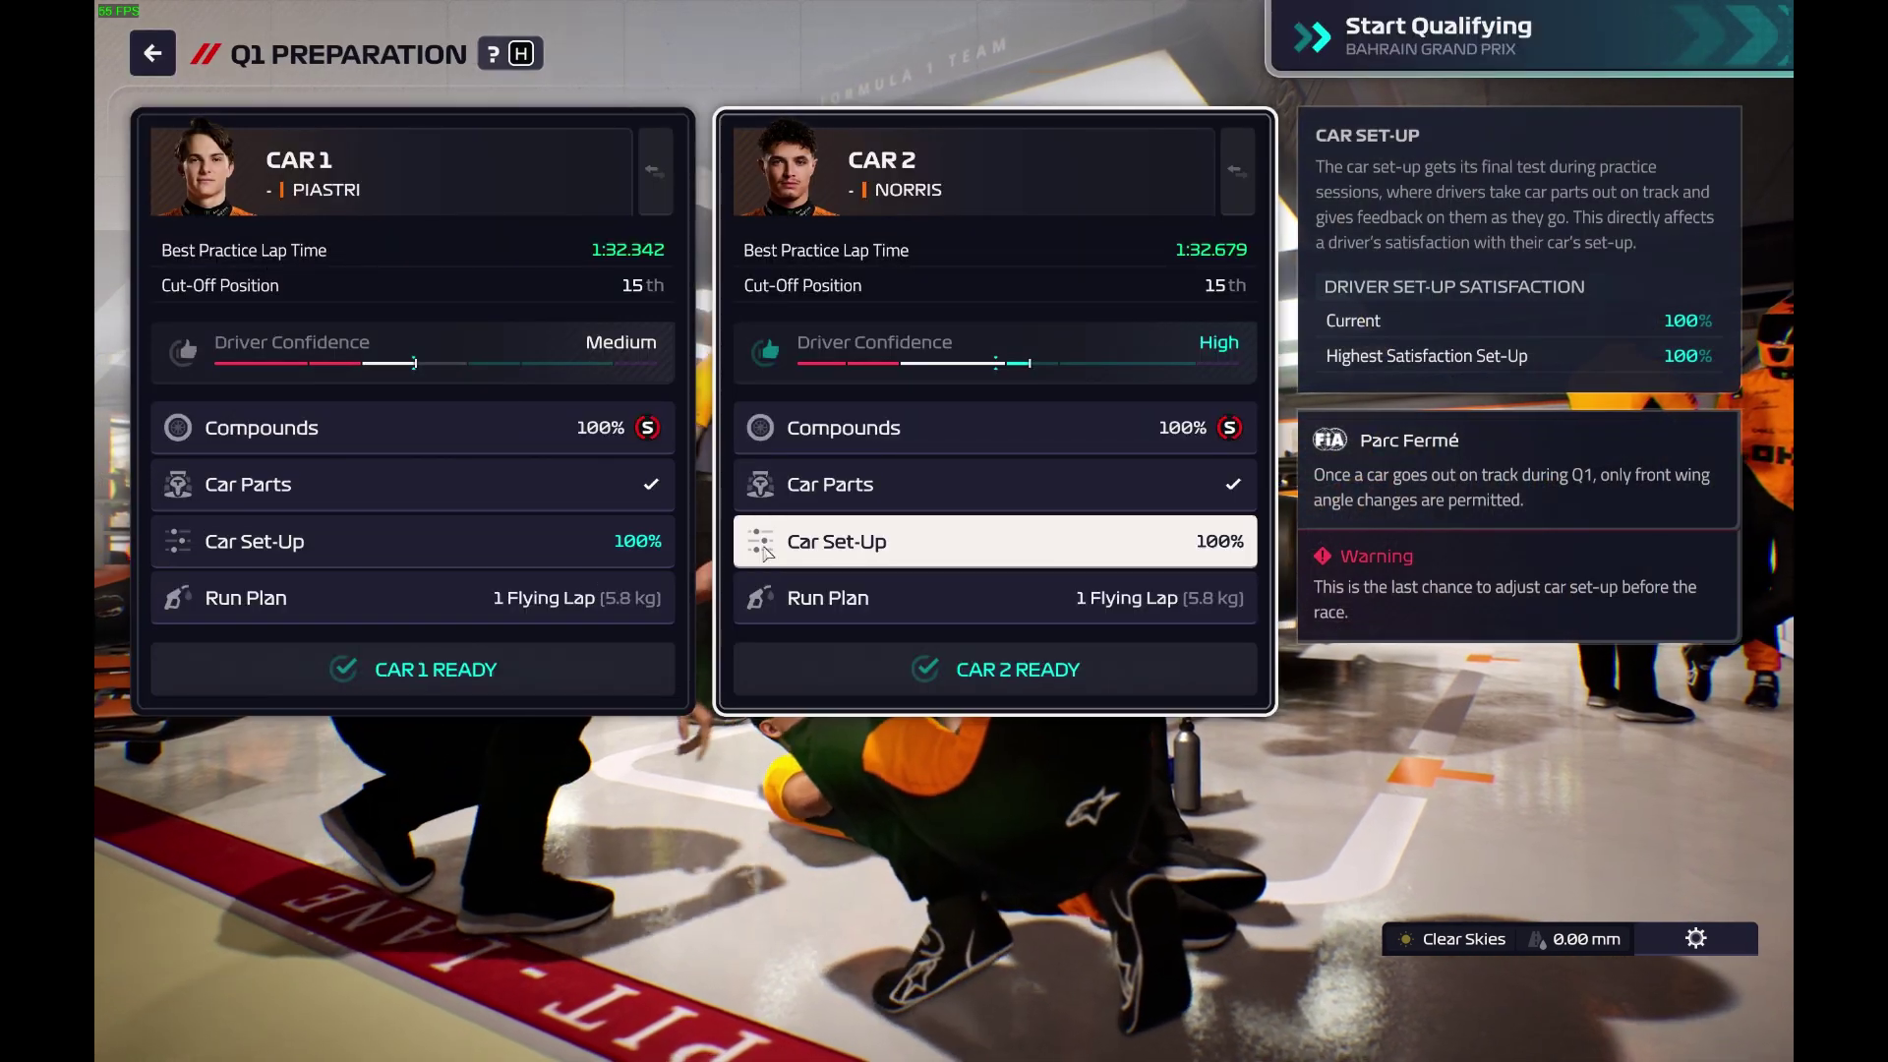
left_click(858, 541)
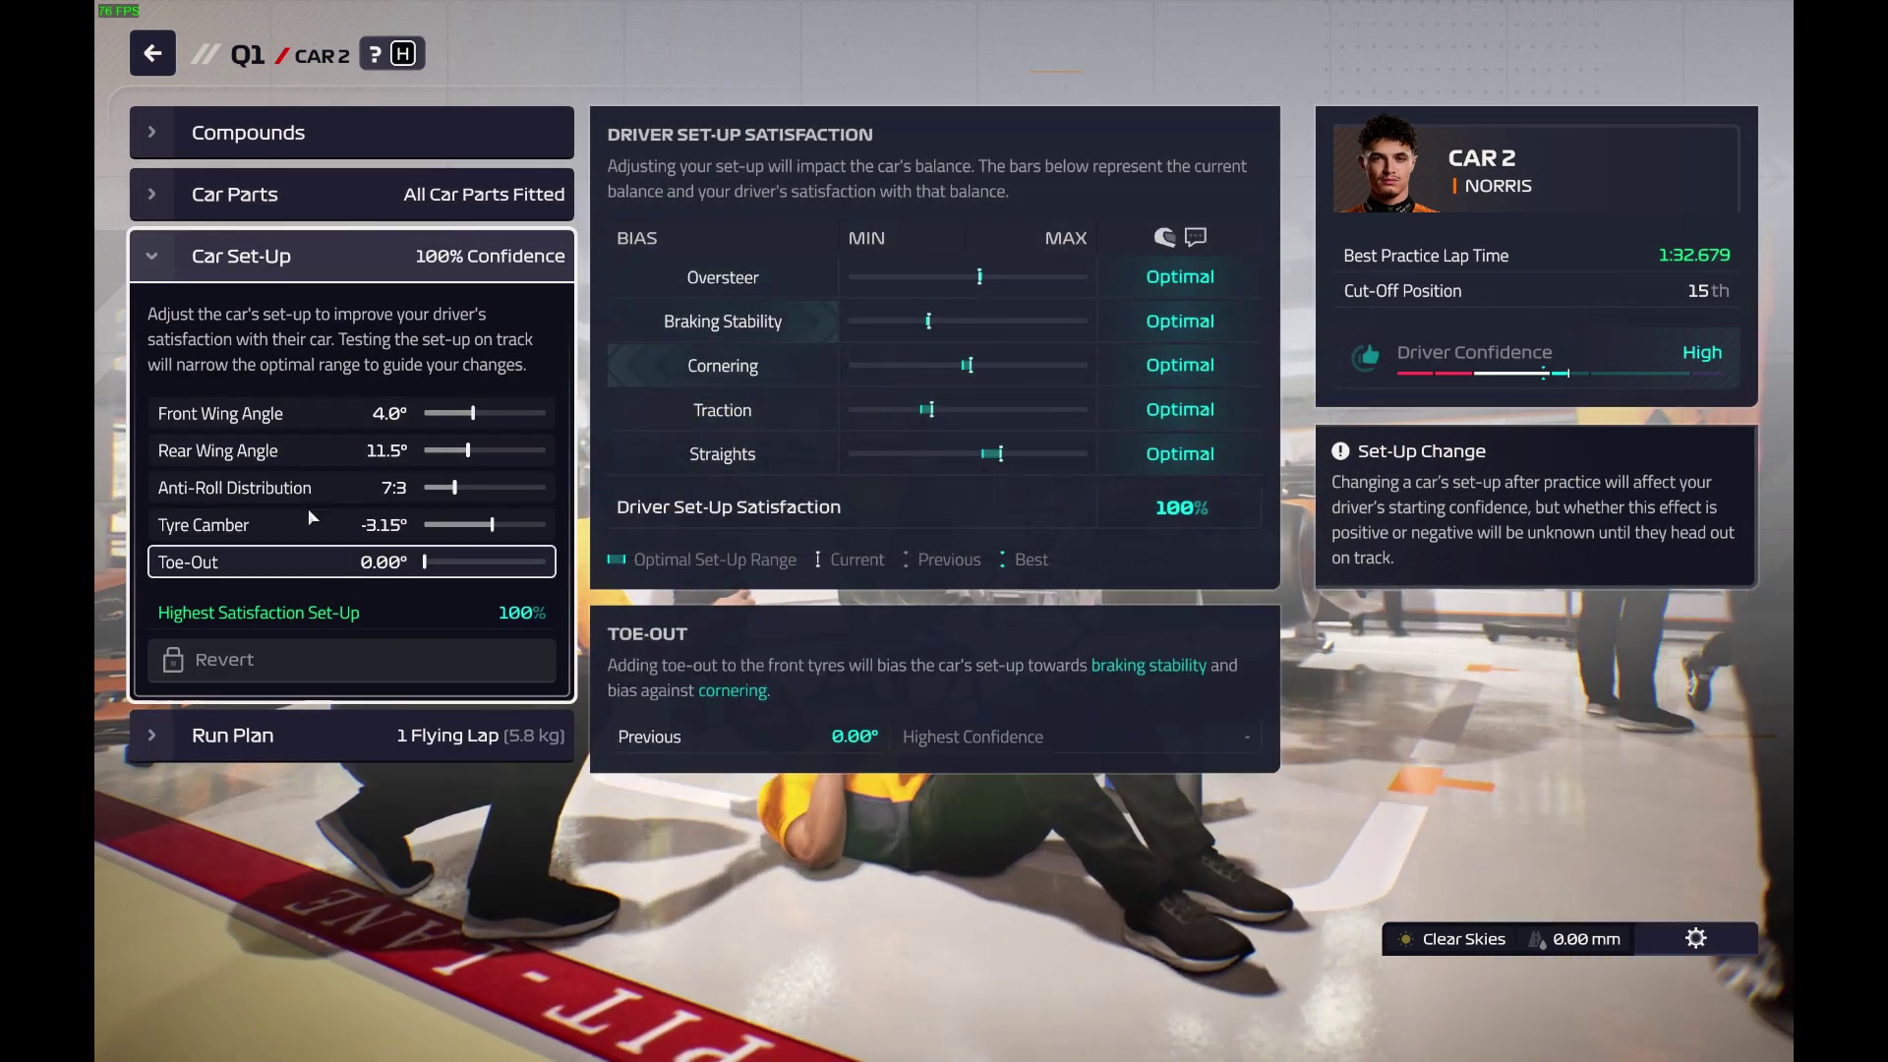
left_click(152, 58)
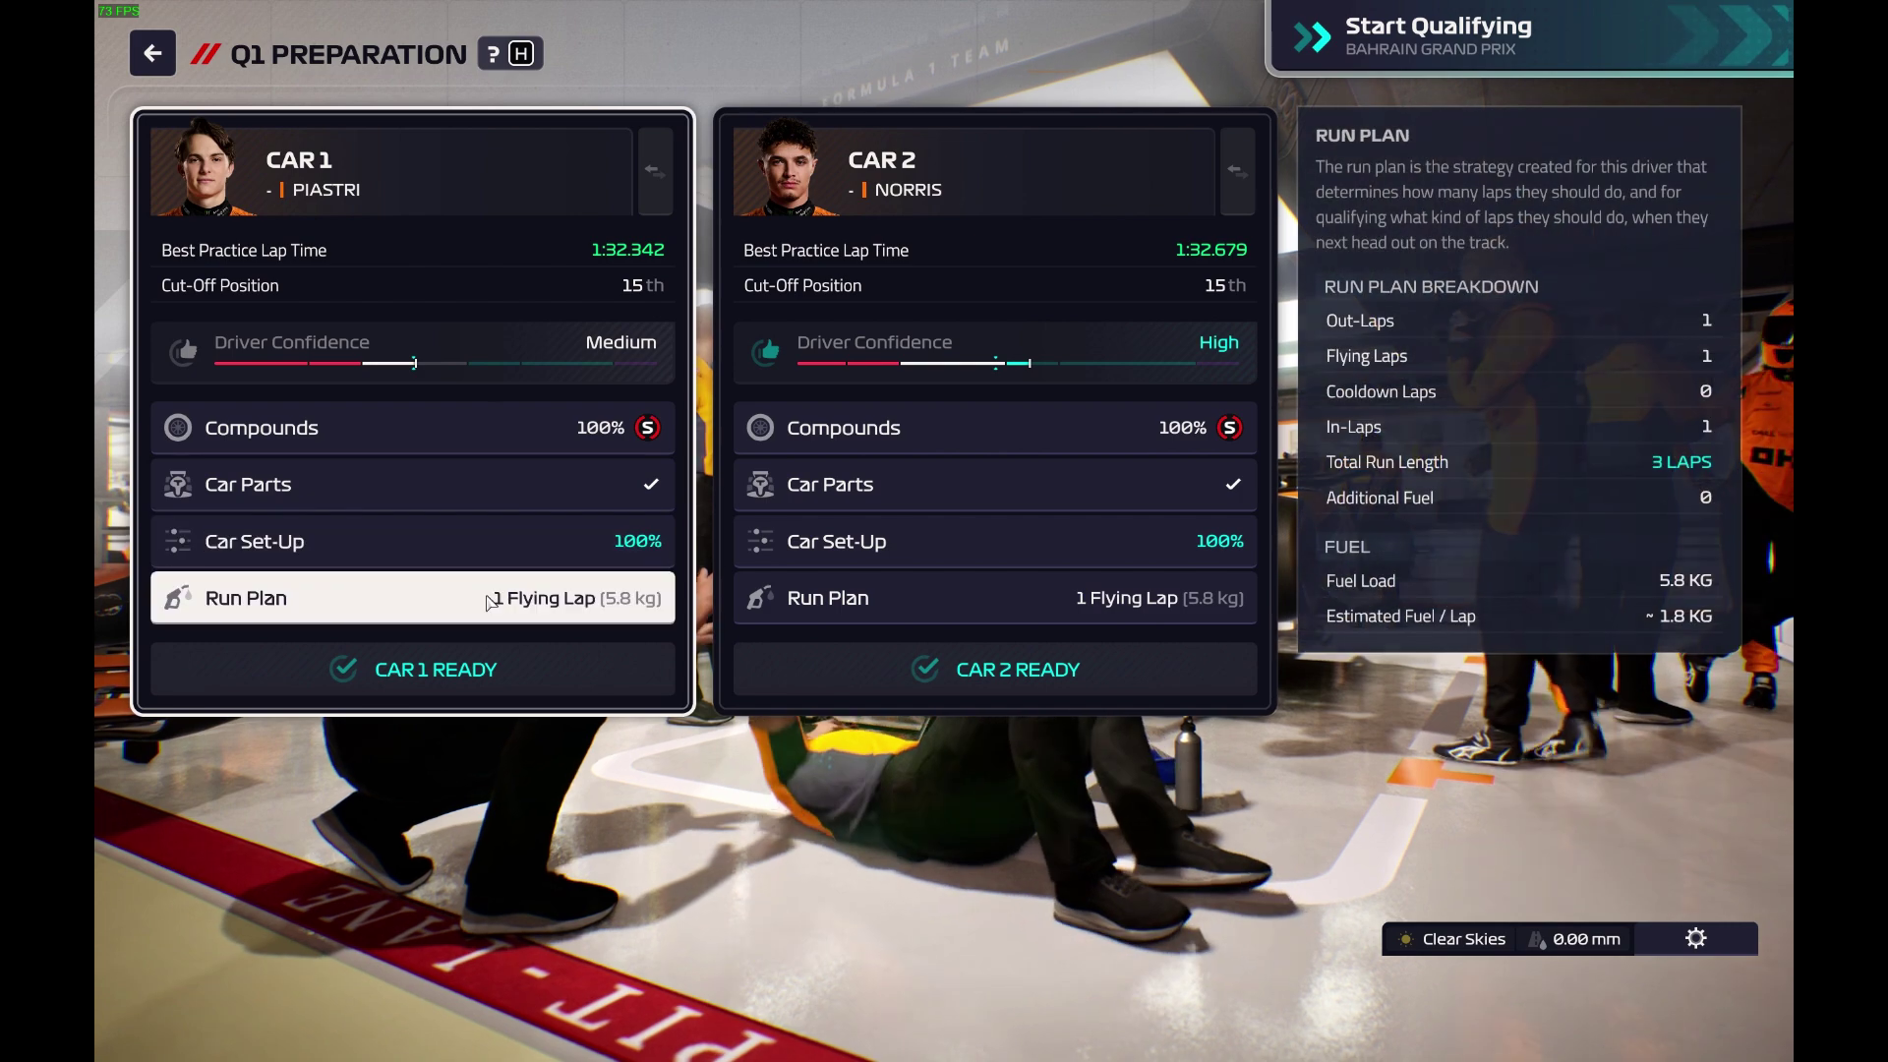